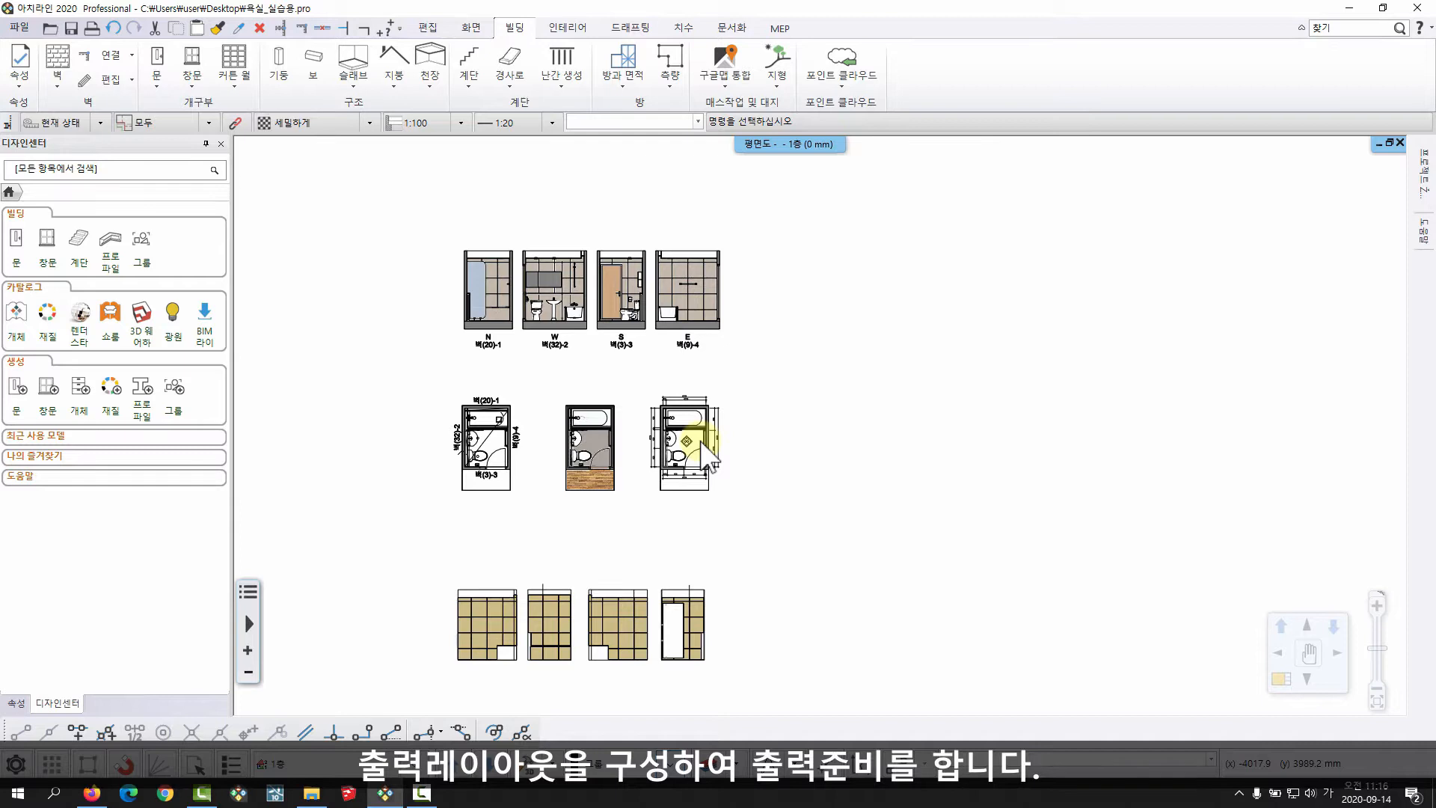
Step: Examine the bathroom wall elevations, the three floor plans with the dimensioned plan, and the 3D view of the room
middle_click_drag(661, 401, 737, 385)
double_click(697, 368)
left_click(1278, 672)
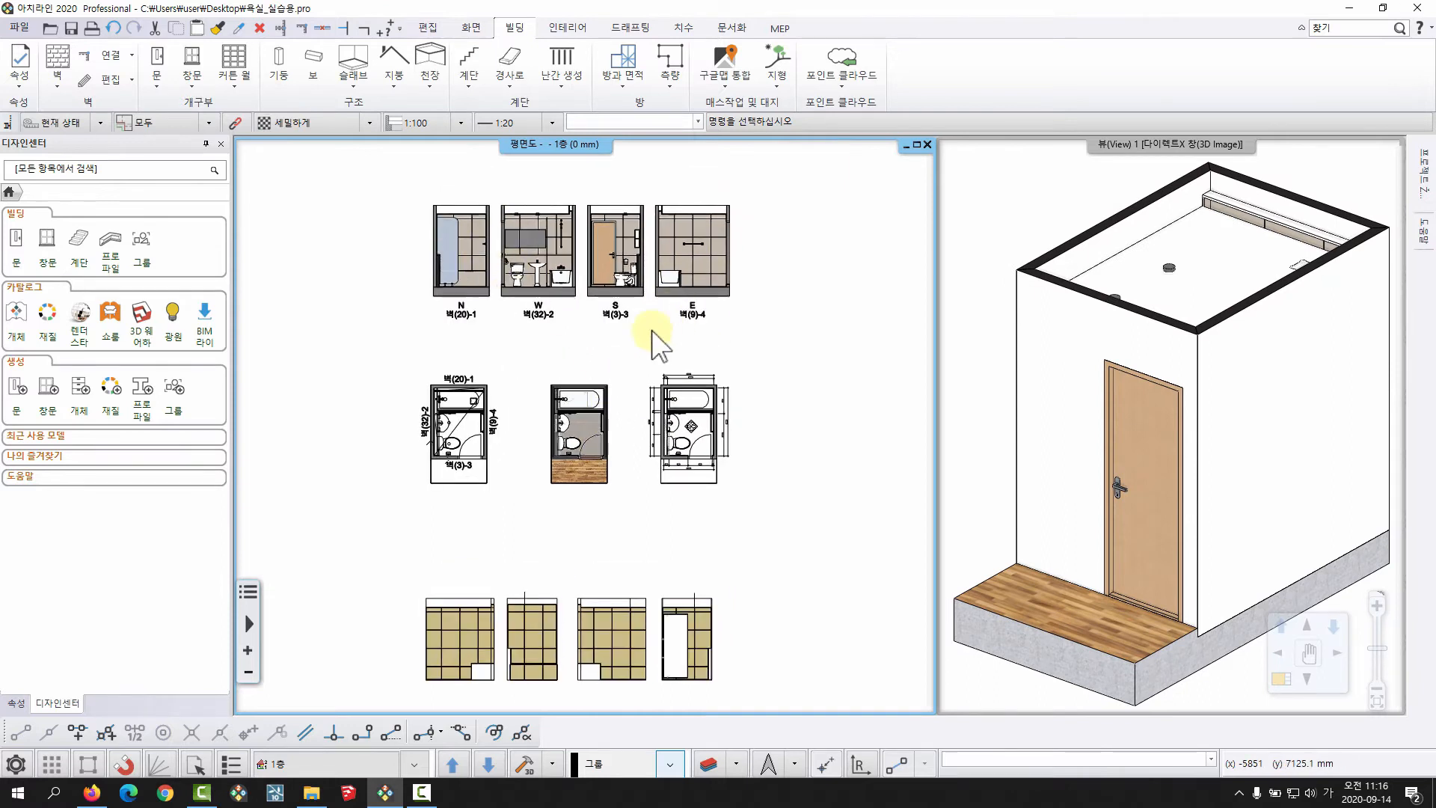
scroll(523, 448, "up", 3)
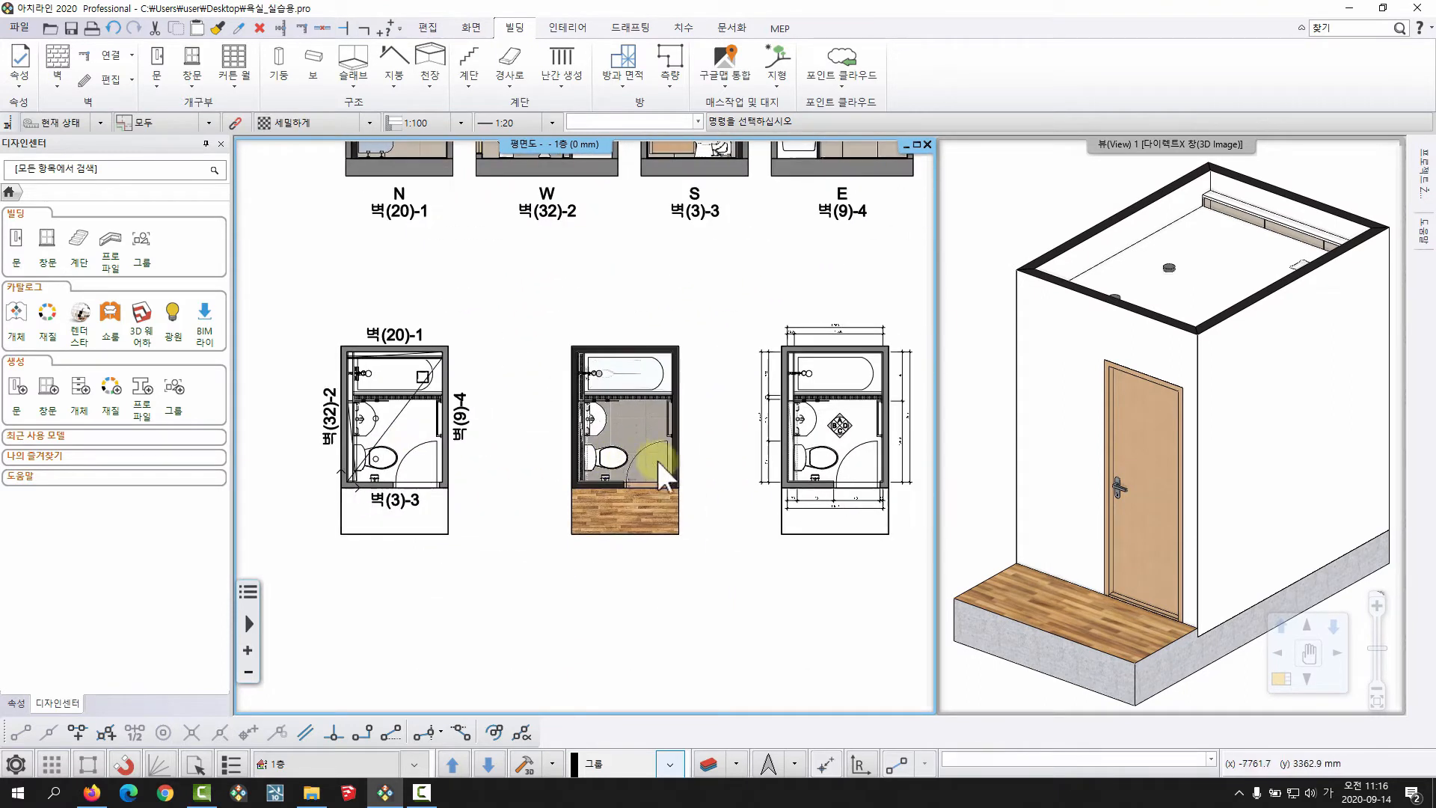
middle_click_drag(630, 425, 535, 416)
middle_click_drag(745, 416, 649, 424)
scroll(638, 404, "up", 2)
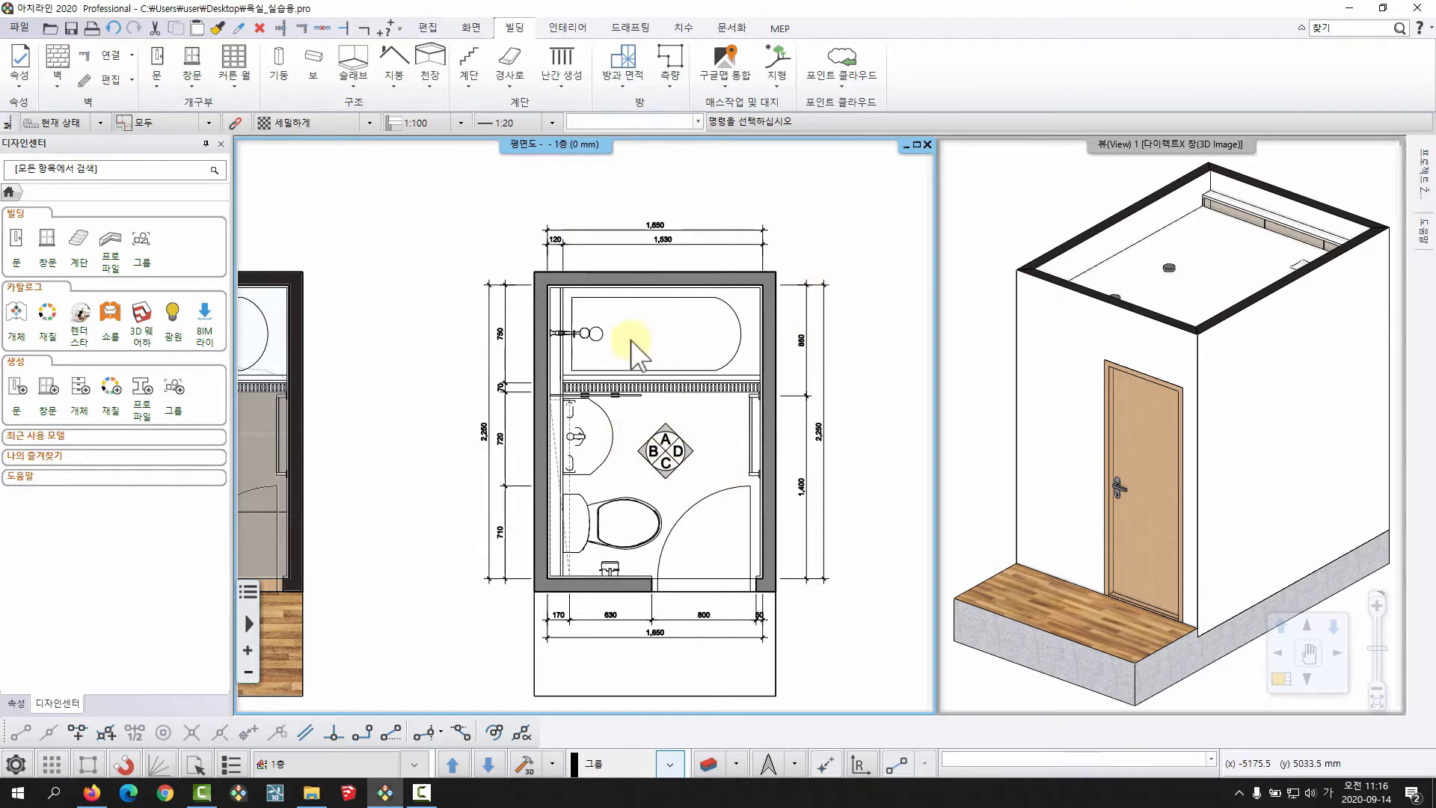
scroll(711, 391, "down", 5)
middle_click_drag(613, 439, 702, 444)
middle_click_drag(1121, 337, 1107, 347)
middle_click_drag(630, 319, 637, 389)
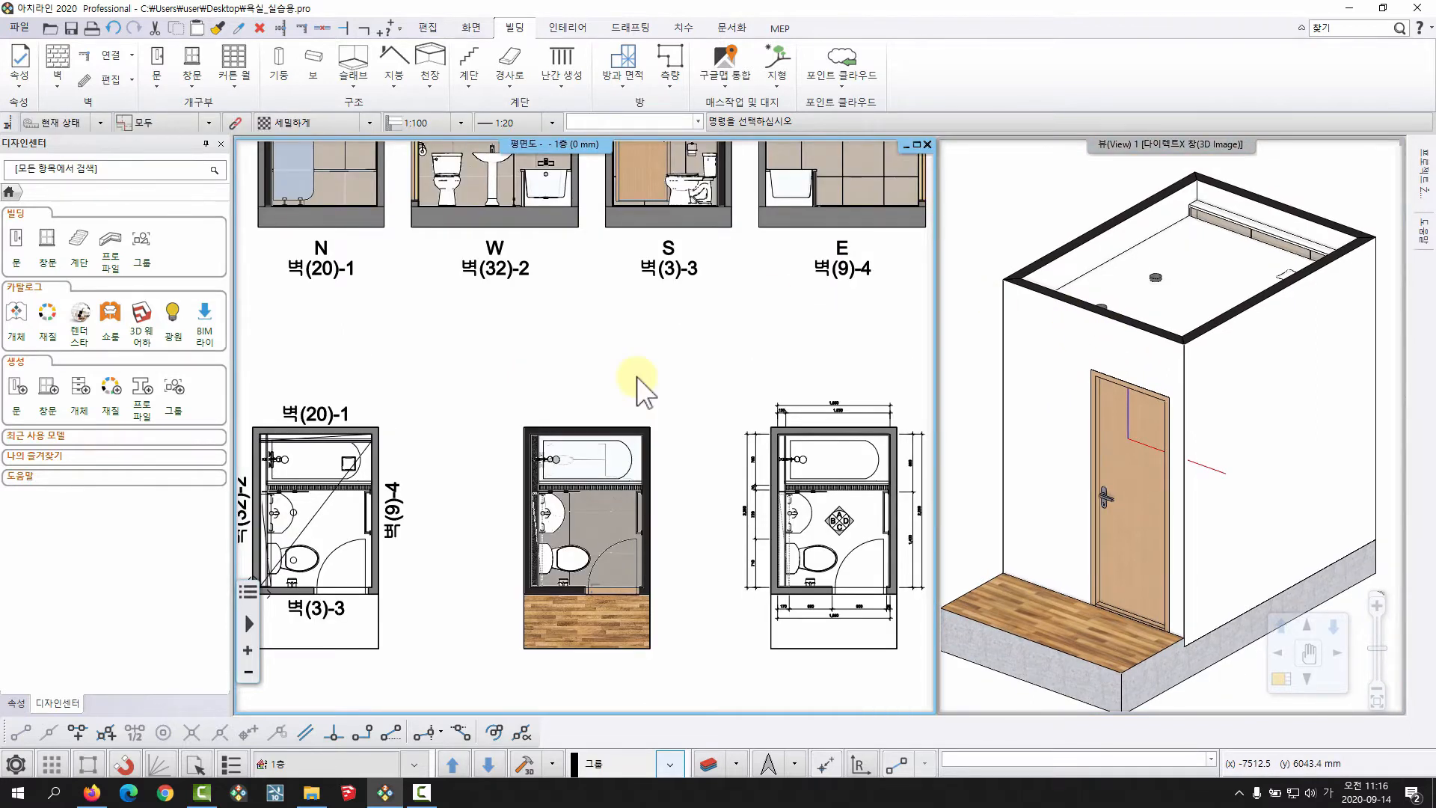
scroll(597, 352, "down", 2)
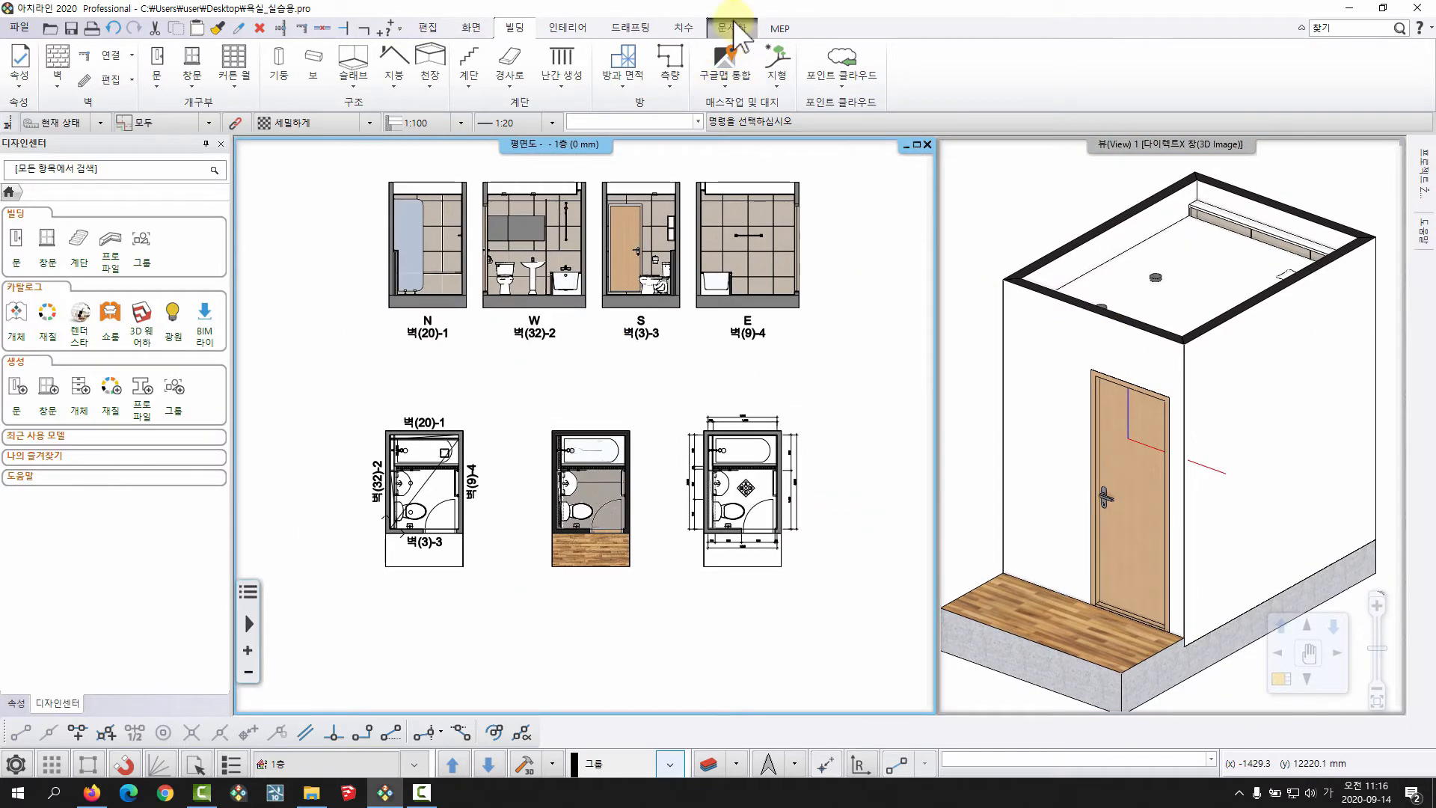
Step: Prepare a new plot layout sheet in ISO A3 297x420 mm landscape format with plot stamp placement turned off
left_click(733, 23)
left_click(161, 88)
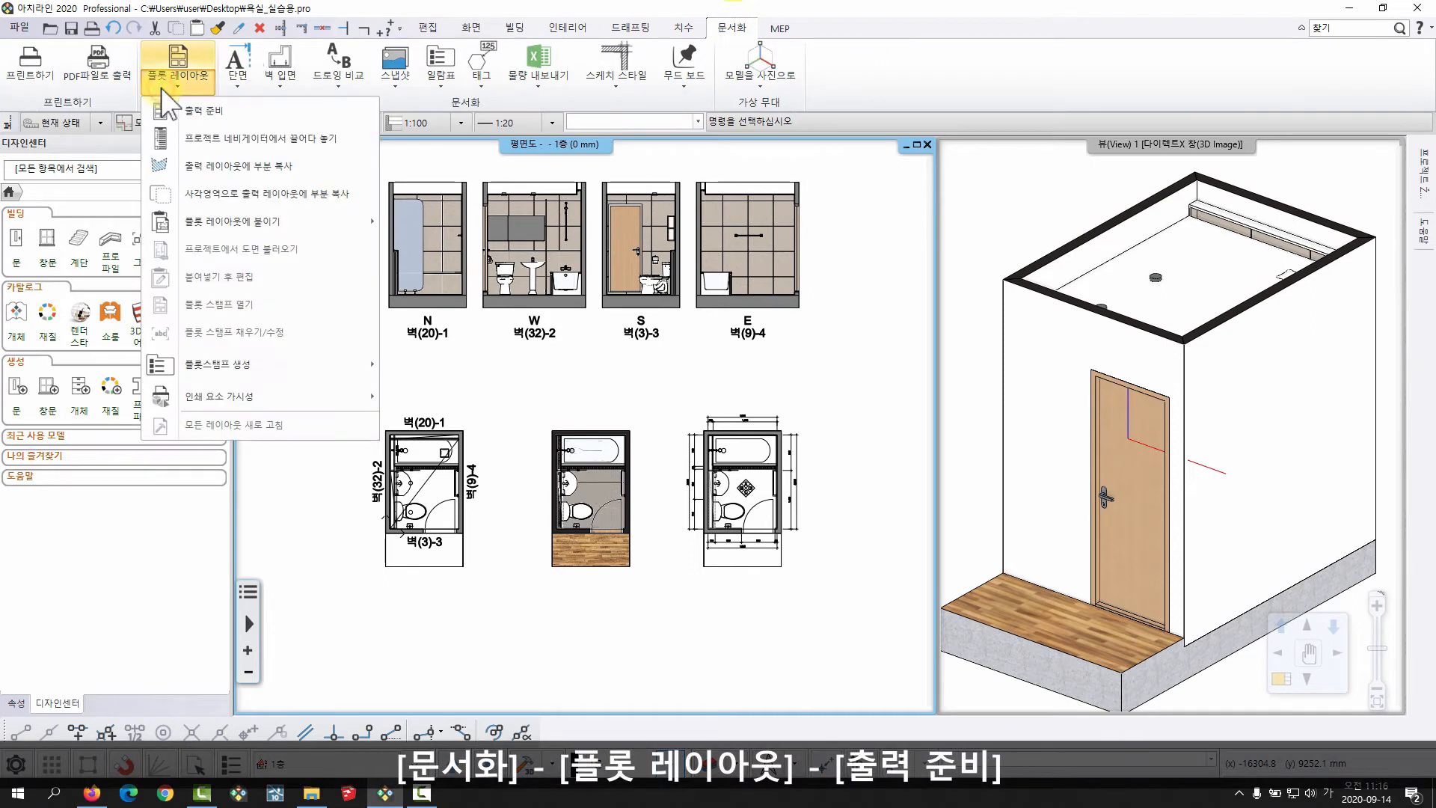
left_click(196, 113)
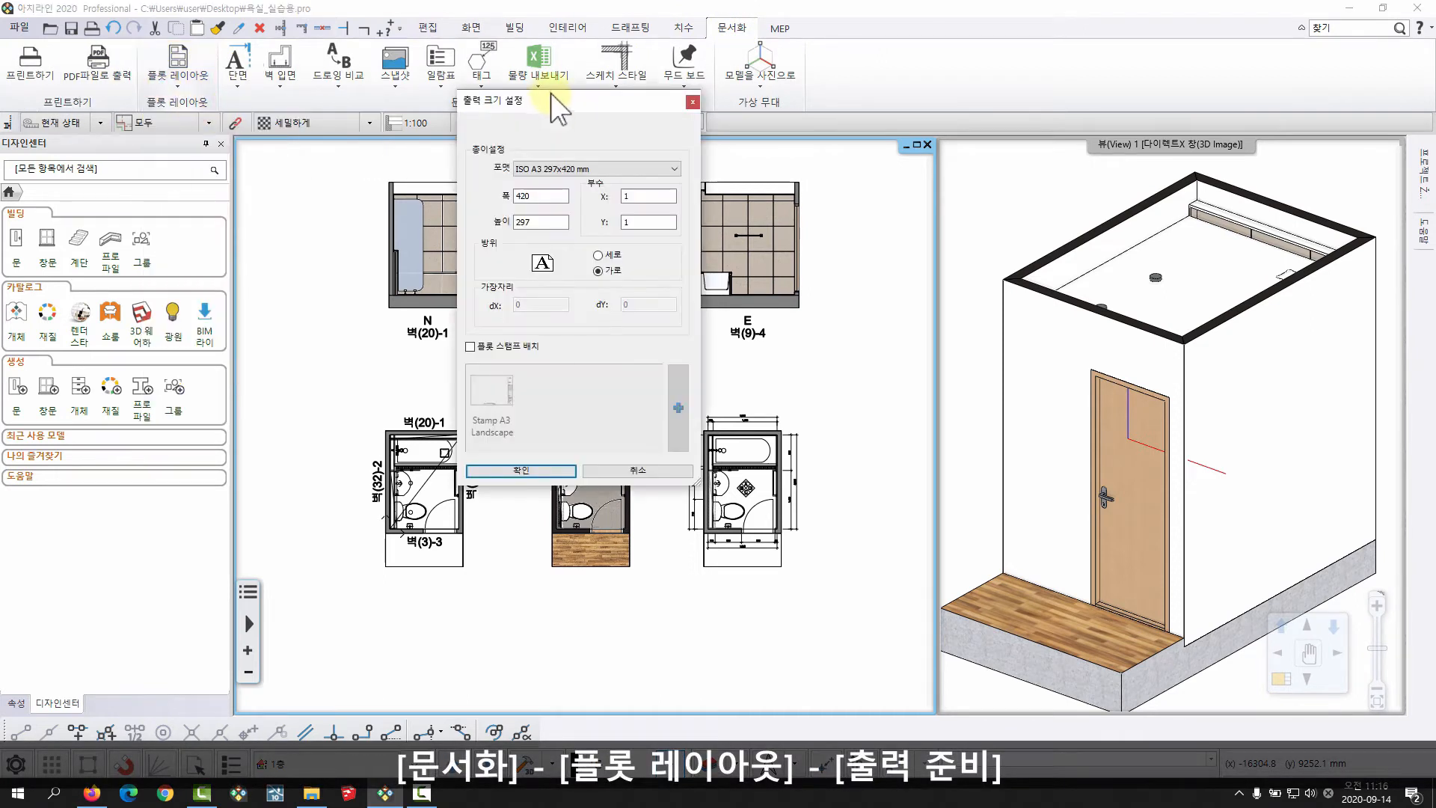
left_click_drag(551, 94, 488, 104)
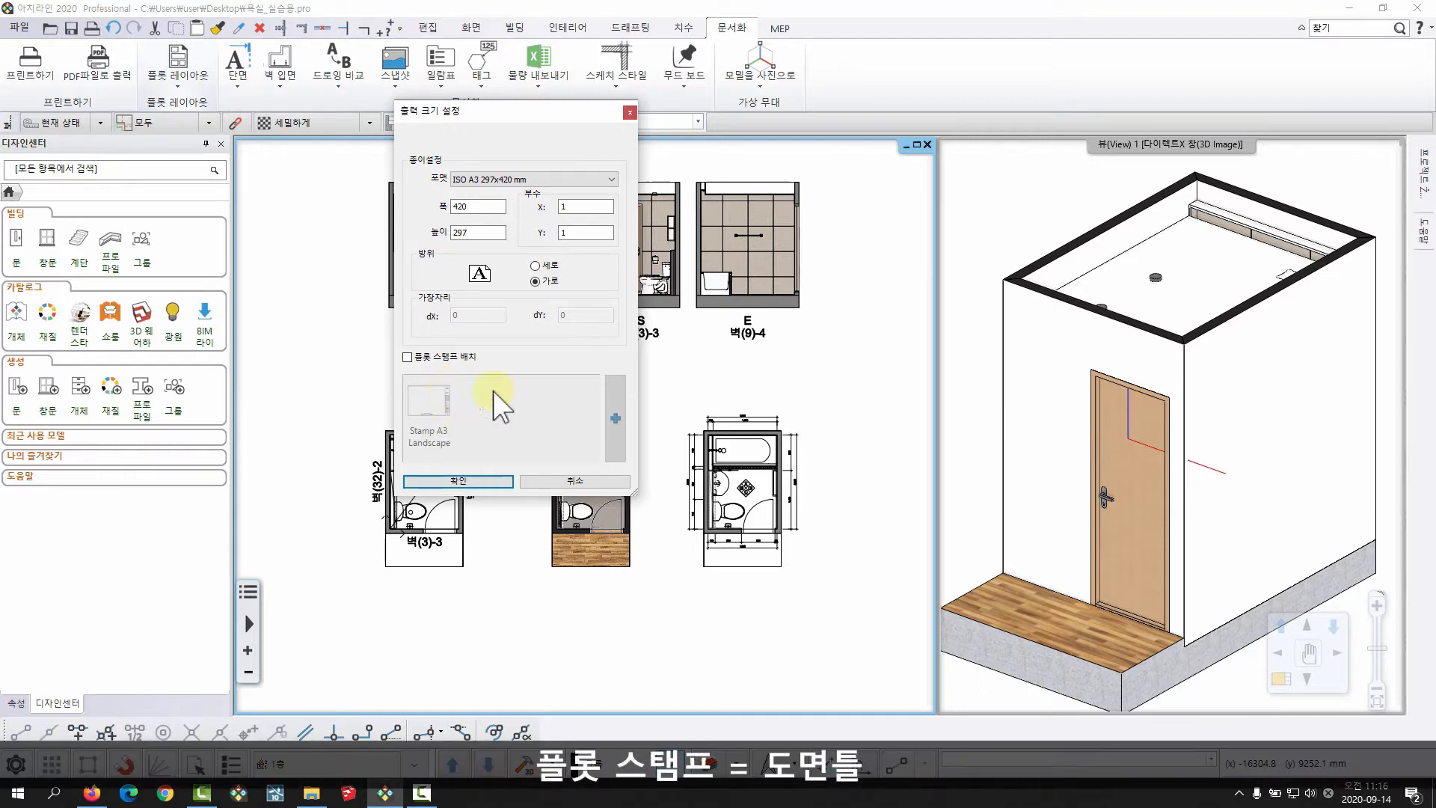
left_click(407, 357)
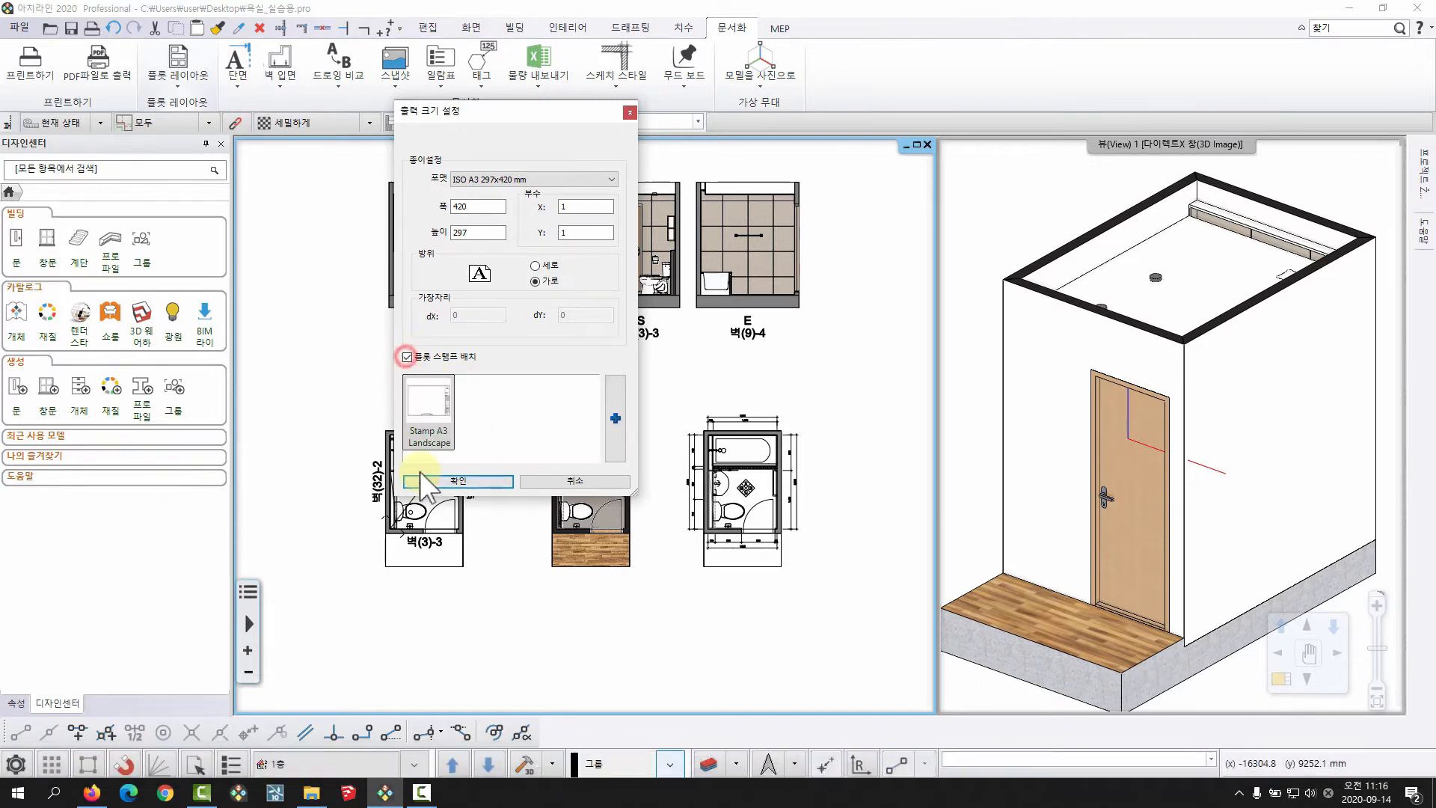
left_click(428, 414)
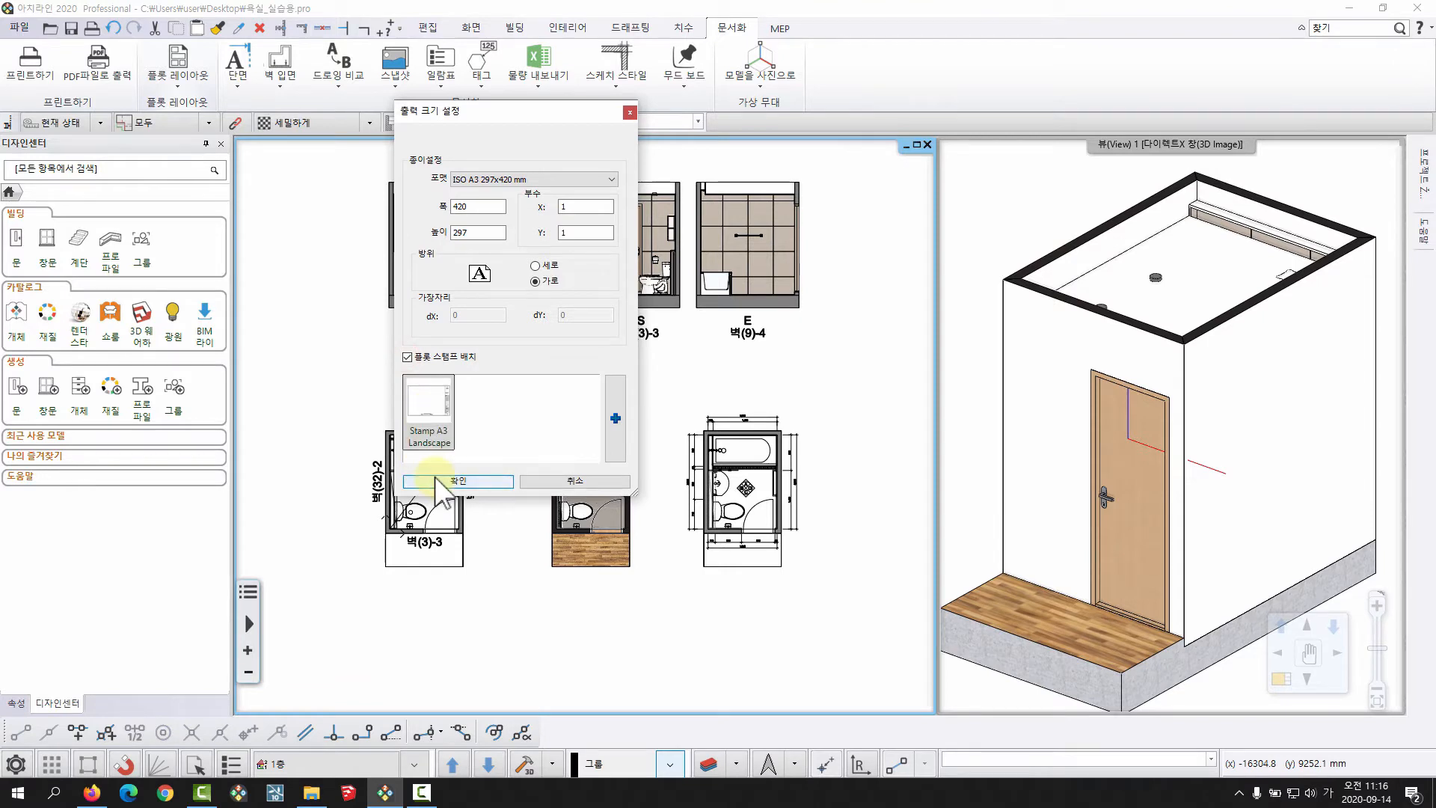
left_click(526, 425)
left_click(406, 356)
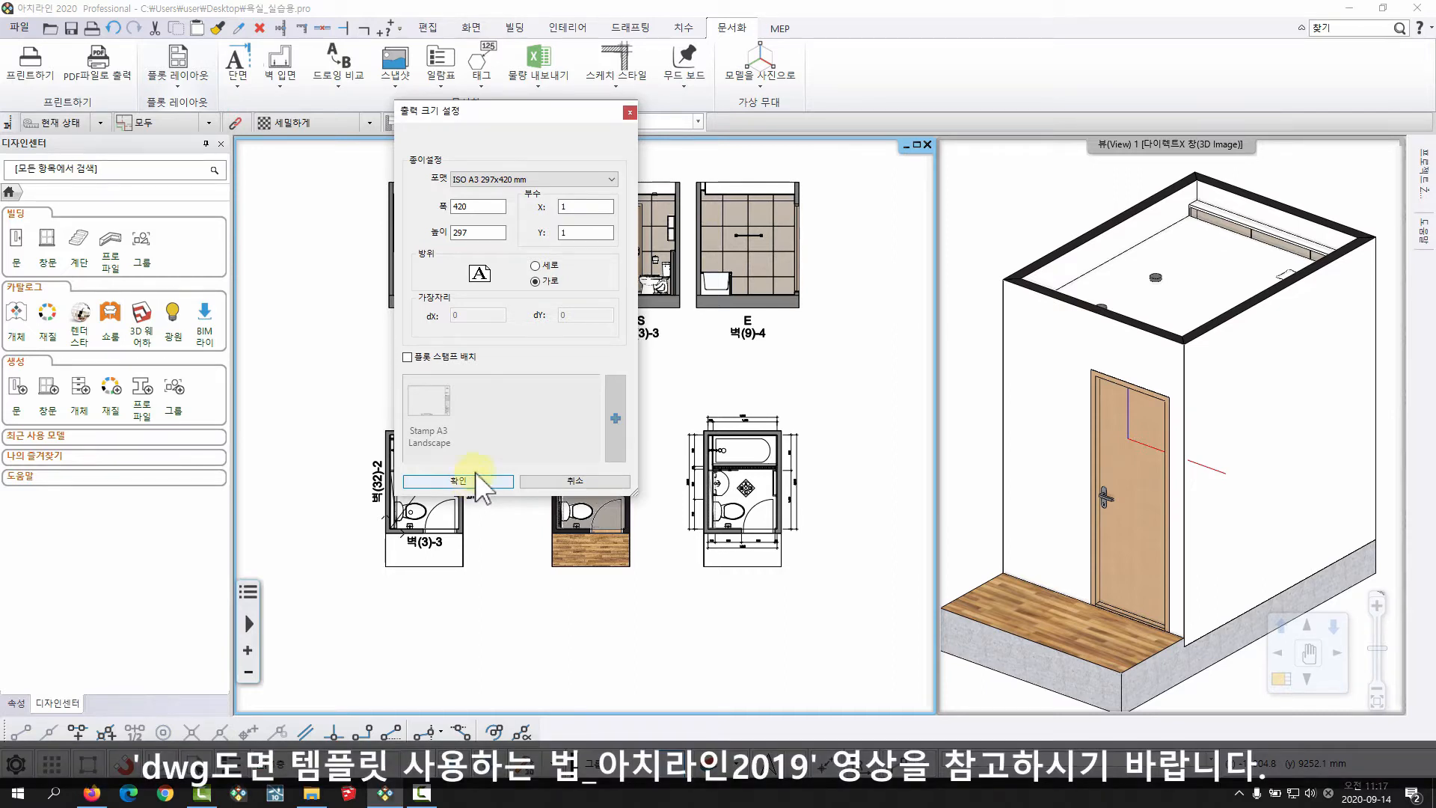
left_click(462, 481)
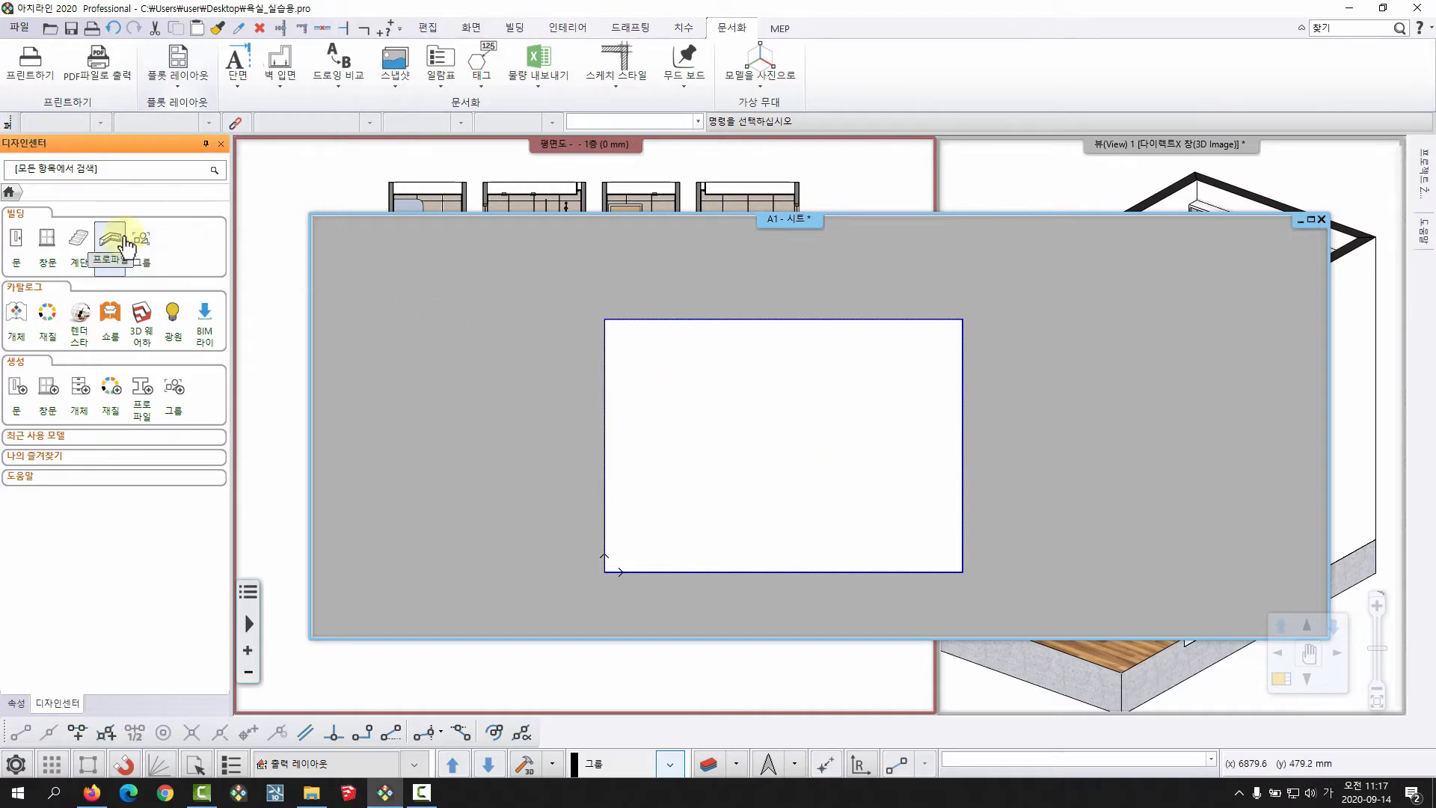
Step: Insert the South Korean drawing template Stamp A3 Landscape Korean 01 at the sheet's lower-left corner, without editing its parameter values
left_click(150, 240)
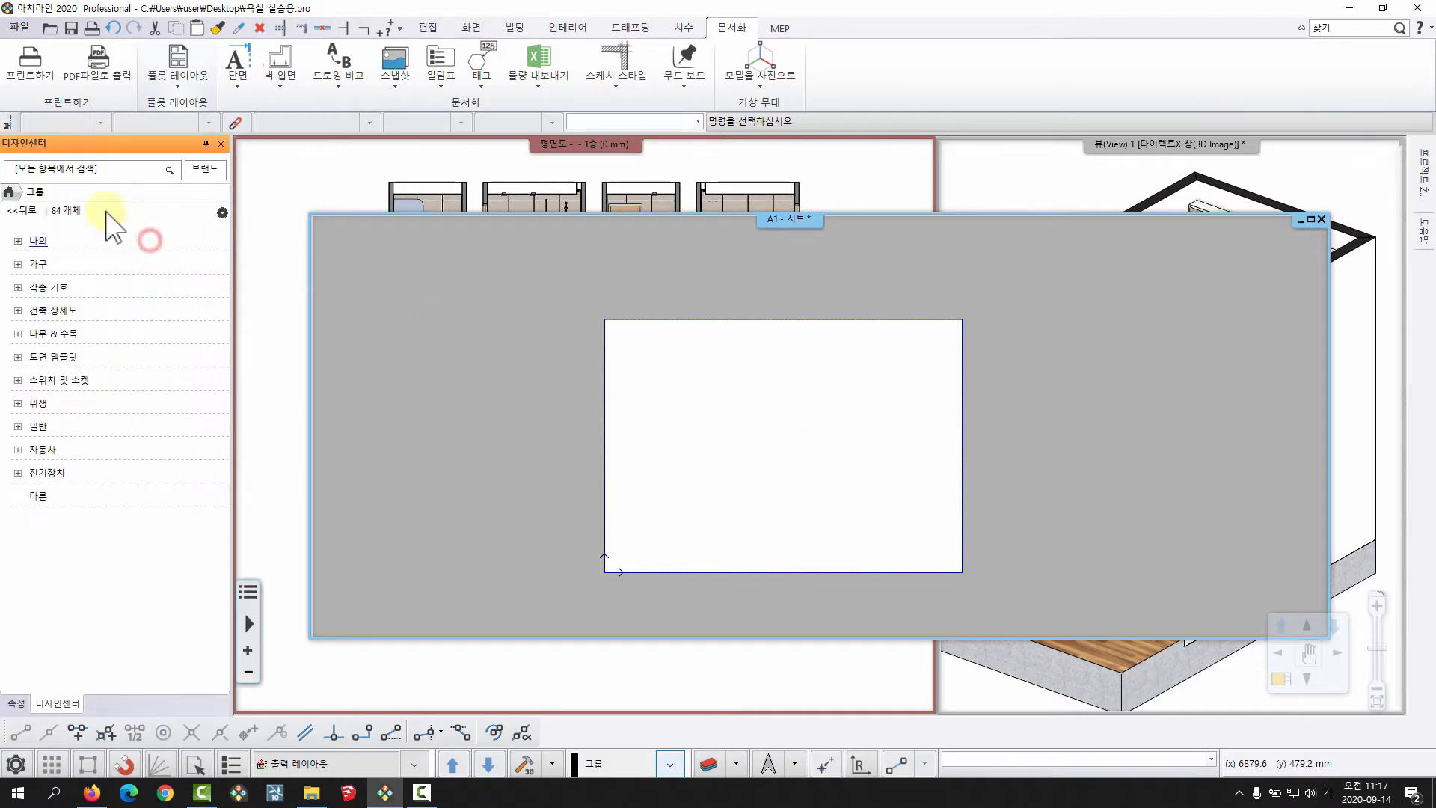
double_click(48, 357)
left_click(60, 450)
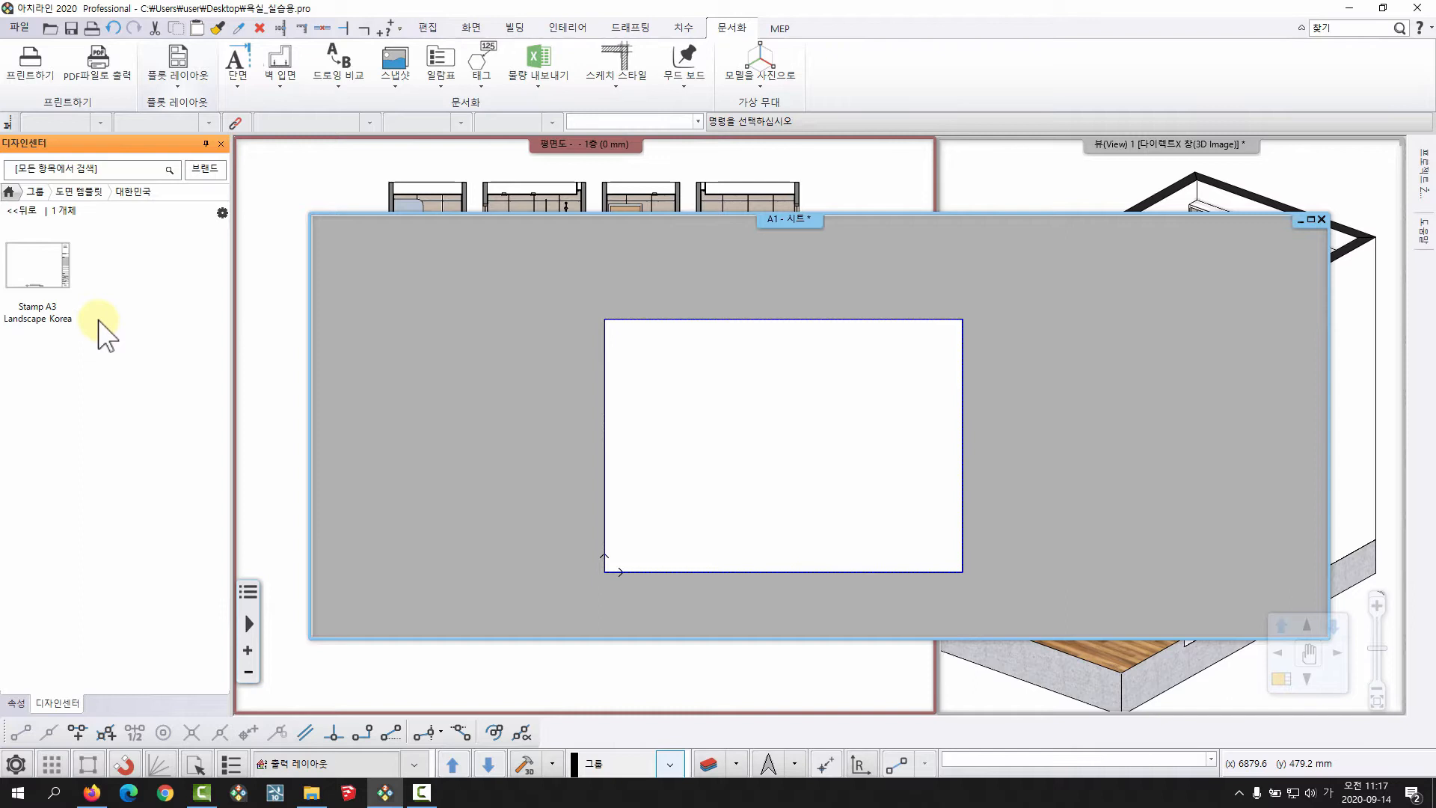
mouse_move(36, 290)
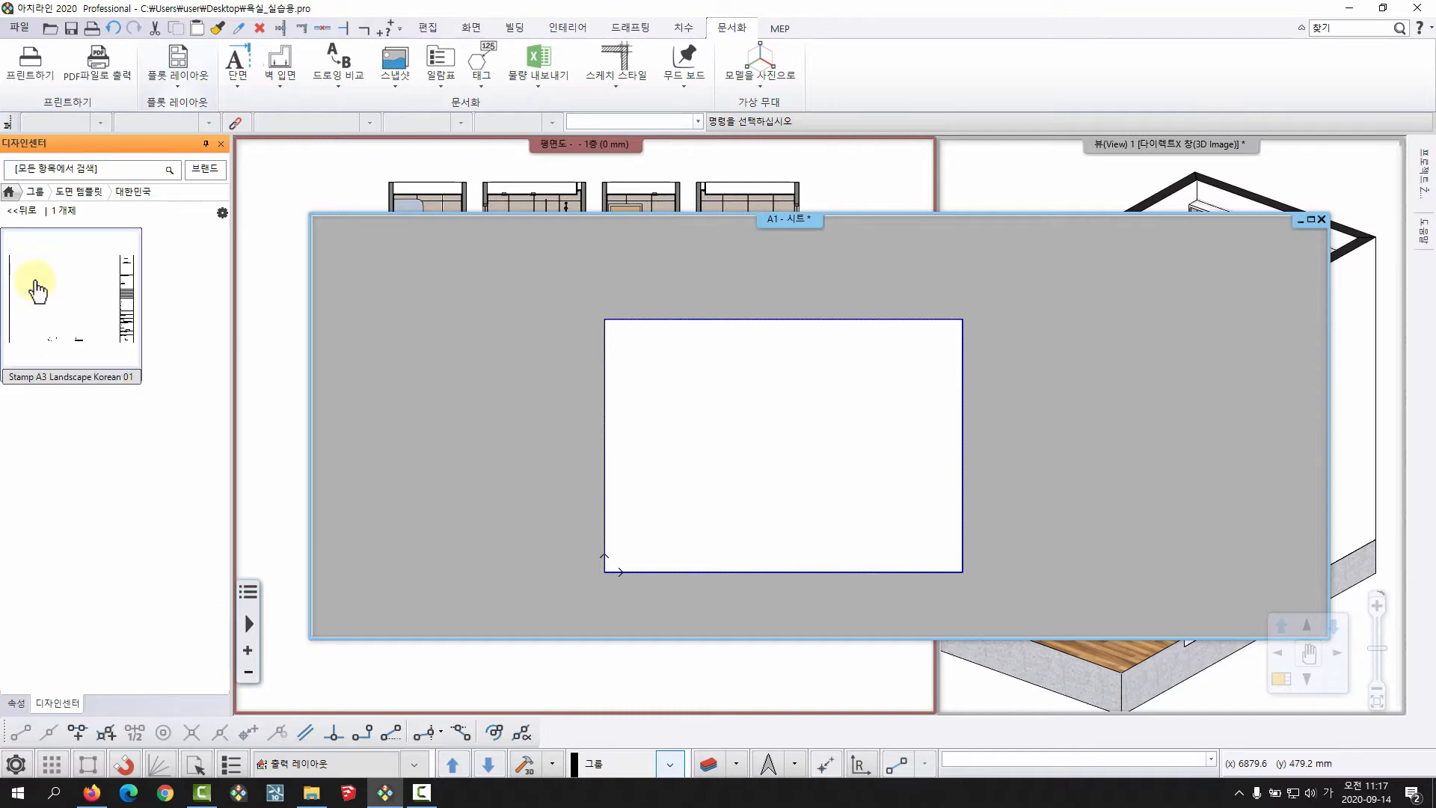
left_click_drag(36, 290, 666, 444)
left_click(608, 574)
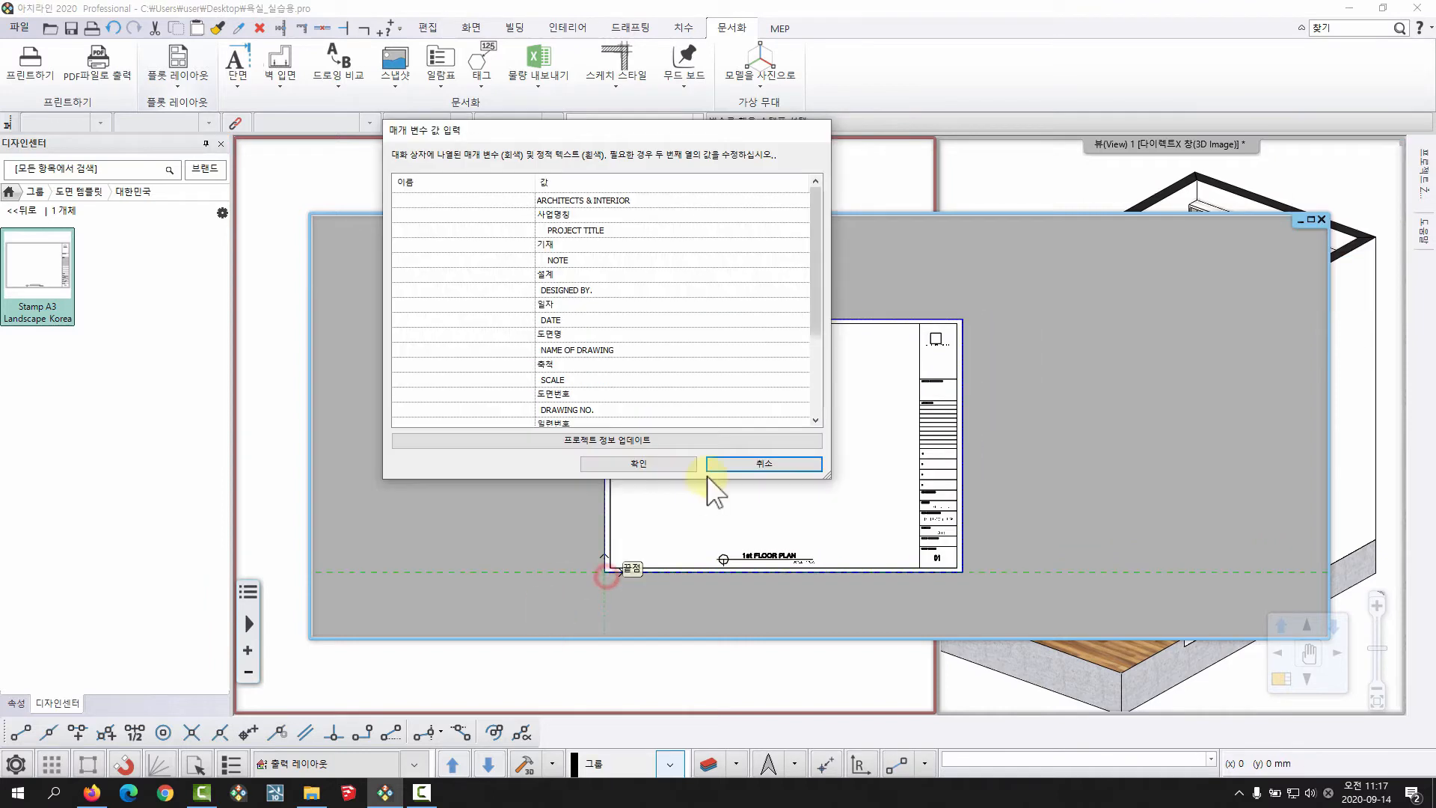
left_click_drag(817, 299, 819, 410)
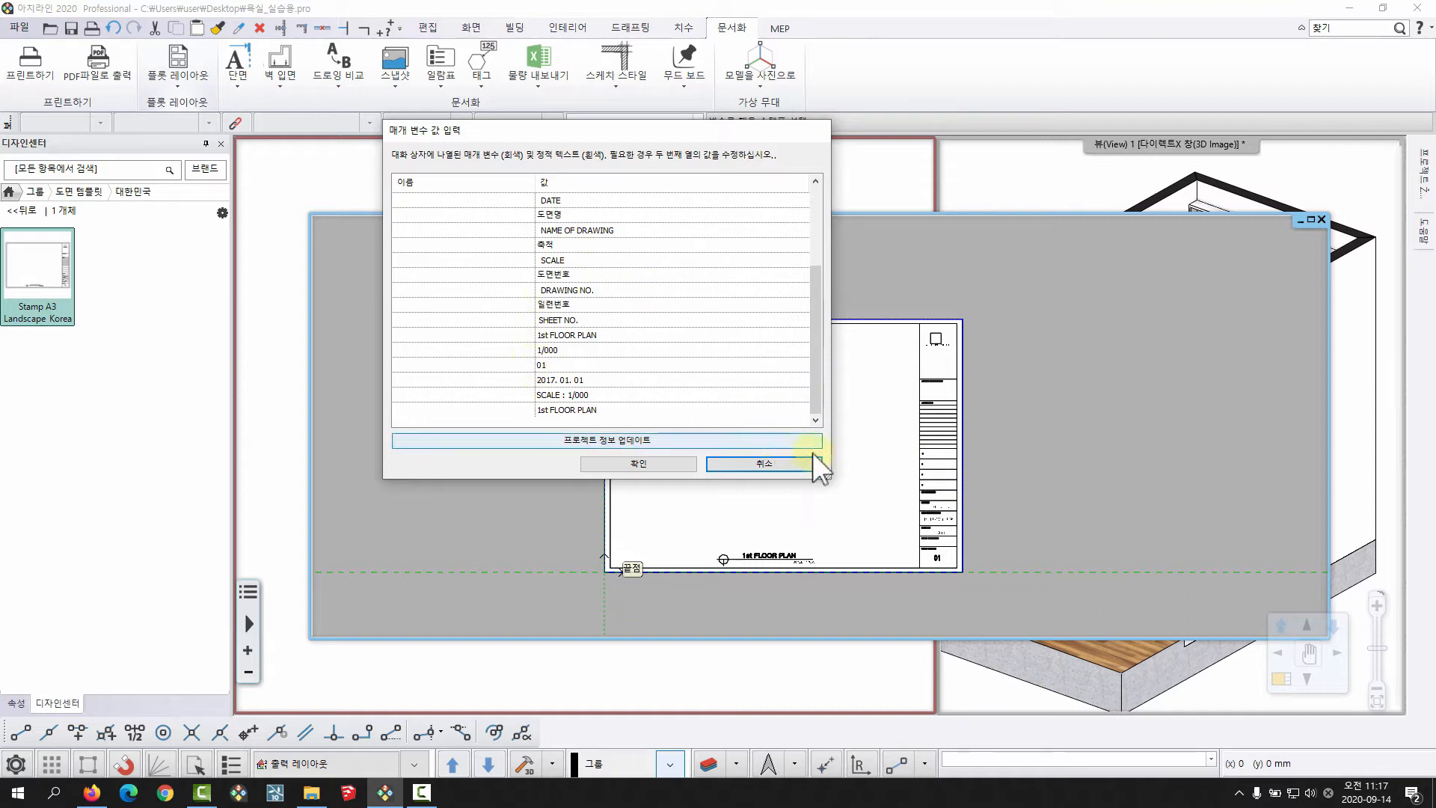
left_click(764, 463)
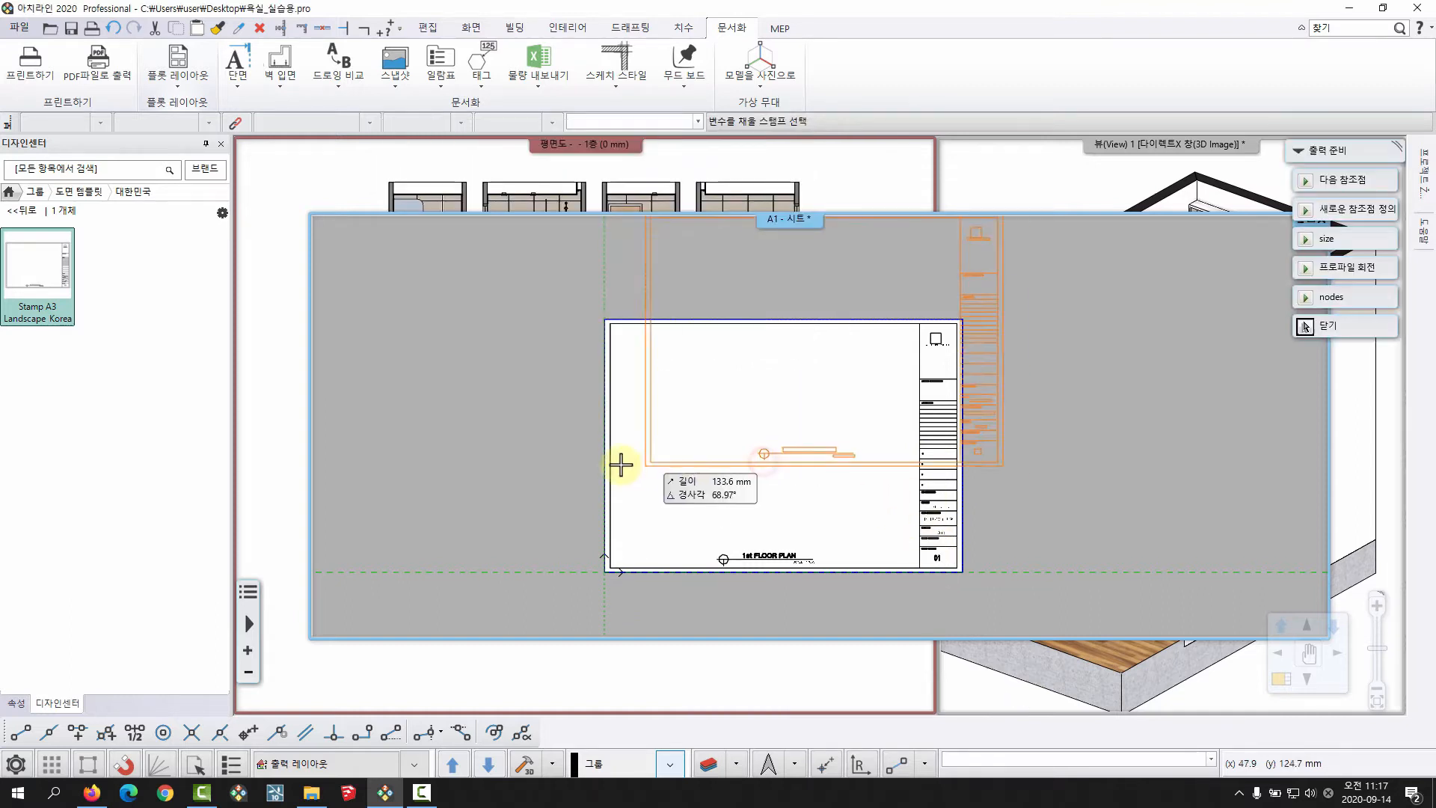
left_click(677, 457)
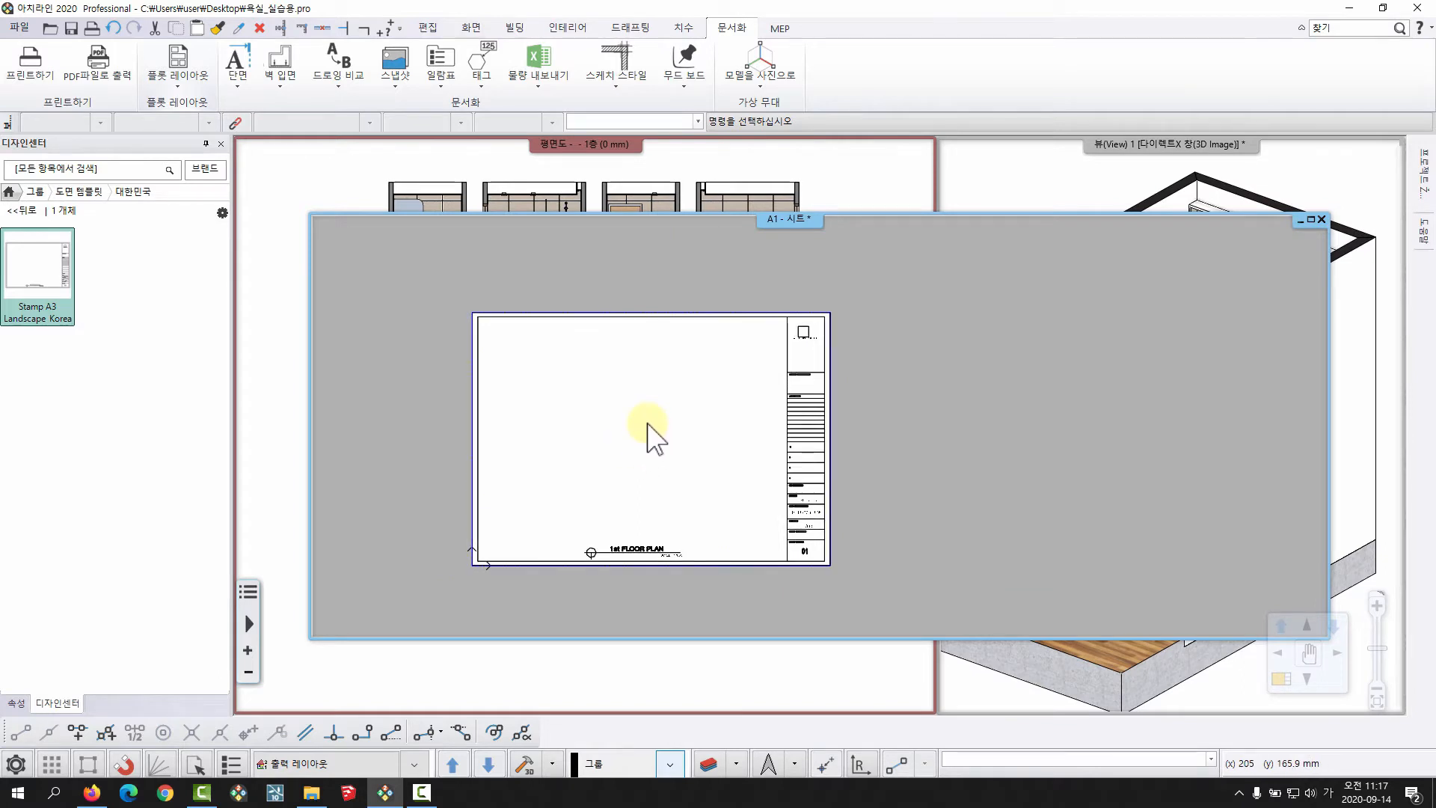
Step: Maximize the A1 sheet window and keep the project explorer pinned open beside it
middle_click_drag(720, 412, 769, 395)
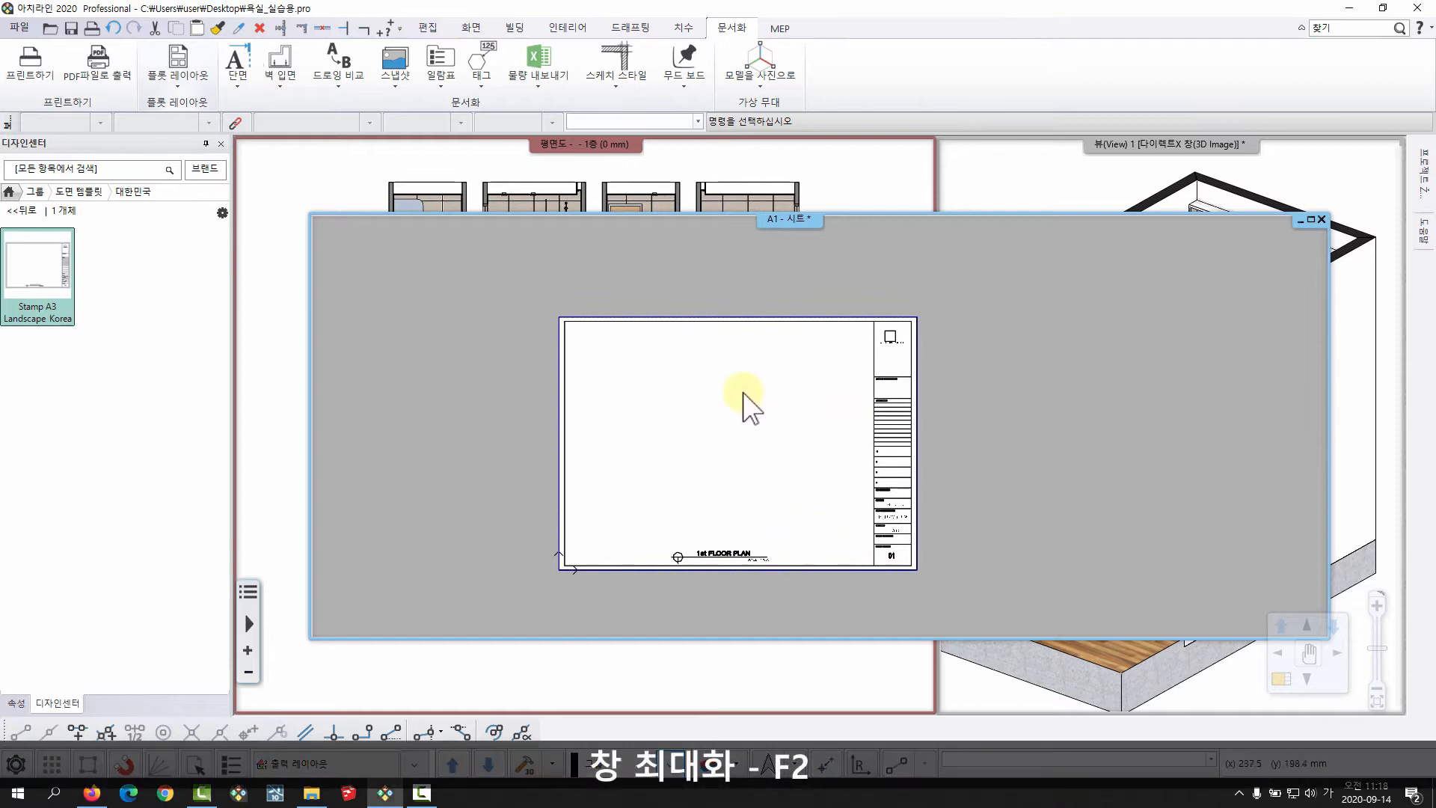
key("F2")
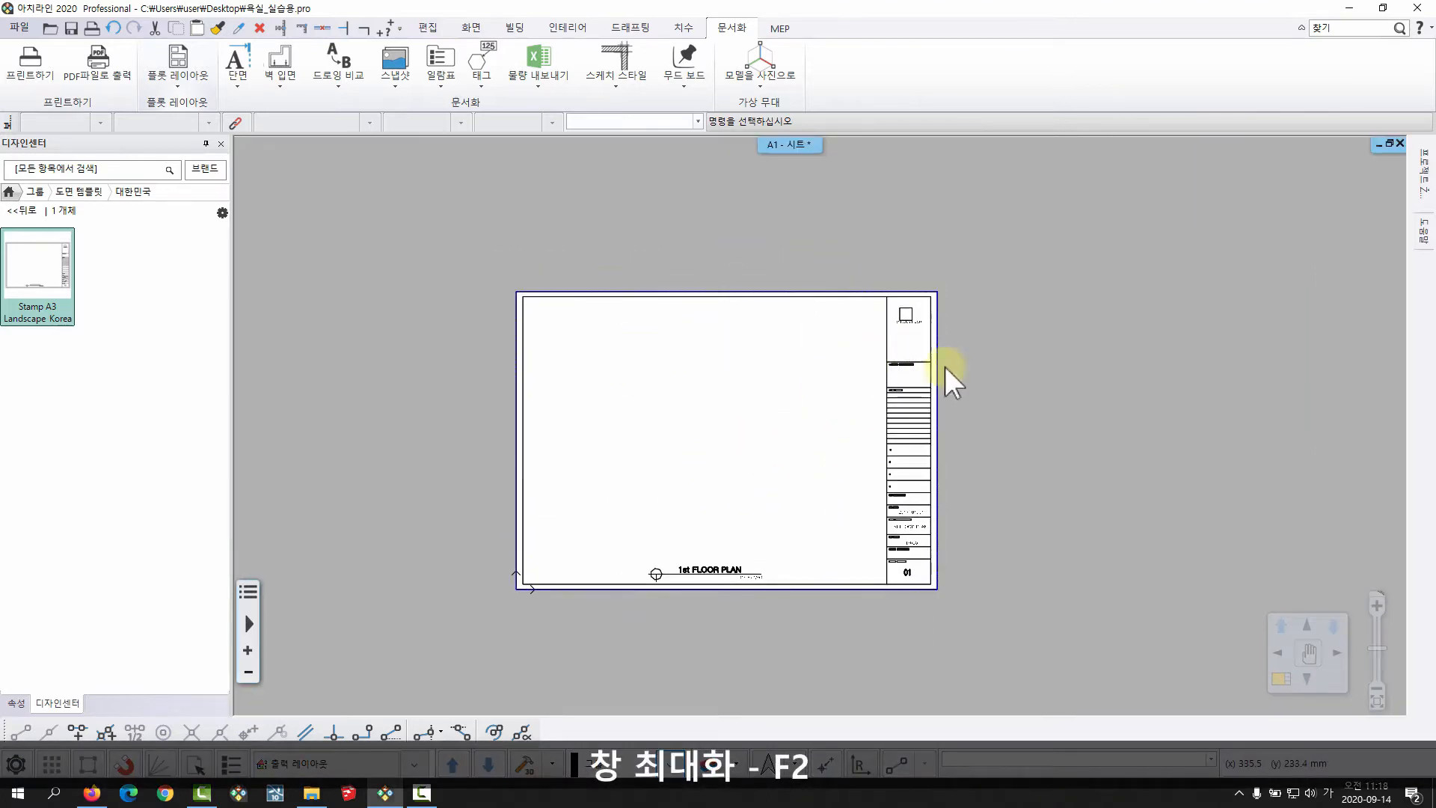
mouse_move(1422, 178)
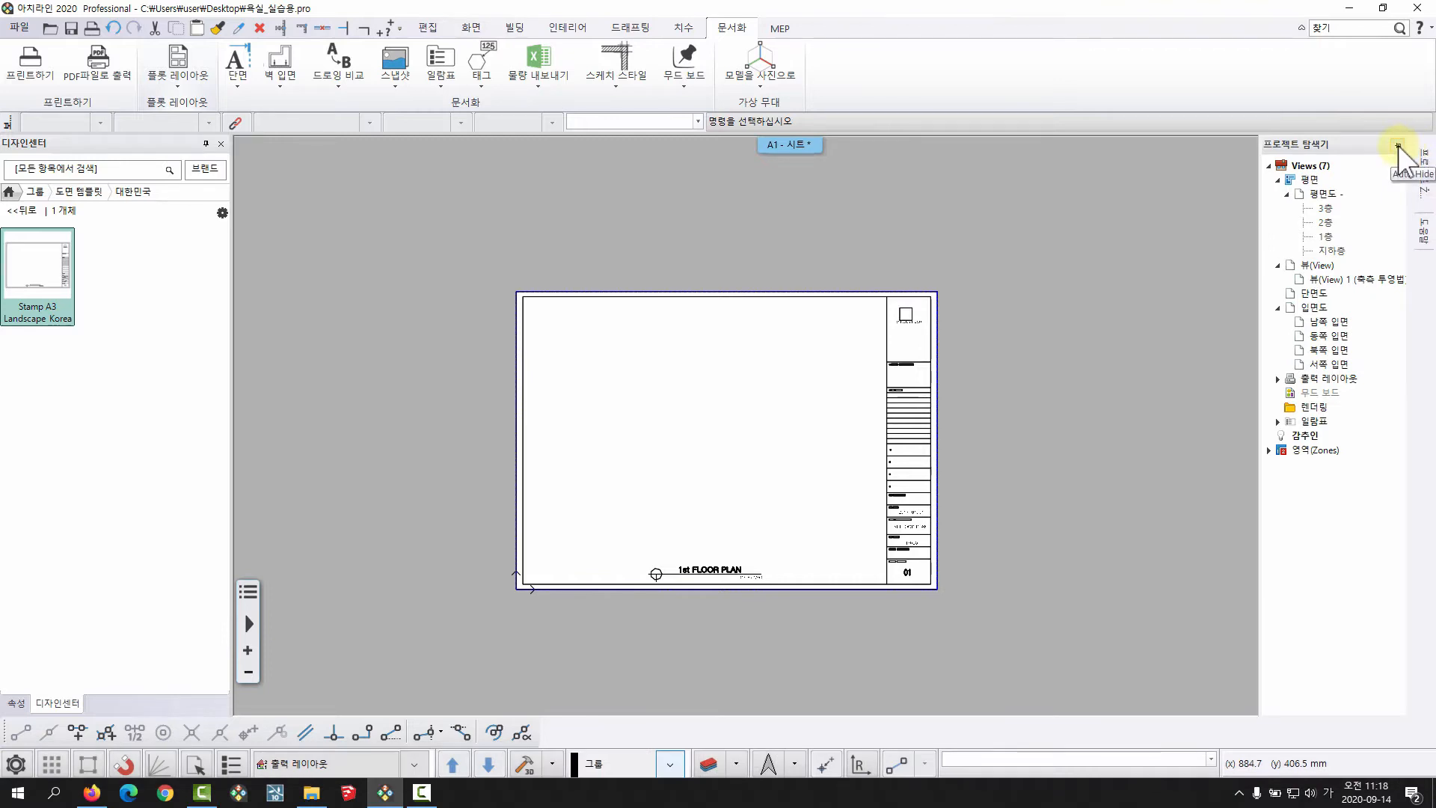
left_click(1398, 147)
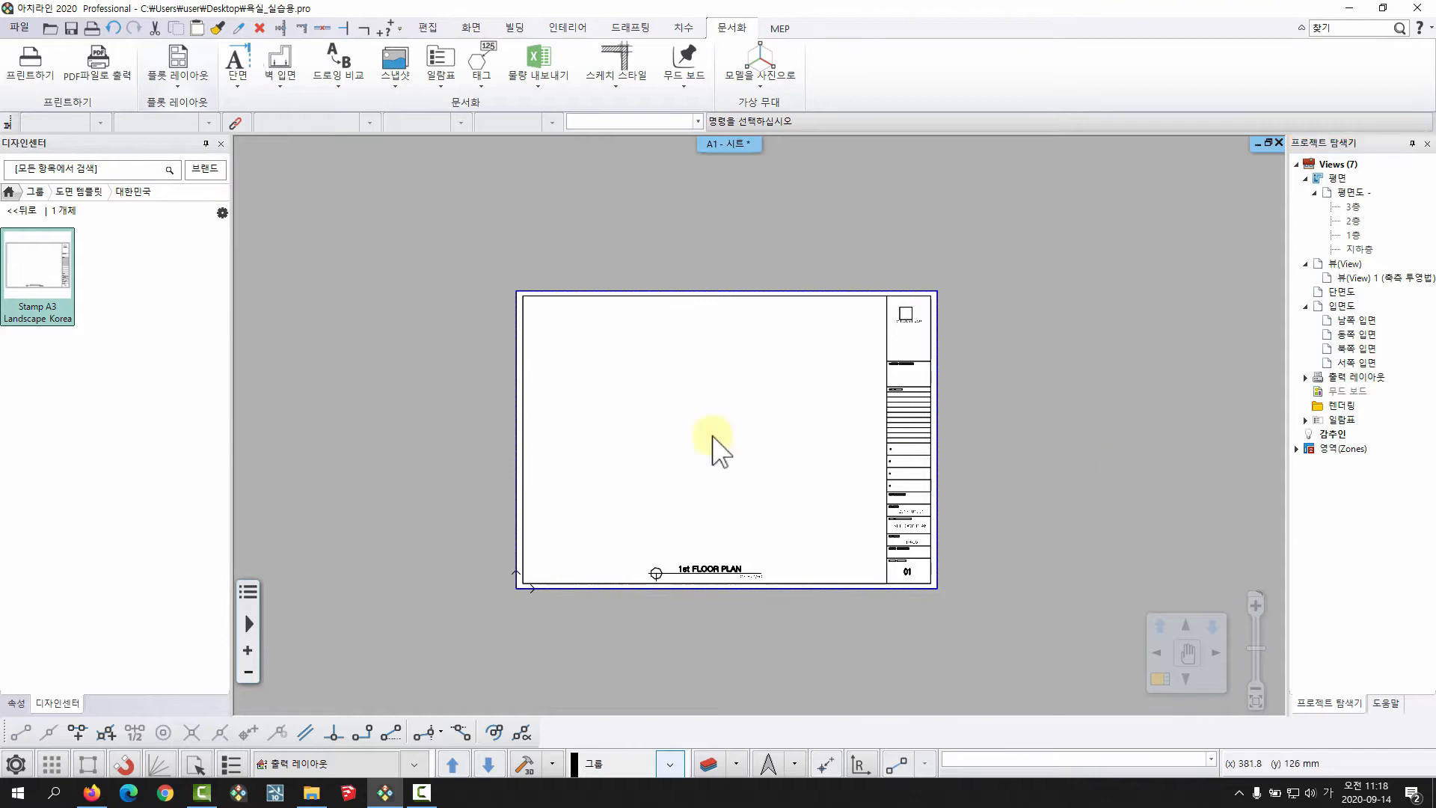
scroll(741, 389, "up", 3)
mouse_move(694, 404)
middle_mouse_down()
mouse_move(741, 389)
mouse_move(717, 376)
middle_mouse_up()
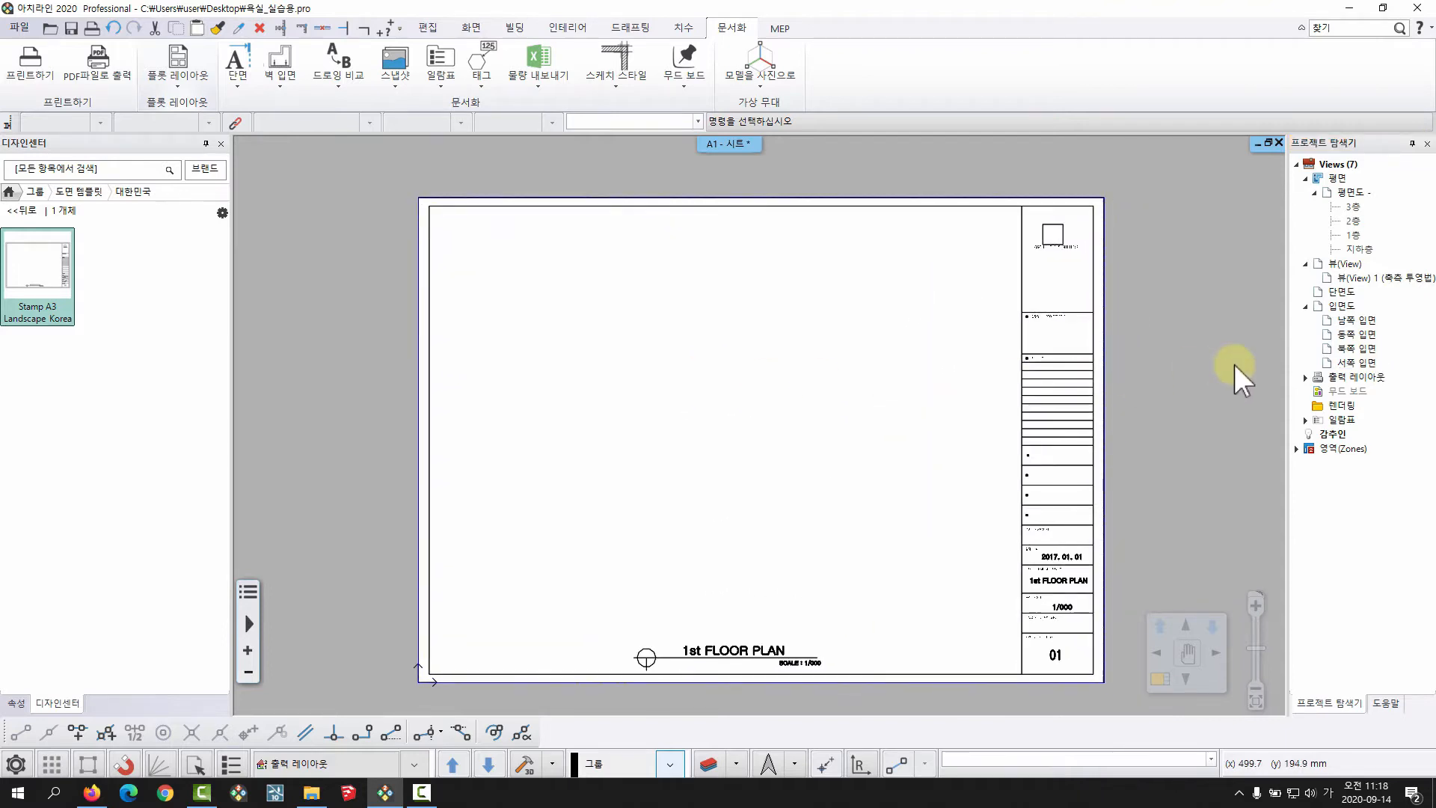
Step: Place the 1층 floor plan view from the project explorer on the A1 sheet at 1:20 scale
key("ctrl+F5")
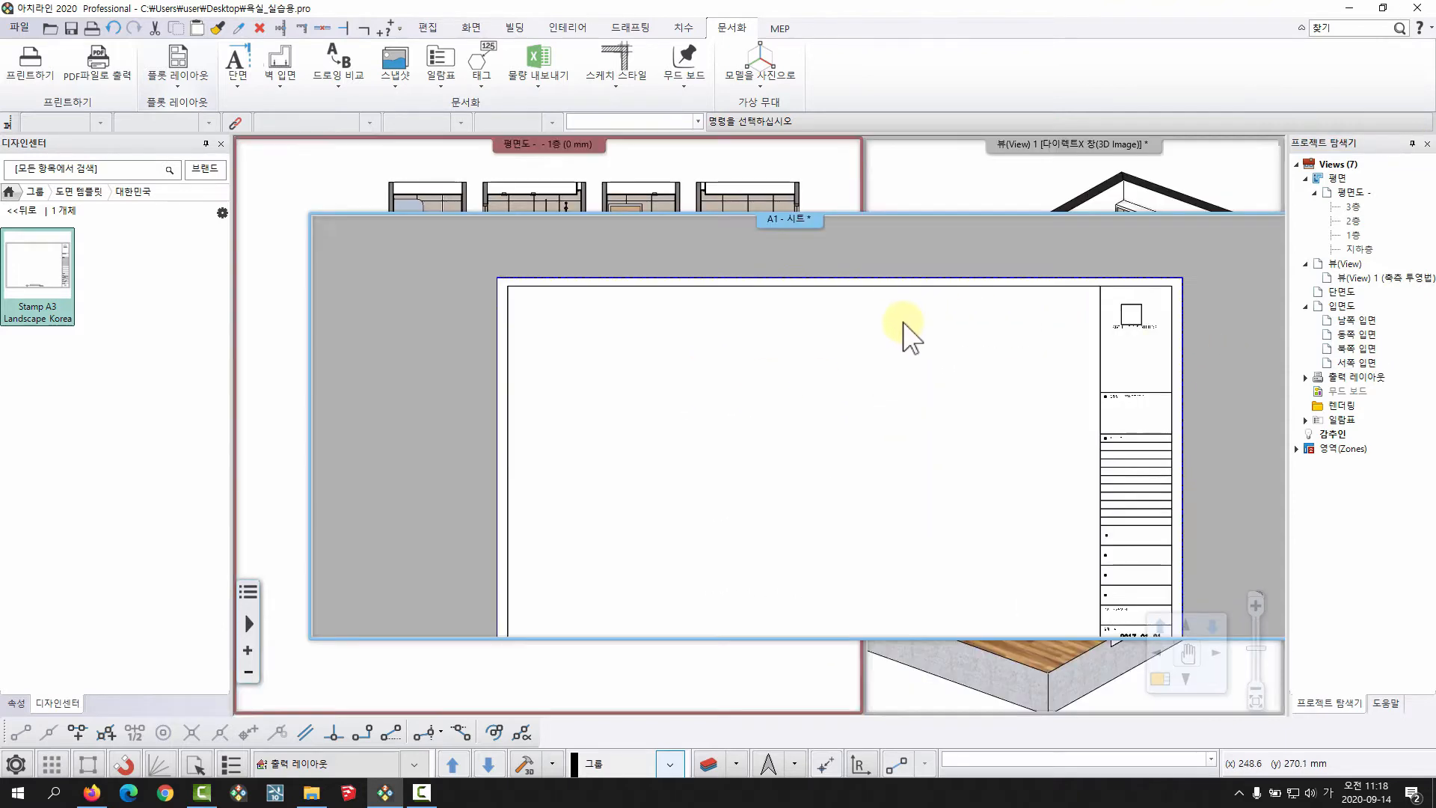
left_click(711, 157)
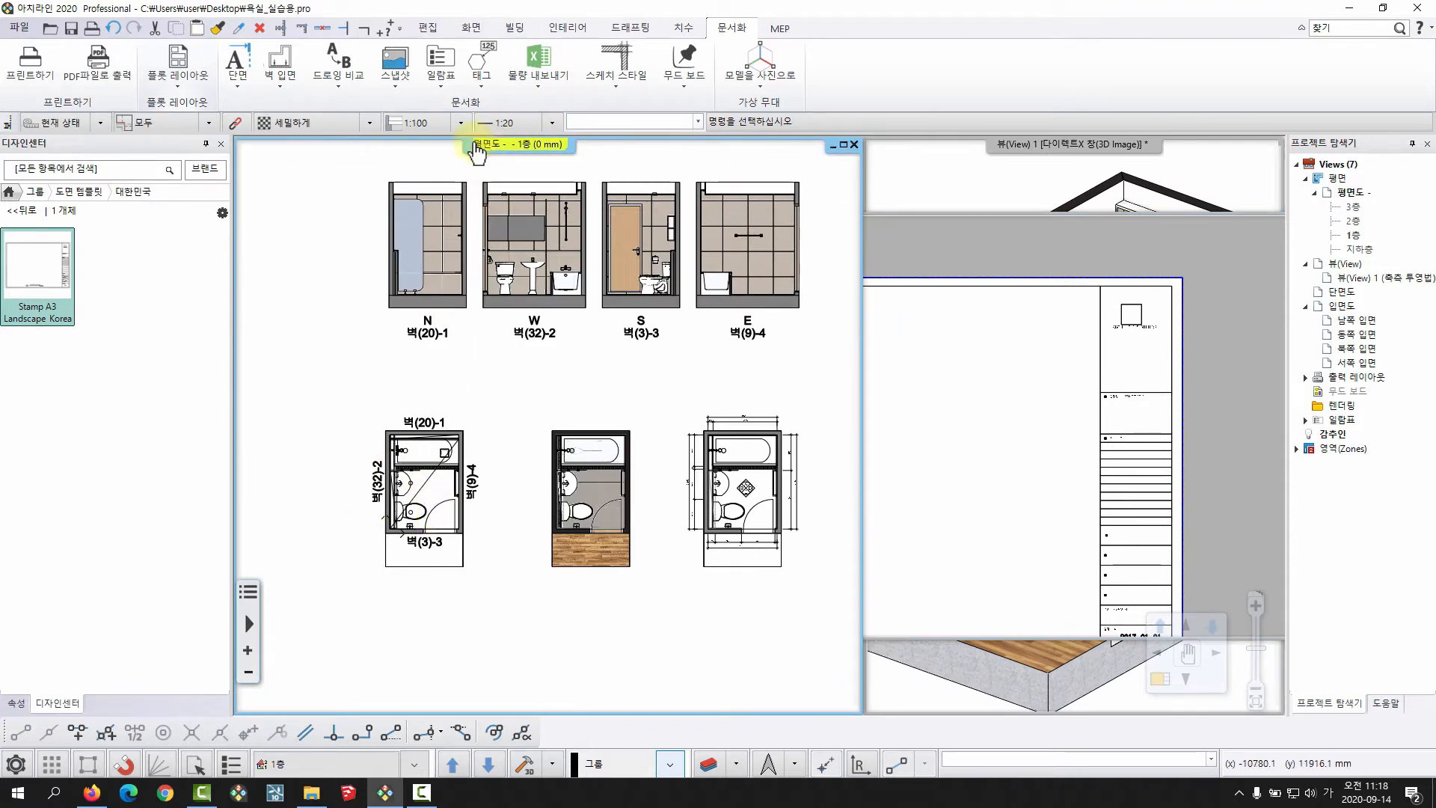
left_click(1026, 417)
left_click_drag(1355, 245, 761, 378)
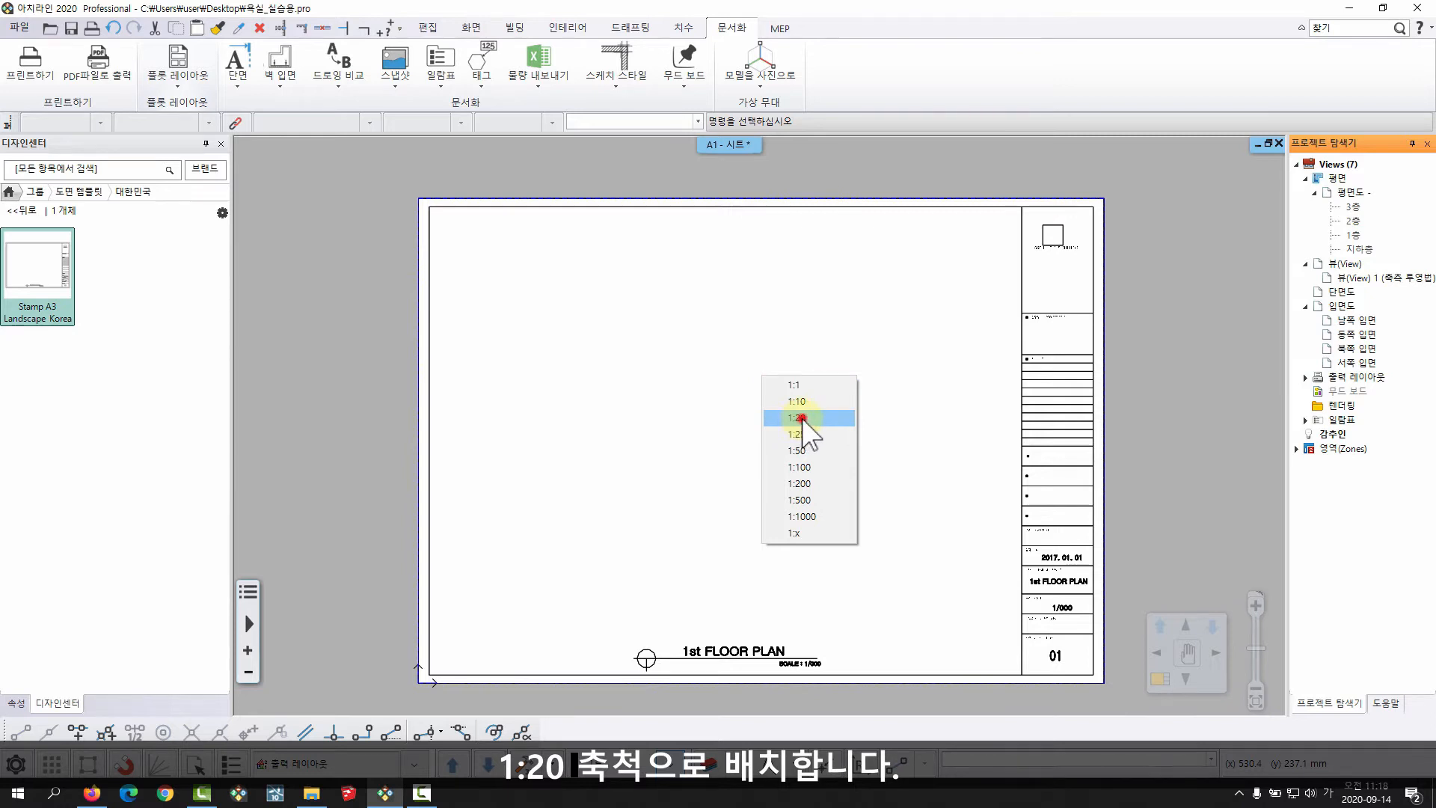
left_click(800, 420)
scroll(537, 505, "down", 4)
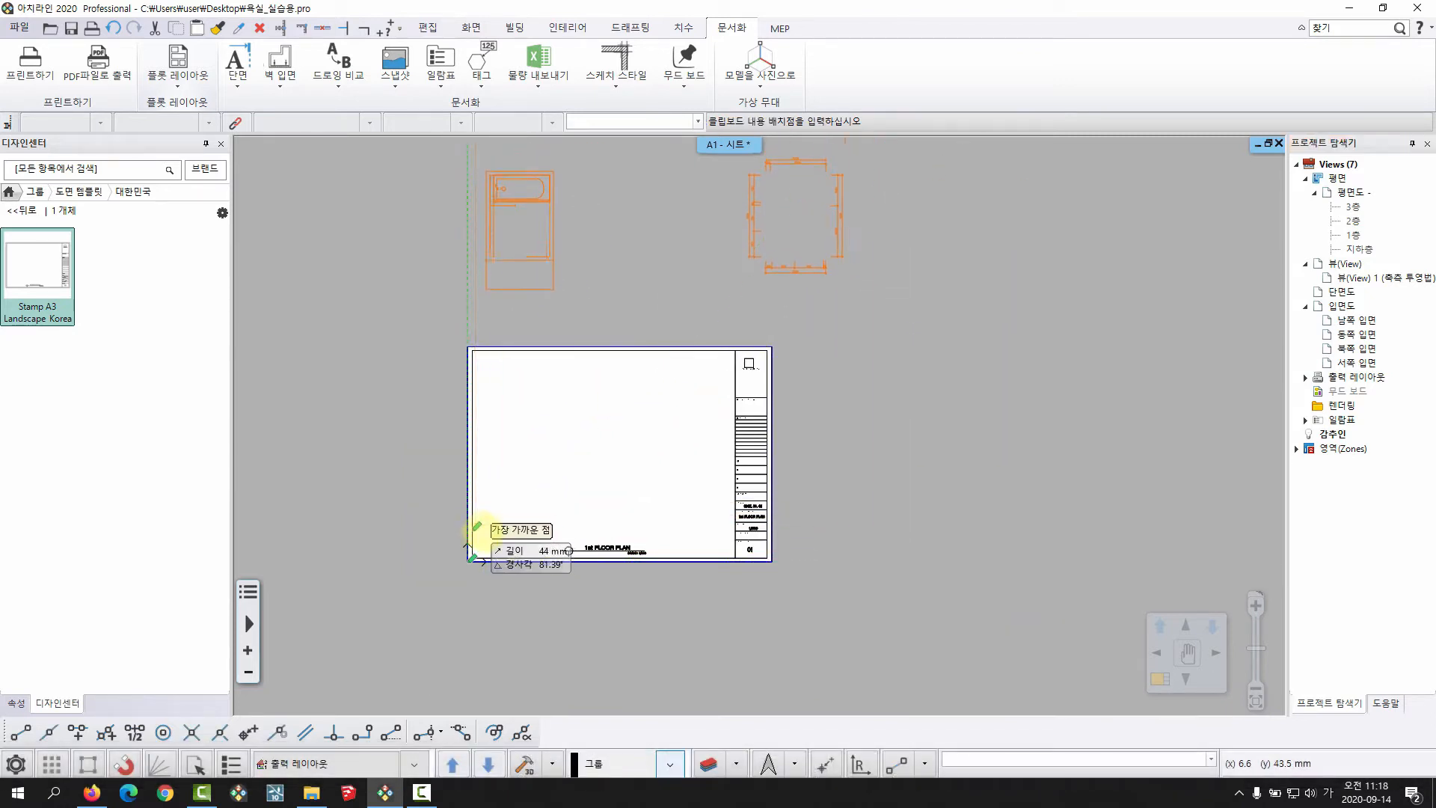
left_click(493, 529)
Step: Compare the drawings placed on the A1 sheet with the contents of the 1층 floor plan window
middle_click_drag(646, 400, 668, 545)
scroll(810, 594, "down", 3)
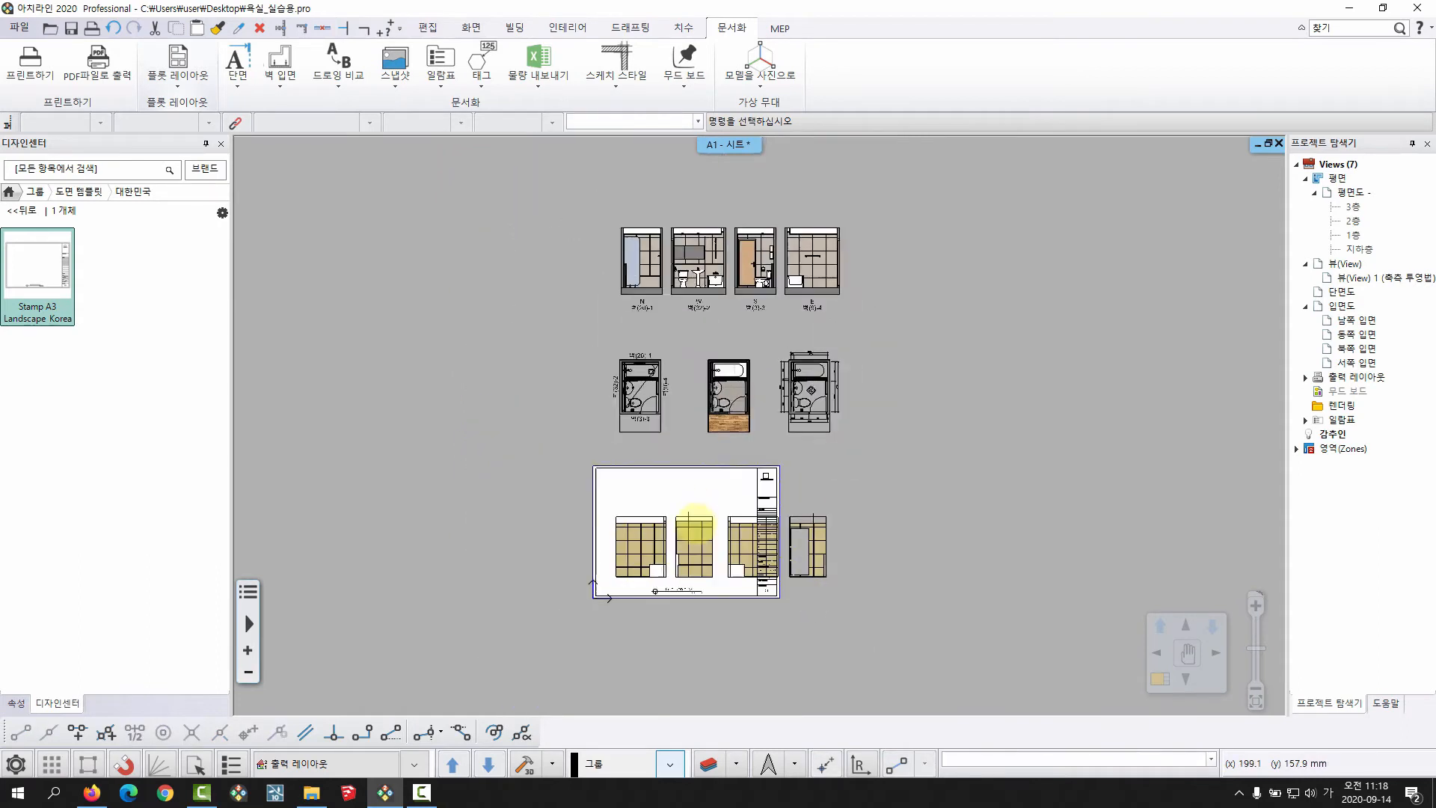
middle_click_drag(699, 314, 700, 357)
key("ctrl+F5")
left_click(541, 187)
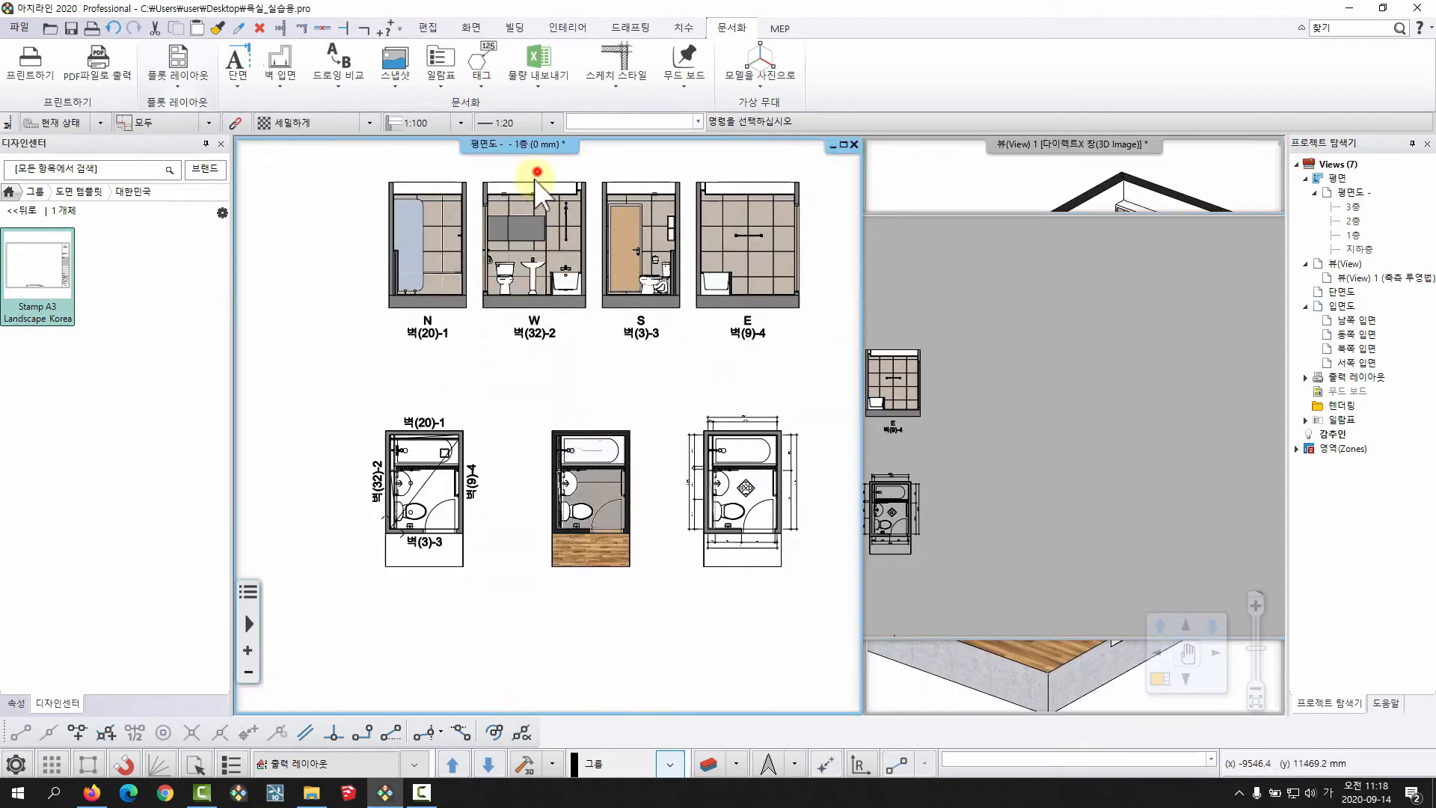
scroll(507, 487, "down", 2)
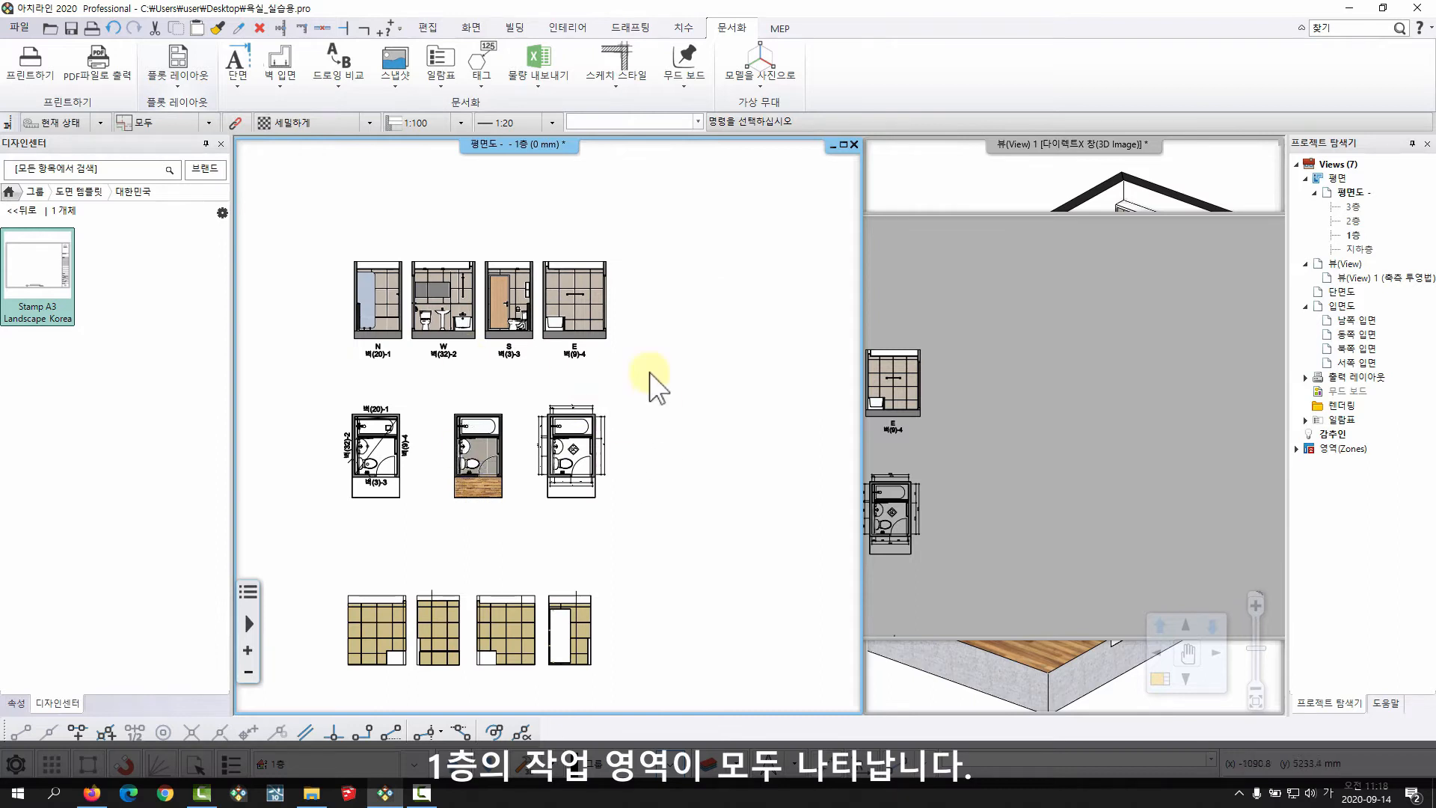
Step: Inspect the extent of the placed 1층 drawing group on the A1 sheet and its dimensioned bathroom plan
left_click(1053, 498)
left_click(822, 395)
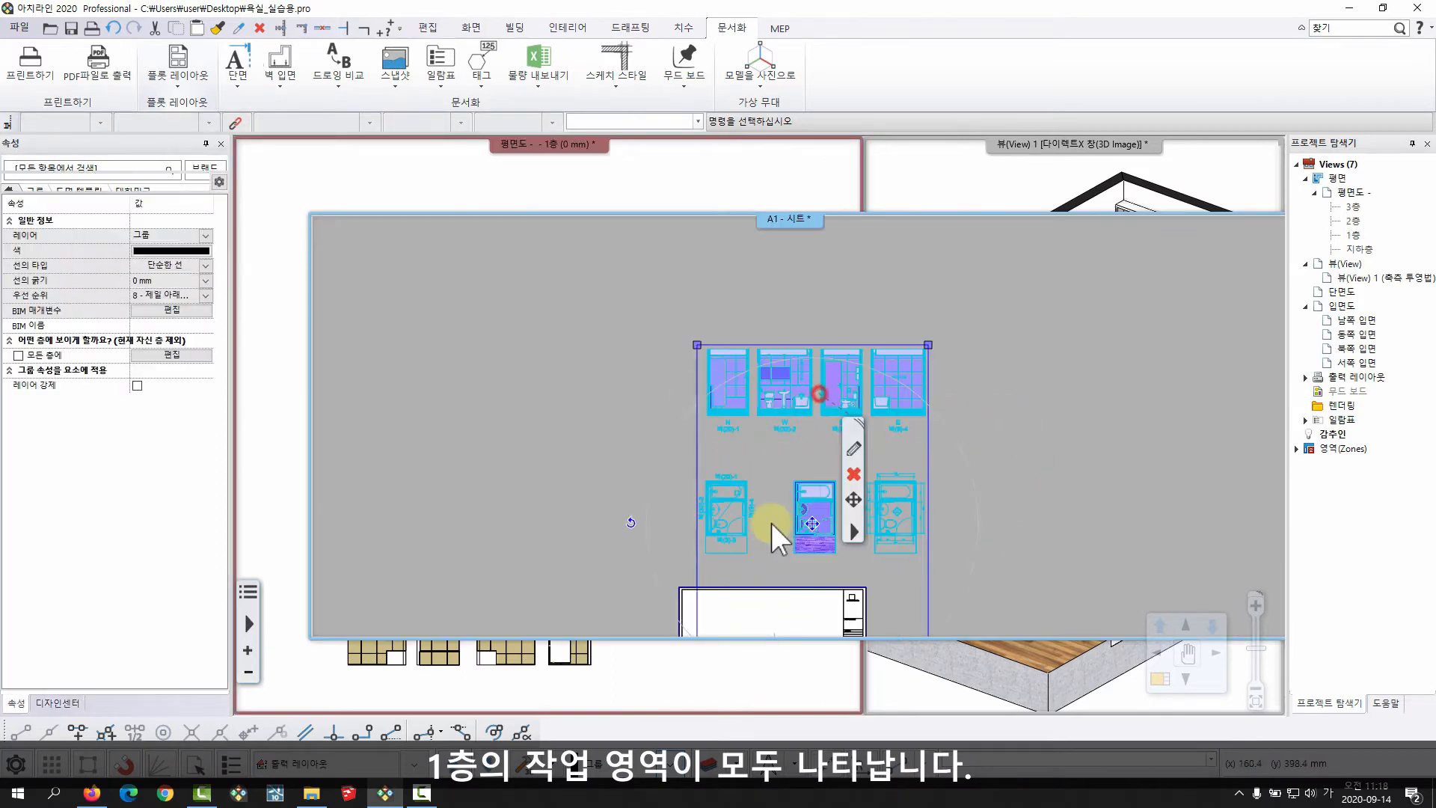
key("ctrl+F10")
middle_click_drag(736, 458, 729, 408)
scroll(732, 365, "up", 2)
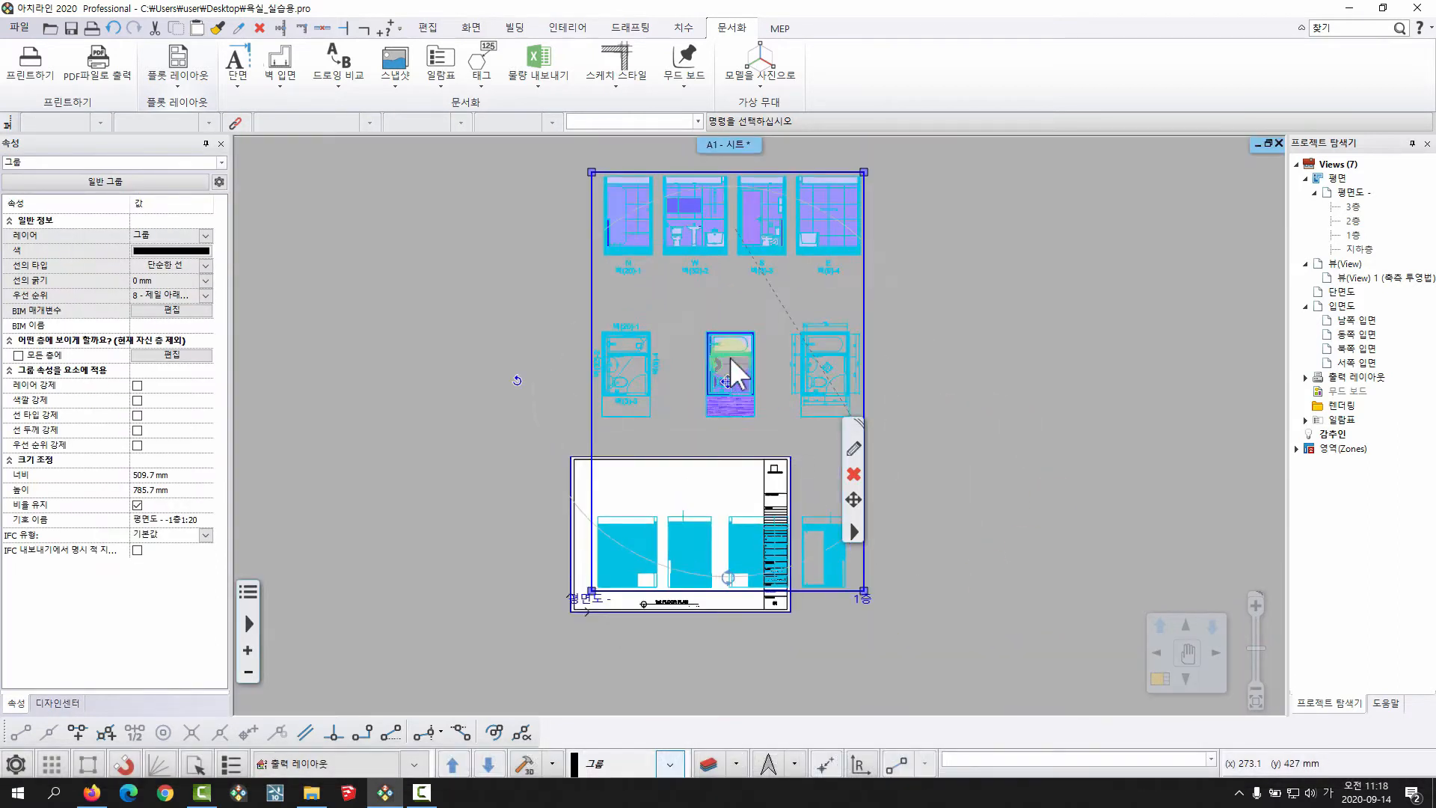
key("Escape")
scroll(775, 358, "up", 6)
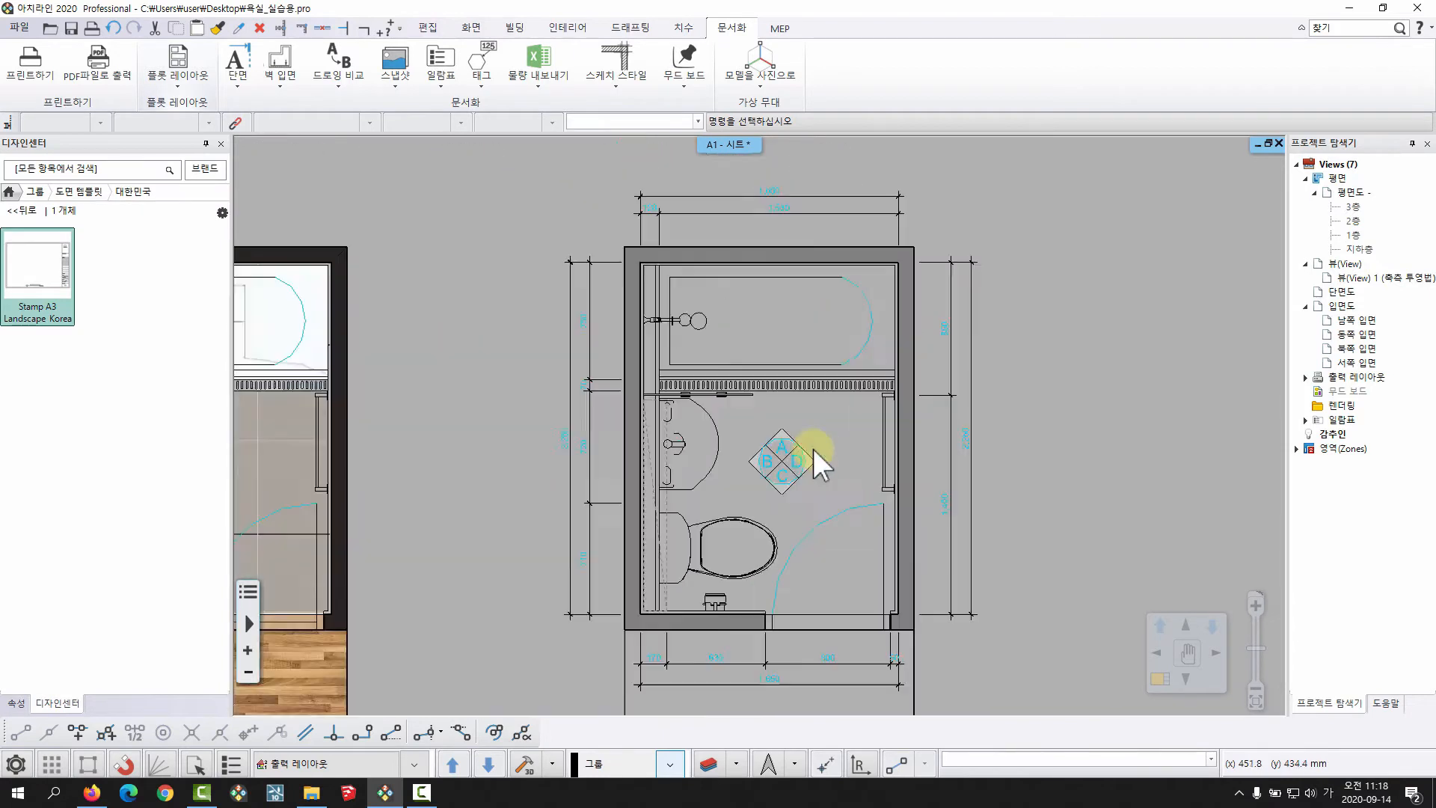
scroll(859, 465, "down", 6)
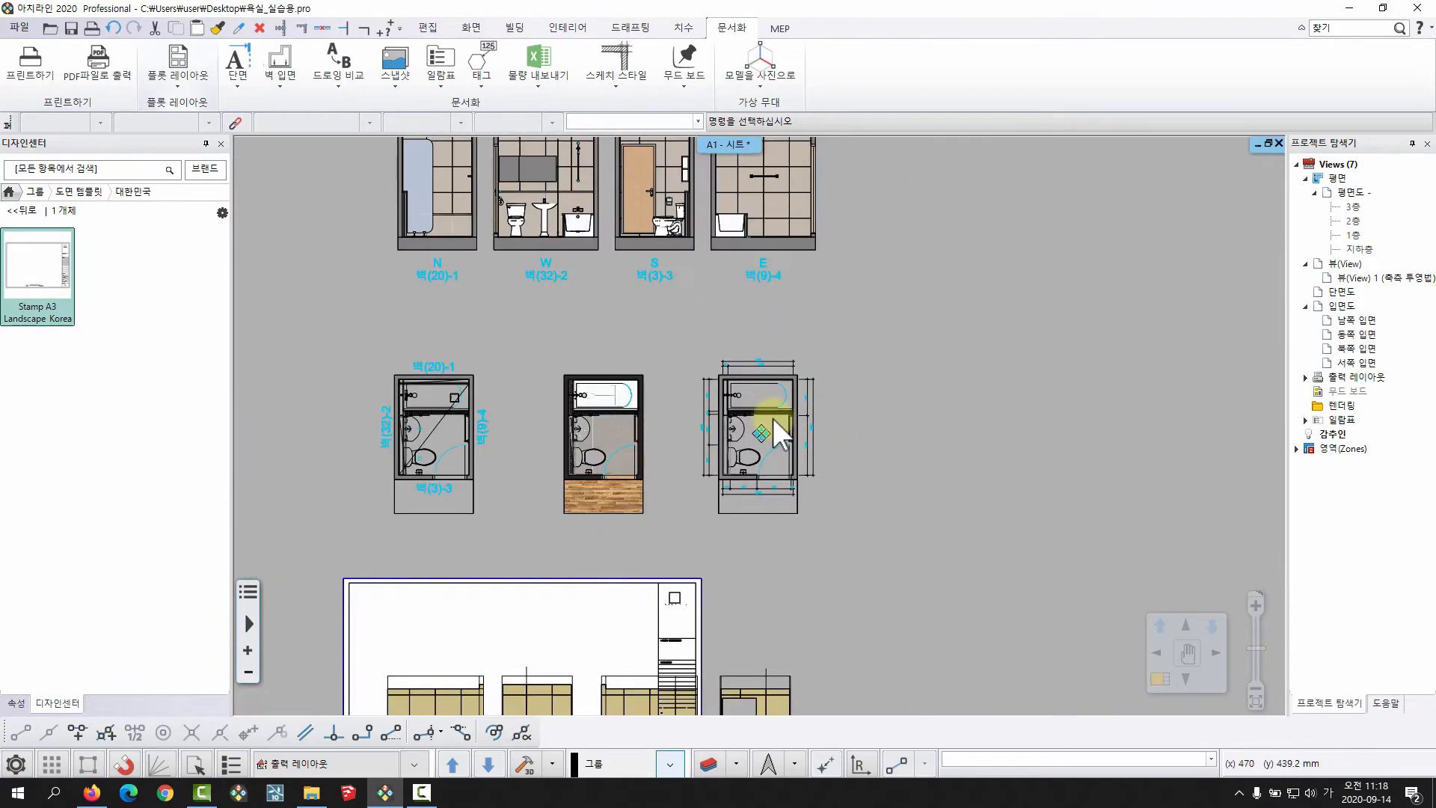
Step: Crop the placed 1층 view by offsetting its top edge down about 272 mm, keeping the floor plans row below the elevations
left_click(774, 419)
scroll(742, 407, "down", 2)
left_click(674, 200)
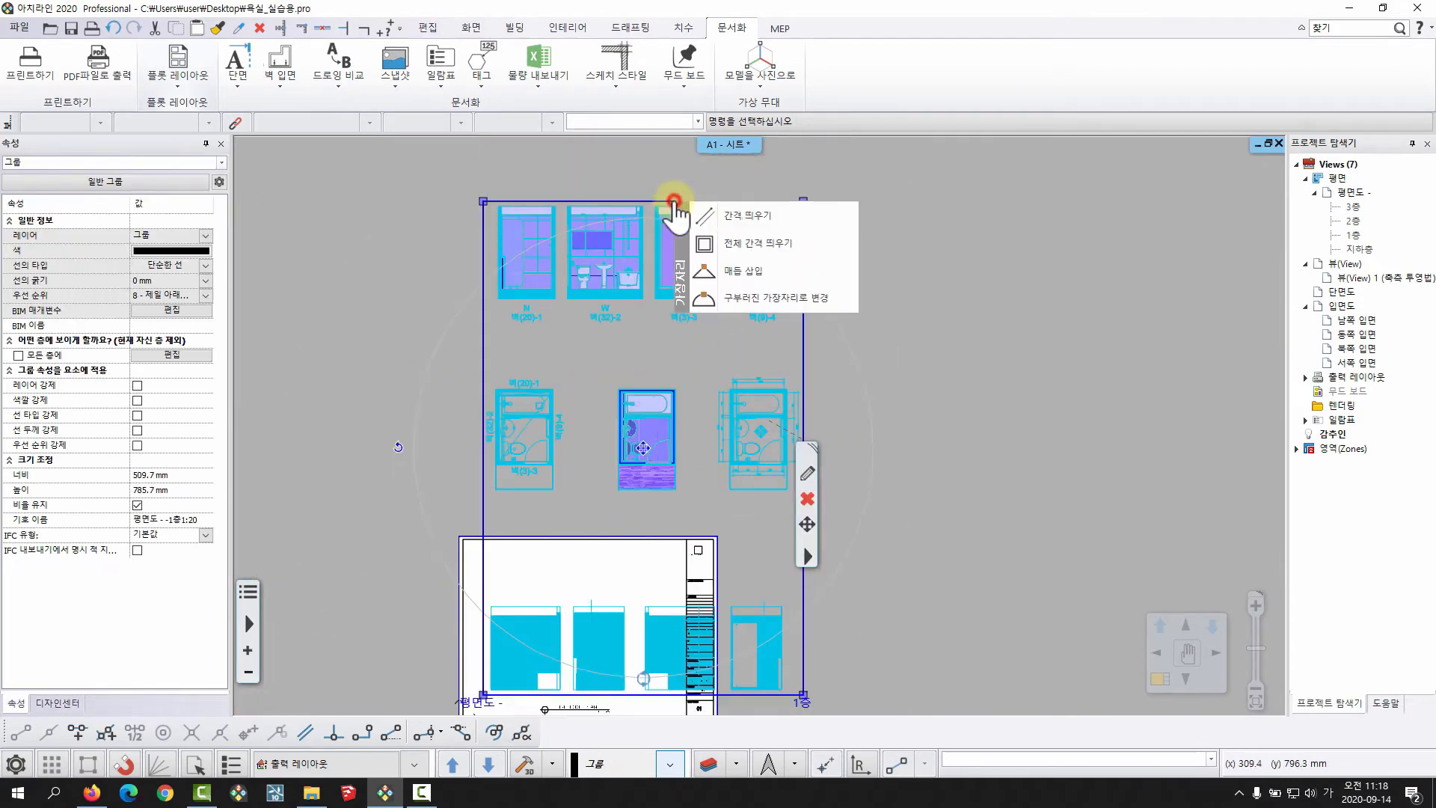
left_click(737, 217)
scroll(779, 363, "up", 5)
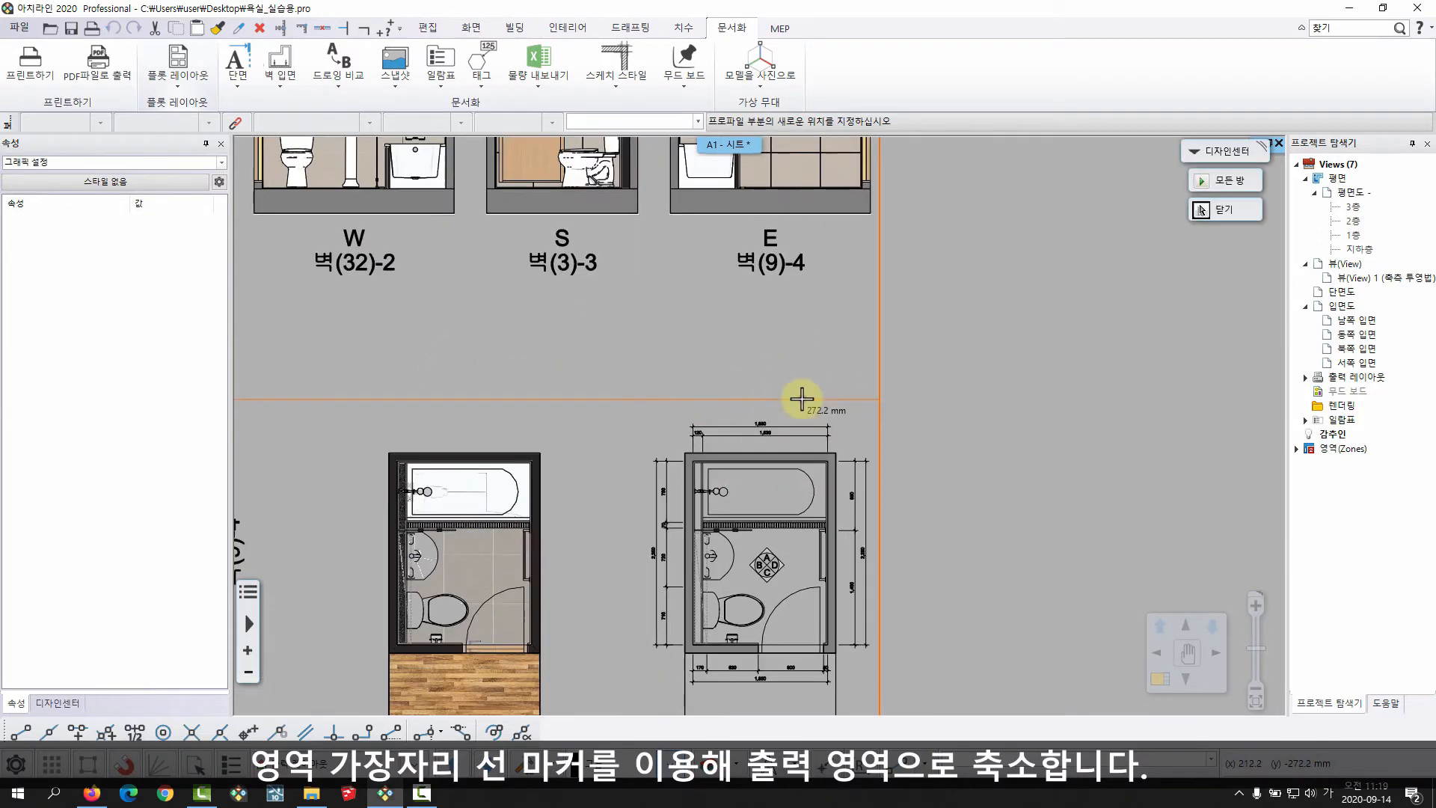
left_click(802, 399)
Step: Offset the placed view's left edge inward about 363 mm, just short of the dimensioned bathroom plan
scroll(763, 417, "down", 2)
middle_click_drag(593, 584, 671, 380)
left_click(649, 380)
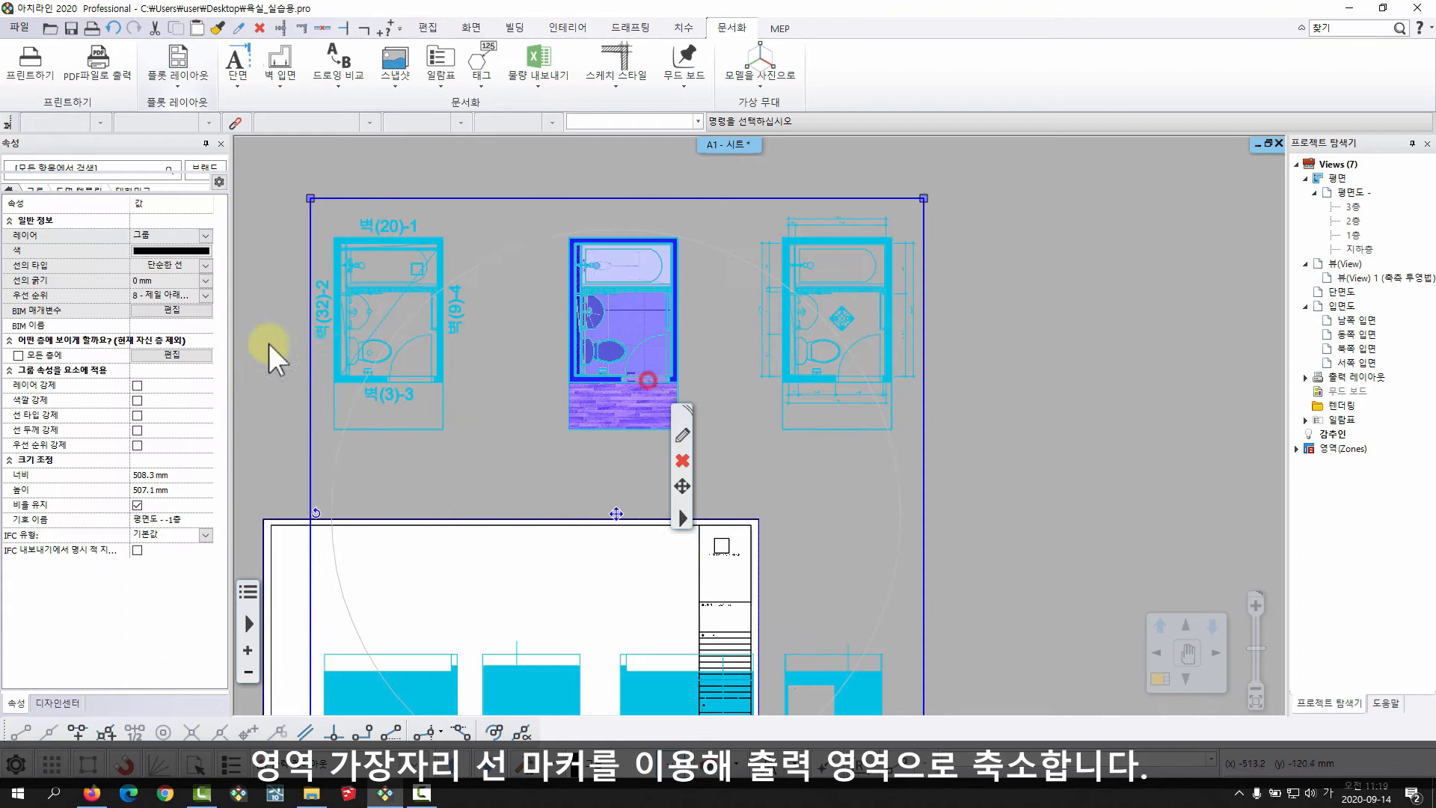
left_click(311, 359)
left_click(374, 357)
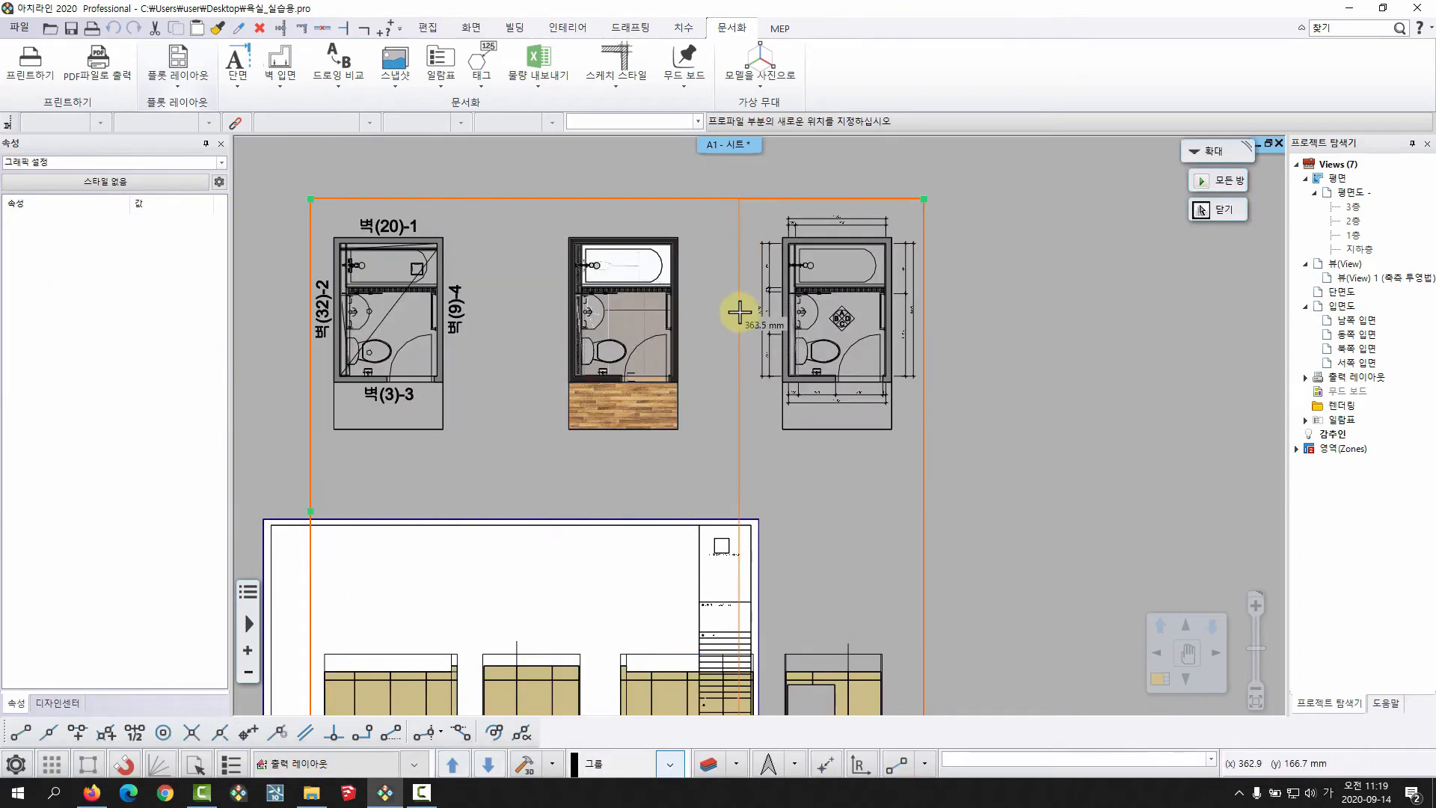
left_click(740, 312)
Step: Offset the placed view's bottom edge up about 314 mm to just below the dimensioned bathroom plan
left_click(861, 630)
middle_click_drag(848, 711, 862, 453)
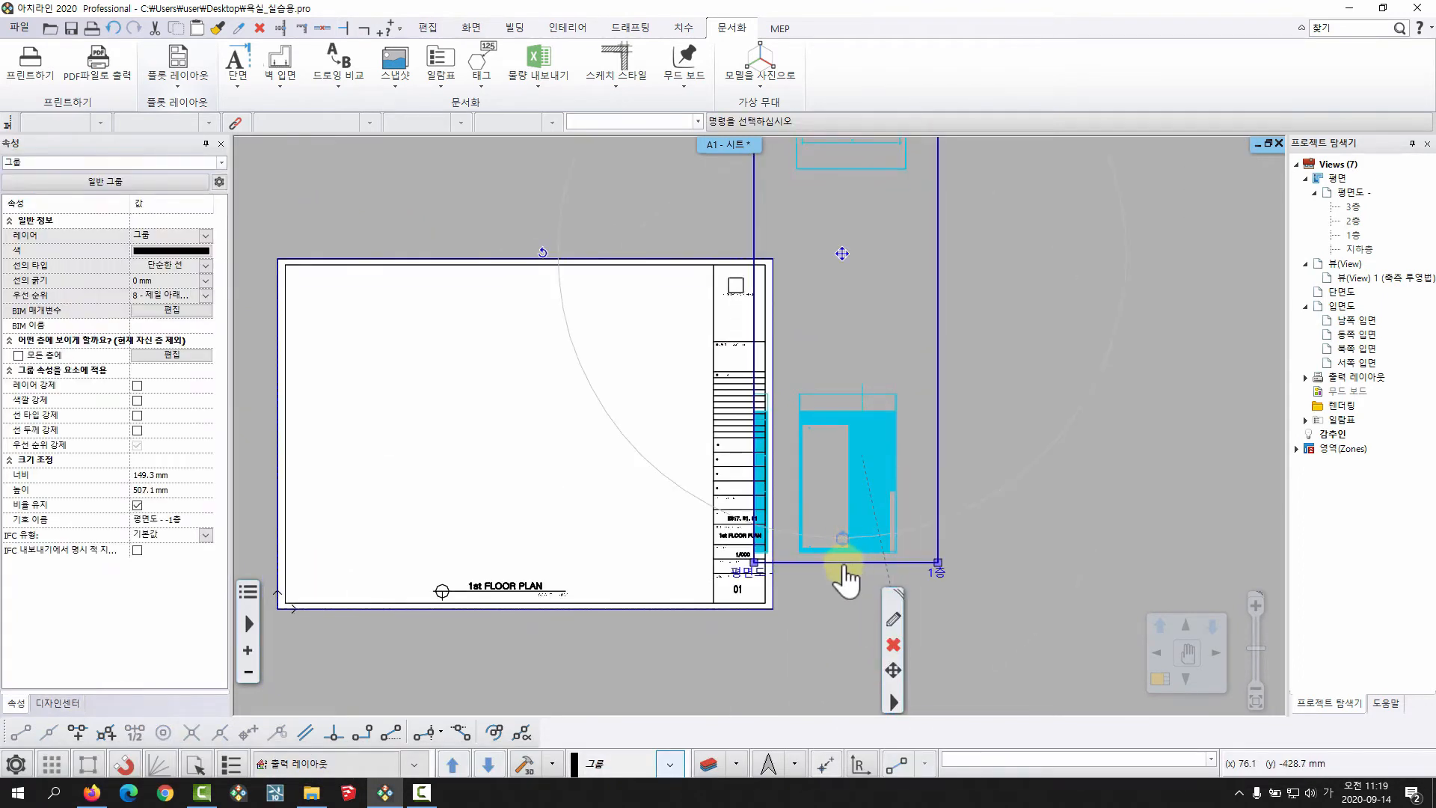
left_click(844, 564)
left_click(869, 579)
middle_click_drag(855, 248, 849, 401)
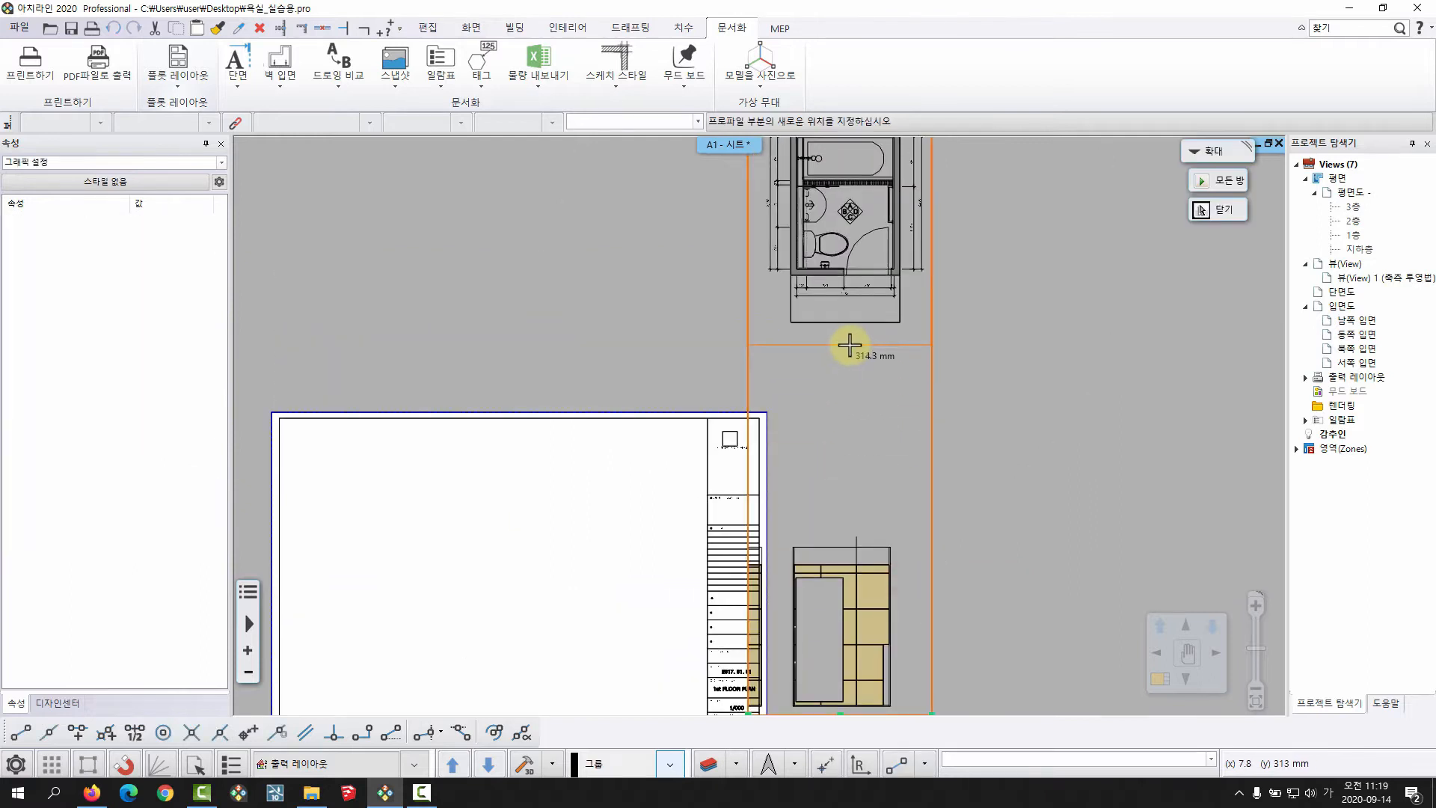
left_click(850, 345)
Step: Move the cropped dimensioned bathroom plan into the upper left area of the A3 title block sheet and deselect it
scroll(850, 345, "up", 1)
middle_click_drag(798, 262, 804, 329)
left_click(826, 293)
right_click(826, 292)
left_click(869, 306)
middle_click_drag(546, 448, 818, 241)
scroll(562, 466, "up", 3)
middle_click_drag(565, 467, 650, 452)
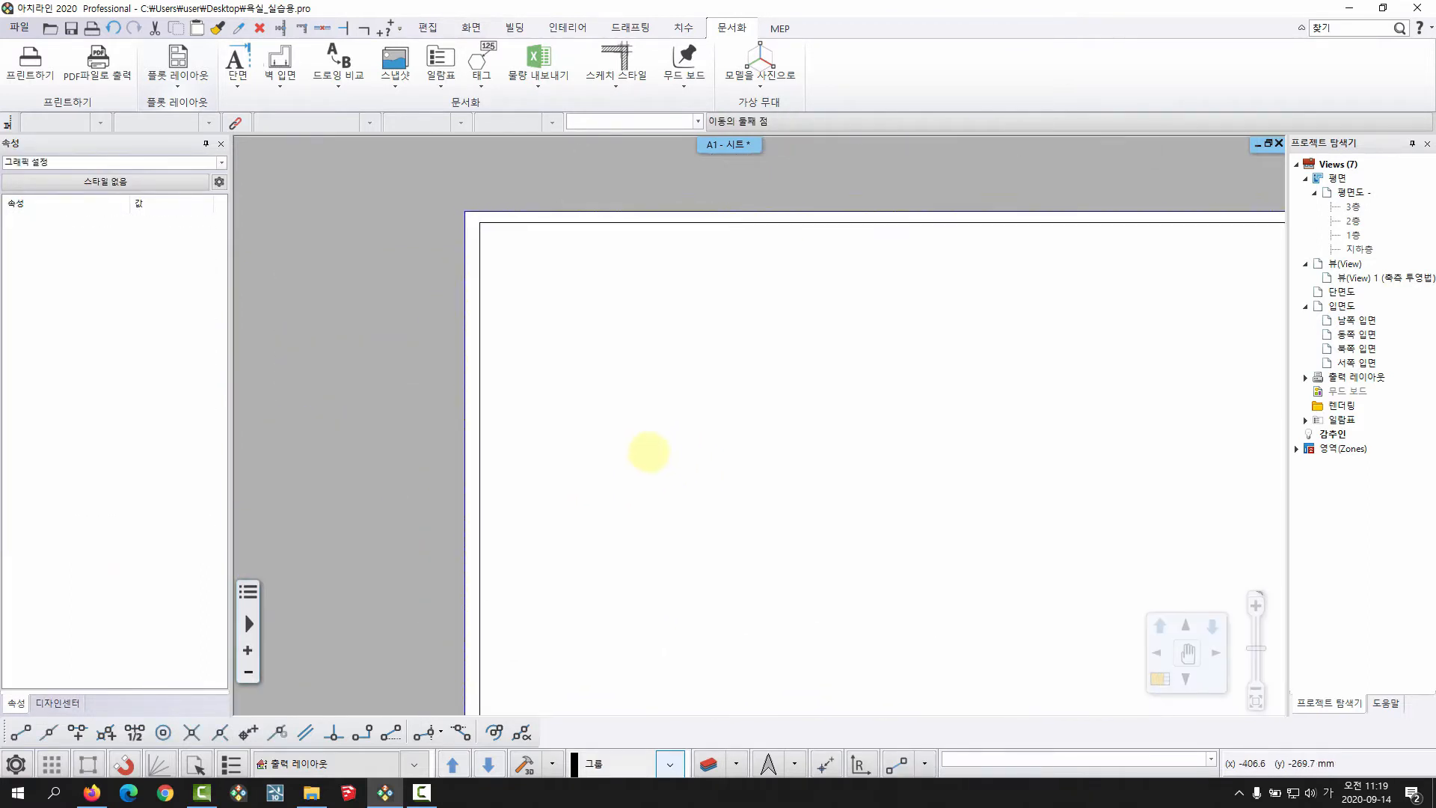
left_click(641, 458)
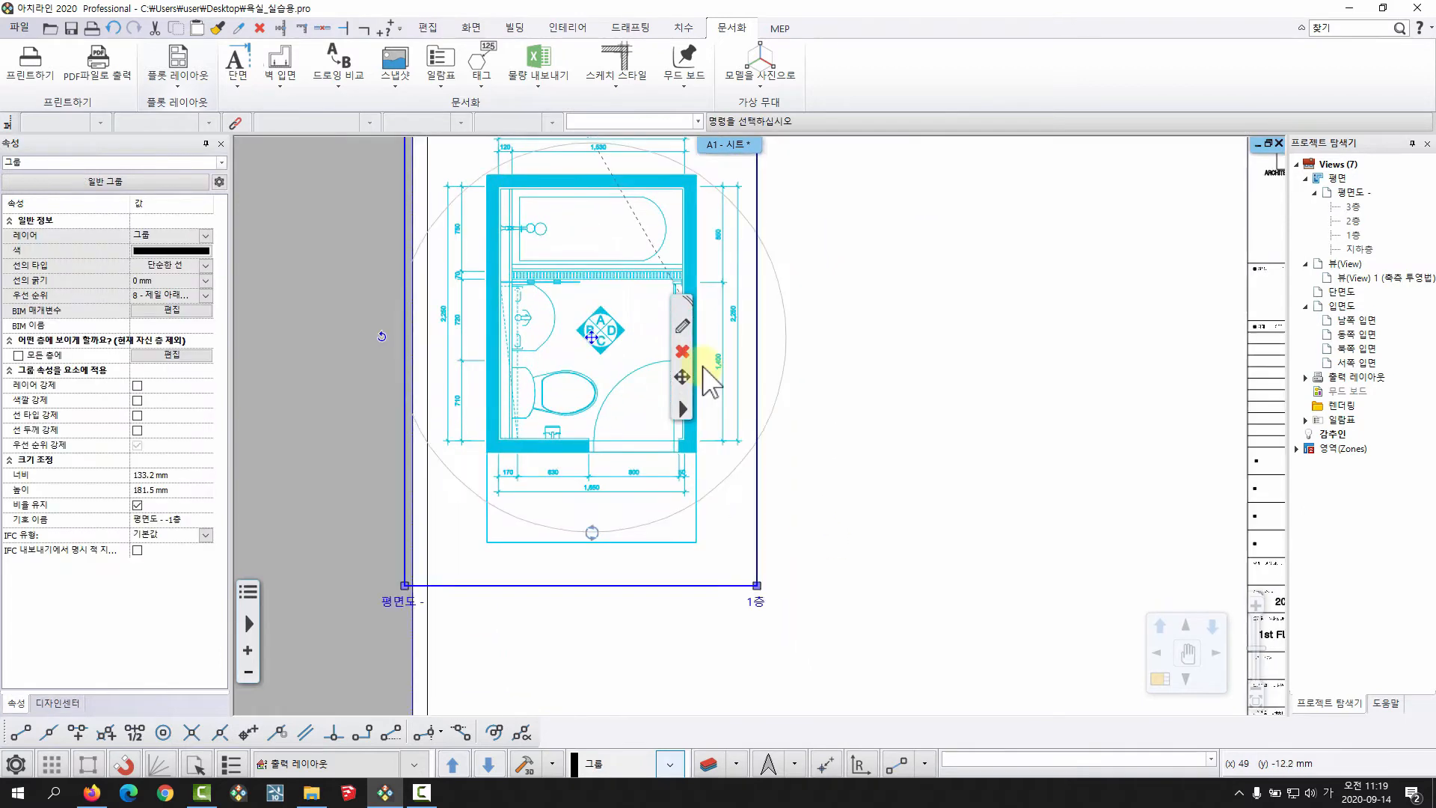
key("Escape")
middle_click_drag(658, 543, 657, 545)
left_click(656, 545)
key("Escape")
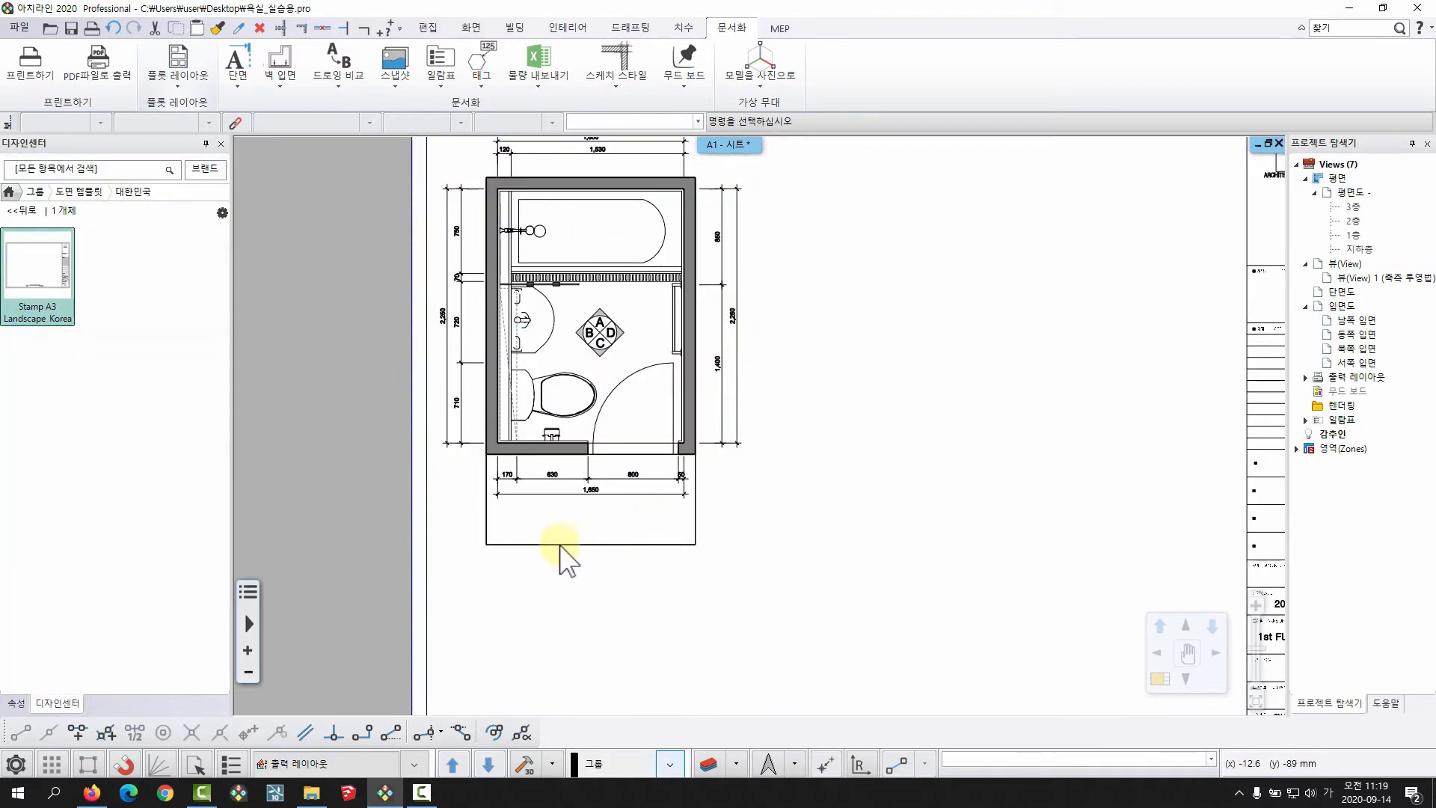
Step: Switch to the 1층 floor plan window and open the dimensioned bathroom plan group for editing
scroll(687, 554, "up", 2)
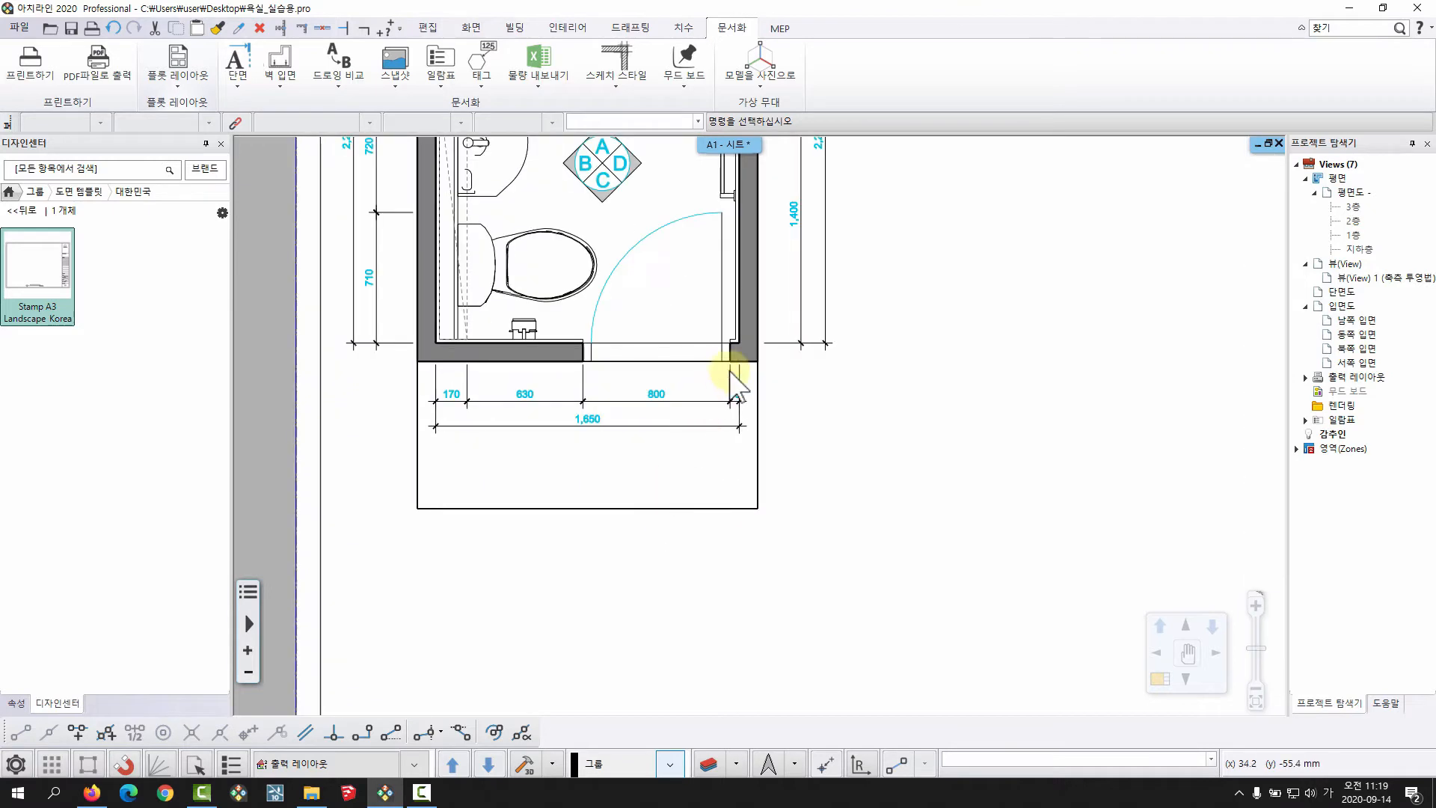
scroll(724, 449, "down", 1)
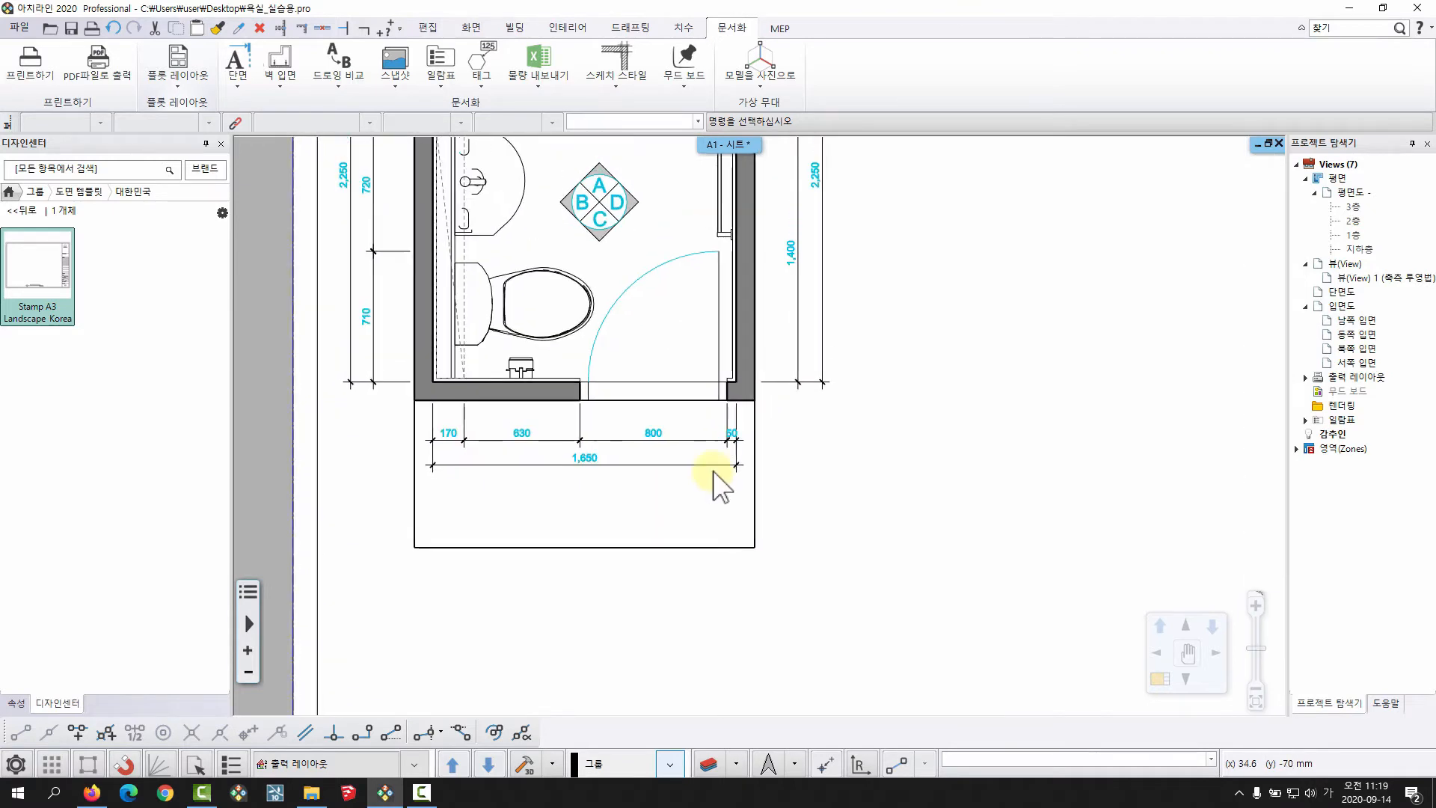
scroll(673, 516, "down", 2)
scroll(658, 535, "down", 2)
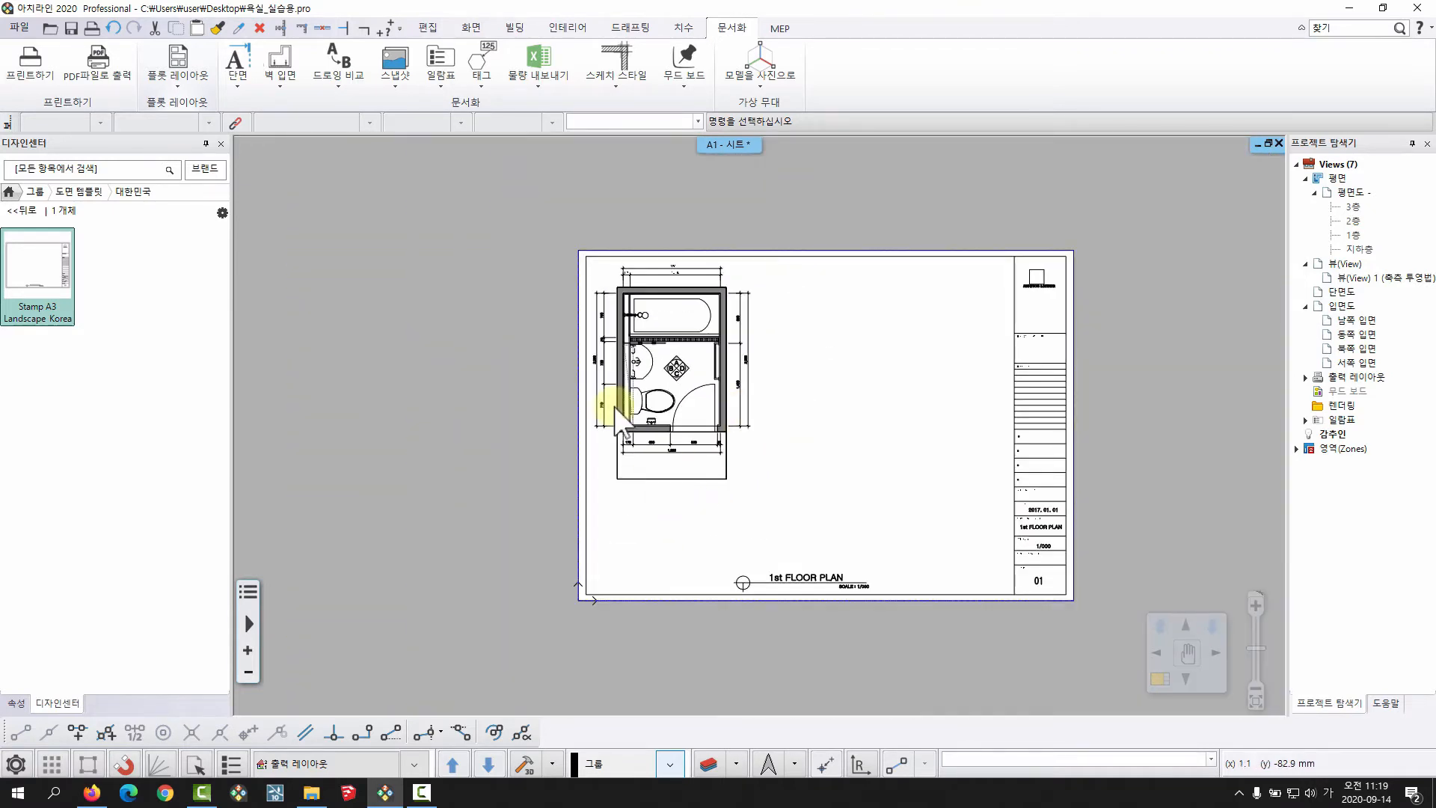
scroll(615, 407, "up", 2)
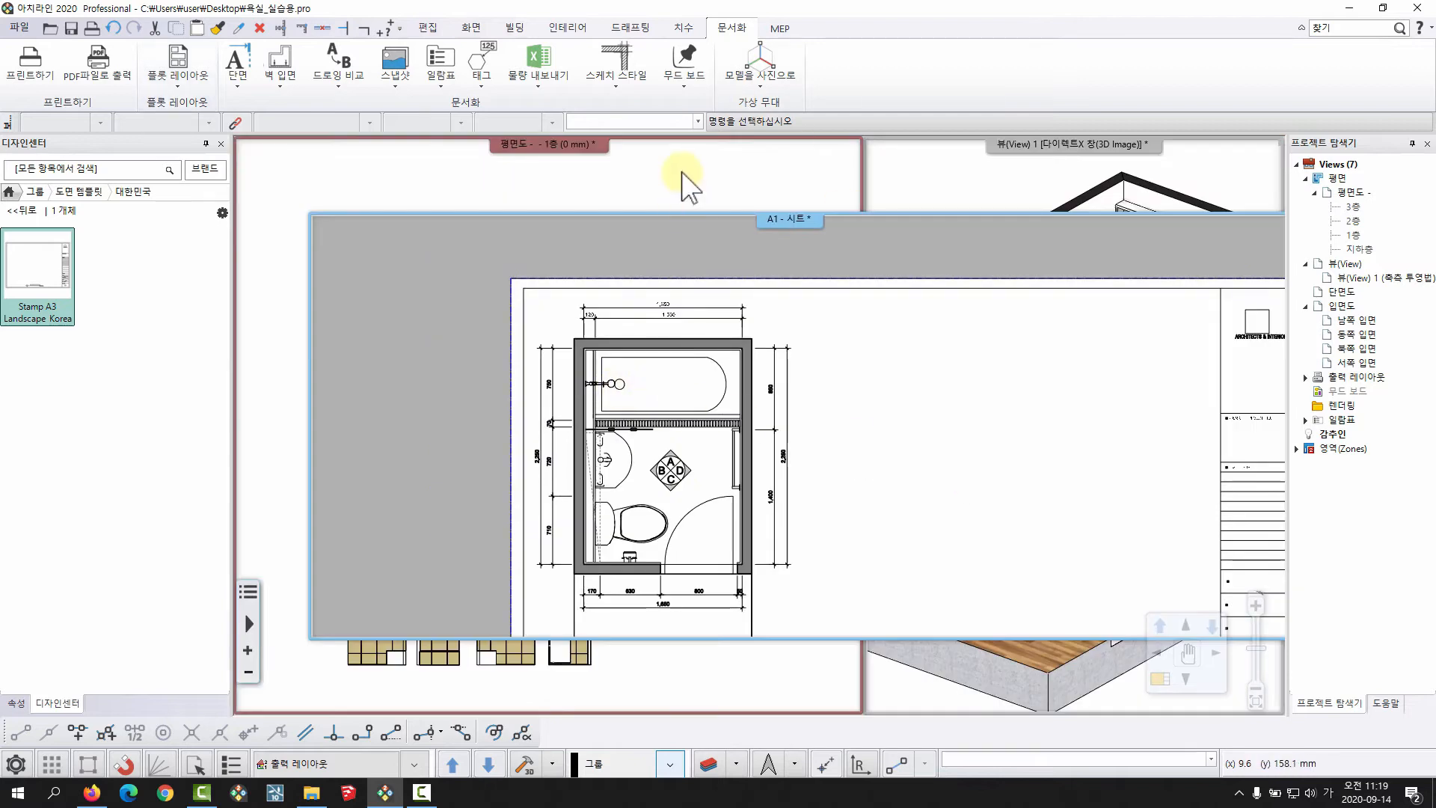
left_click(682, 179)
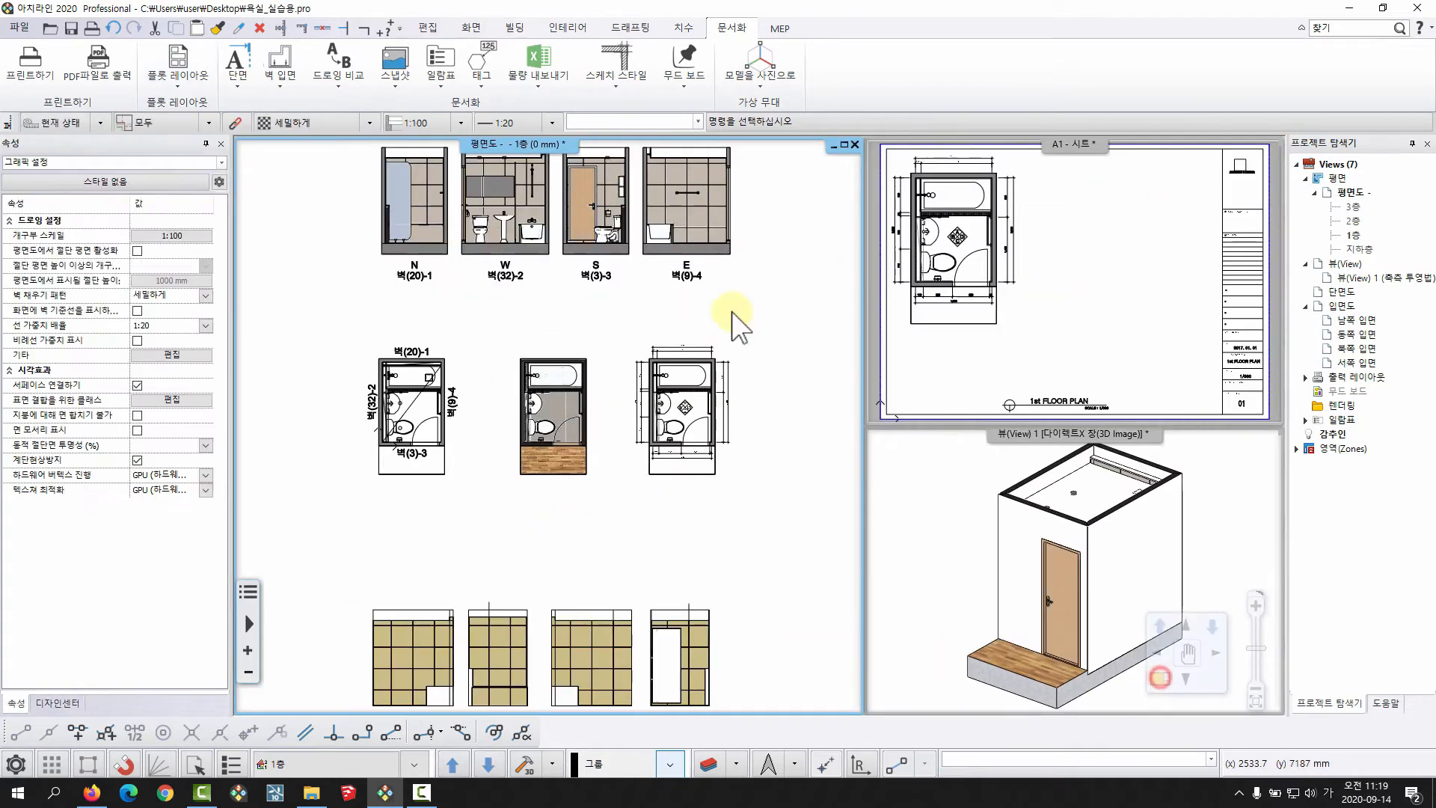
scroll(590, 366, "up", 1)
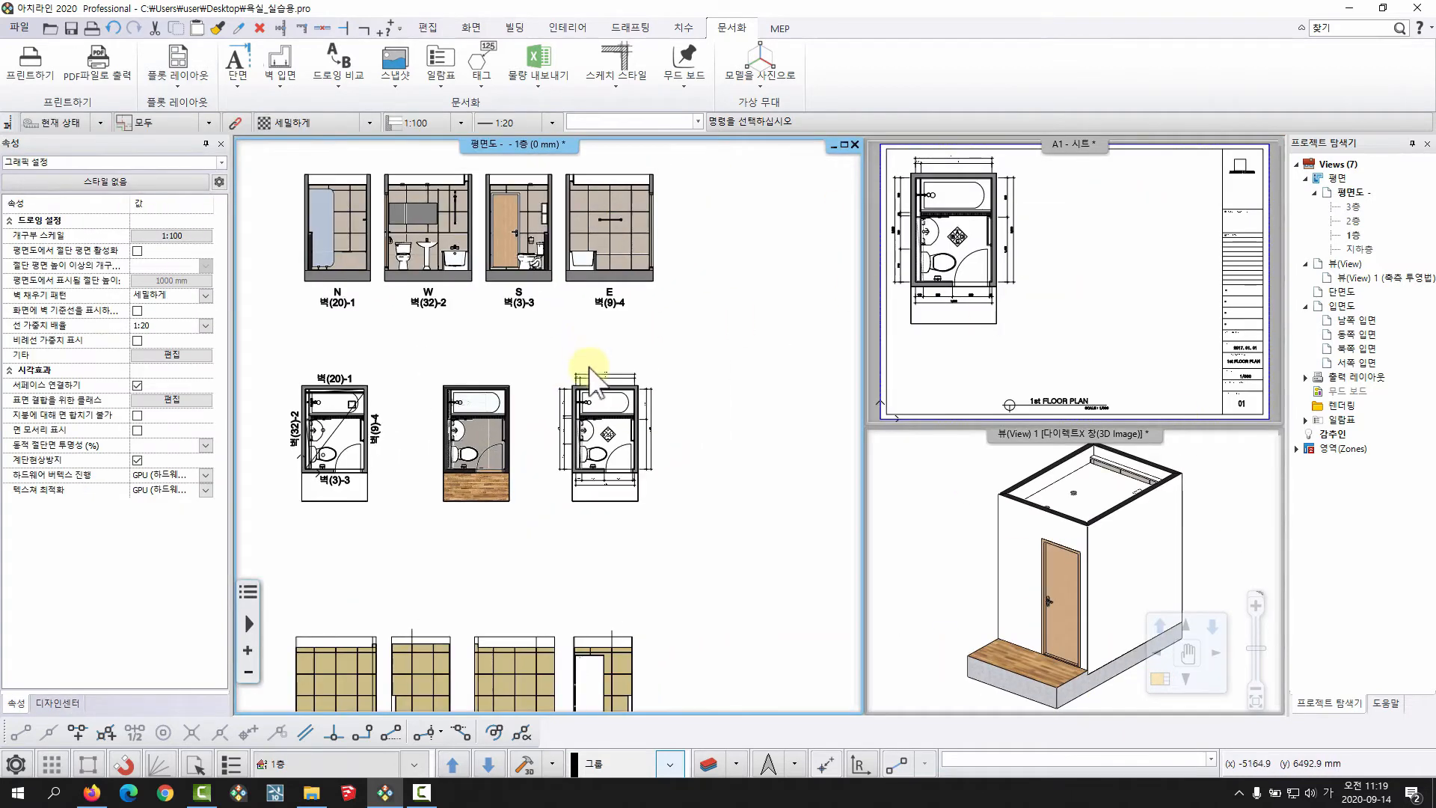
scroll(591, 377, "up", 3)
left_click(648, 455)
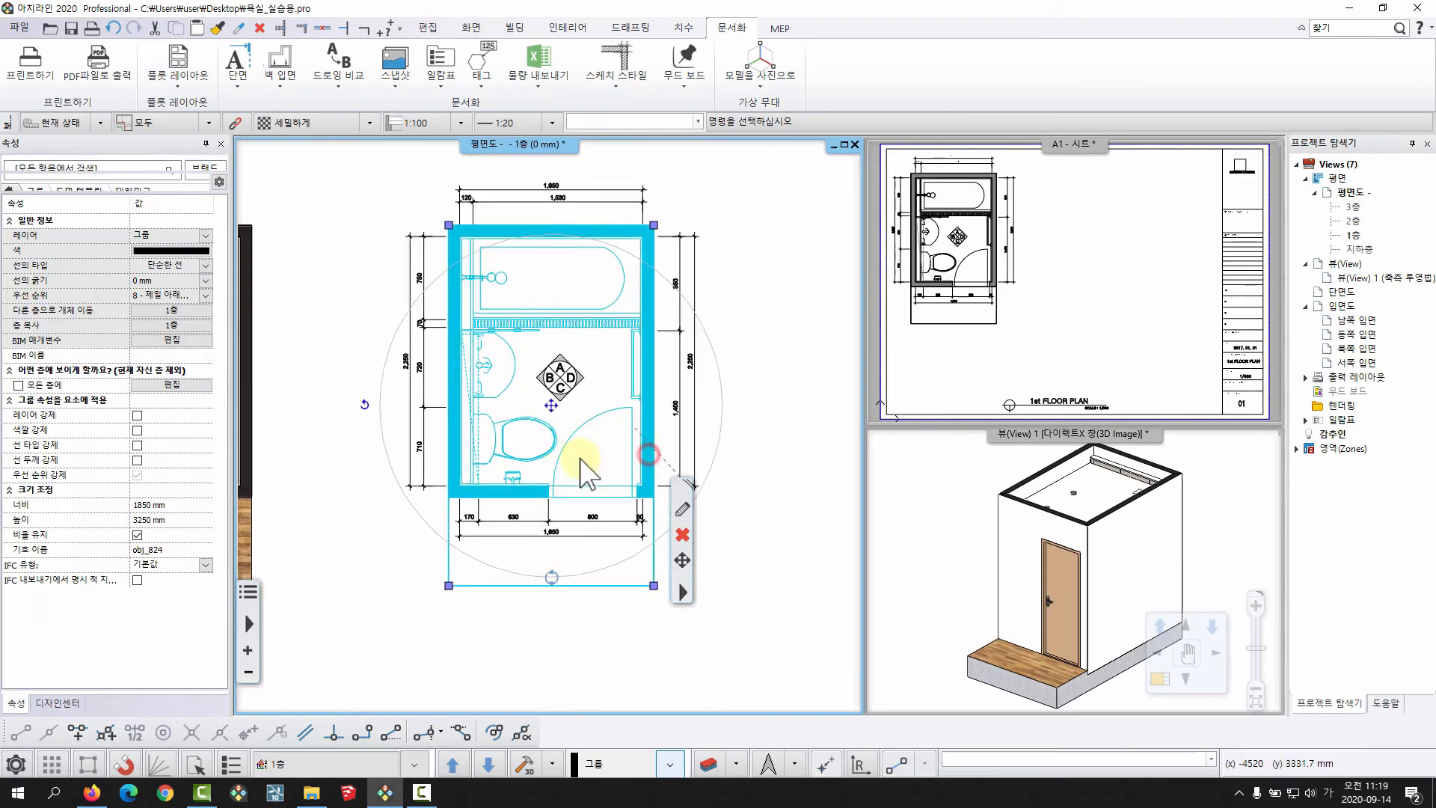
right_click(502, 490)
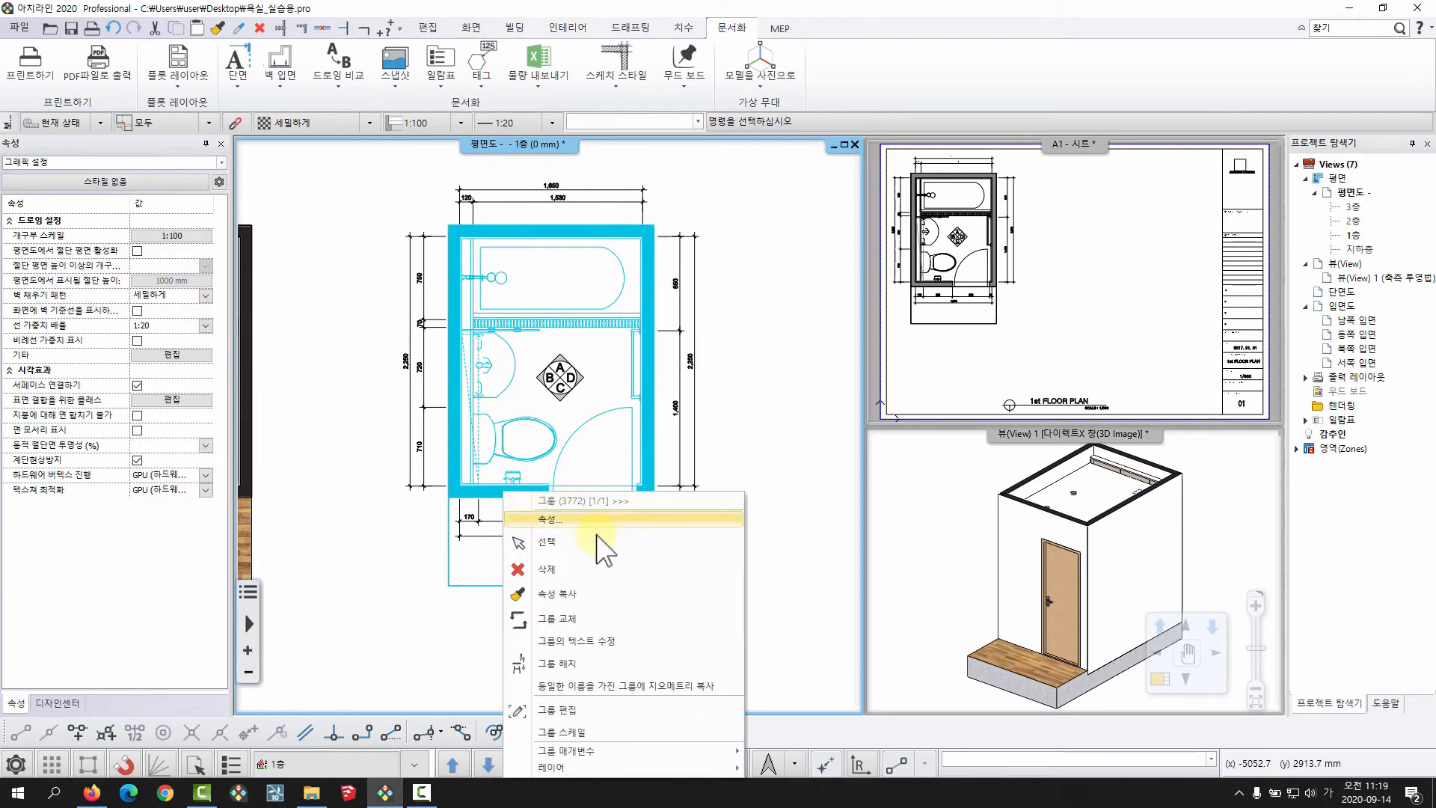
left_click(568, 710)
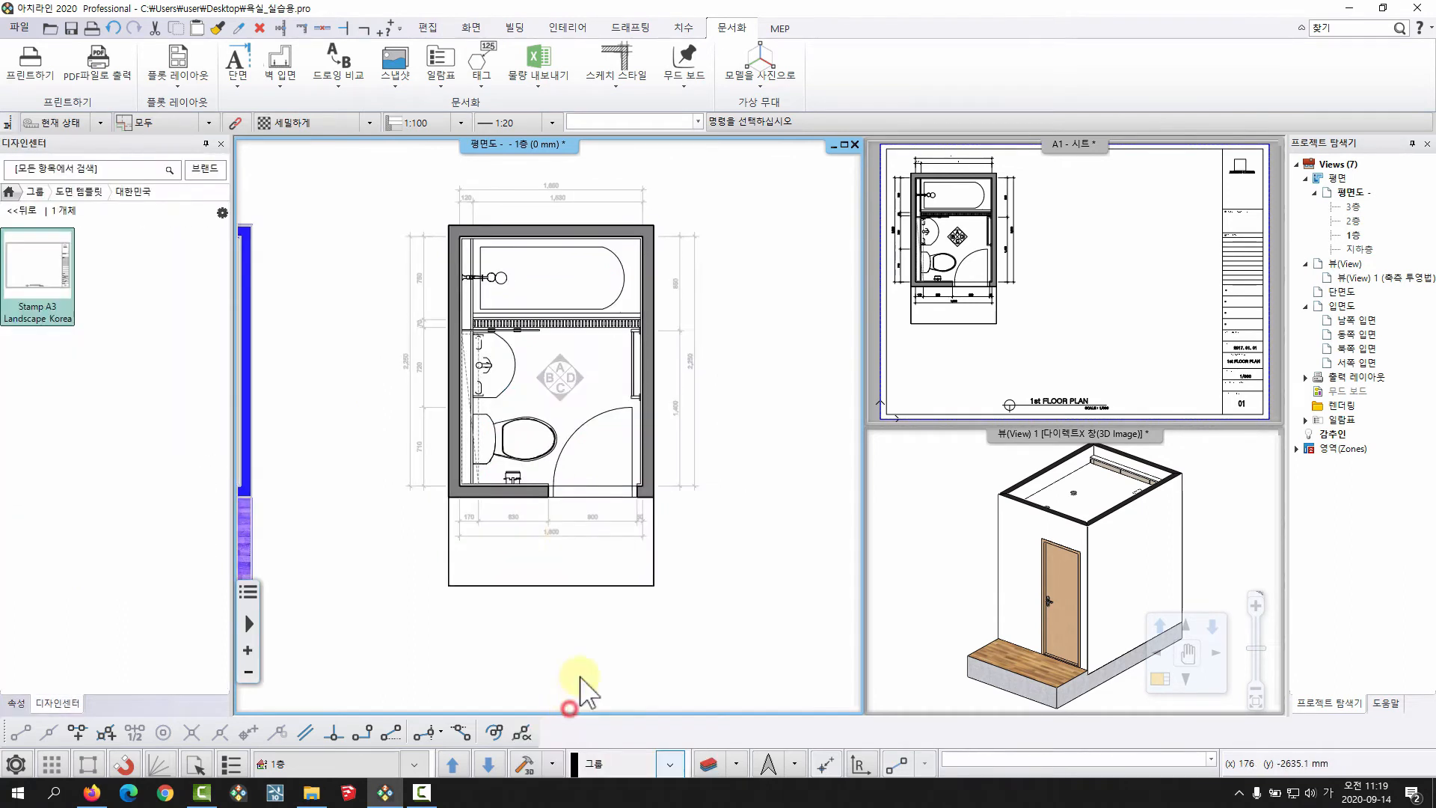
Step: Delete the concrete slab extending below the bathroom plan from the group, and close the group
scroll(562, 546, "up", 3)
left_click(562, 557)
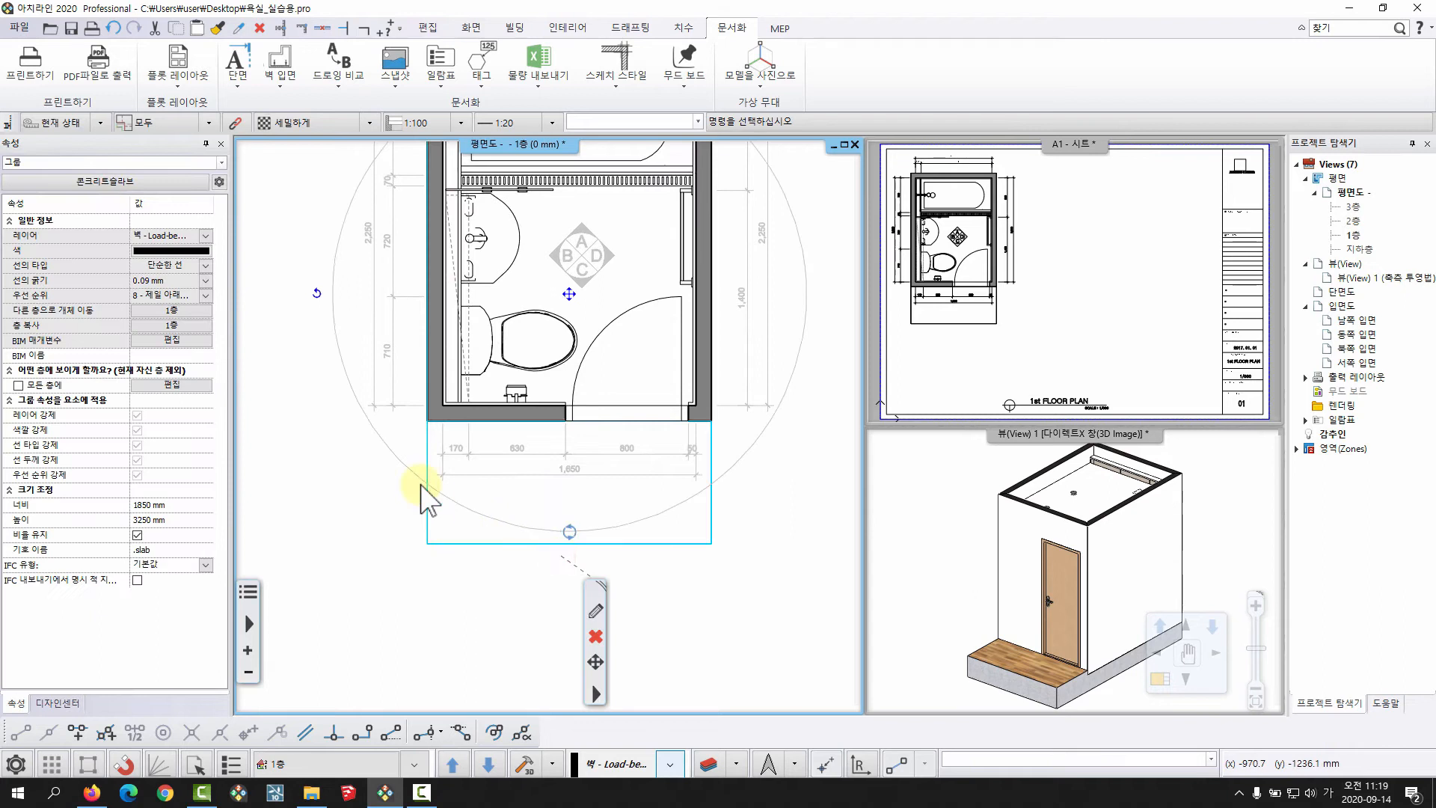
scroll(430, 499, "down", 2)
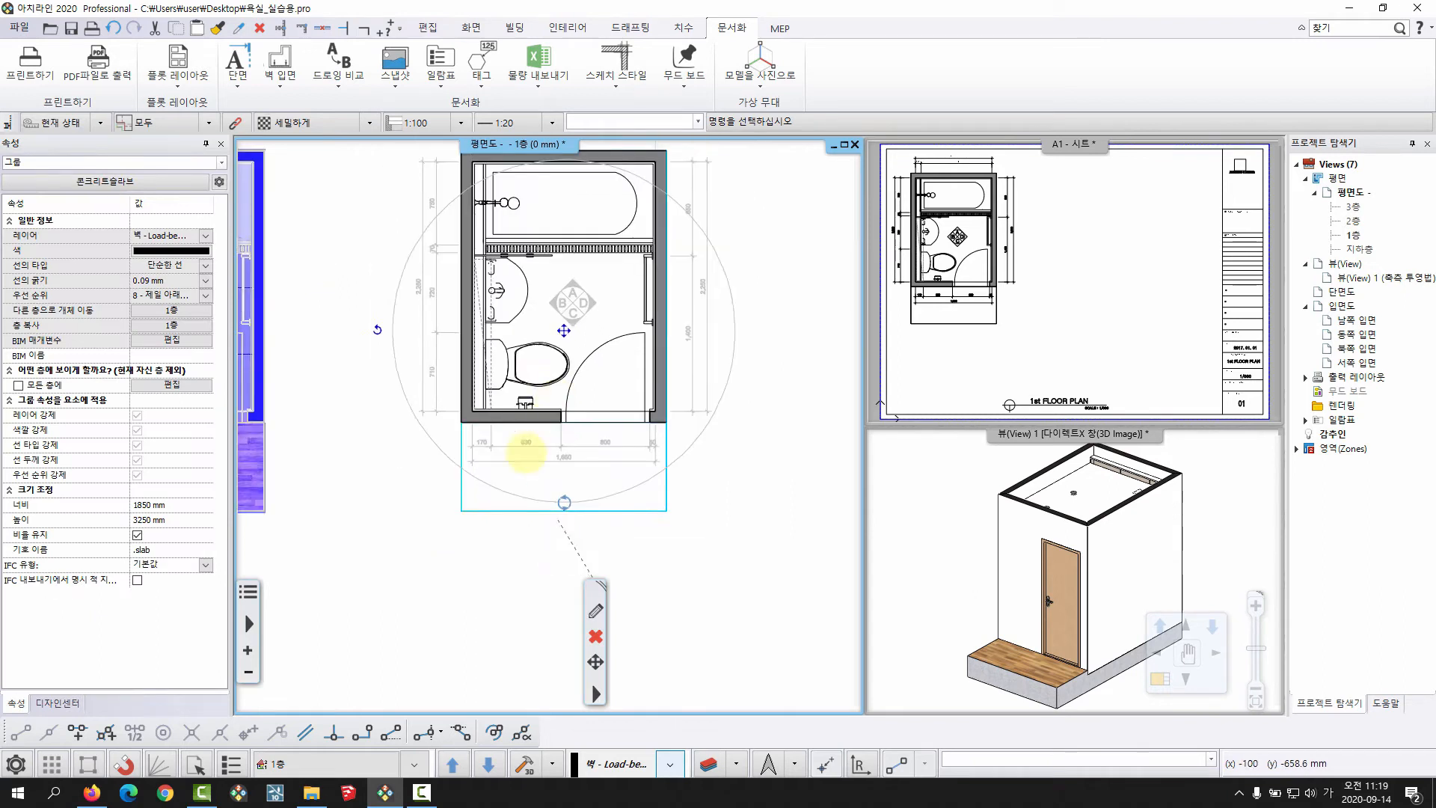
left_click(597, 636)
right_click(625, 391)
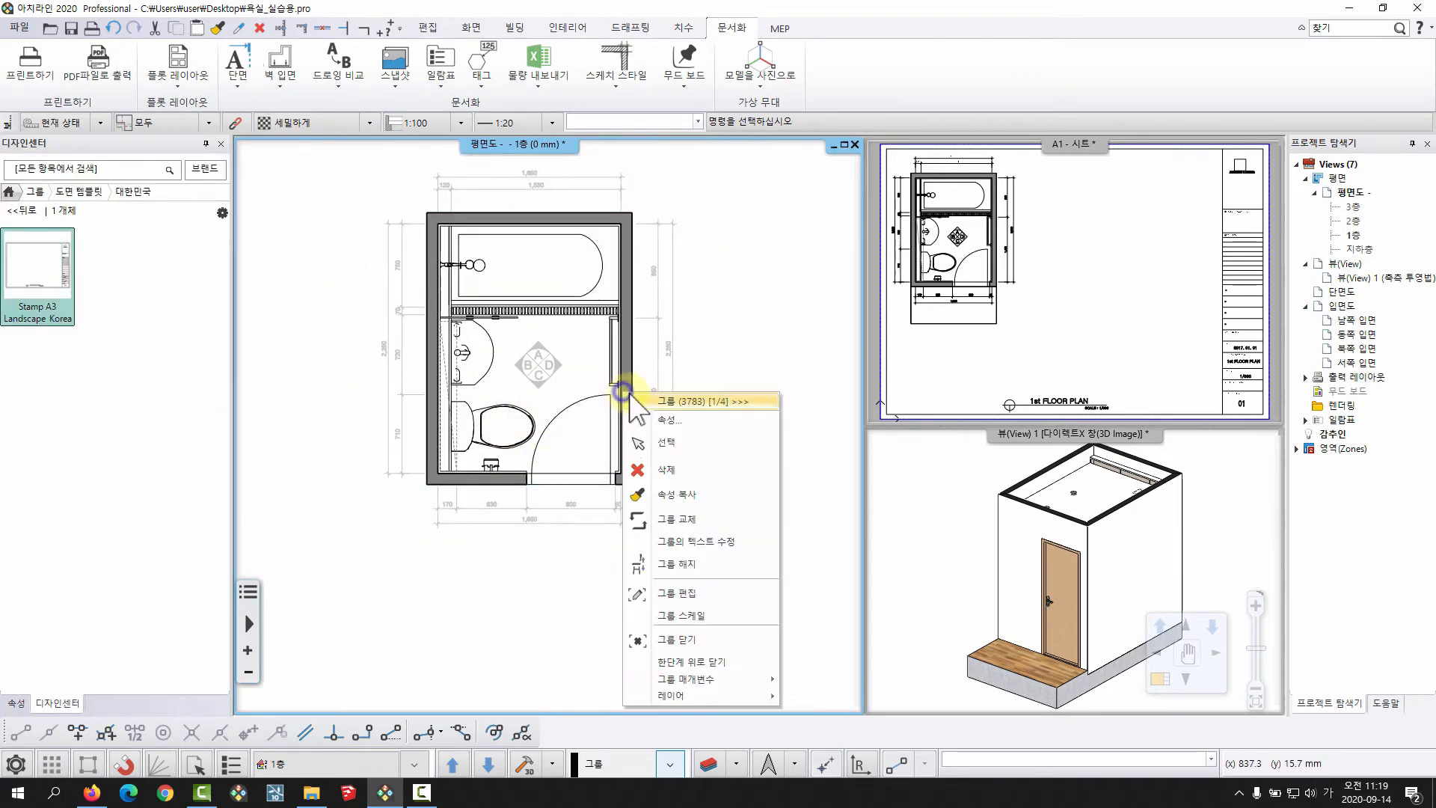
left_click(682, 640)
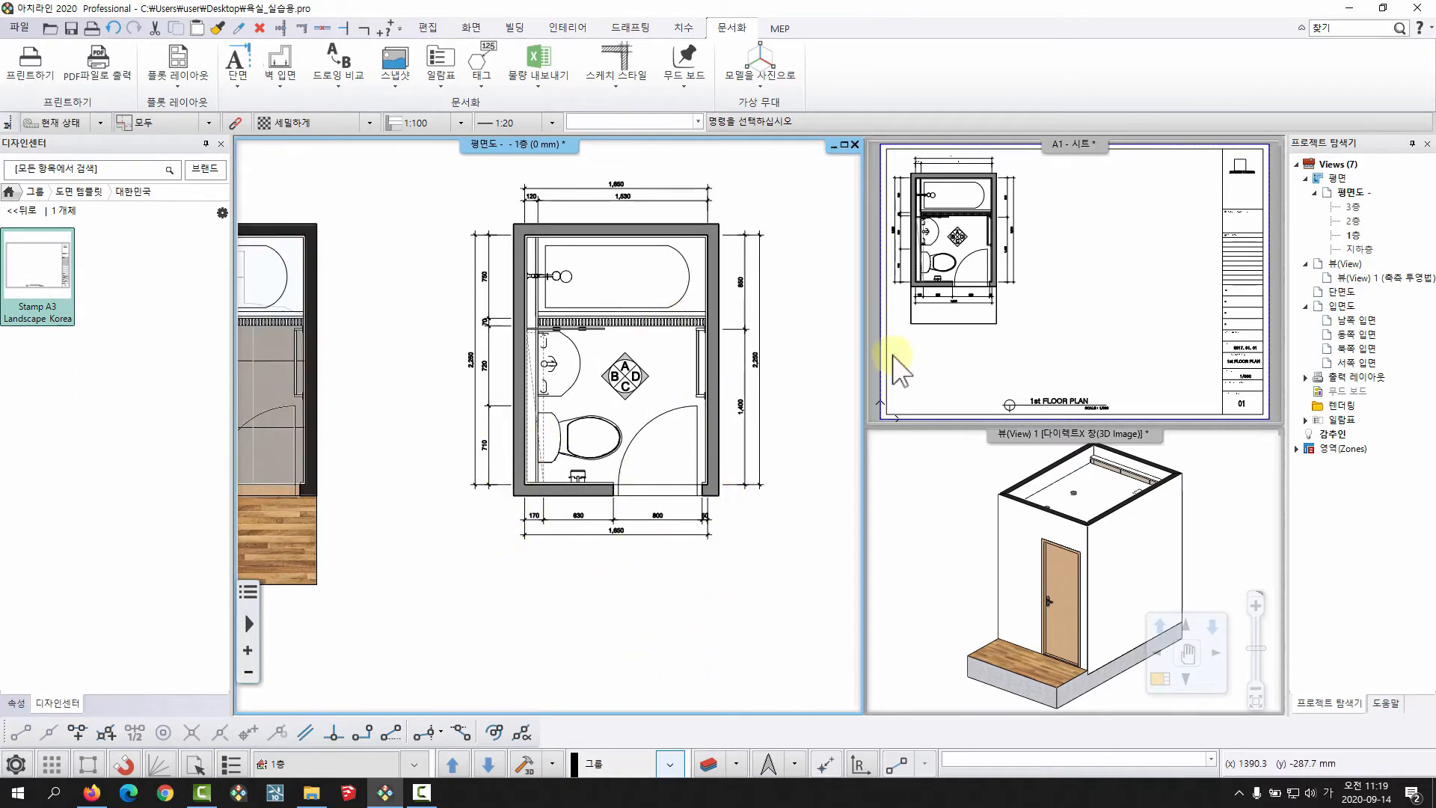
Step: Return to the A1 sheet and update only the placed bathroom plan view with the changes made in the floor plan
double_click(1088, 279)
middle_click_drag(382, 233, 575, 389)
scroll(697, 413, "up", 3)
scroll(580, 404, "up", 2)
left_click(573, 371)
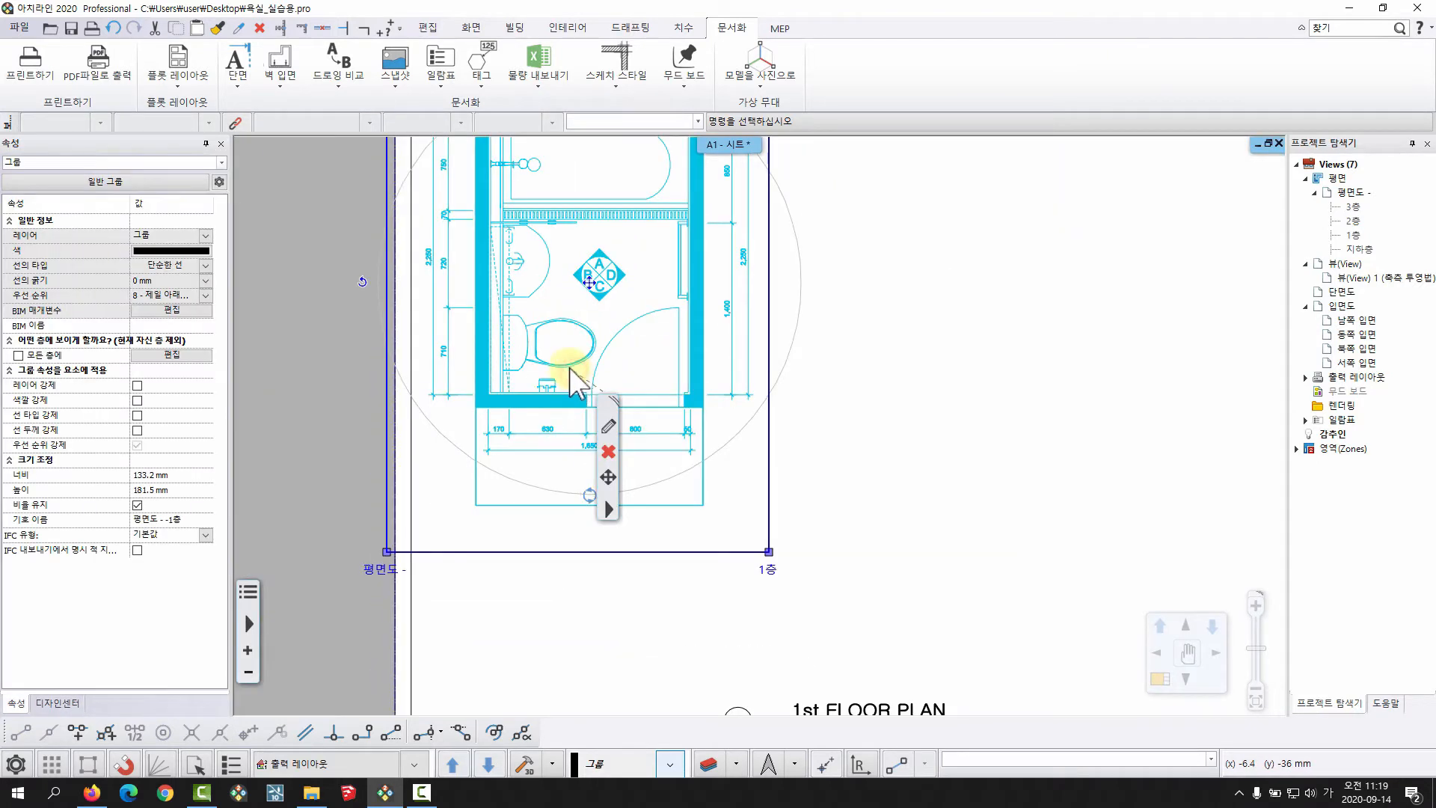
right_click(493, 330)
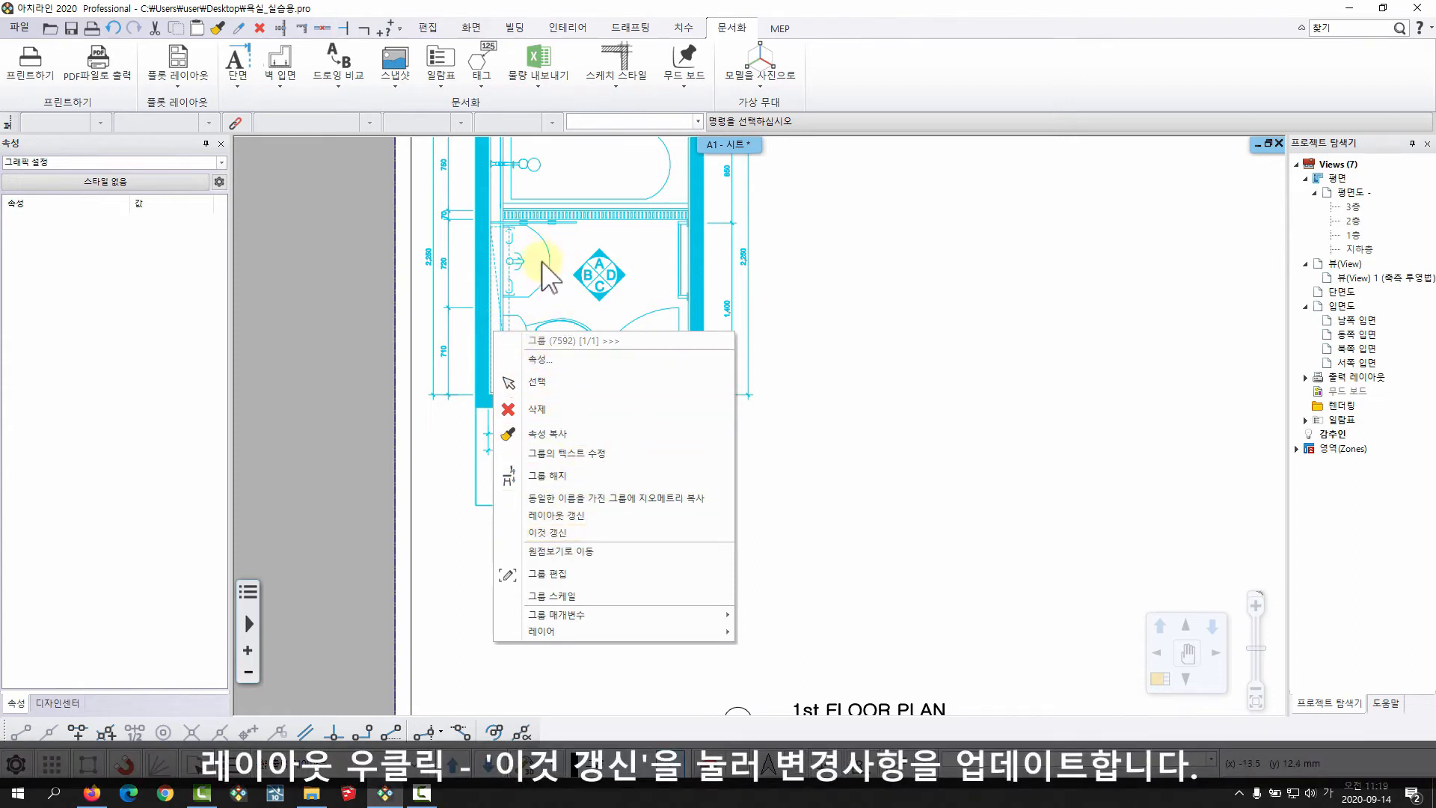
left_click(546, 532)
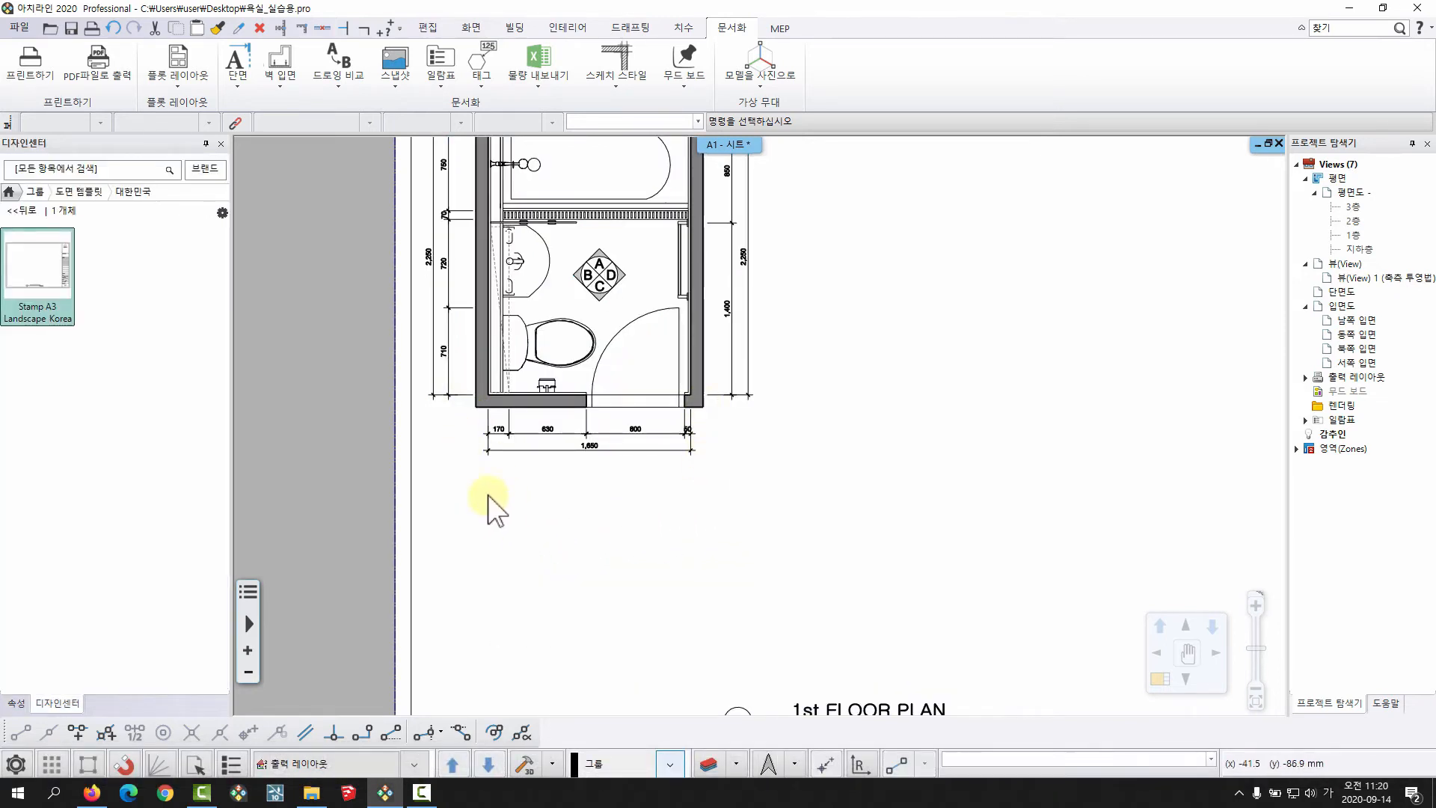
scroll(487, 495, "down", 3)
middle_click_drag(543, 402, 532, 388)
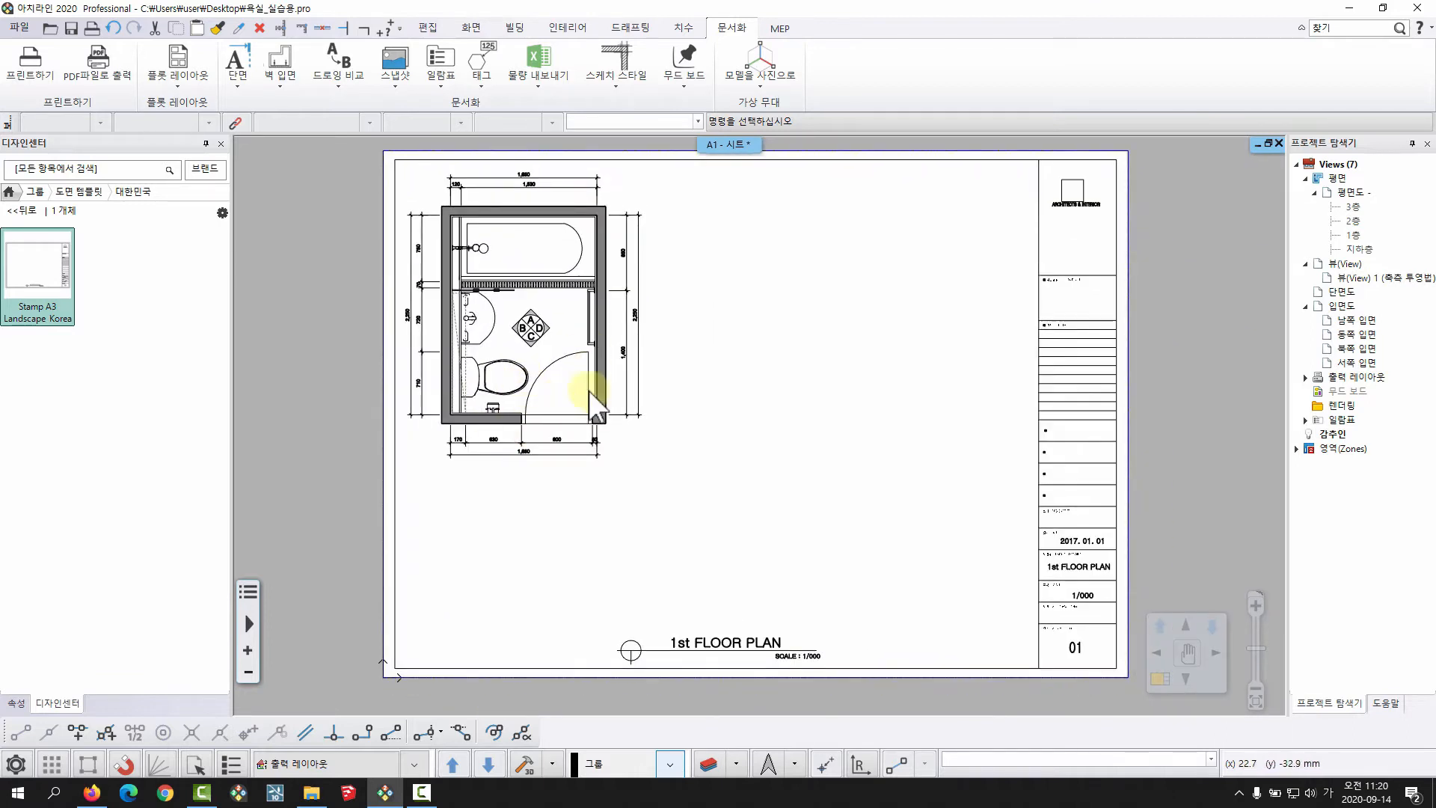
Step: Place the 1층 floor plan view on the A1 sheet again at a custom scale of 1:40
scroll(628, 389, "down", 2)
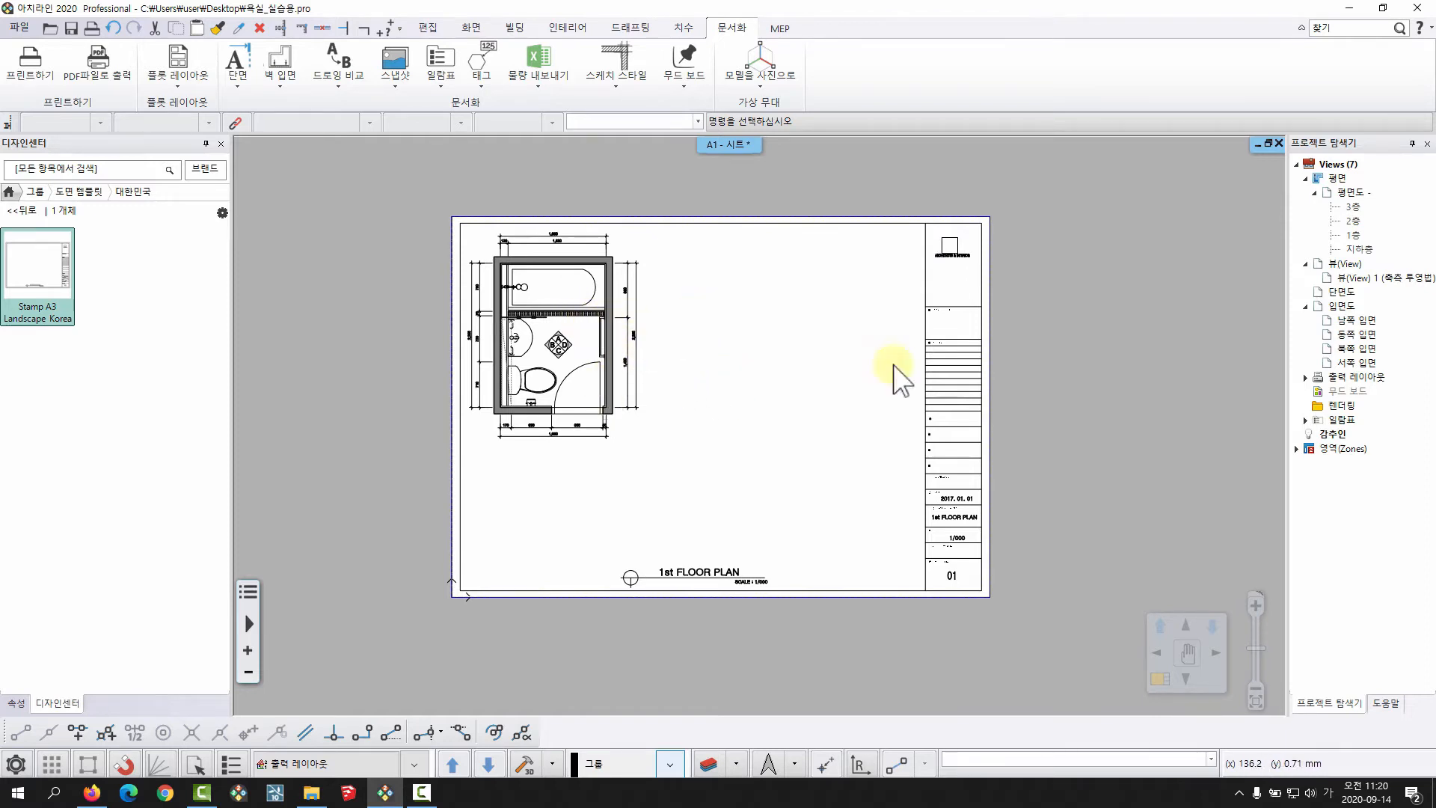
left_click_drag(1358, 238, 1068, 293)
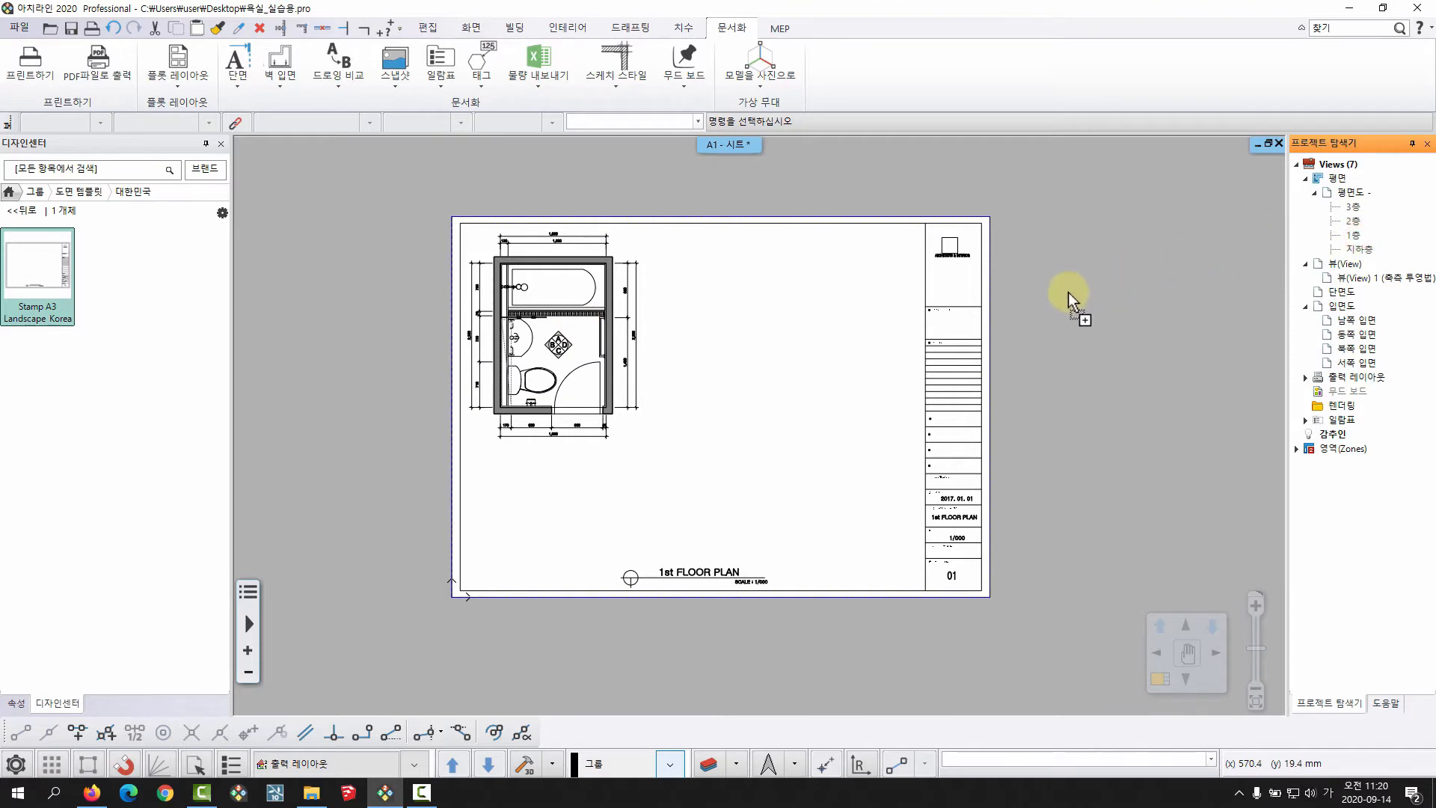
left_click_drag(846, 385, 842, 387)
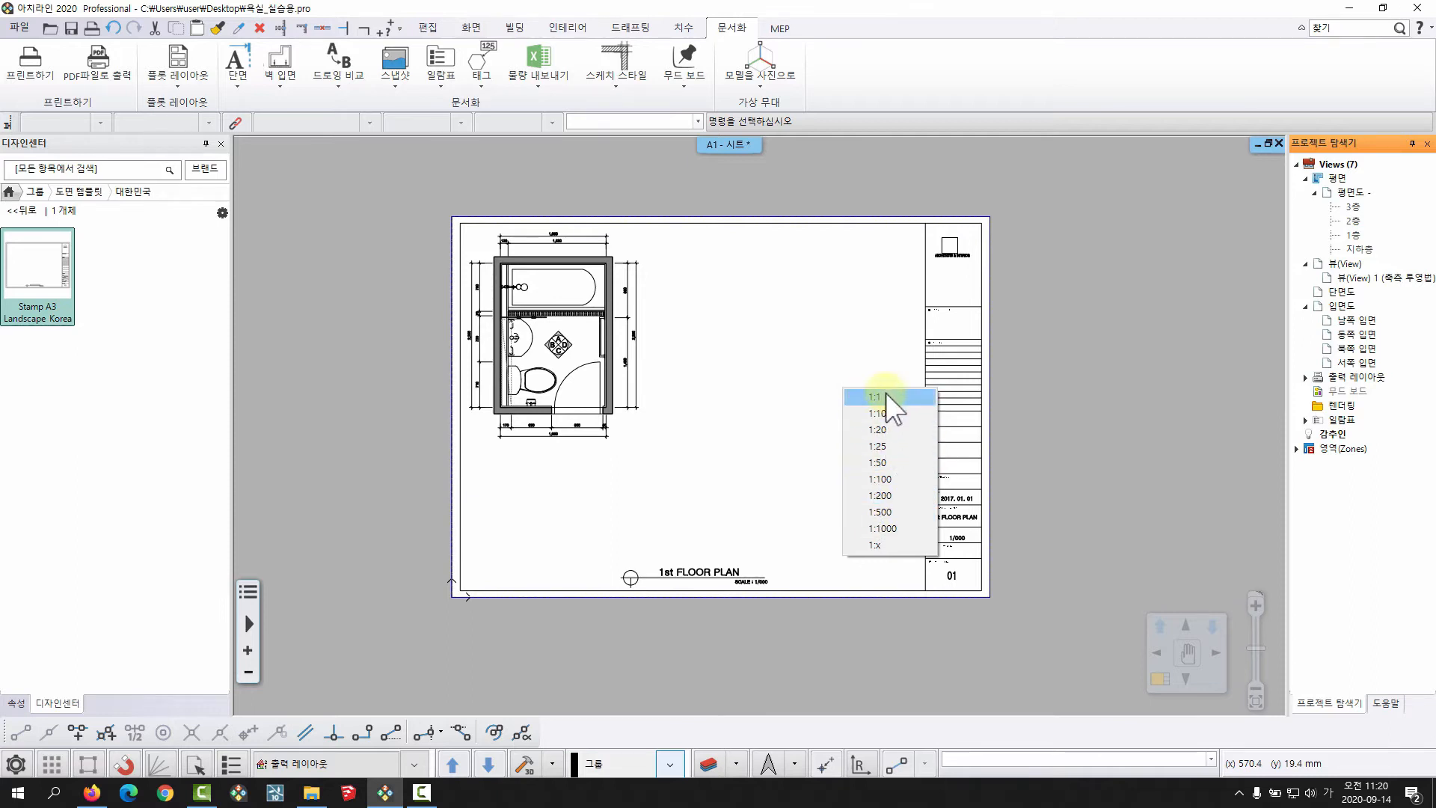
left_click(891, 547)
left_click(797, 364)
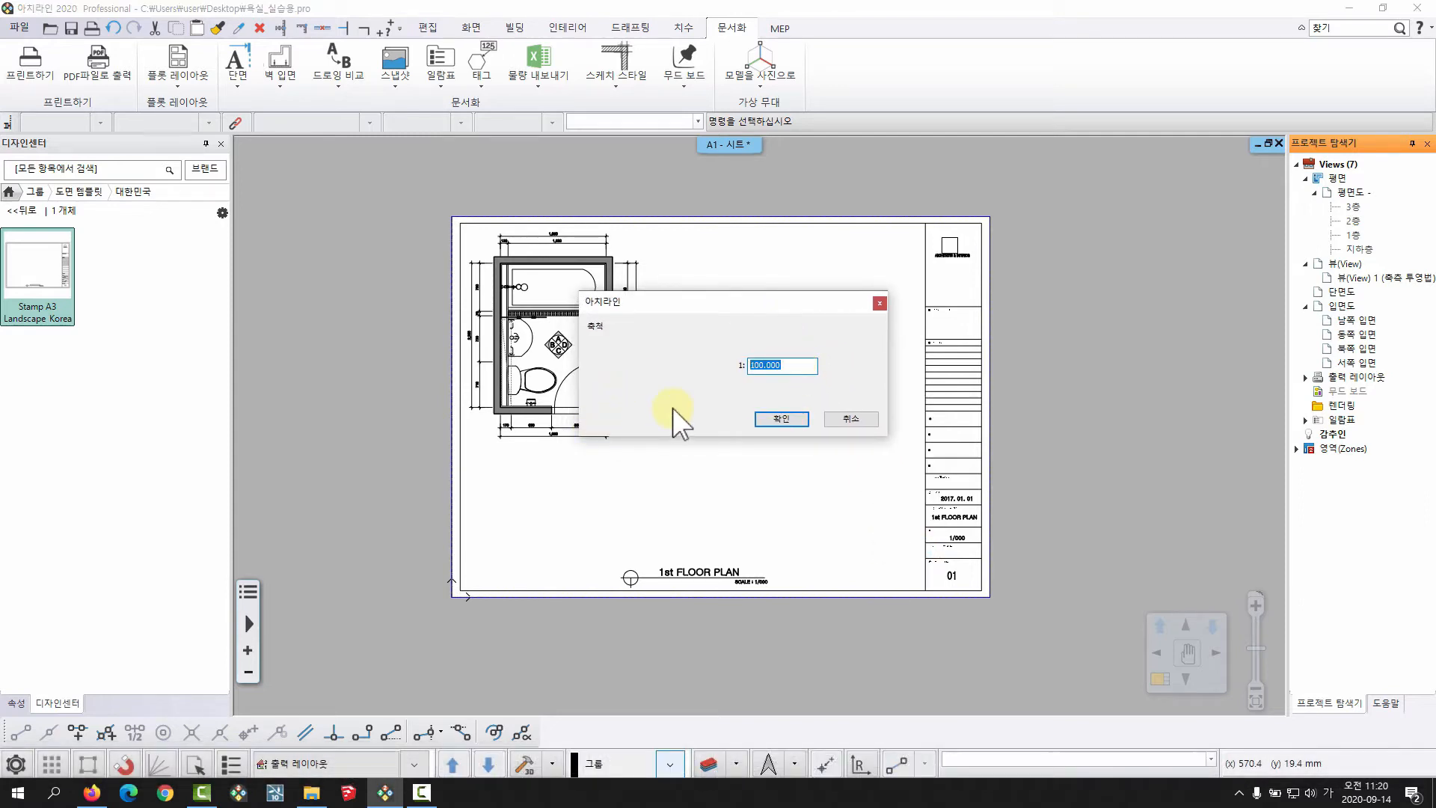
type("40")
left_click(781, 419)
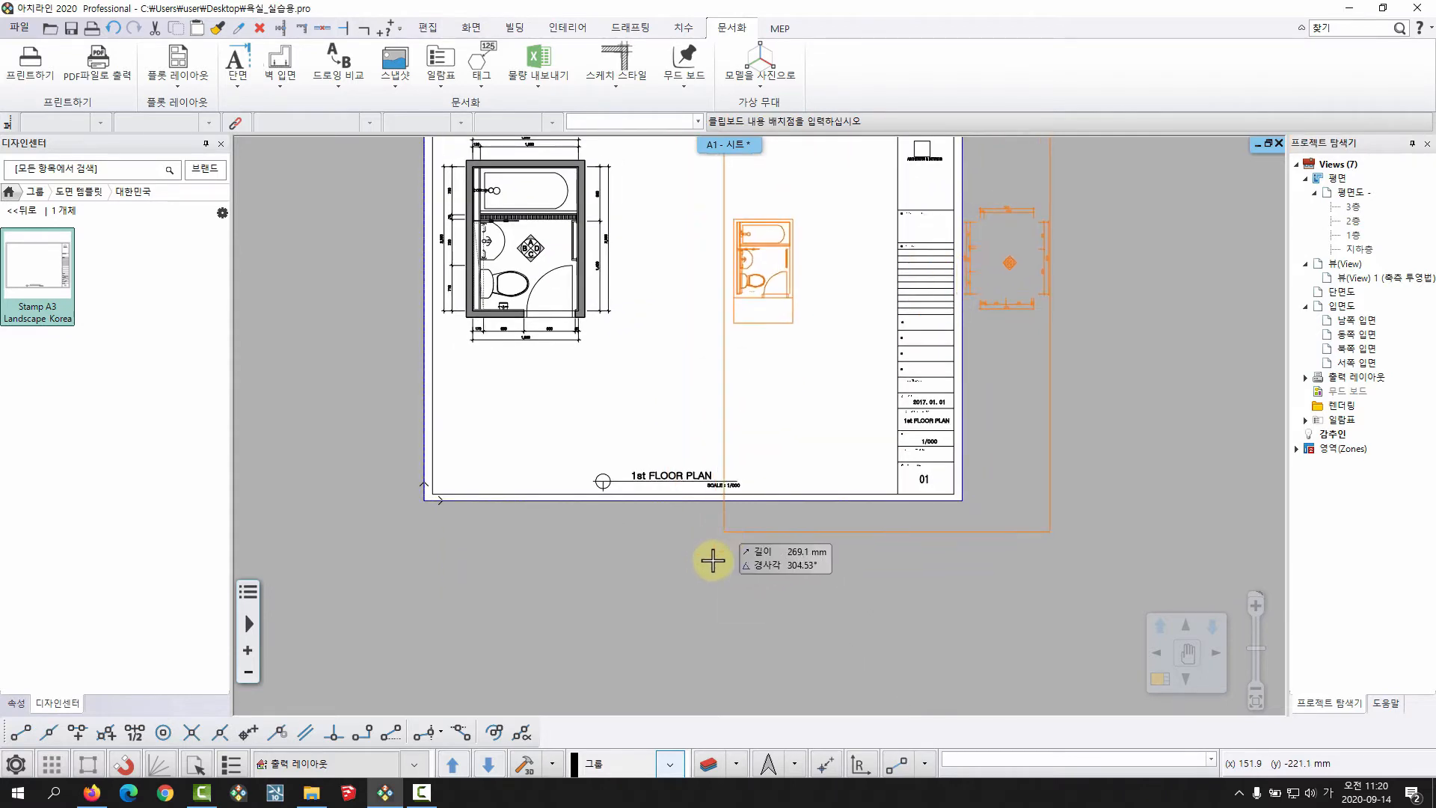
left_click(674, 641)
Step: Crop the newly placed 1:40 floor plan view by raising its lower boundary to just beneath the four elevations, above their labels
middle_click_drag(715, 516, 676, 544)
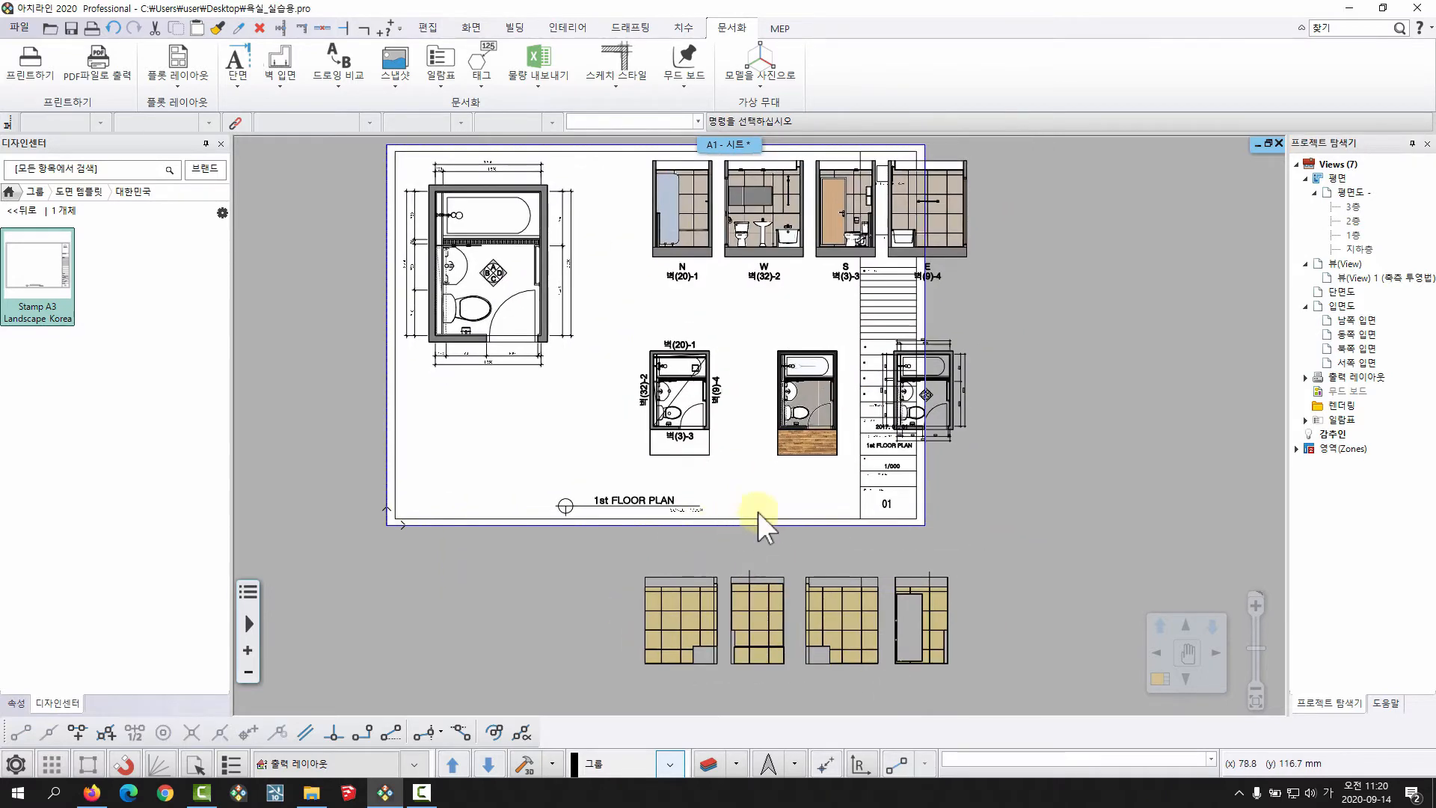
middle_click_drag(765, 276, 752, 308)
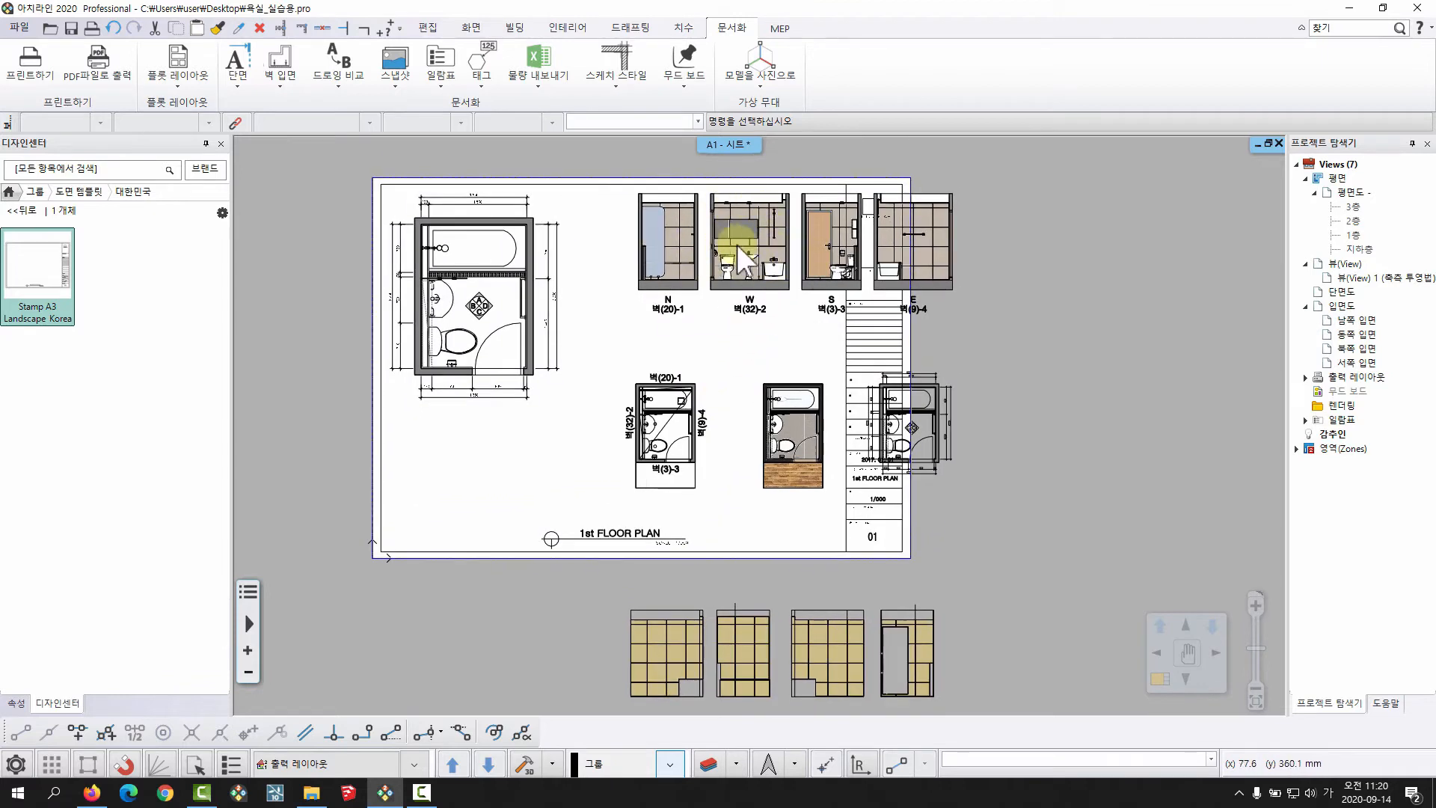
left_click(790, 445)
left_click(810, 701)
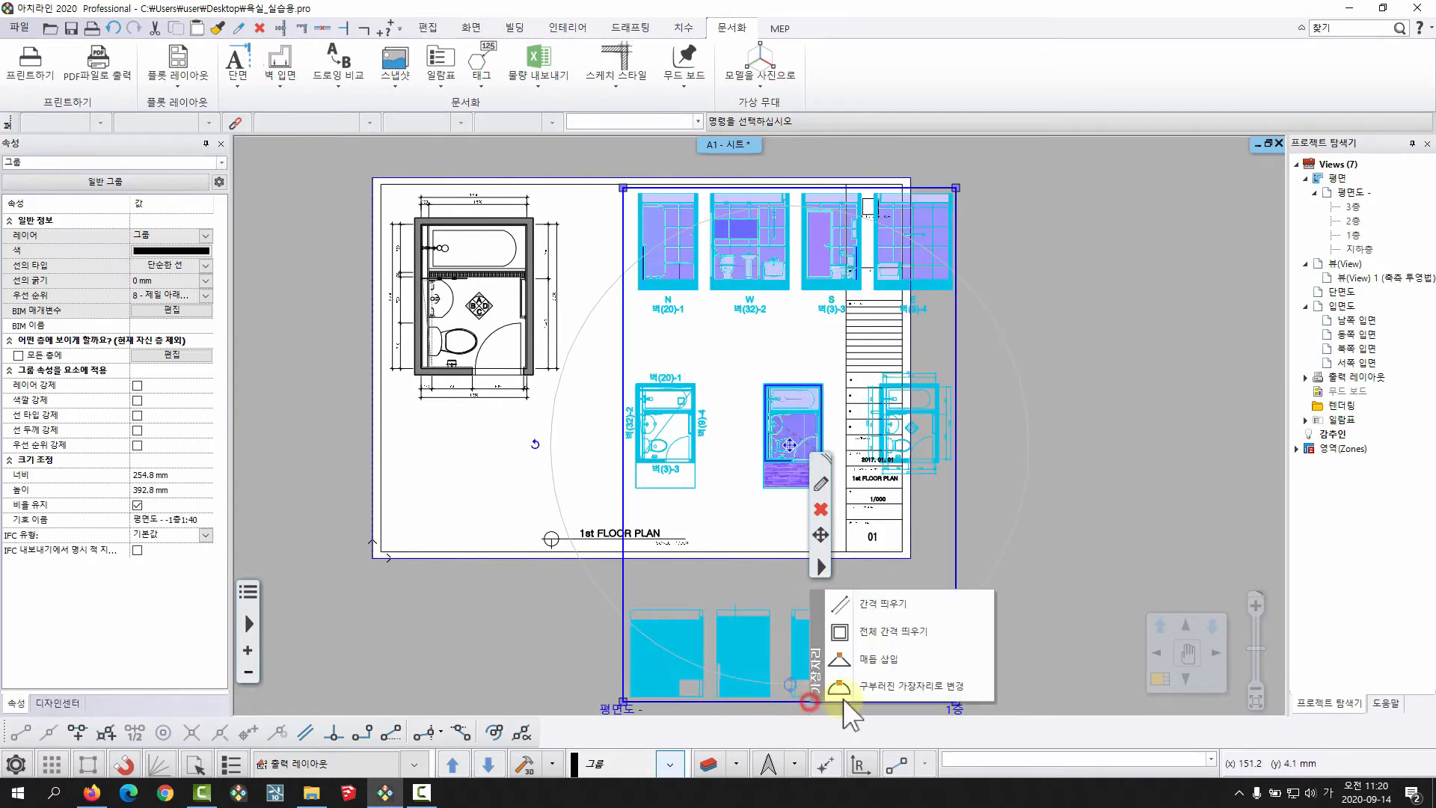
left_click(868, 603)
scroll(774, 360, "up", 5)
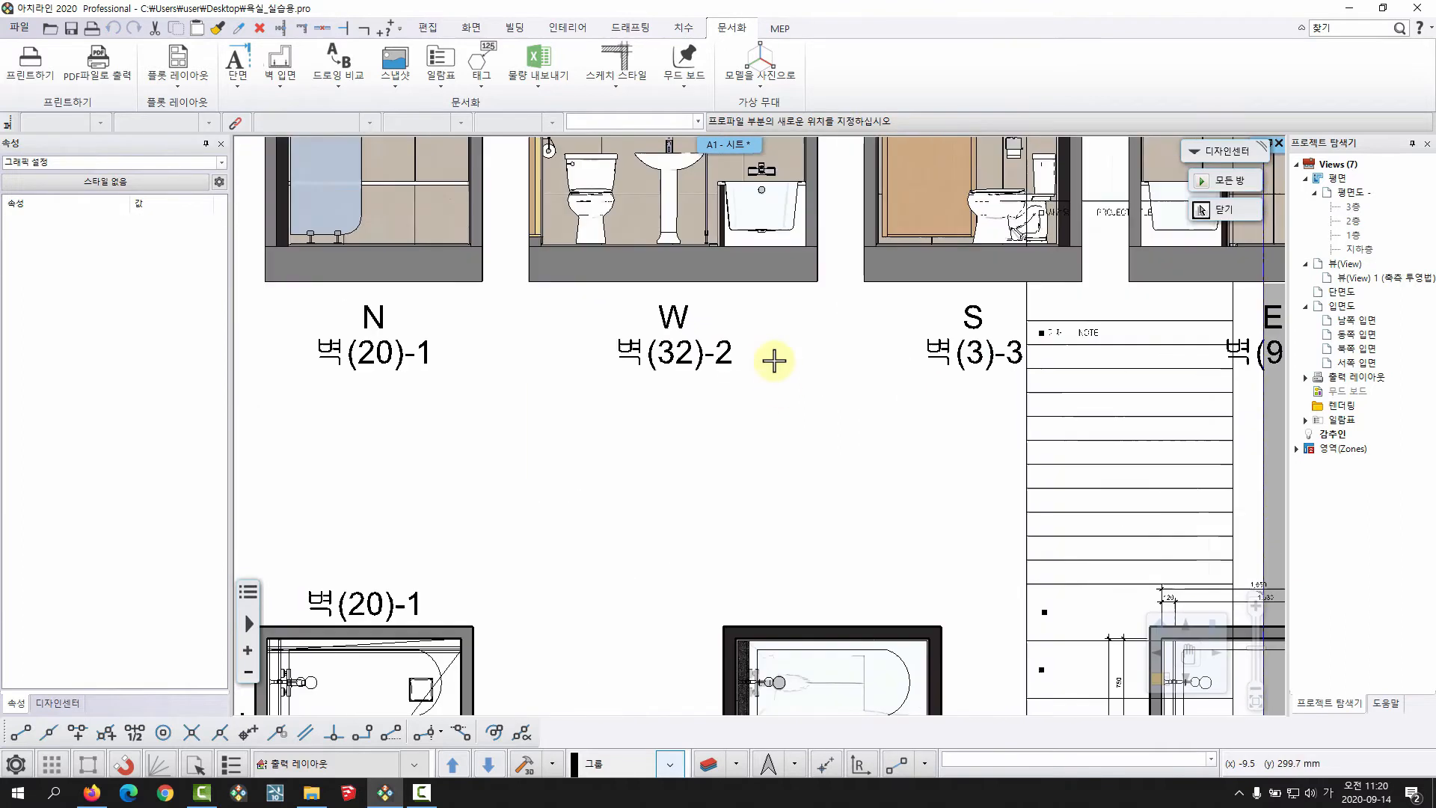
scroll(774, 361, "up", 3)
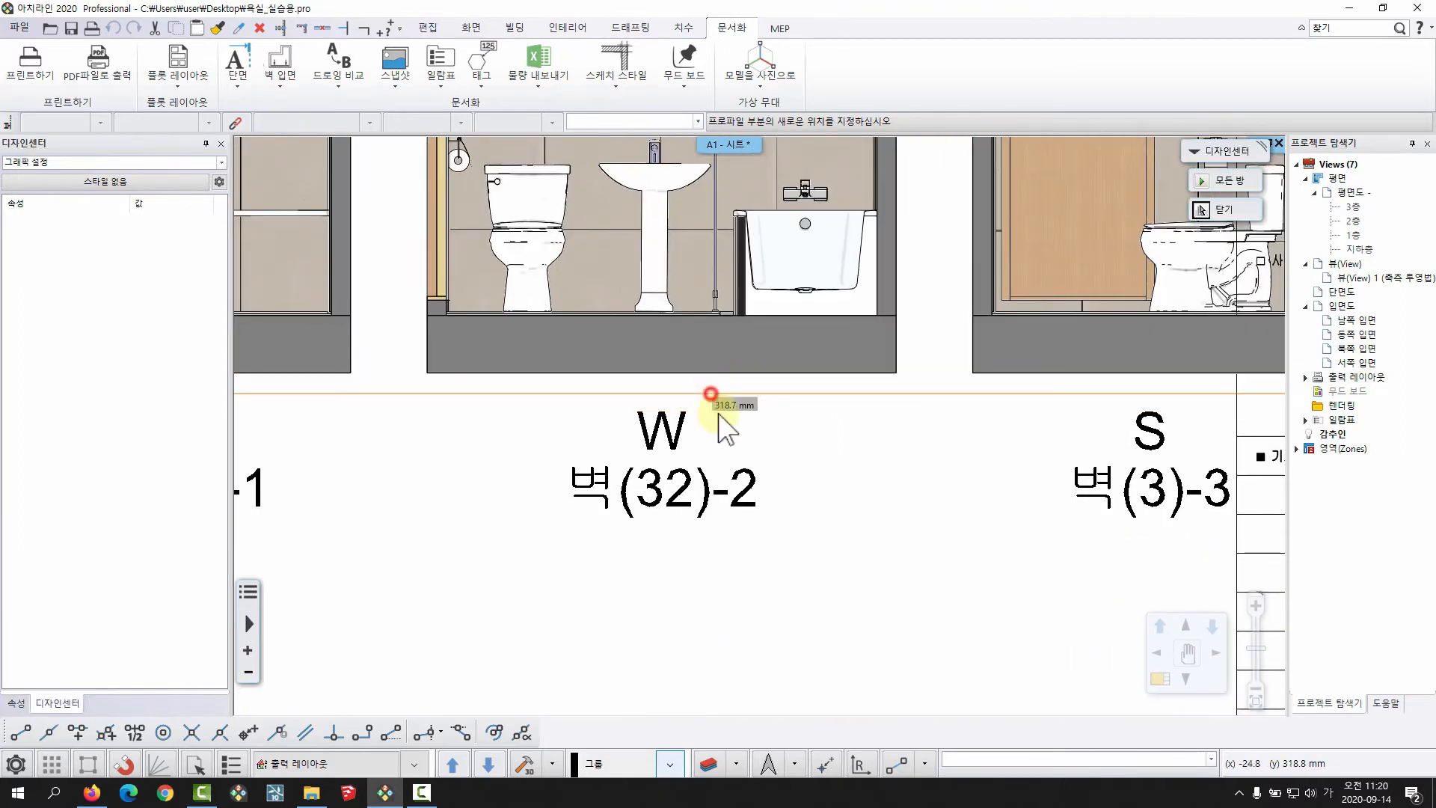
left_click(711, 393)
Step: Move the cropped elevations view down to the lower part of the sheet, beside the title block and above the lower border
scroll(738, 426, "down", 6)
middle_click_drag(737, 426, 832, 309)
left_click(841, 264)
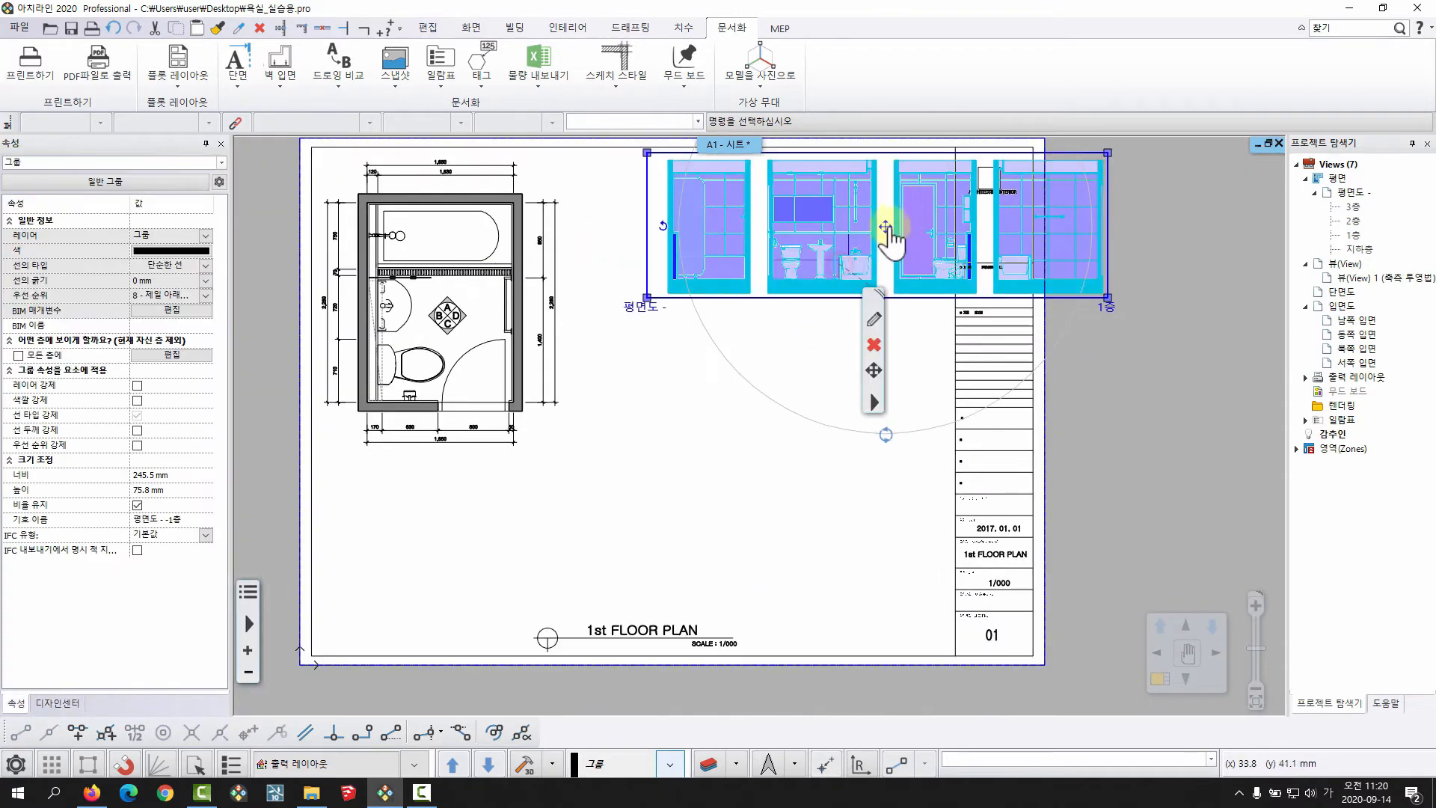
left_click(889, 237)
left_click(950, 231)
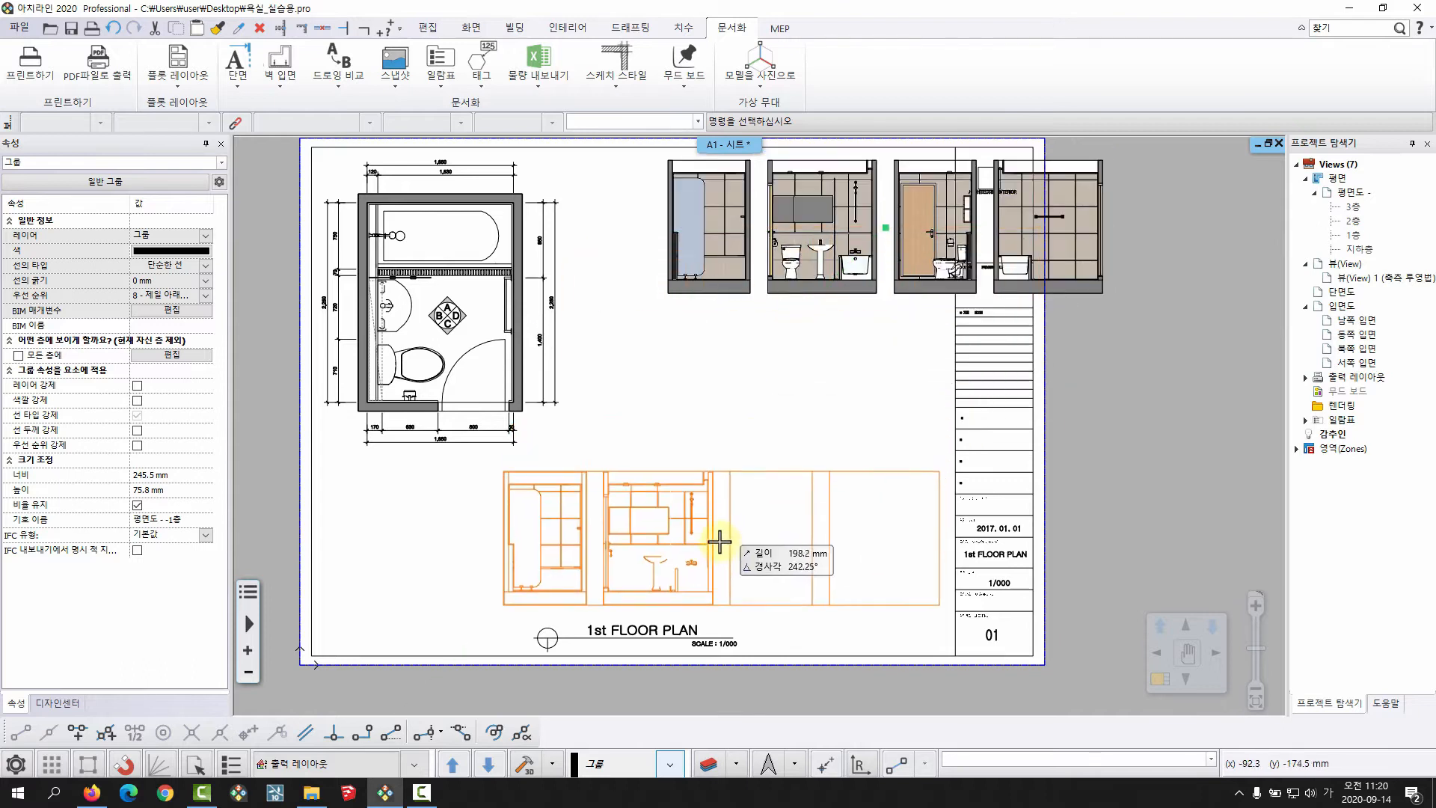
left_click(719, 555)
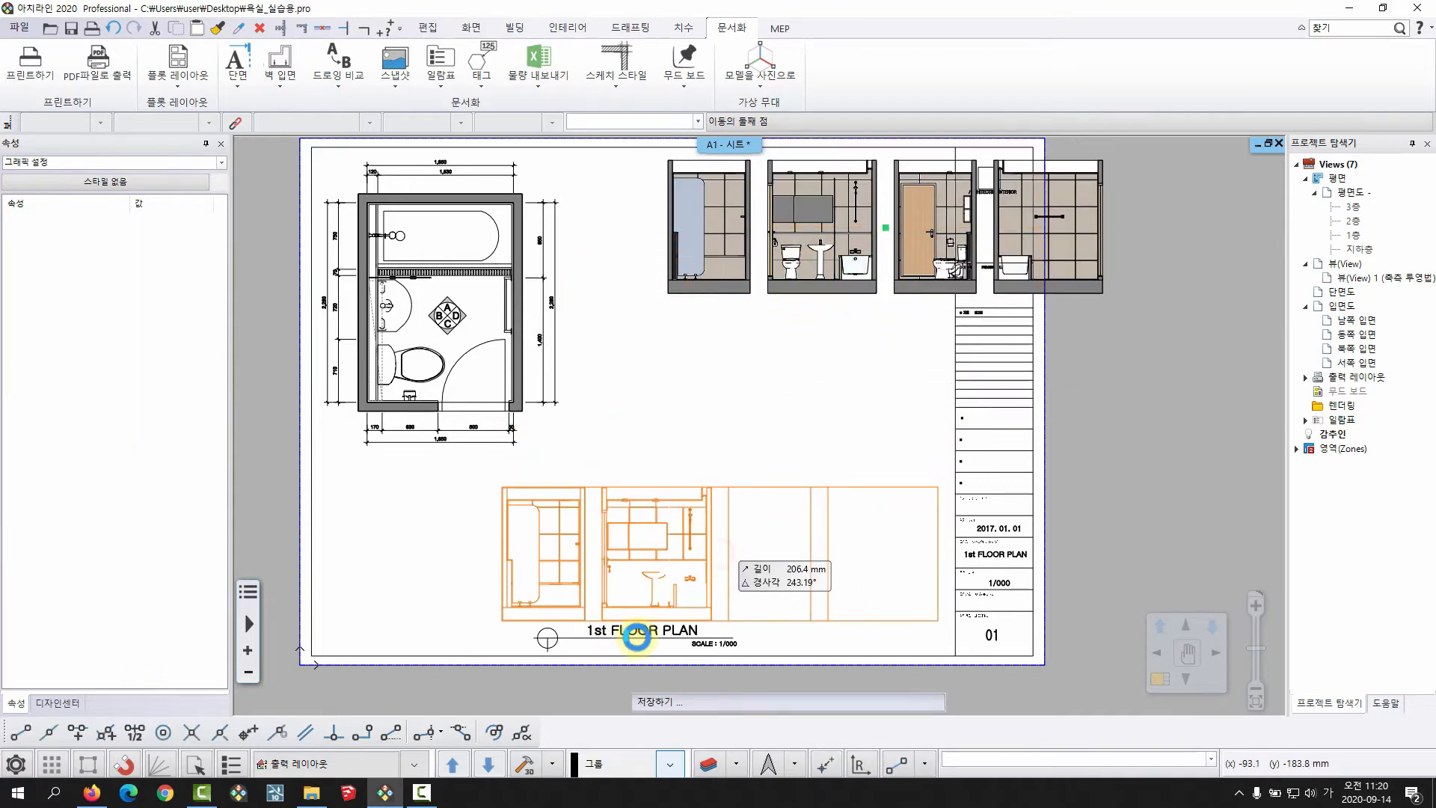
key("Escape")
Step: Edit the title block group, delete the 1st FLOOR PLAN drawing title with its circle and scale text beneath the elevations, and close the group
middle_click_drag(543, 331, 518, 337)
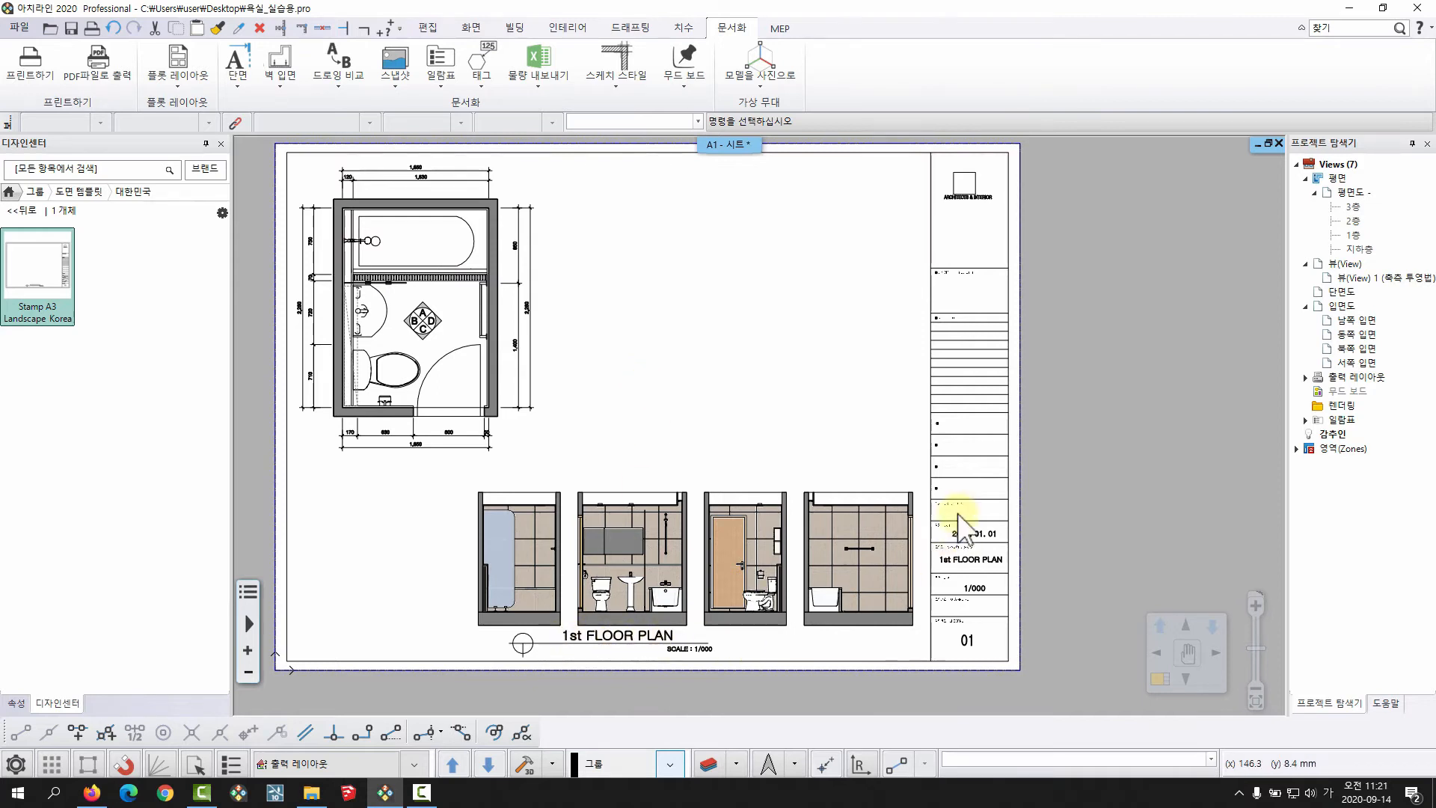
middle_click_drag(635, 636, 630, 583)
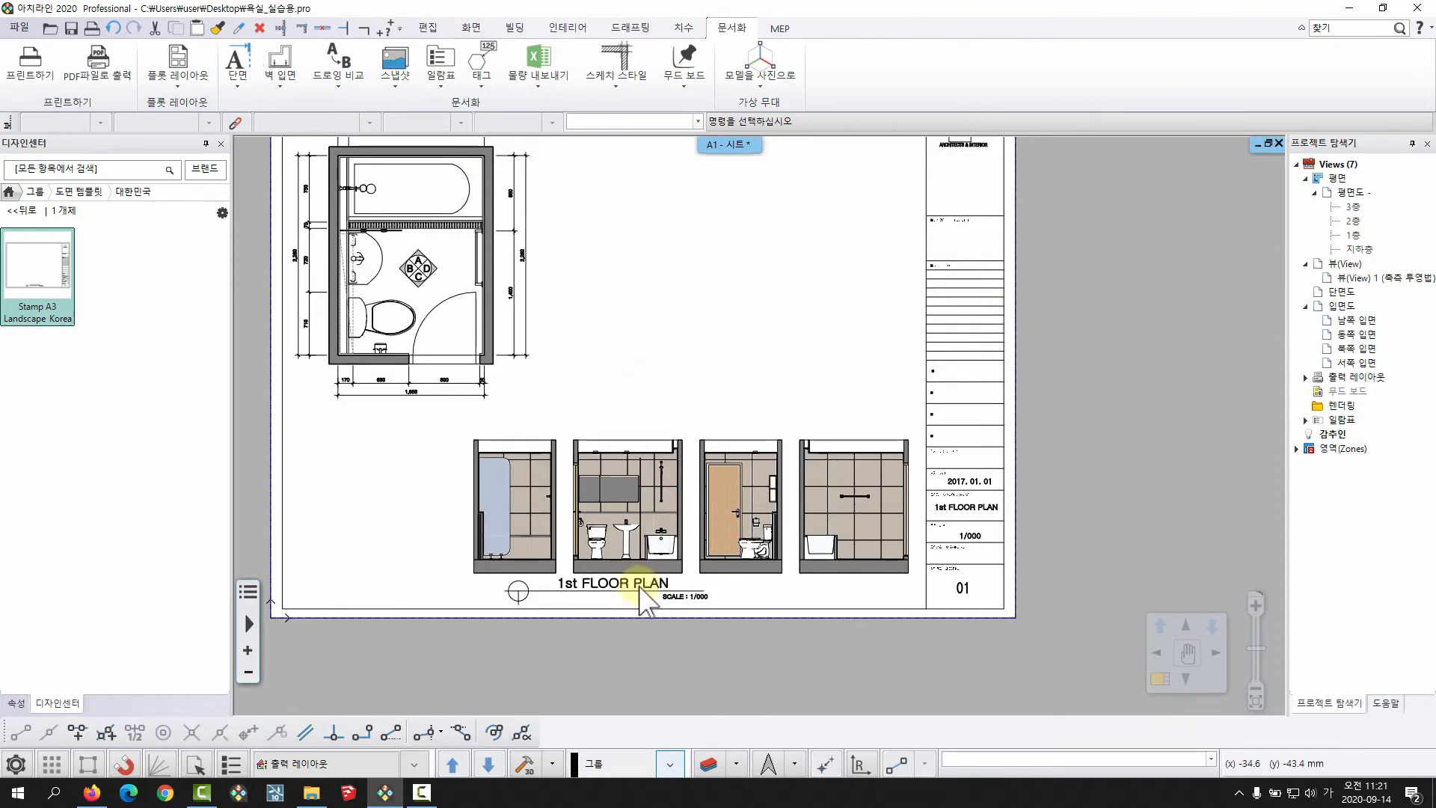
left_click(644, 591)
right_click(650, 589)
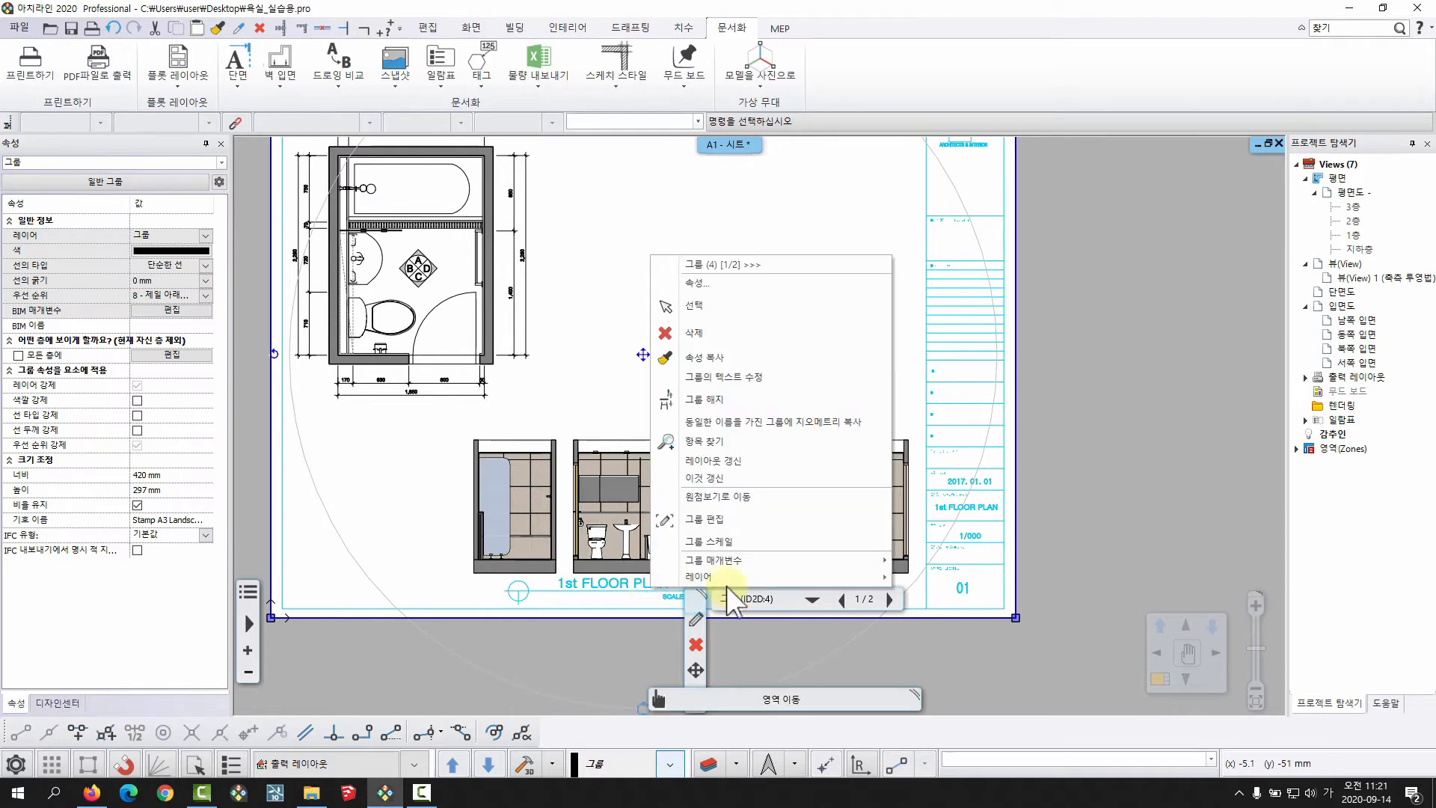
left_click(718, 519)
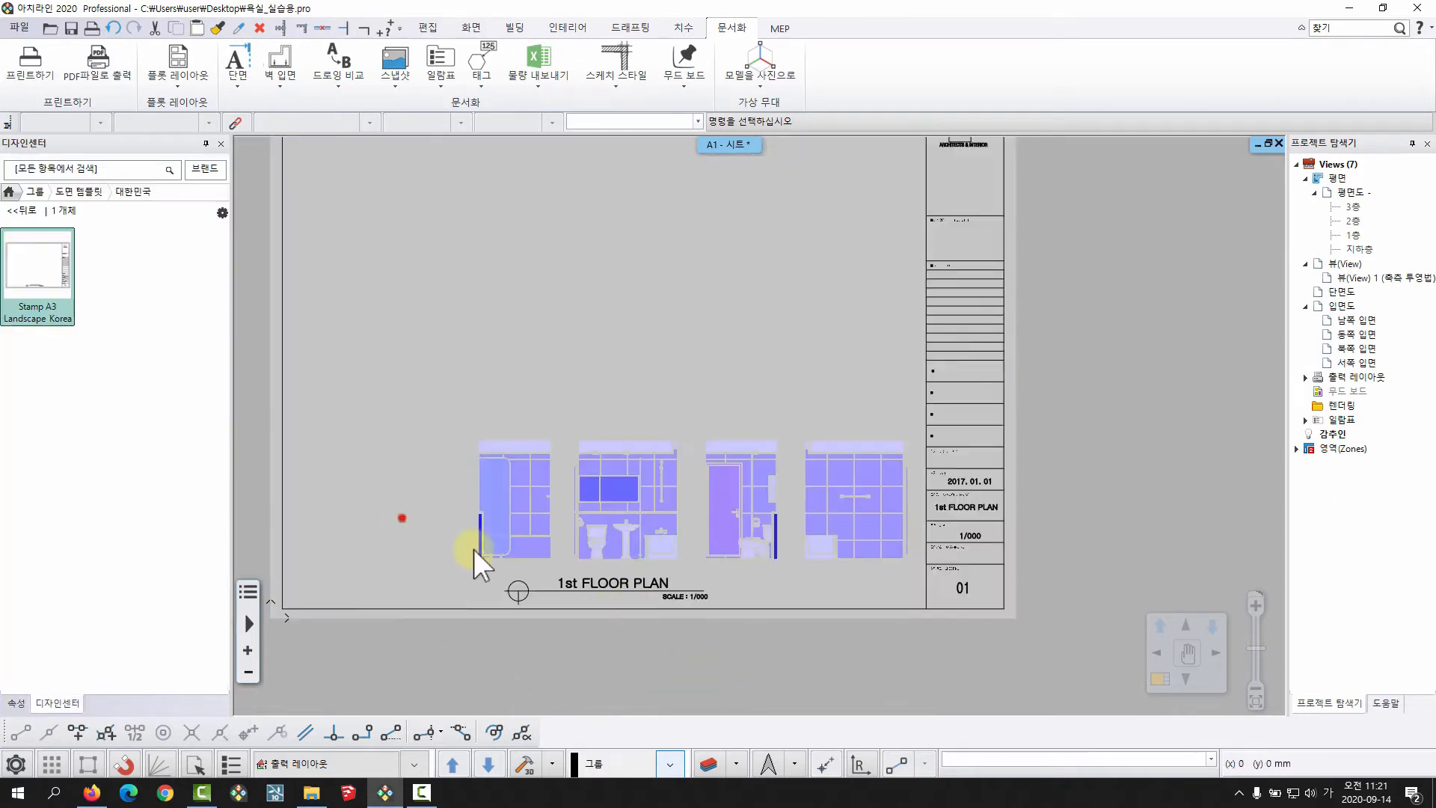
left_click_drag(402, 517, 779, 667)
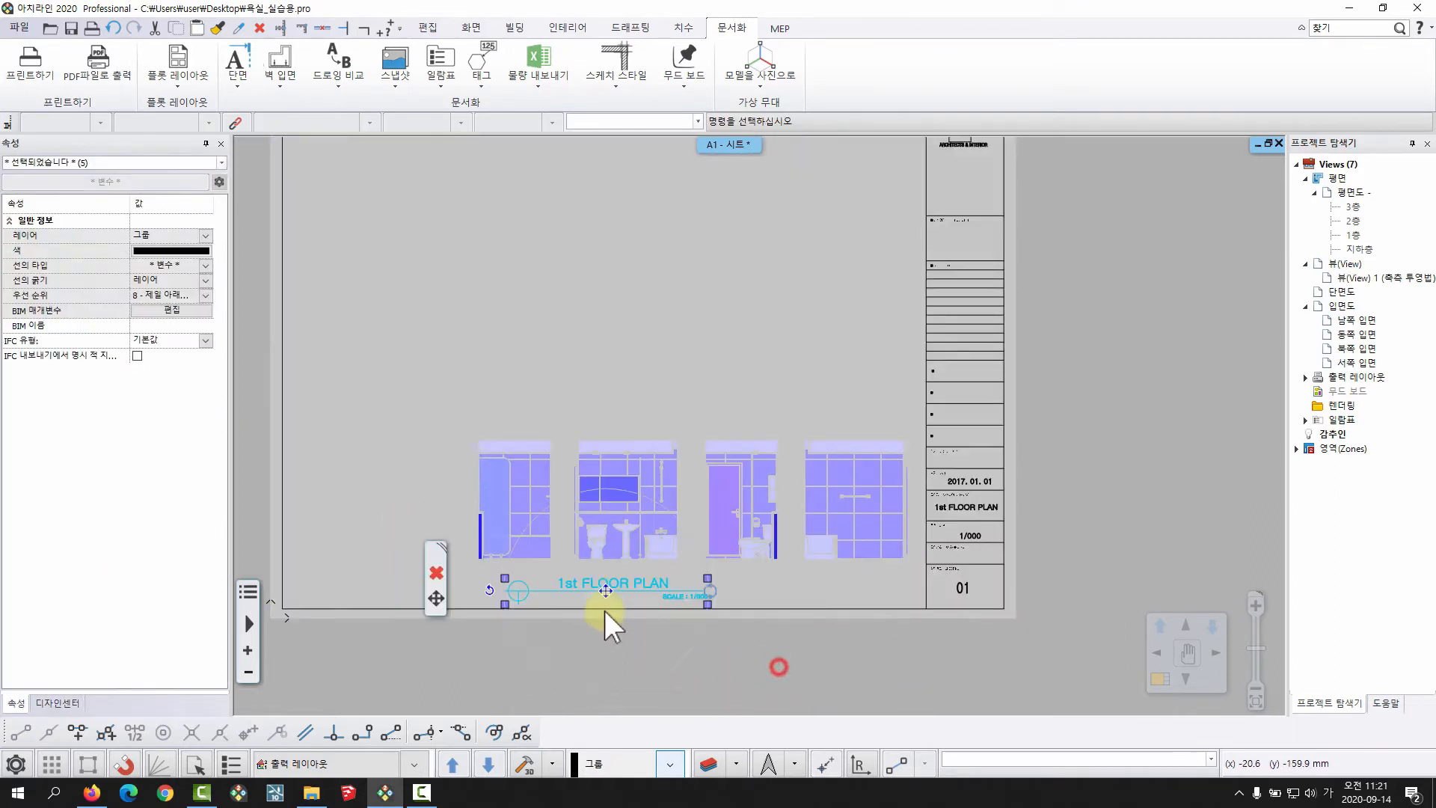
left_click(435, 572)
right_click(954, 396)
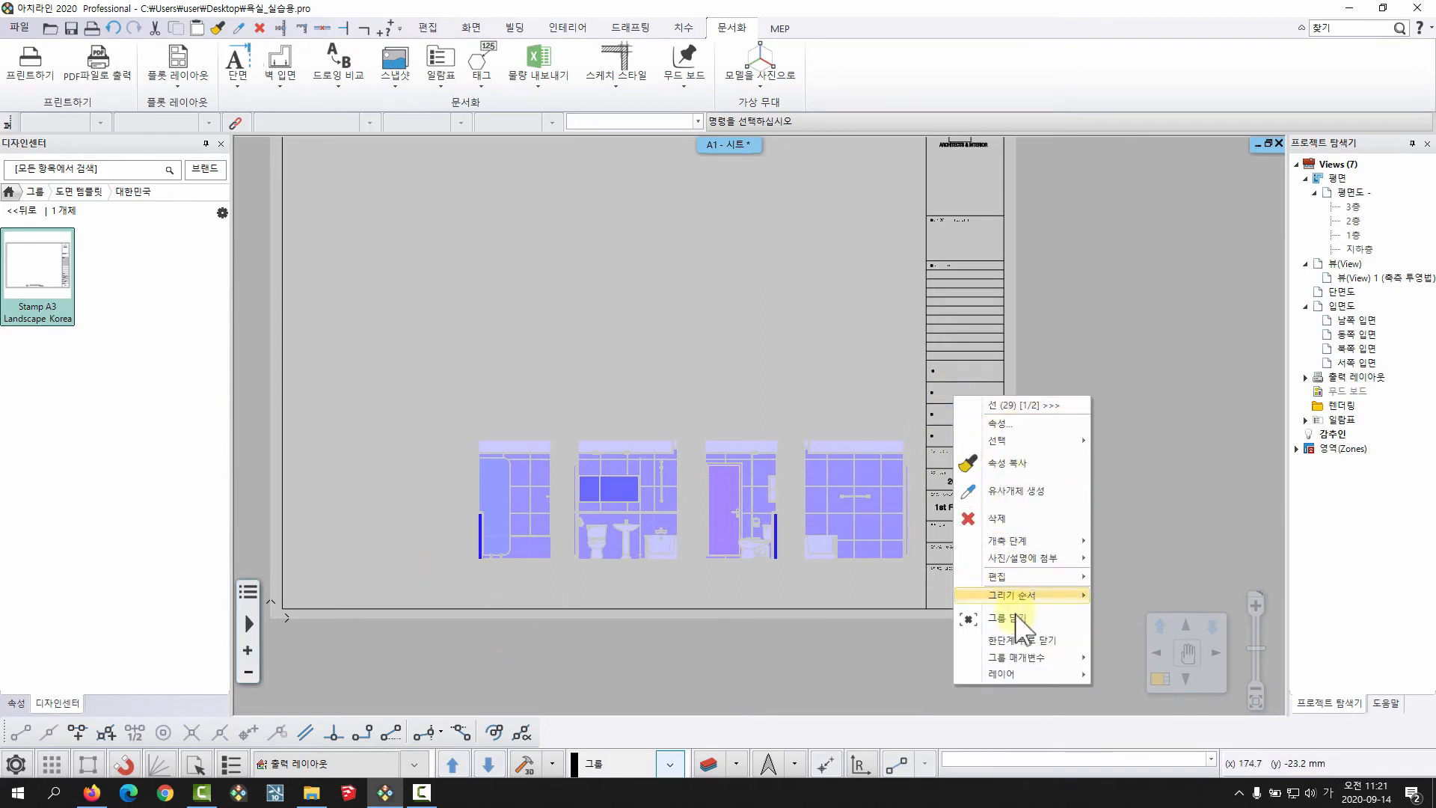
left_click(995, 591)
Step: Fine-tune the position of the elevations view above the sheet's lower border
scroll(663, 537, "up", 1)
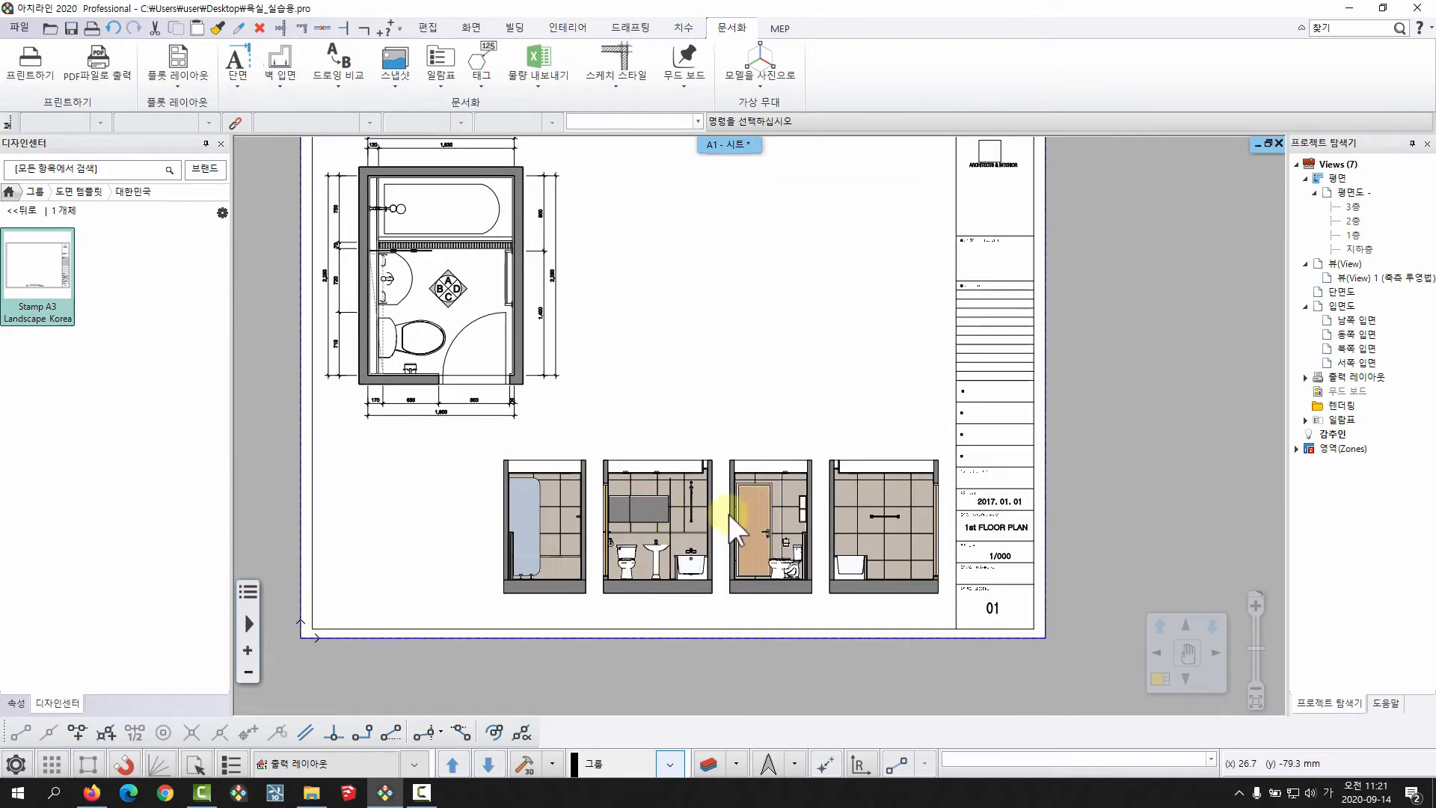
scroll(722, 528, "up", 1)
left_click(712, 528)
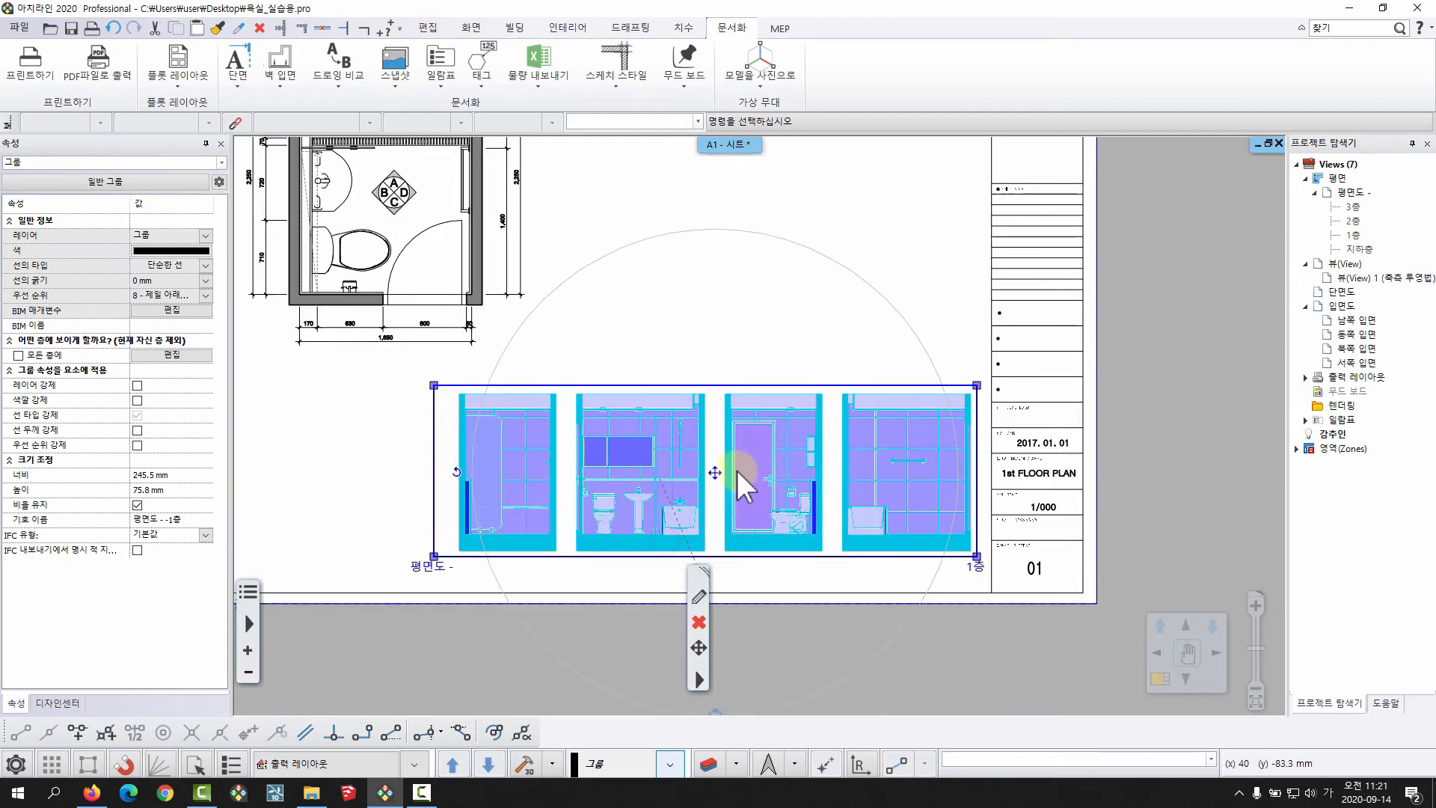
left_click(716, 474)
left_click(760, 488)
scroll(700, 525, "up", 2)
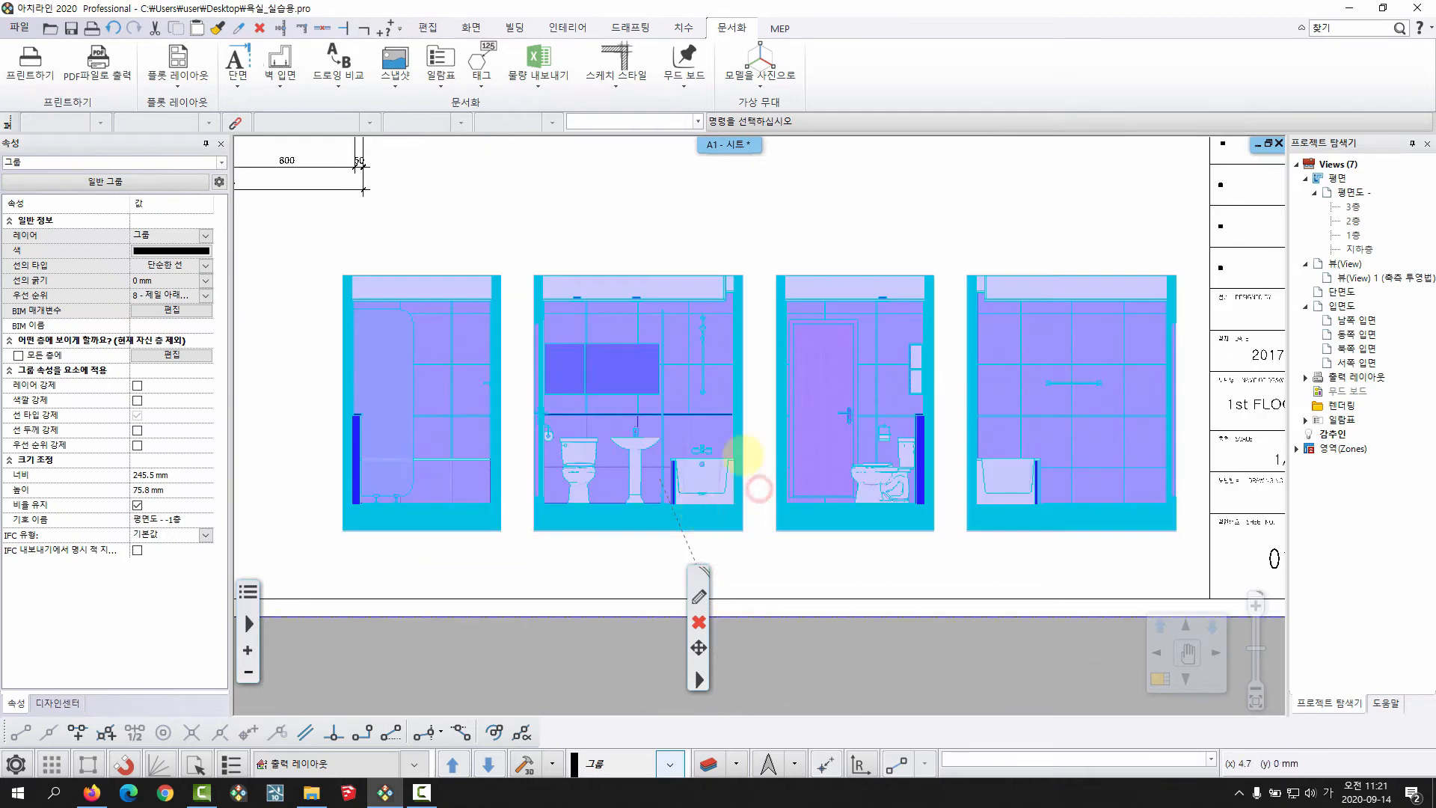
left_click(756, 422)
Step: Examine the bathroom plan with floor finishes in the 1층 floor plan window and return to the full A1 sheet
scroll(757, 419, "down", 2)
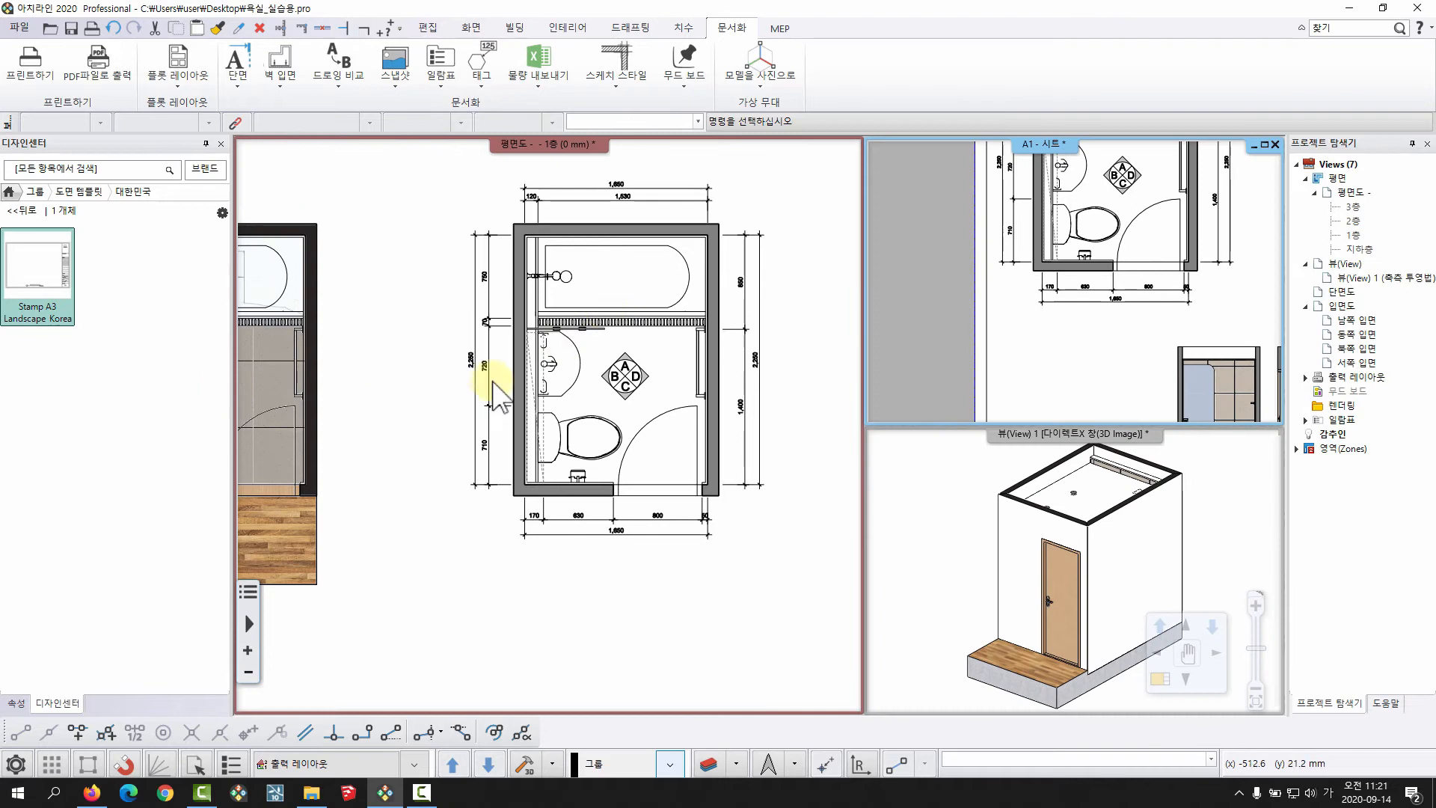
left_click(494, 379)
scroll(577, 441, "down", 4)
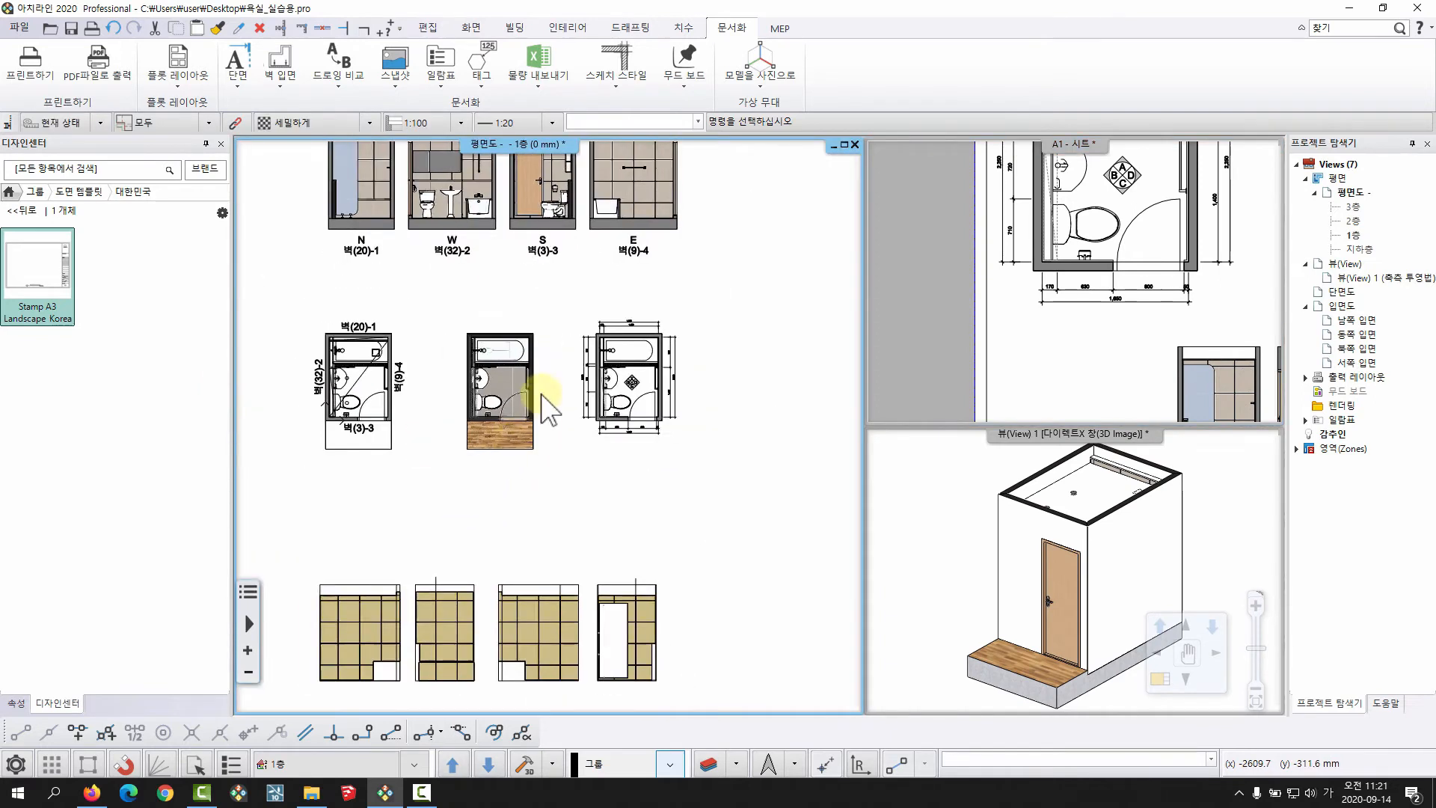
scroll(539, 393, "up", 2)
scroll(513, 359, "up", 3)
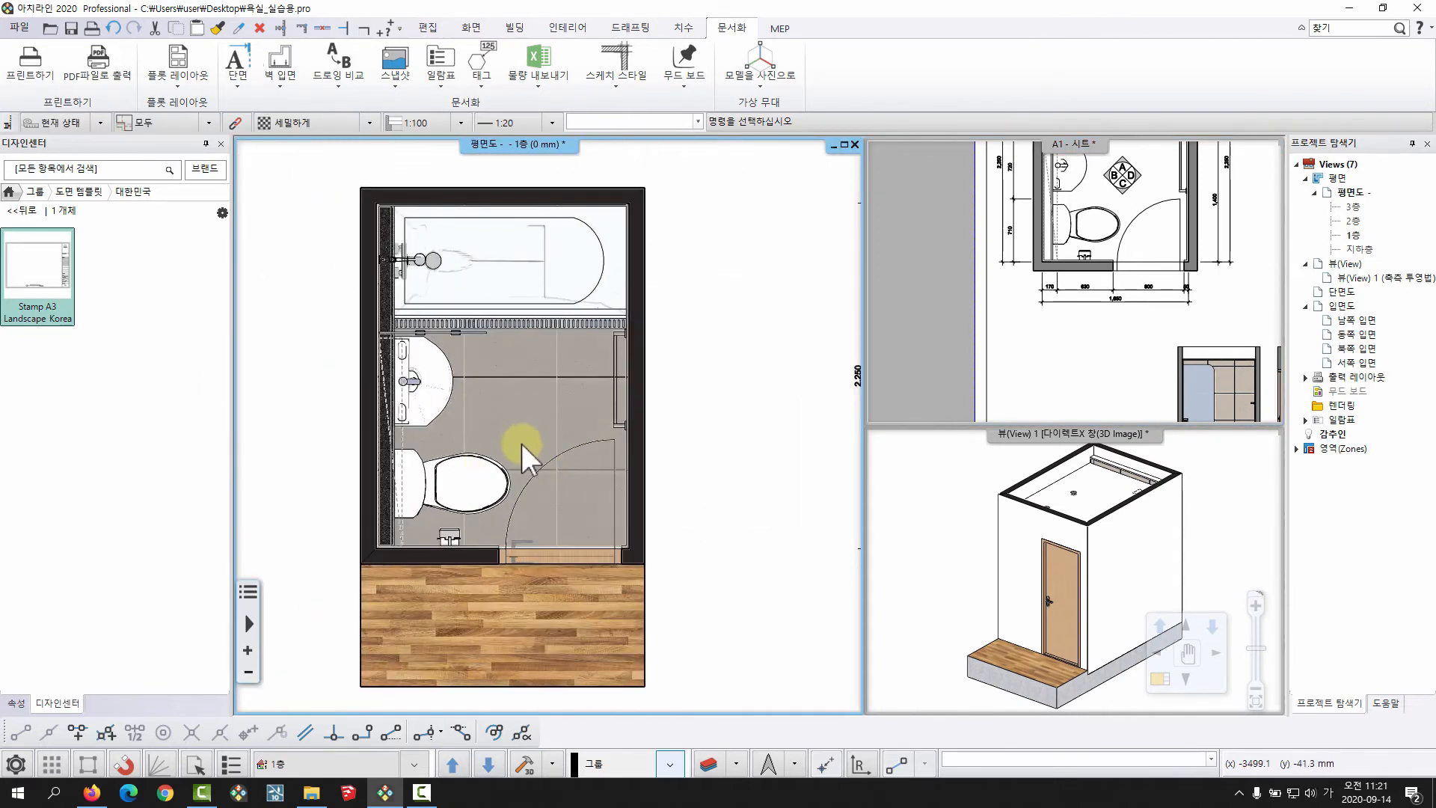
scroll(529, 442, "down", 2)
middle_click_drag(605, 471, 389, 341)
left_click(1022, 319)
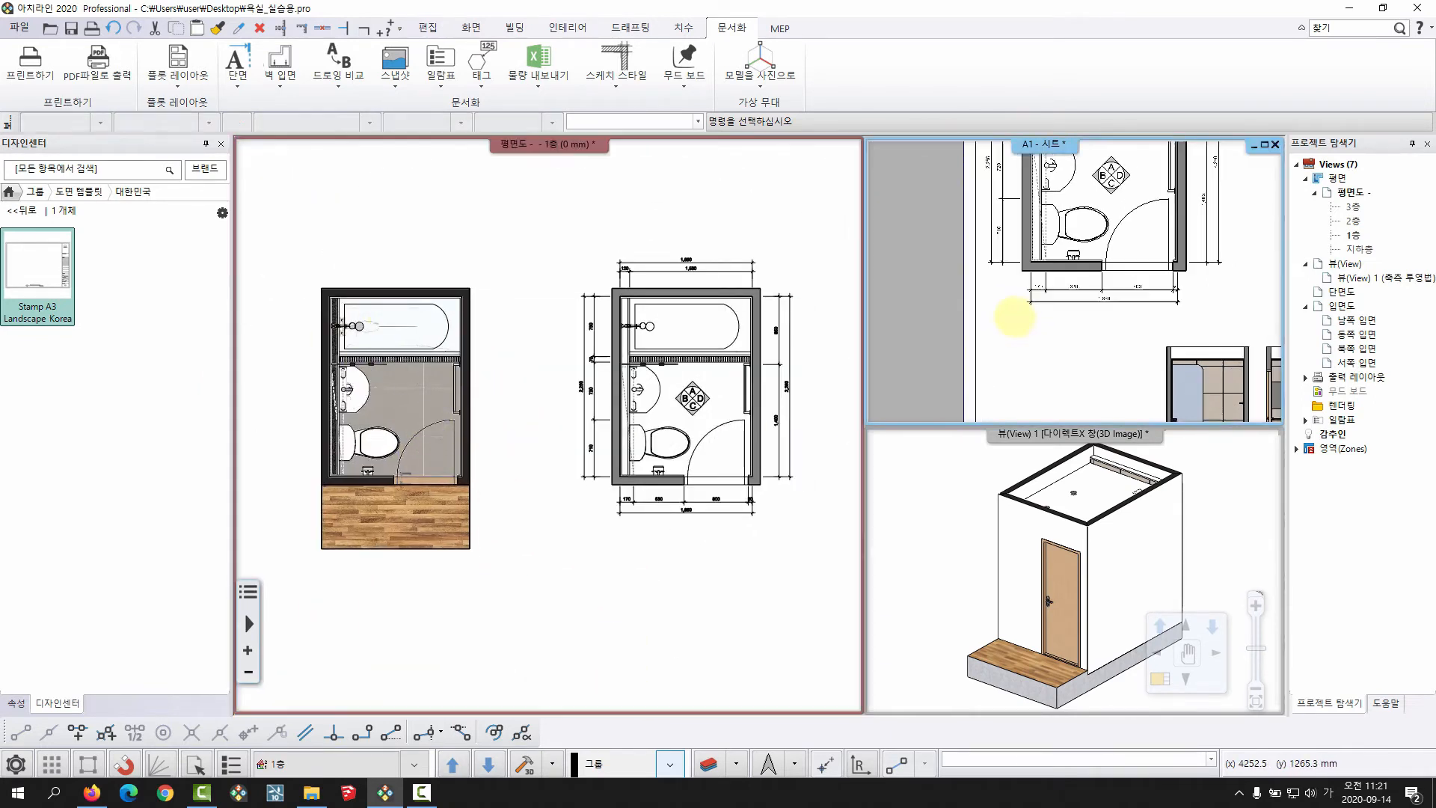
key("space")
Step: Copy the placed elevations view to the empty area below the sheet
scroll(770, 382, "down", 2)
middle_click_drag(762, 371, 801, 338)
left_click(789, 359)
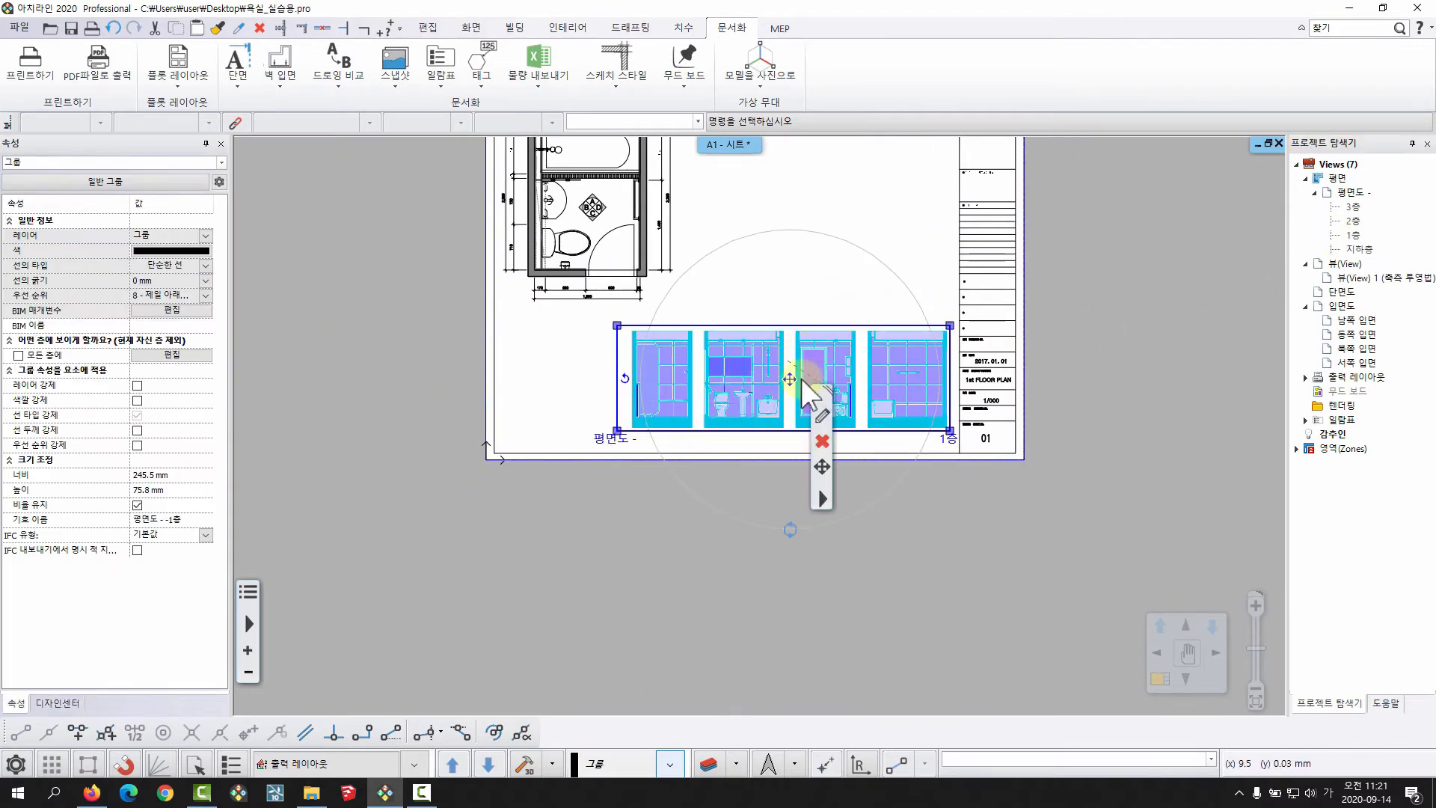
left_click(790, 380)
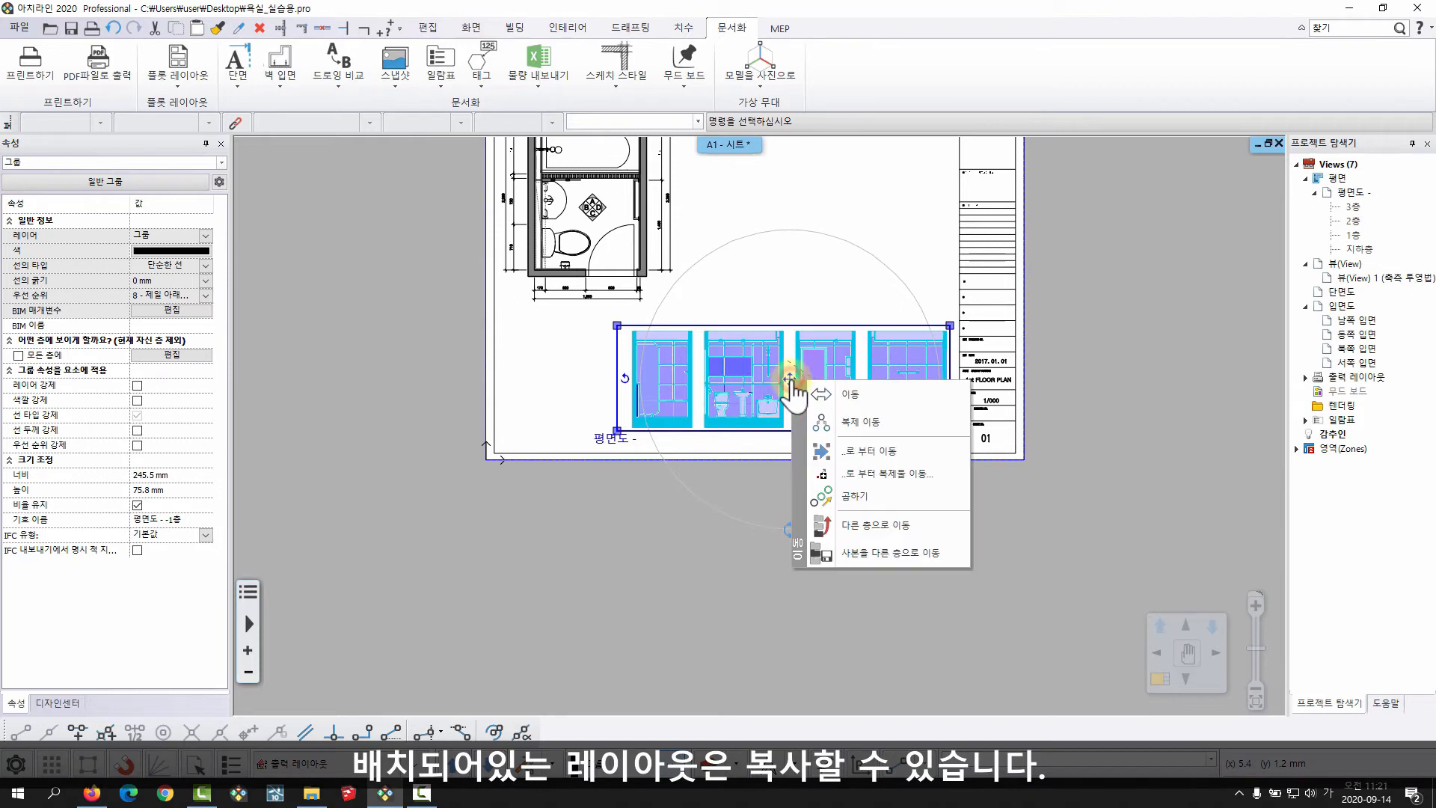
left_click(822, 395)
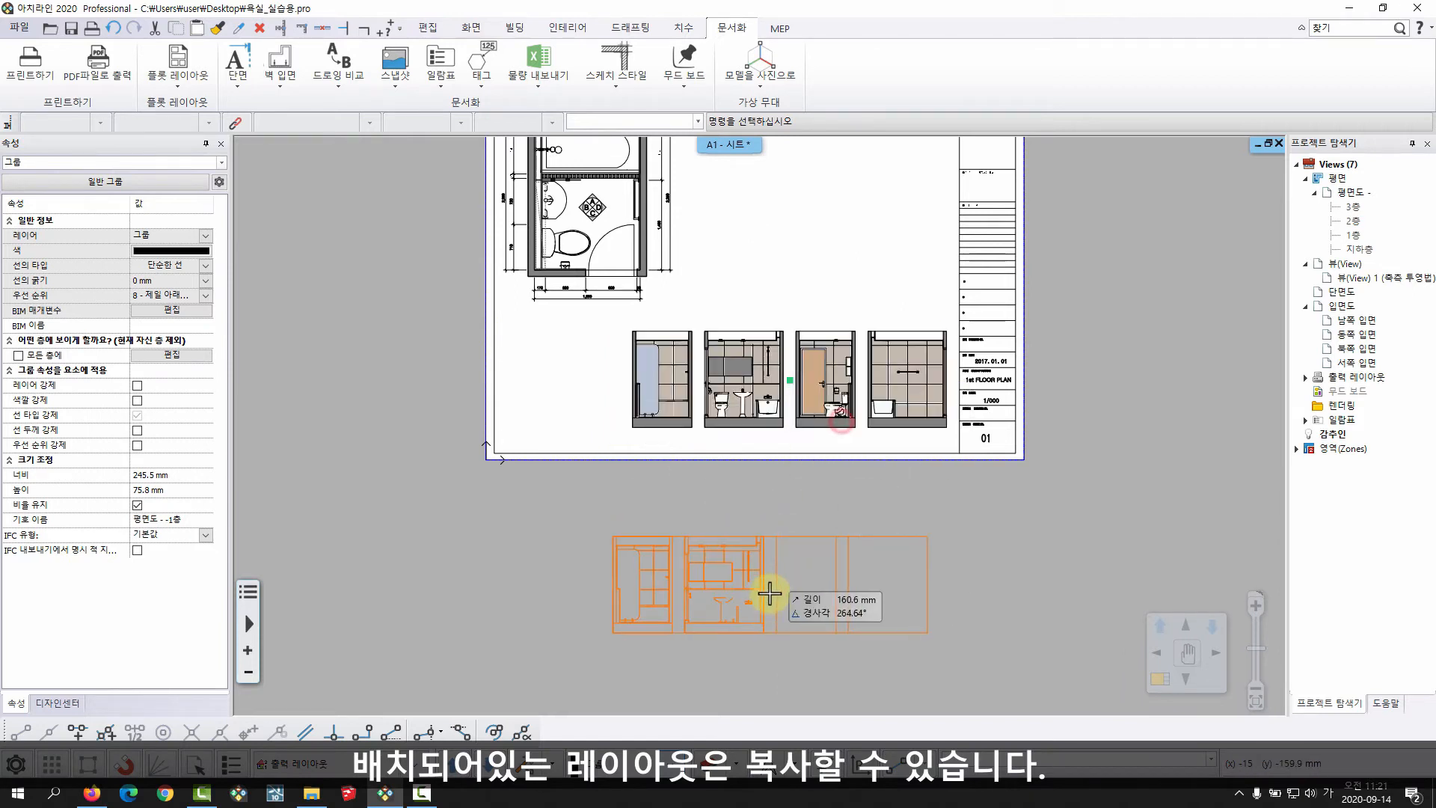
left_click(805, 638)
Step: Extend the lower boundary of the copied view downward to include the row of three bathroom plans
middle_click_drag(826, 553, 805, 359)
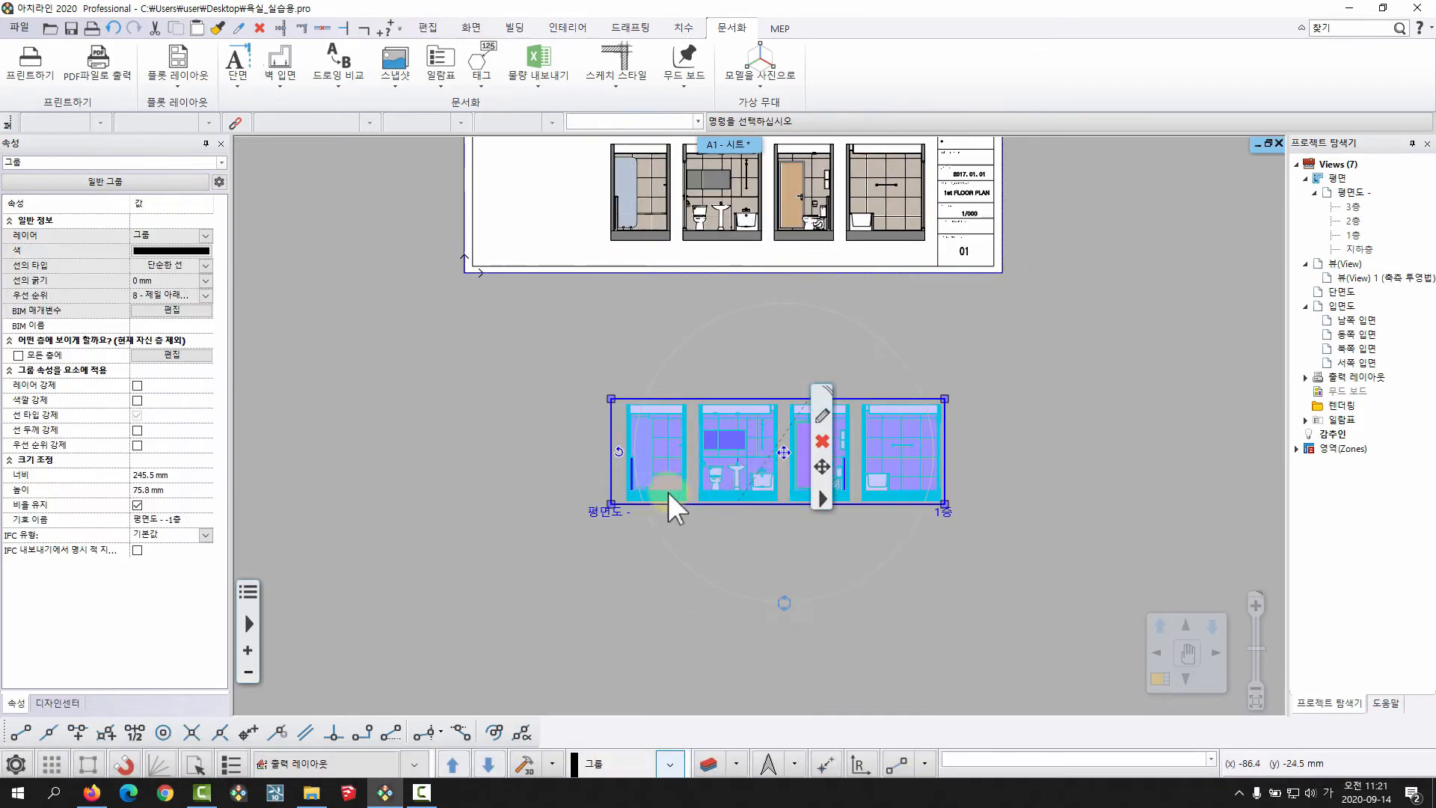
scroll(707, 486, "down", 2)
middle_click_drag(707, 486, 567, 466)
left_click(679, 474)
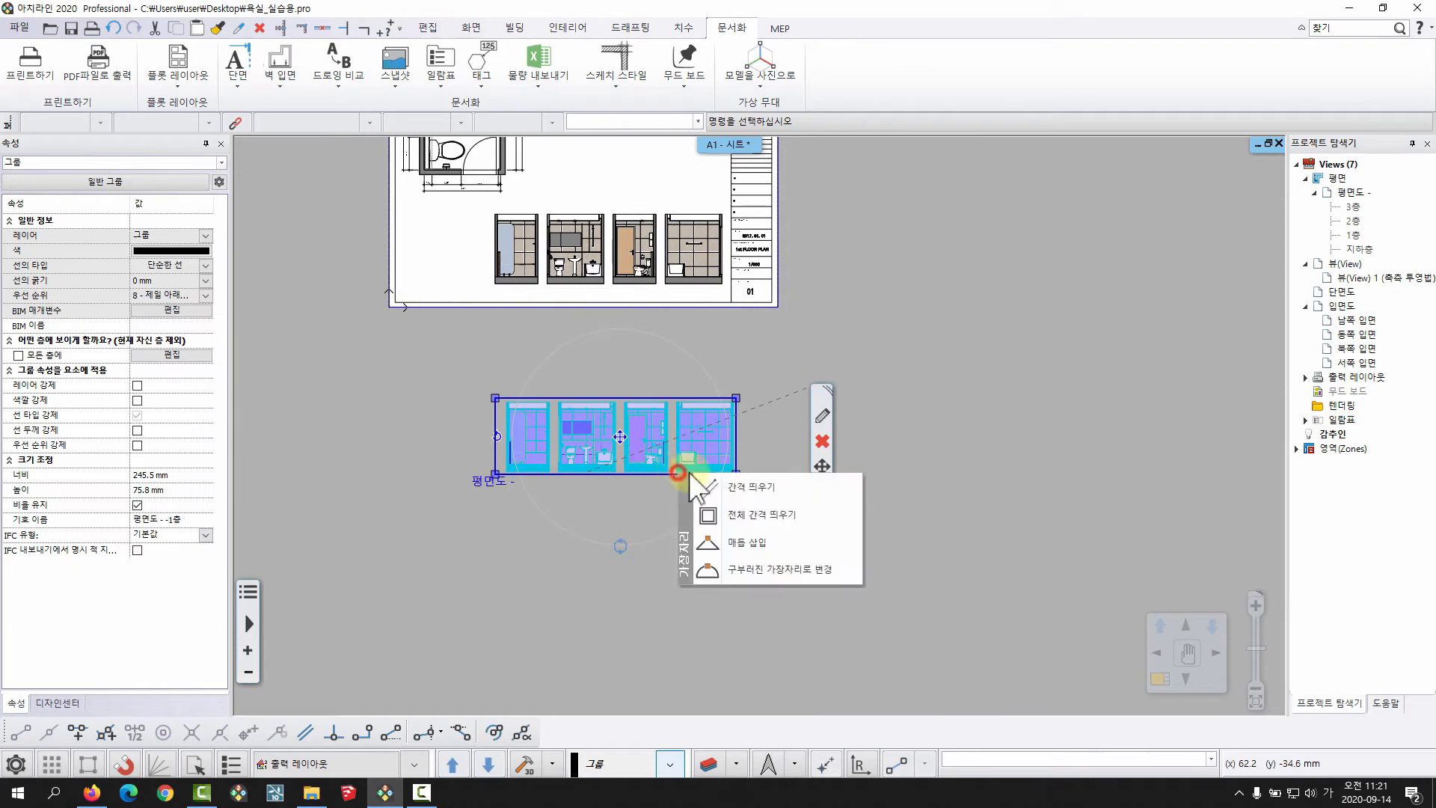
left_click(695, 490)
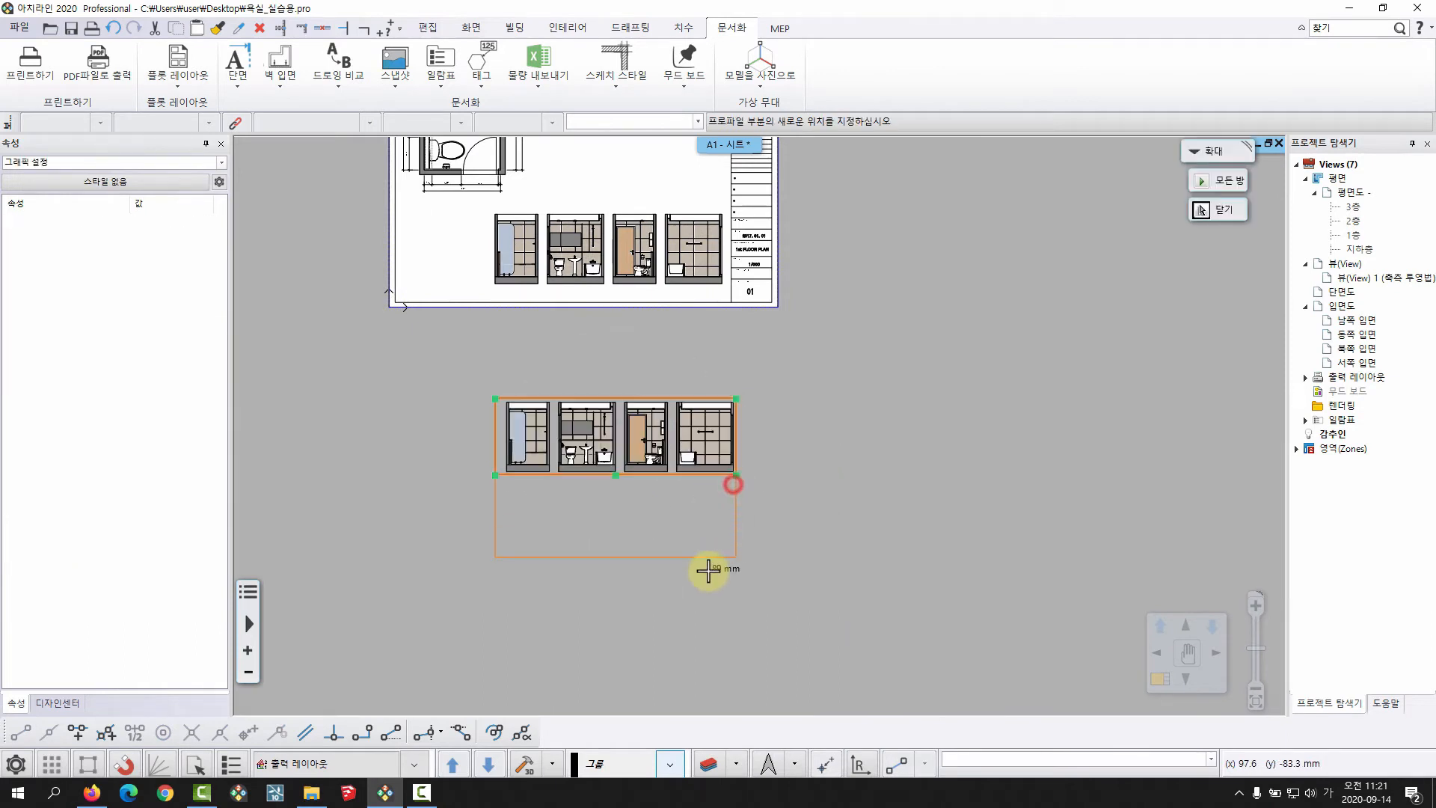
left_click(672, 616)
Step: Lower the copied view's upper boundary to just above the three bathroom plans, cropping out the elevations and their labels
middle_click_drag(608, 576, 611, 515)
left_click(643, 368)
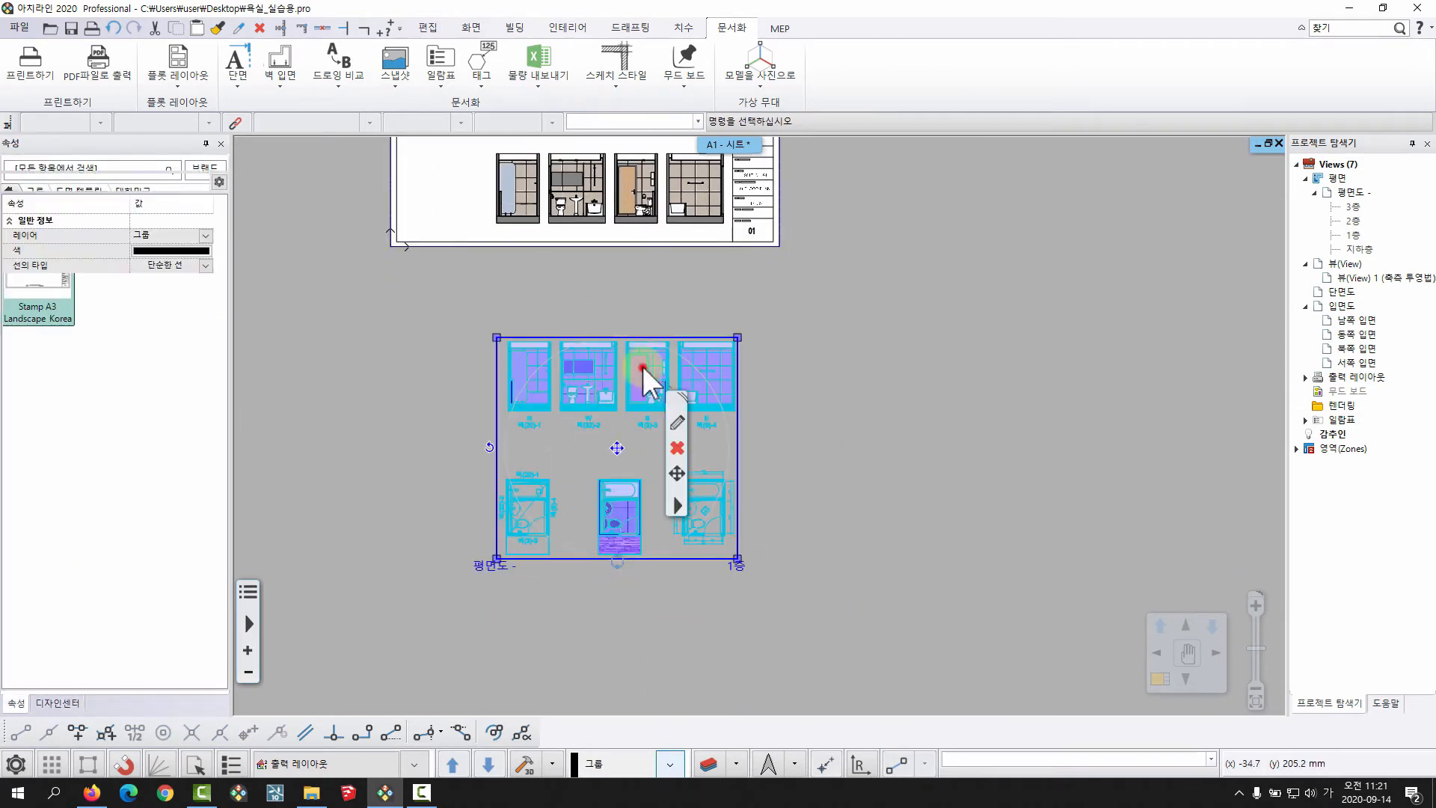
left_click(641, 337)
left_click(675, 346)
scroll(636, 476, "up", 5)
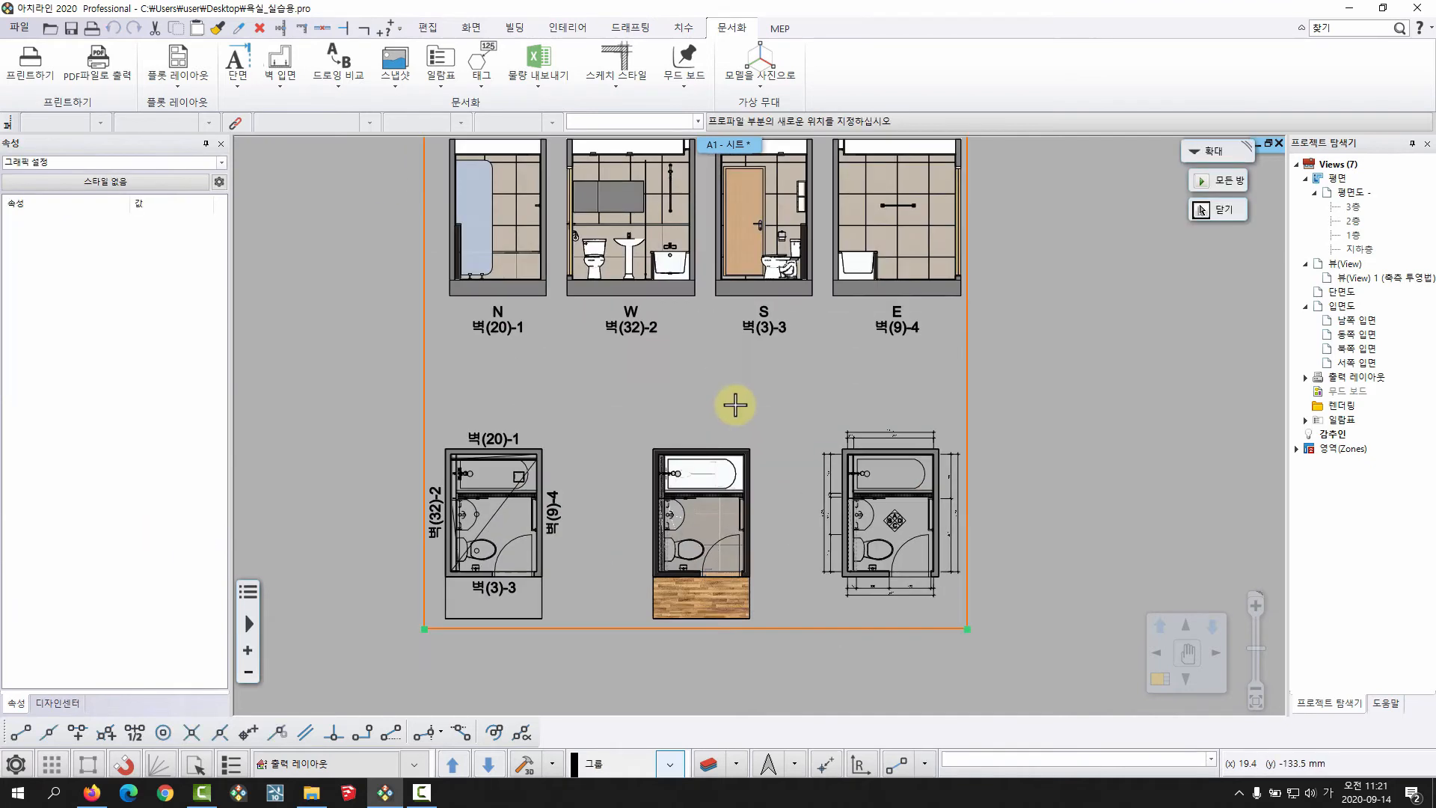
left_click(637, 463)
Step: Crop the copied view's left and right boundaries so only the middle bathroom plan with floor finishes remains
left_click(427, 579)
scroll(594, 531, "up", 3)
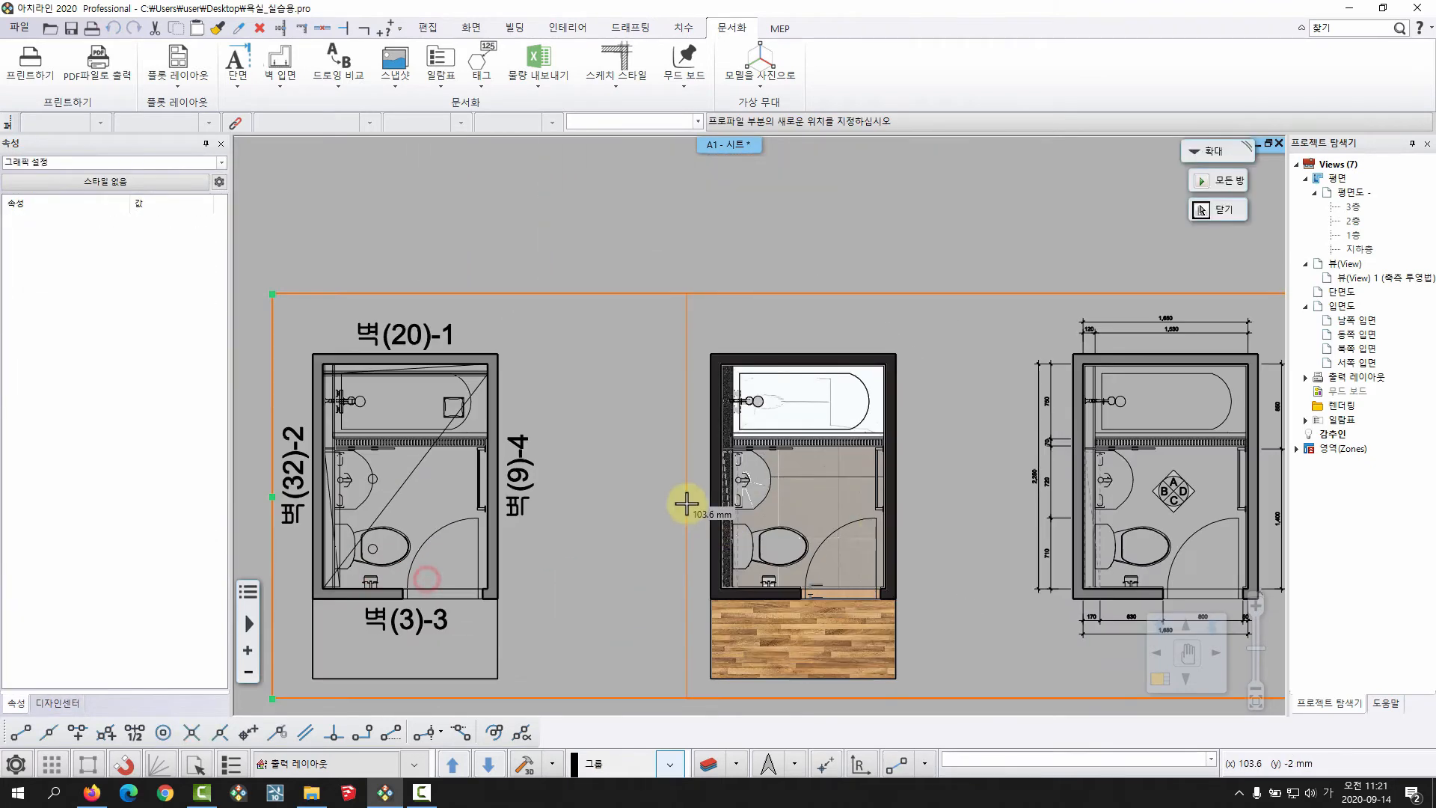
left_click(686, 503)
middle_click_drag(860, 486, 614, 452)
left_click(1017, 420)
left_click(1063, 420)
left_click(1088, 430)
left_click(671, 412)
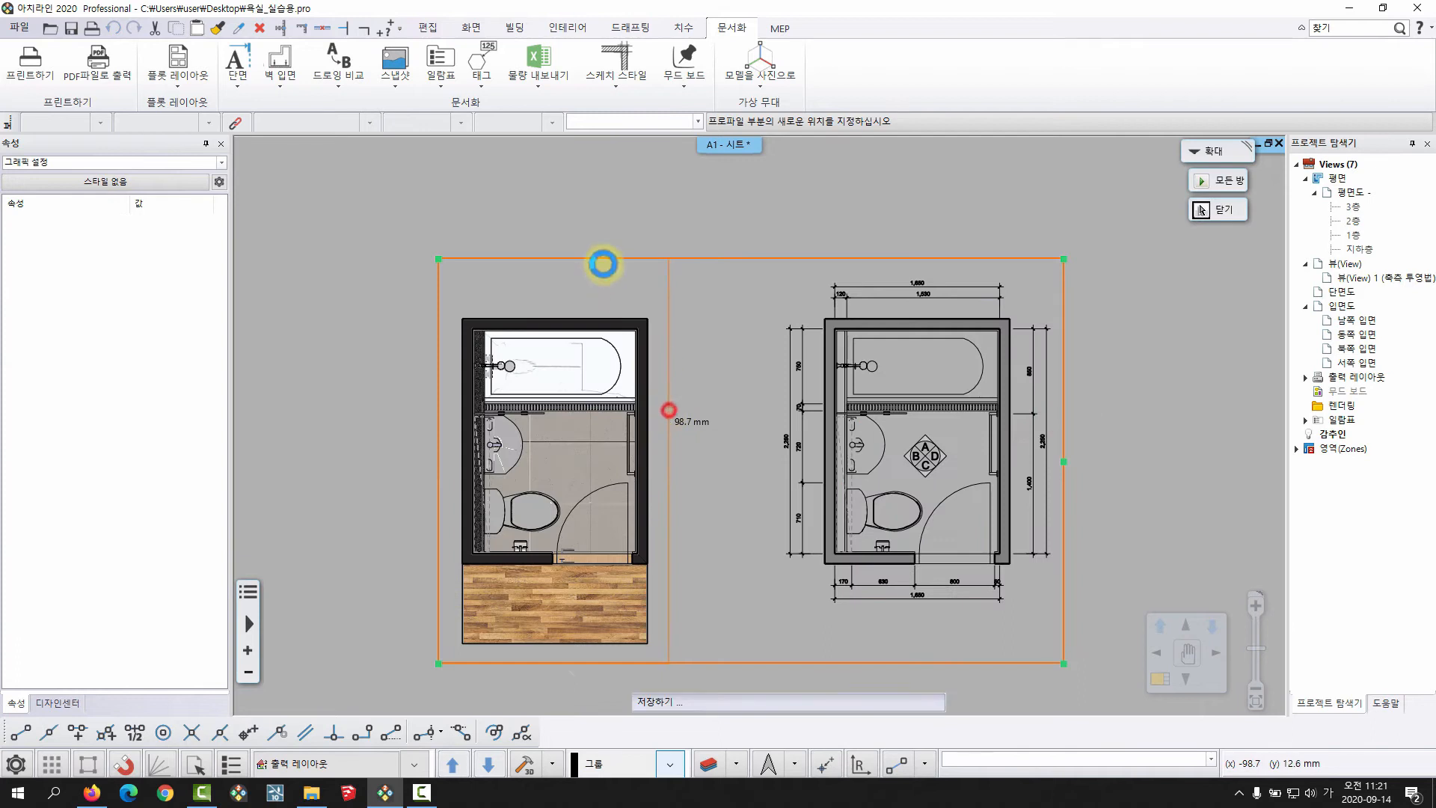
Step: Tighten the copied view's upper boundary around the plan and raise its lower boundary to crop part of the wood floor strip
left_click(590, 257)
left_click(628, 267)
scroll(620, 336, "up", 3)
left_click(641, 352)
middle_click_drag(673, 673, 627, 319)
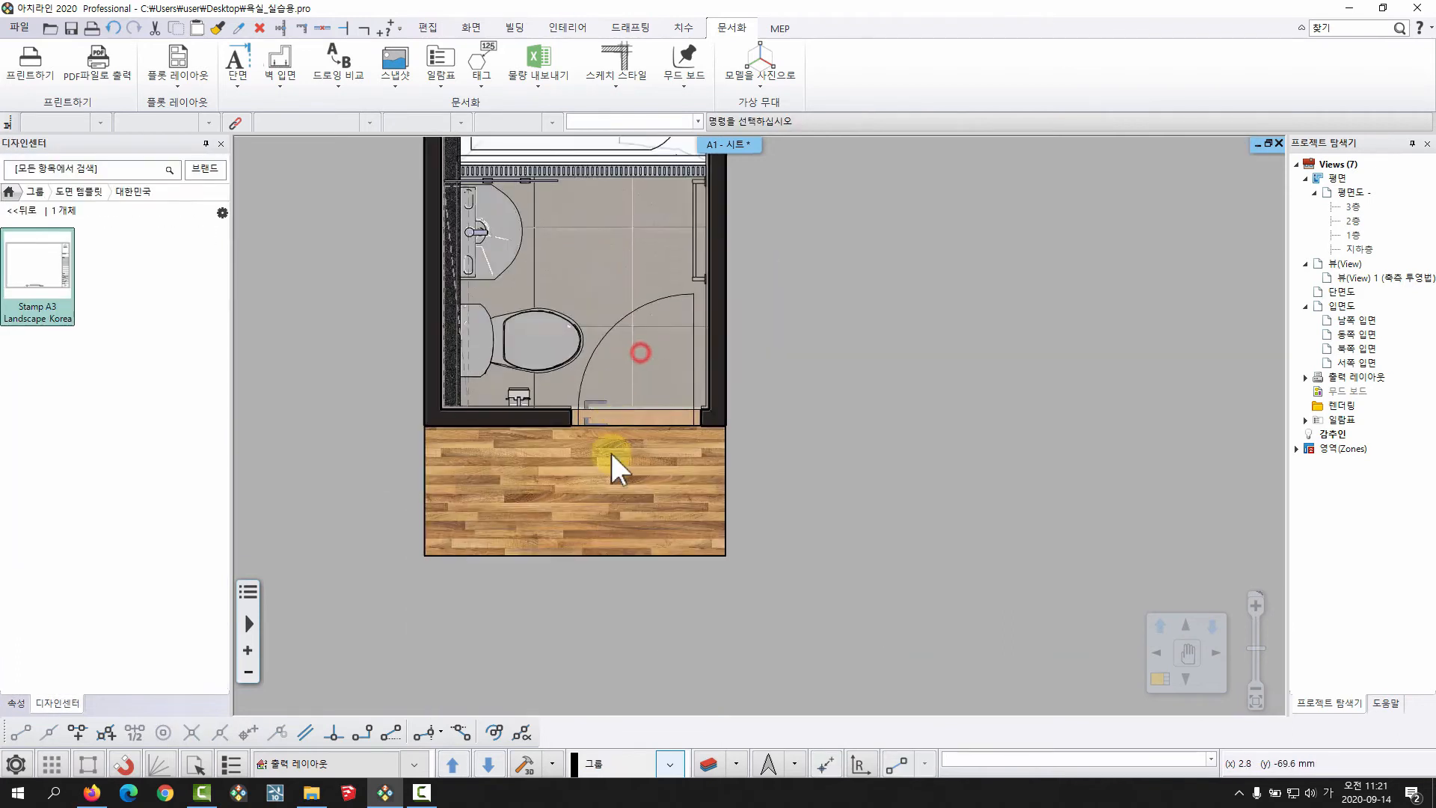
left_click(622, 486)
left_click(590, 589)
left_click(625, 594)
left_click(596, 446)
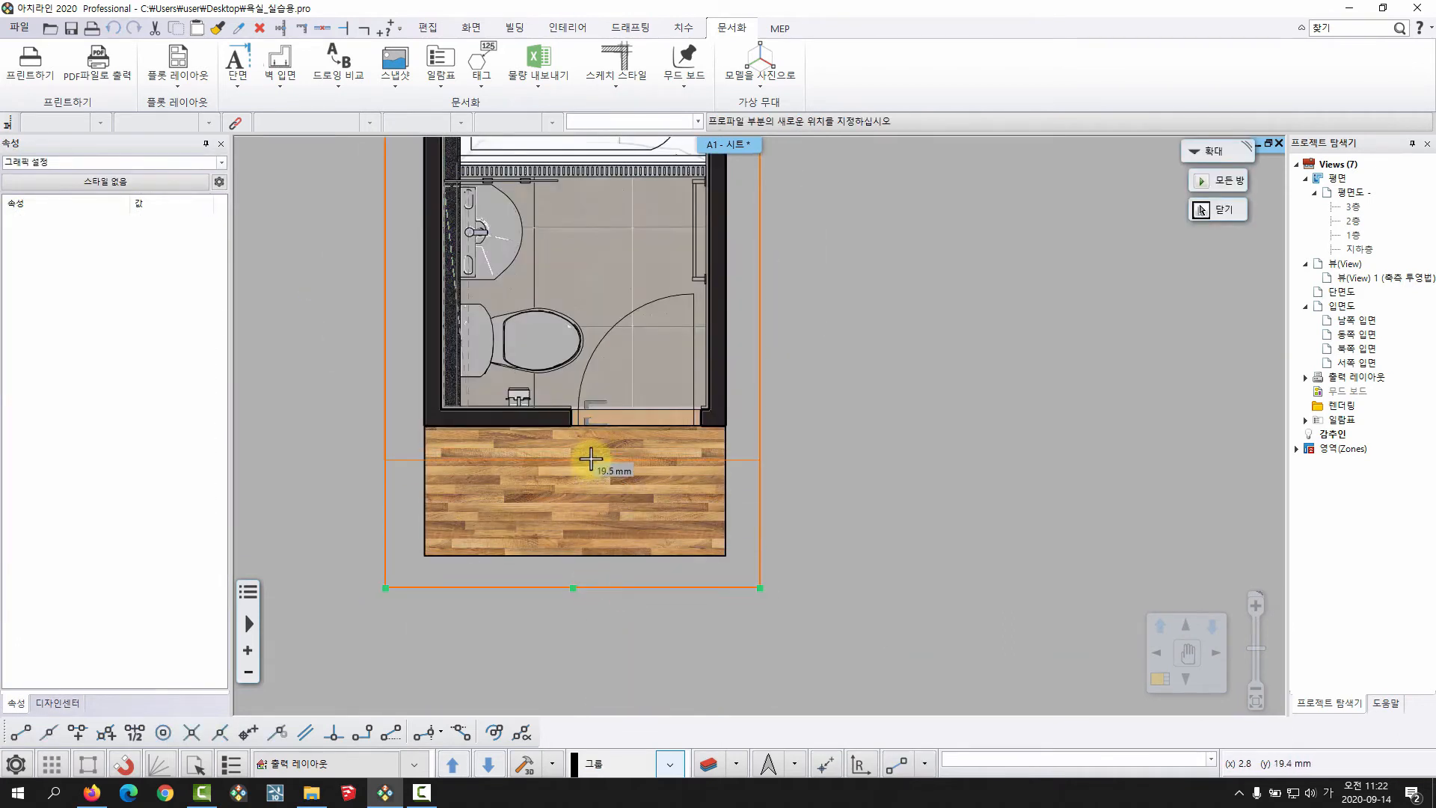
Step: Finish cropping the floor-finish plan below its door wall and move it beneath the dimensioned plan, beside the row of elevations
scroll(559, 514, "down", 3)
left_click(706, 484)
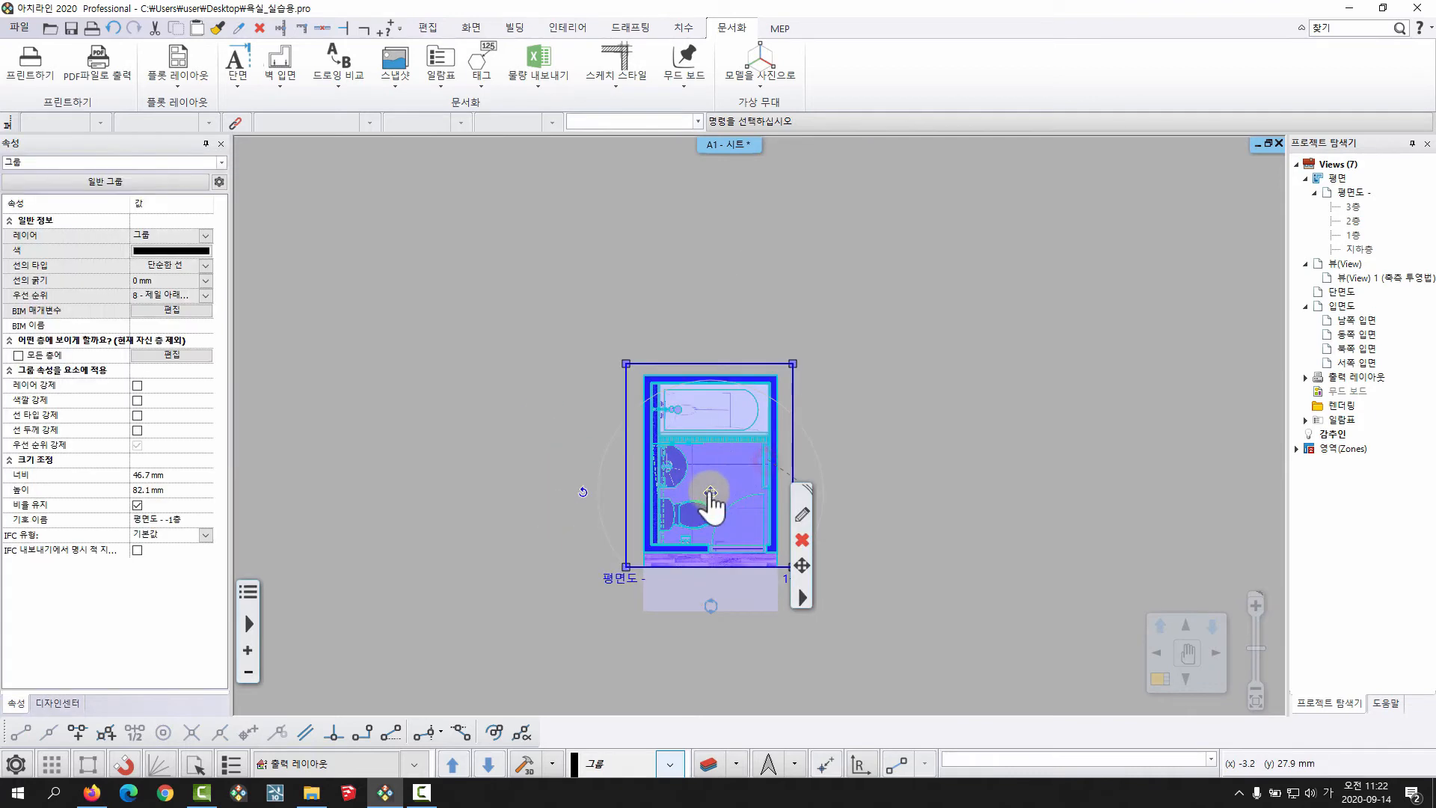
left_click(709, 491)
left_click(743, 502)
middle_click_drag(554, 552, 558, 580)
mouse_move(574, 239)
middle_mouse_down()
mouse_move(590, 407)
mouse_move(703, 658)
middle_mouse_up()
middle_click_drag(527, 333, 748, 455)
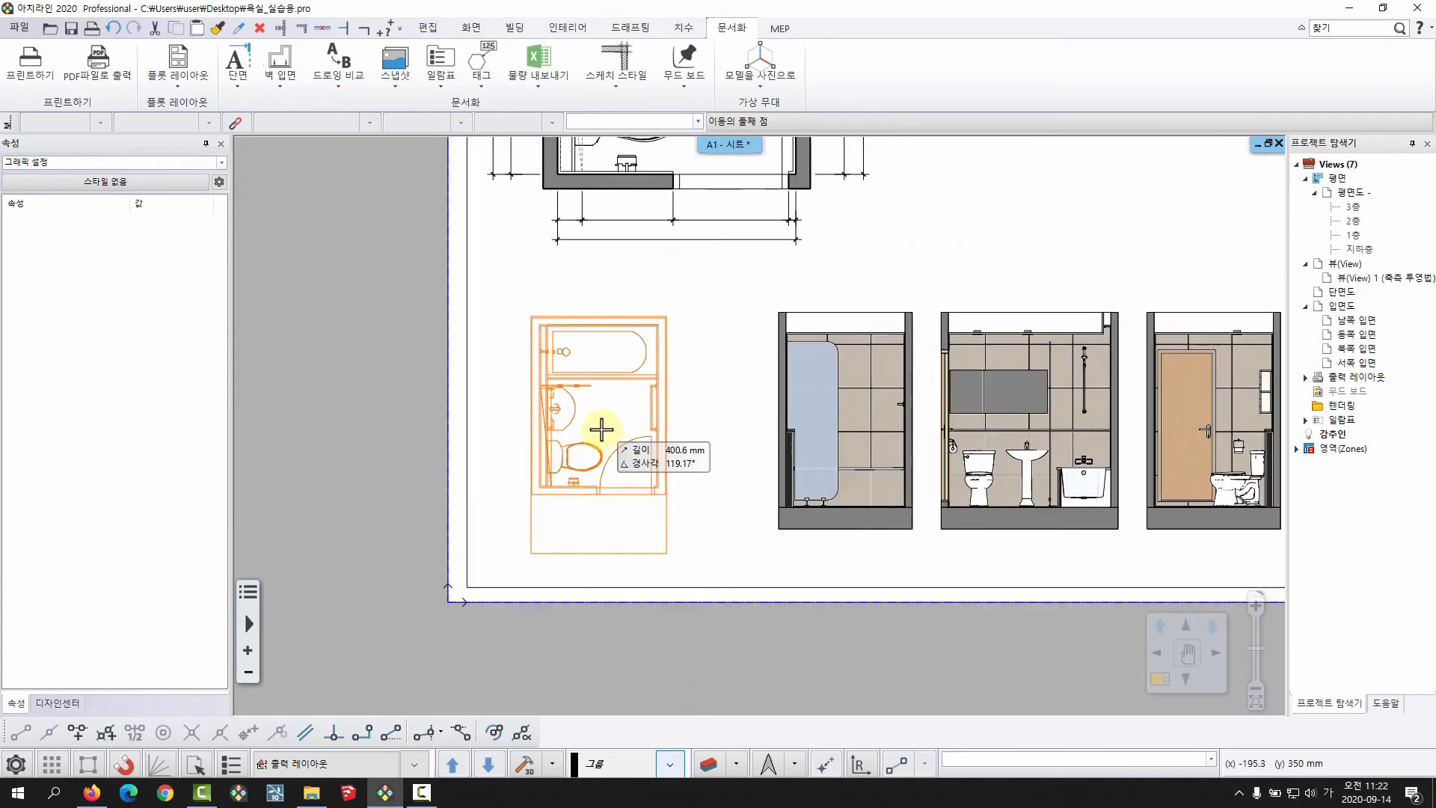
left_click(629, 485)
scroll(674, 479, "down", 3)
middle_click_drag(494, 425, 469, 445)
middle_click_drag(652, 433, 603, 469)
middle_click_drag(711, 410, 695, 473)
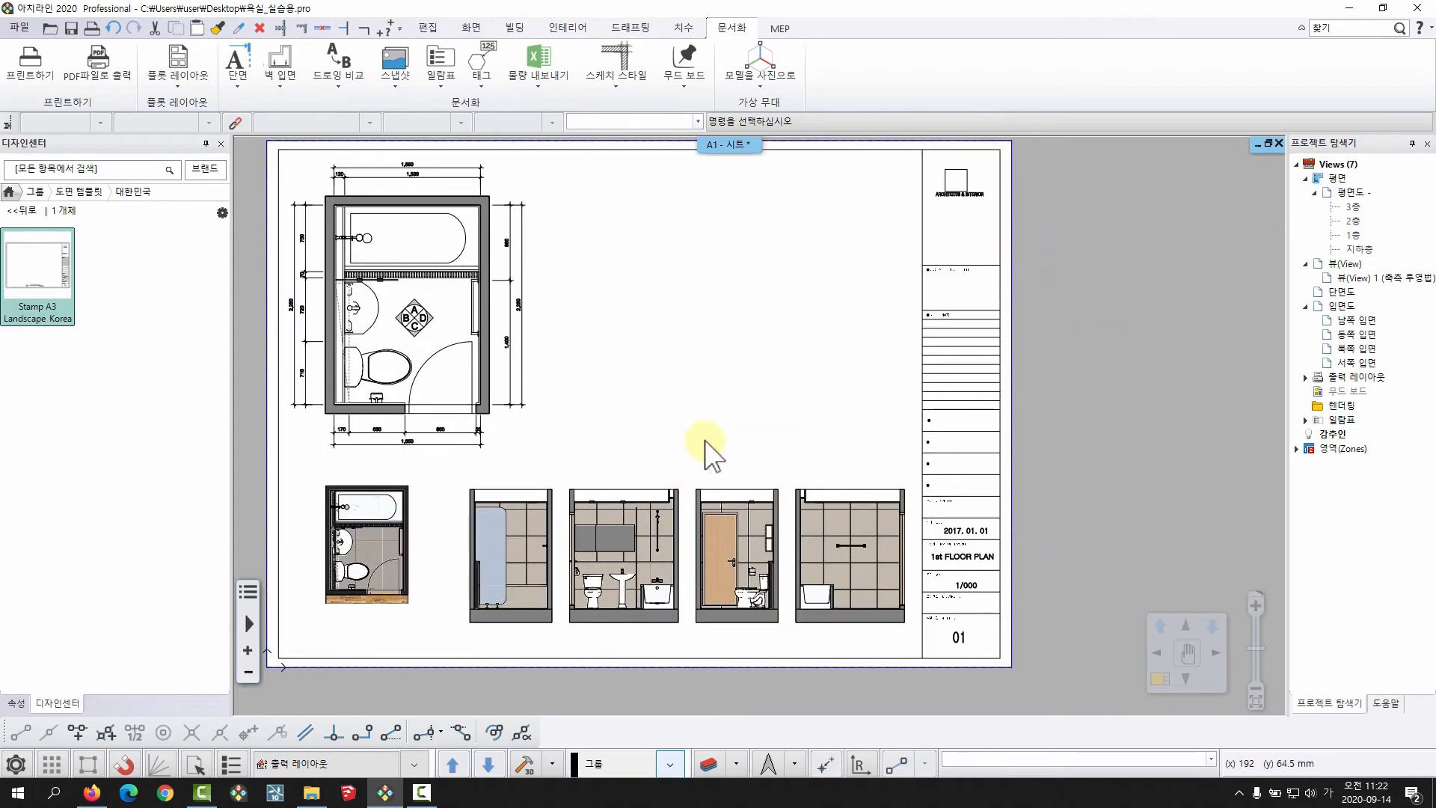
Step: Show the 3D view at full size and orbit the model so its door wall and long side wall face forward
middle_click_drag(652, 404, 662, 410)
key("space")
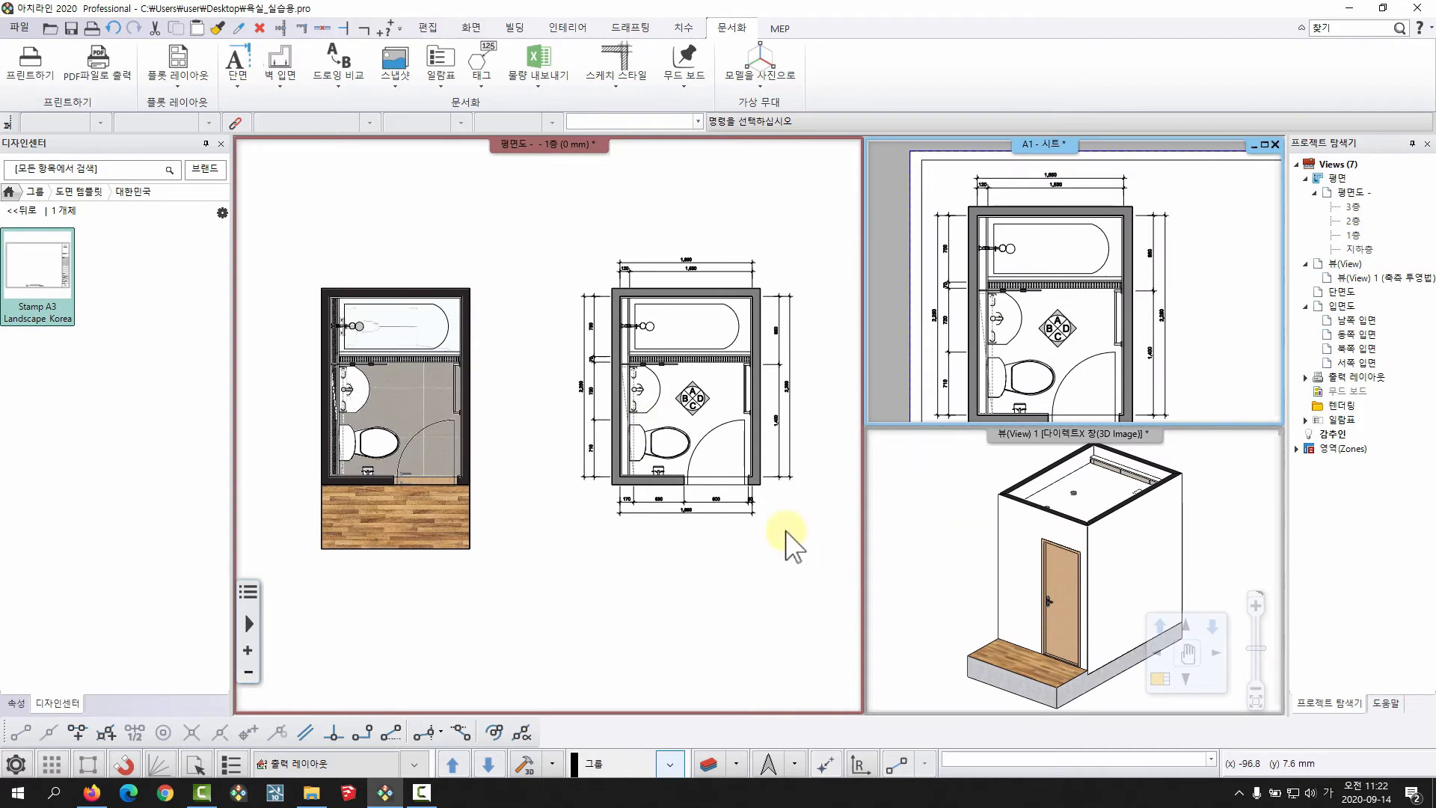
left_click(1038, 532)
mouse_move(1084, 558)
middle_mouse_down()
mouse_move(1068, 588)
mouse_move(1110, 566)
middle_mouse_up()
key("space")
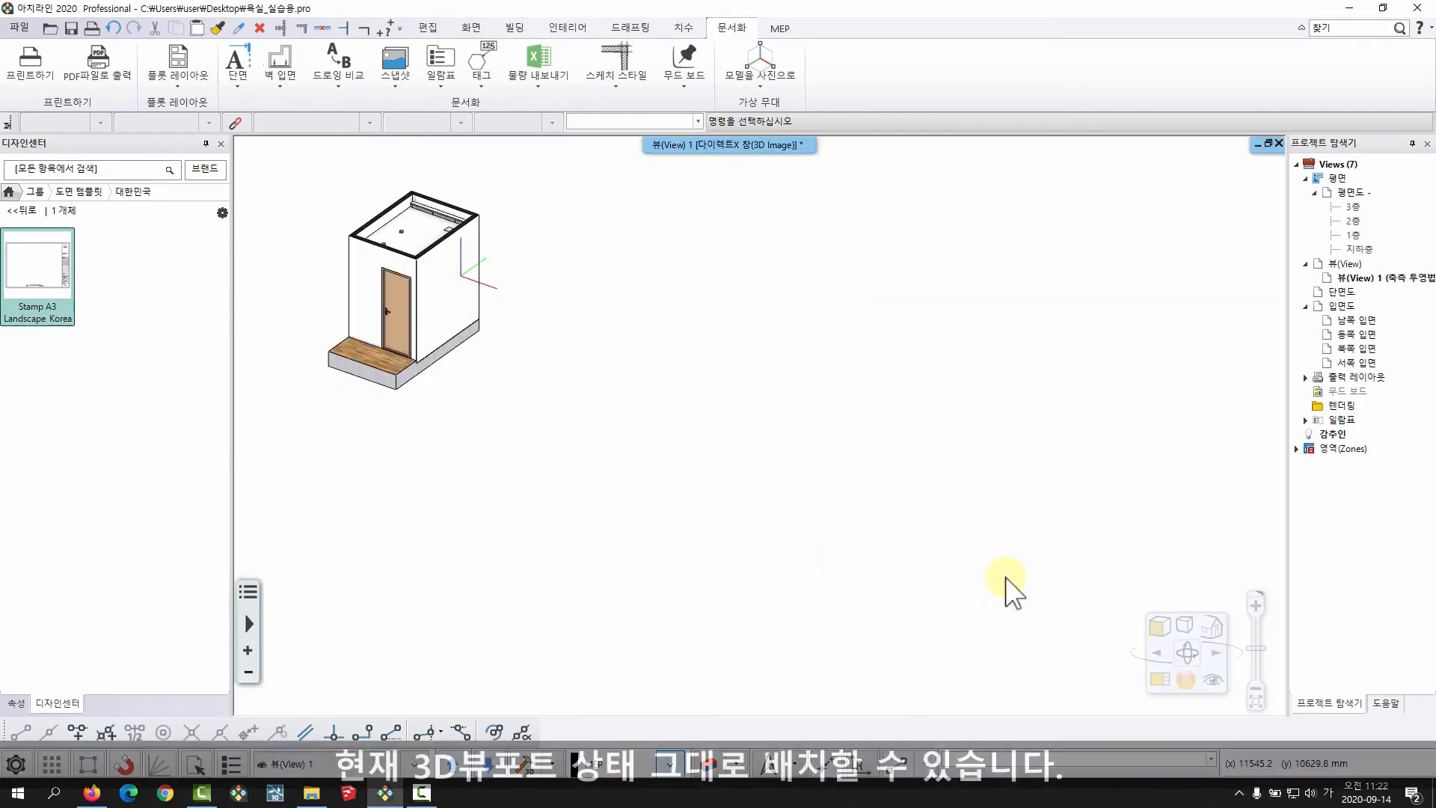
mouse_move(387, 326)
middle_mouse_down()
mouse_move(586, 408)
mouse_move(724, 436)
mouse_move(751, 503)
mouse_move(731, 529)
mouse_move(770, 545)
middle_mouse_up()
scroll(727, 441, "up", 6)
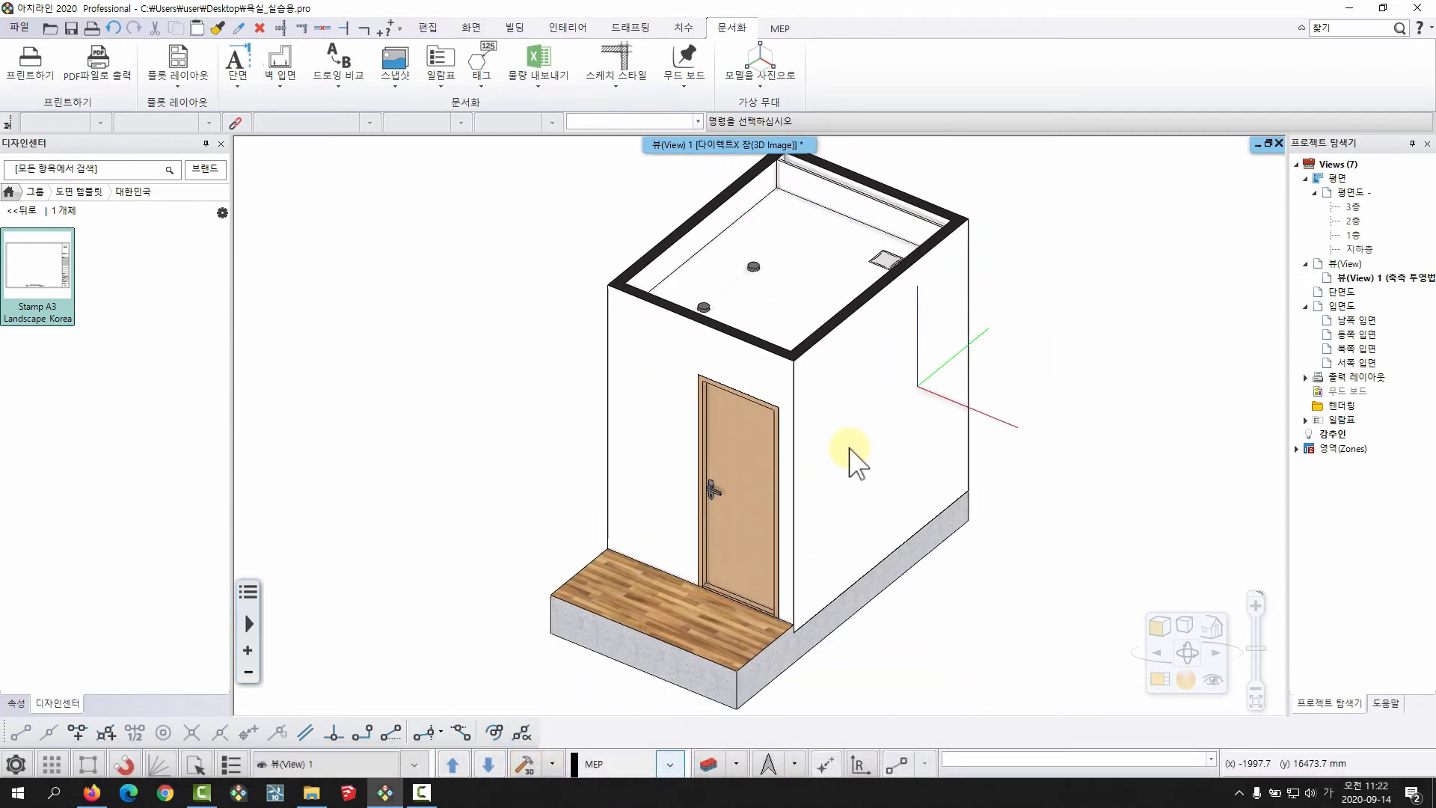
mouse_move(843, 451)
middle_mouse_down()
mouse_move(840, 516)
mouse_move(873, 519)
mouse_move(770, 520)
mouse_move(756, 546)
mouse_move(746, 511)
middle_mouse_up()
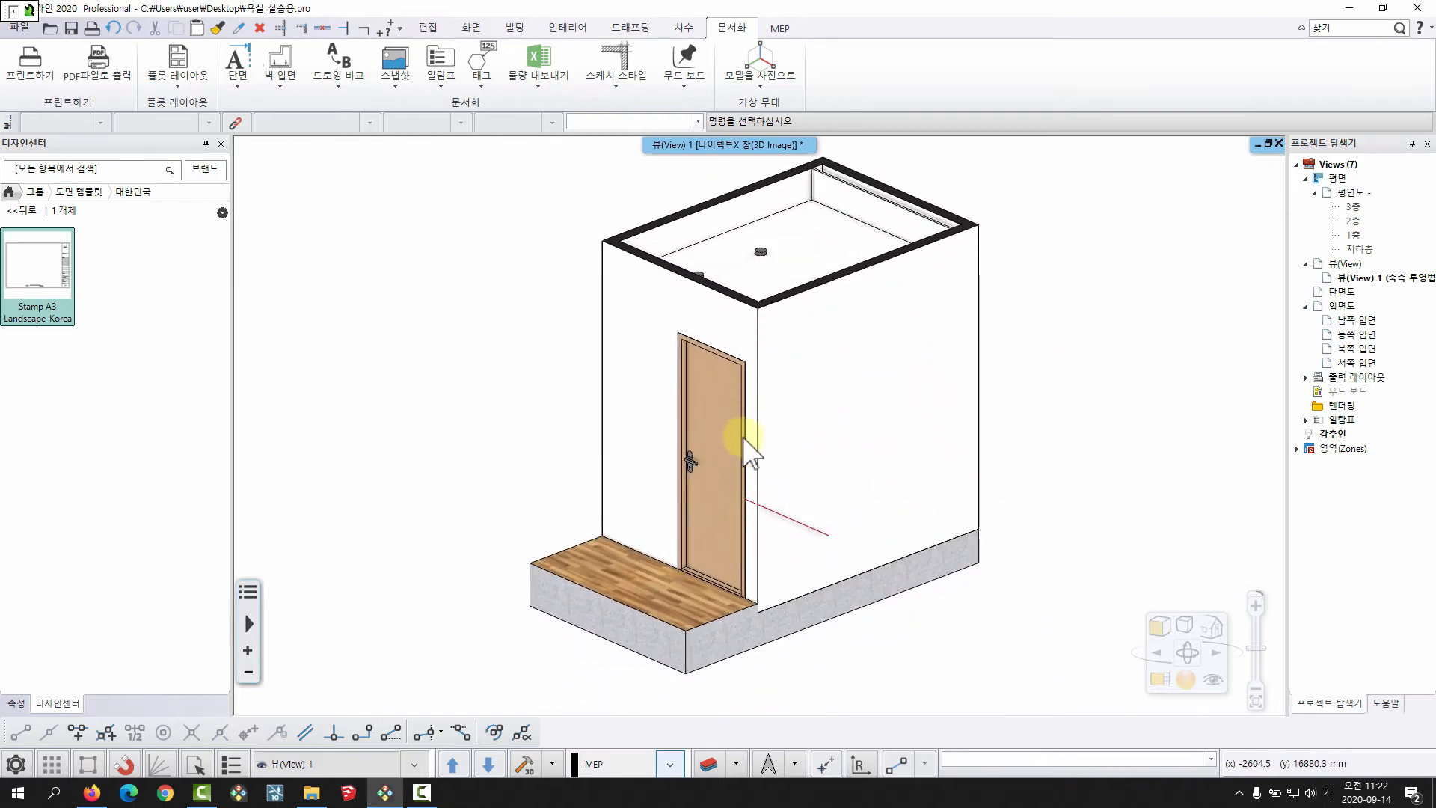
middle_click_drag(778, 456, 771, 457)
Step: Hide the door, its wall and the long side wall in the 3D view to expose the bathroom interior
left_click(696, 415)
left_click(628, 388)
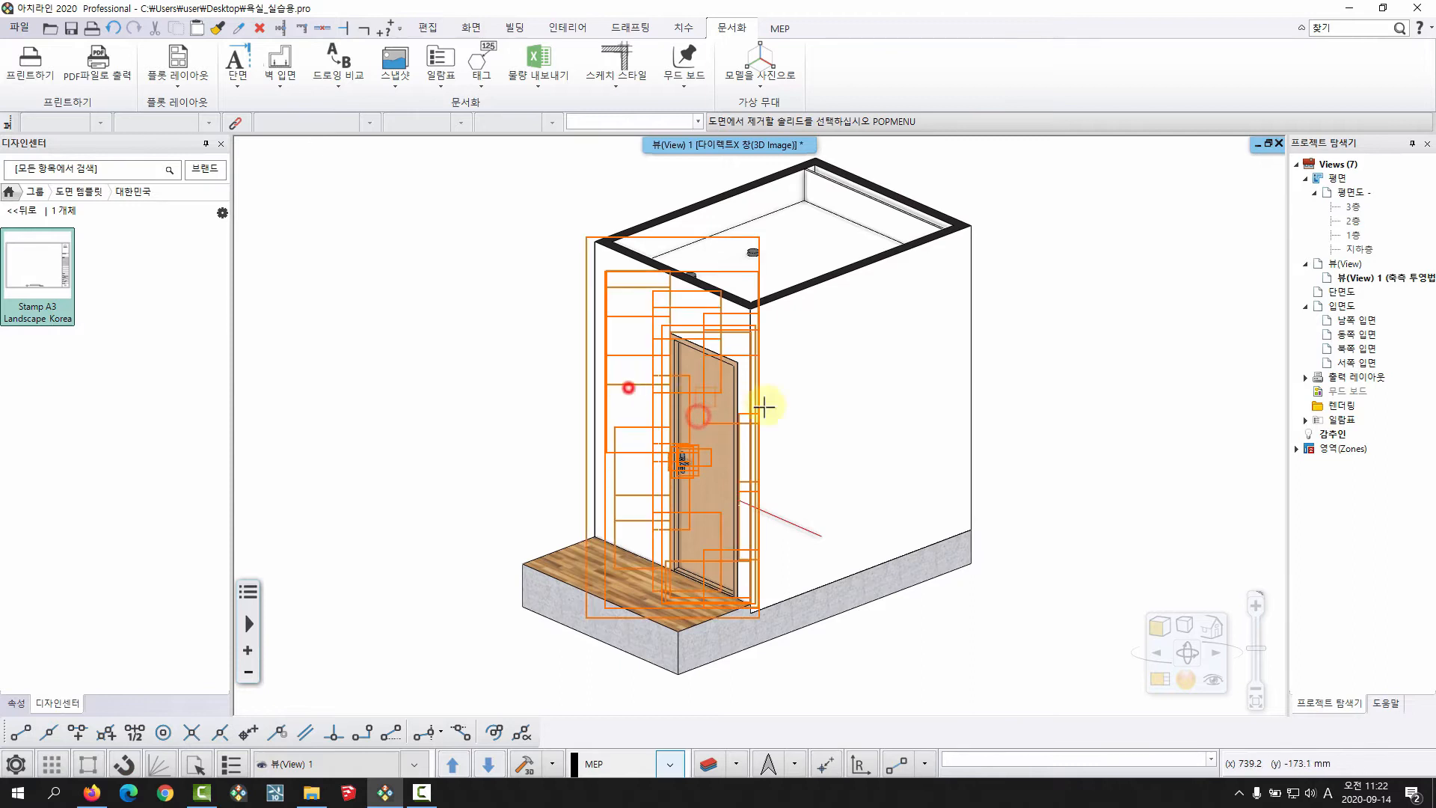
left_click(812, 408)
right_click(828, 471)
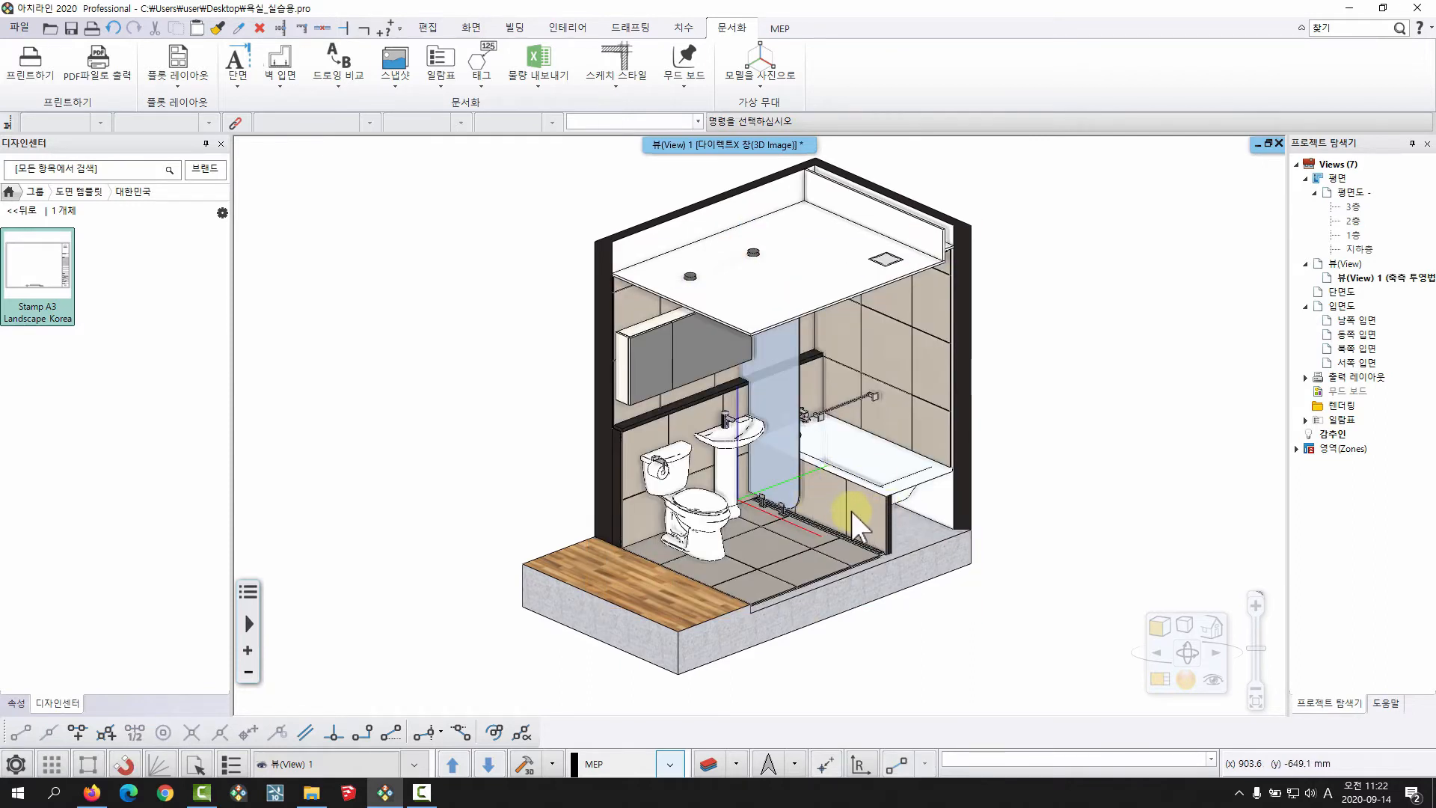
Step: Hide the floating towel bar by the bathtub and the toilet paper holder beside the toilet in the 3D view
scroll(831, 428, "up", 6)
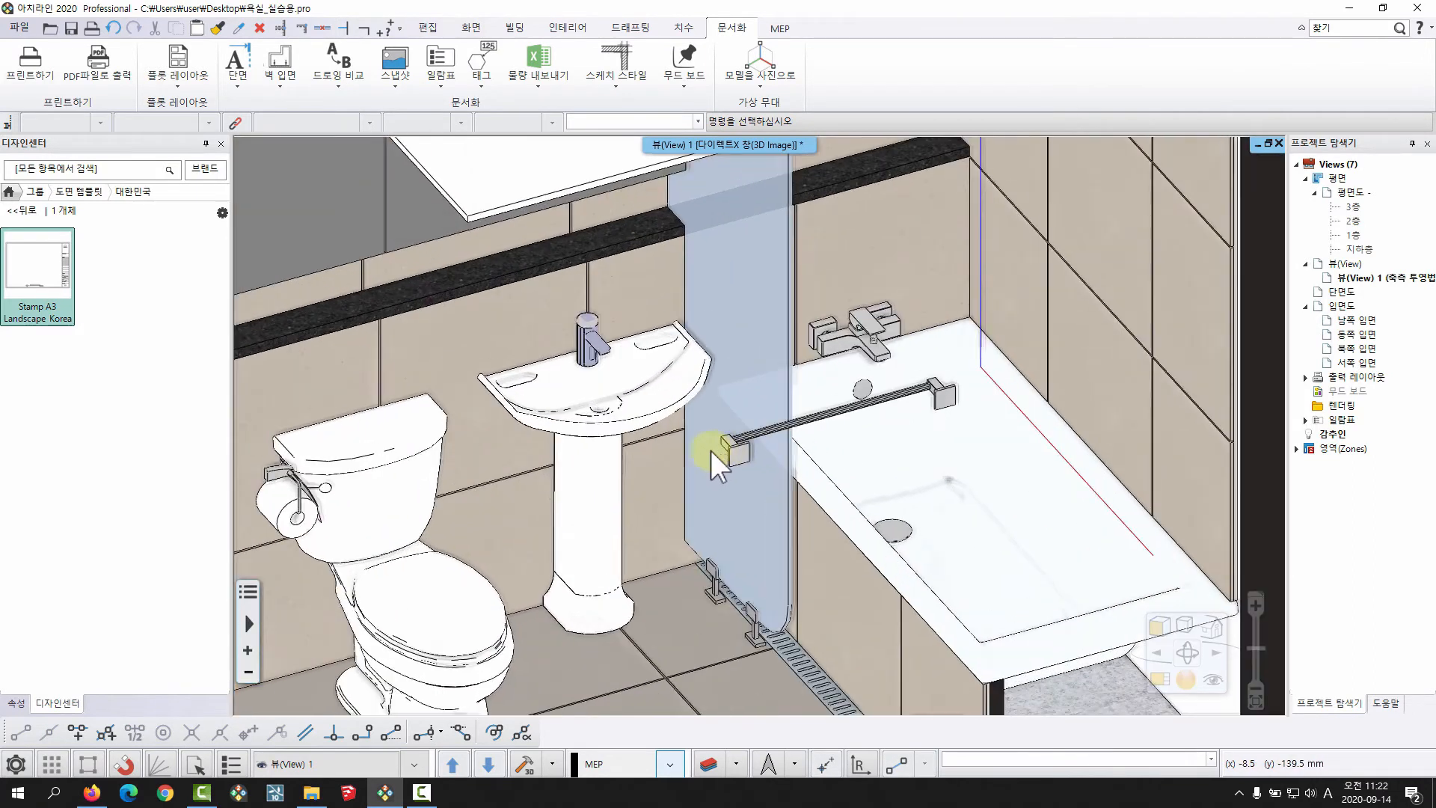
left_click(741, 447)
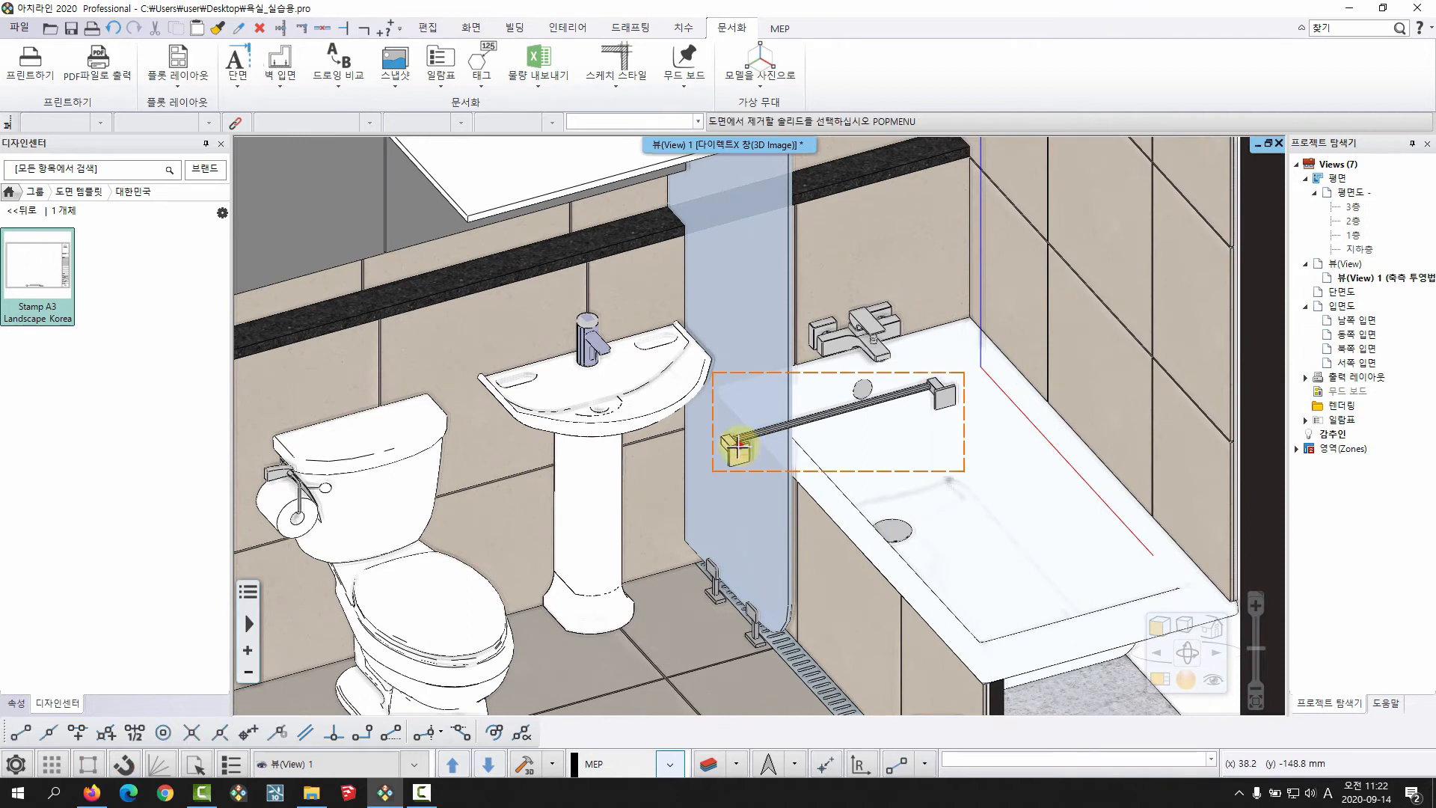
middle_click_drag(408, 512, 540, 477)
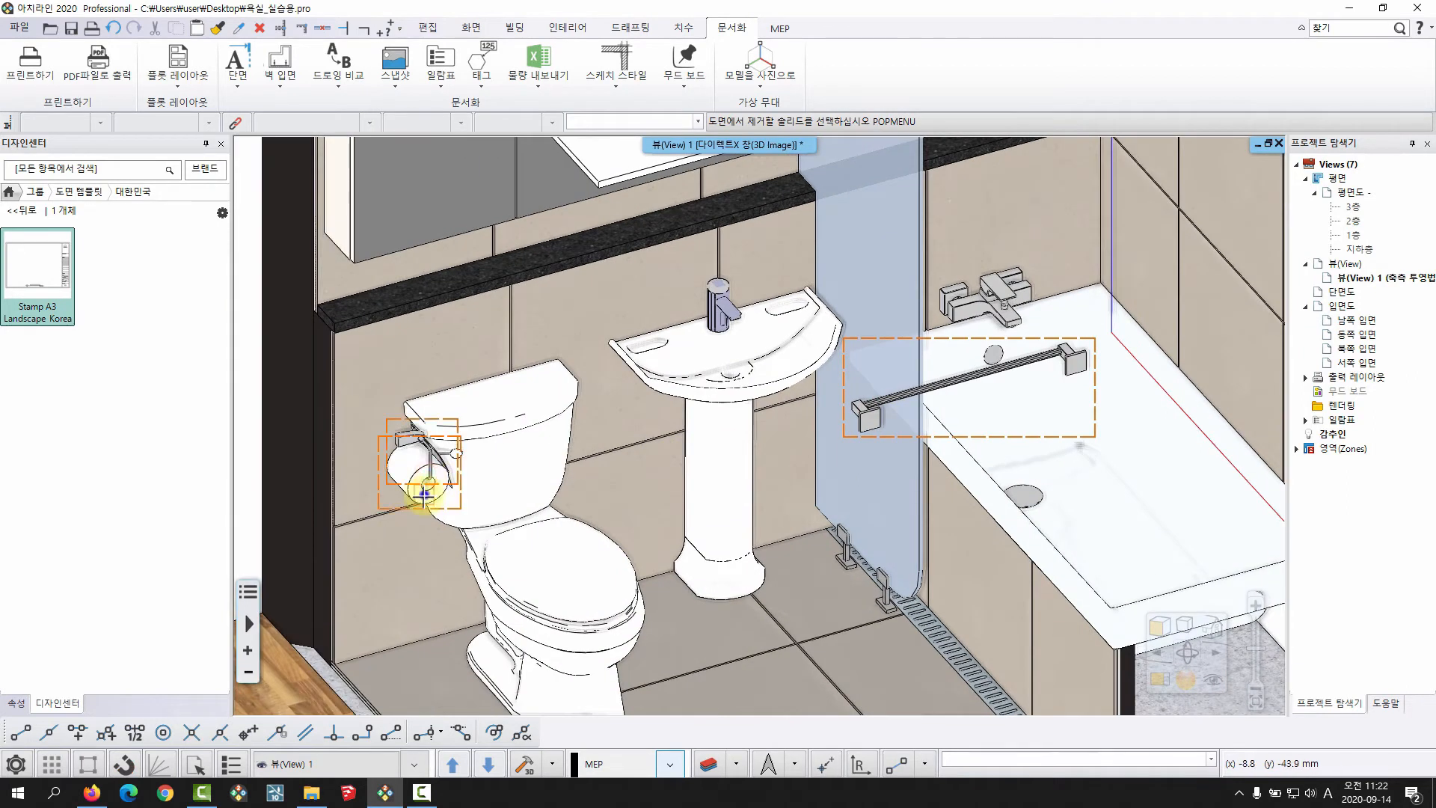
right_click(424, 494)
Step: Switch the 3D view to a perspective projection and orbit it to frame the opened bathroom interior
scroll(632, 517, "down", 6)
middle_click_drag(693, 491, 809, 506, "shift")
left_click(1213, 679)
left_click(1047, 419)
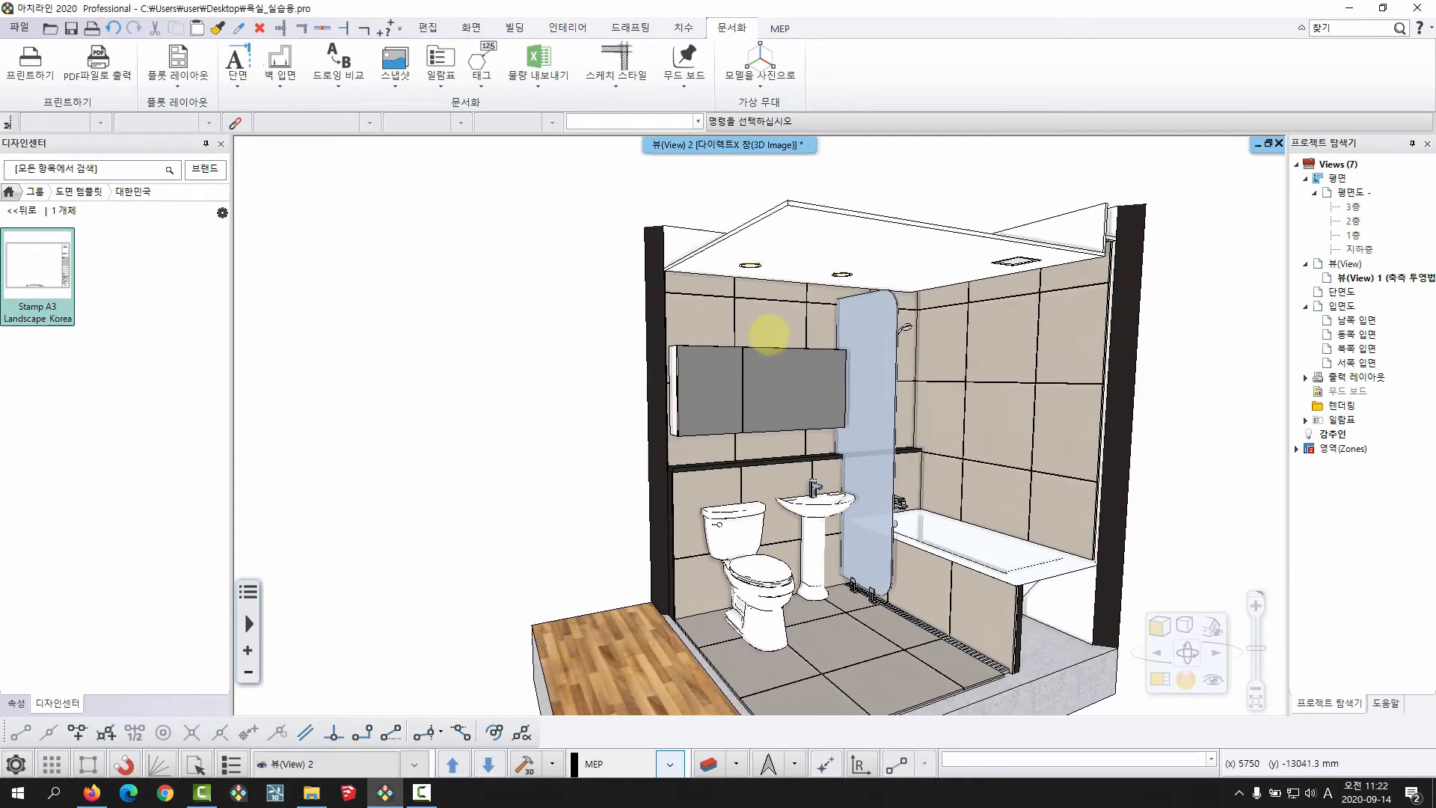
middle_click_drag(769, 336, 729, 406, "shift")
scroll(755, 398, "up", 1)
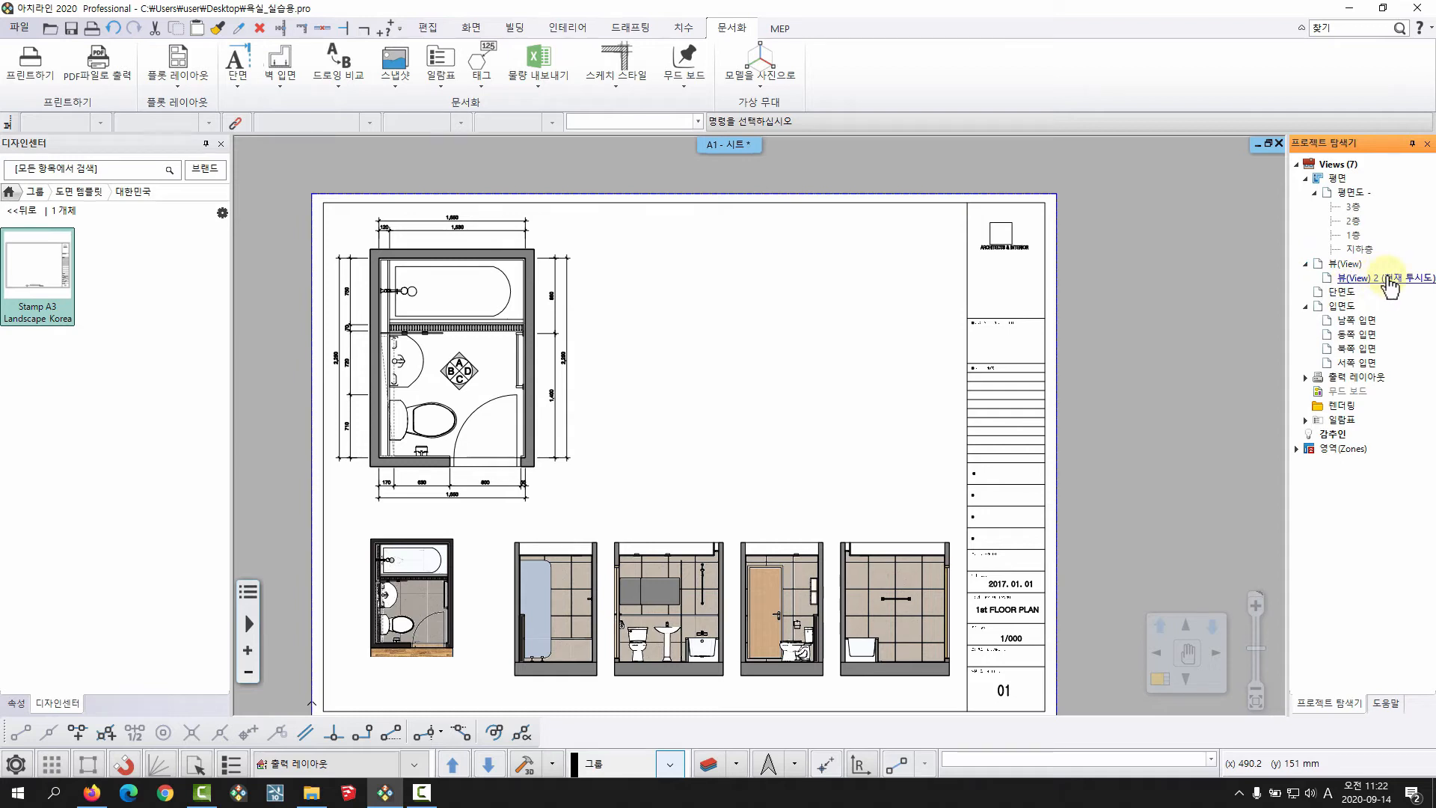
Step: Place the View 2 perspective on the A1 sheet at scale 1:100 between plan and title block, about 149 mm wide
left_click_drag(1389, 282, 664, 426)
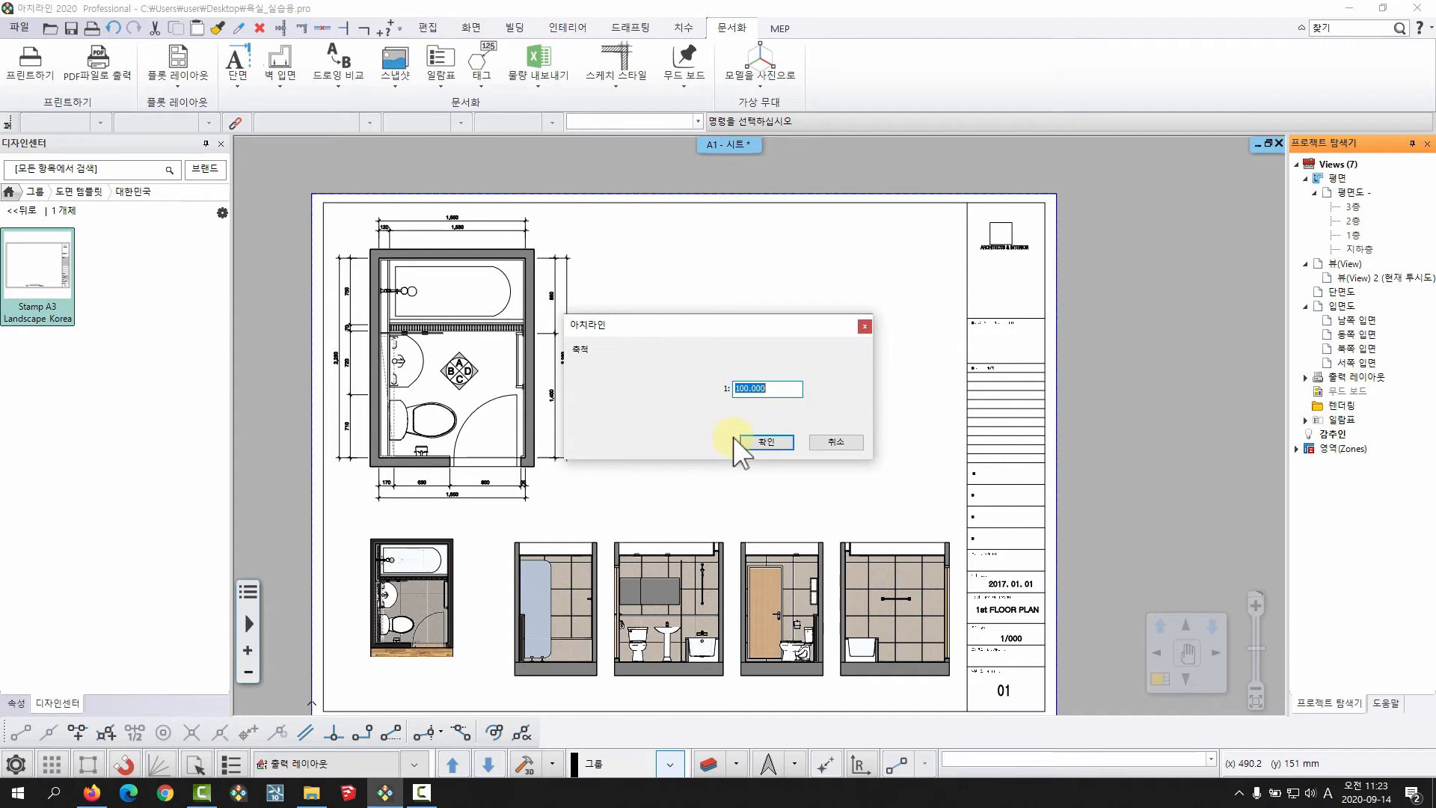
left_click(766, 441)
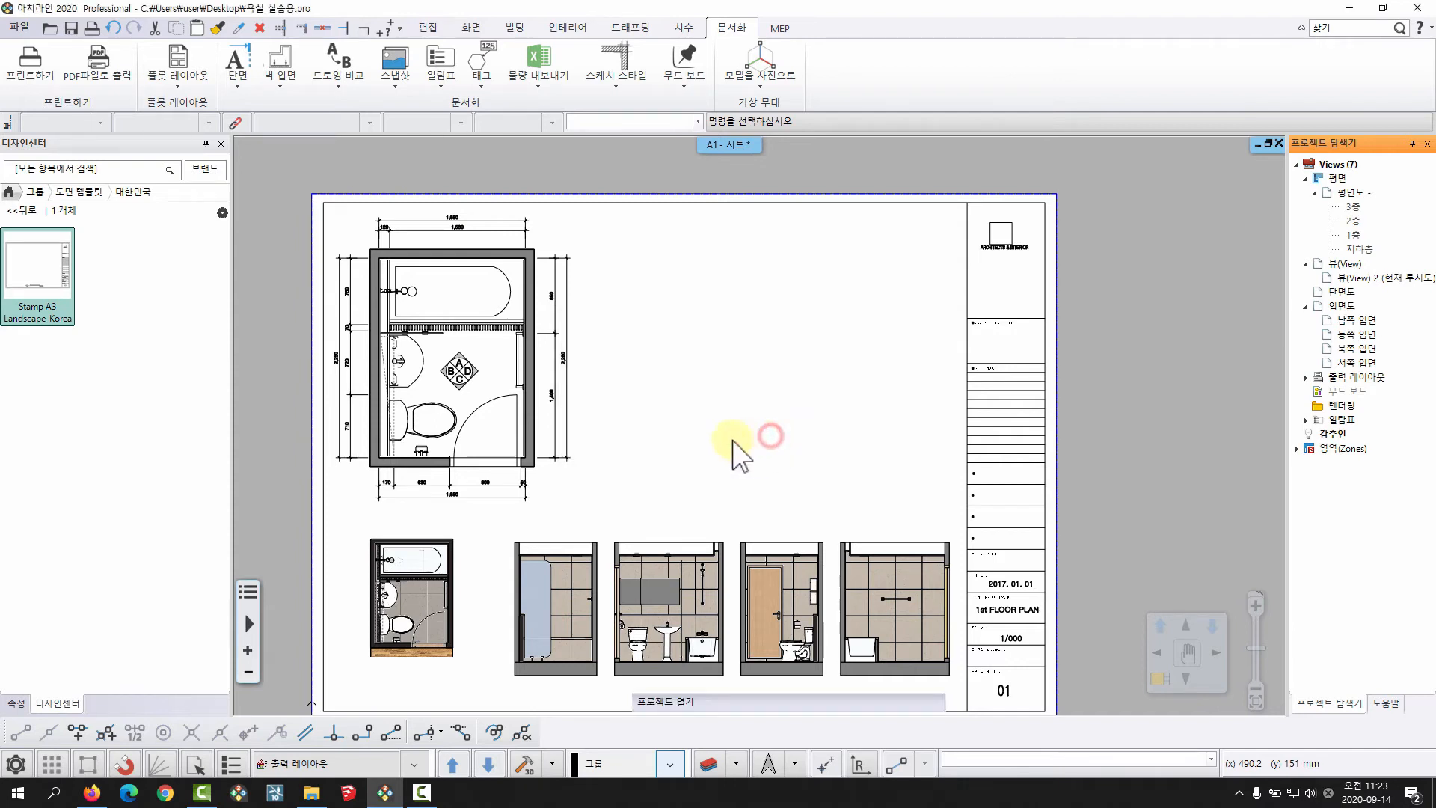
left_click(586, 511)
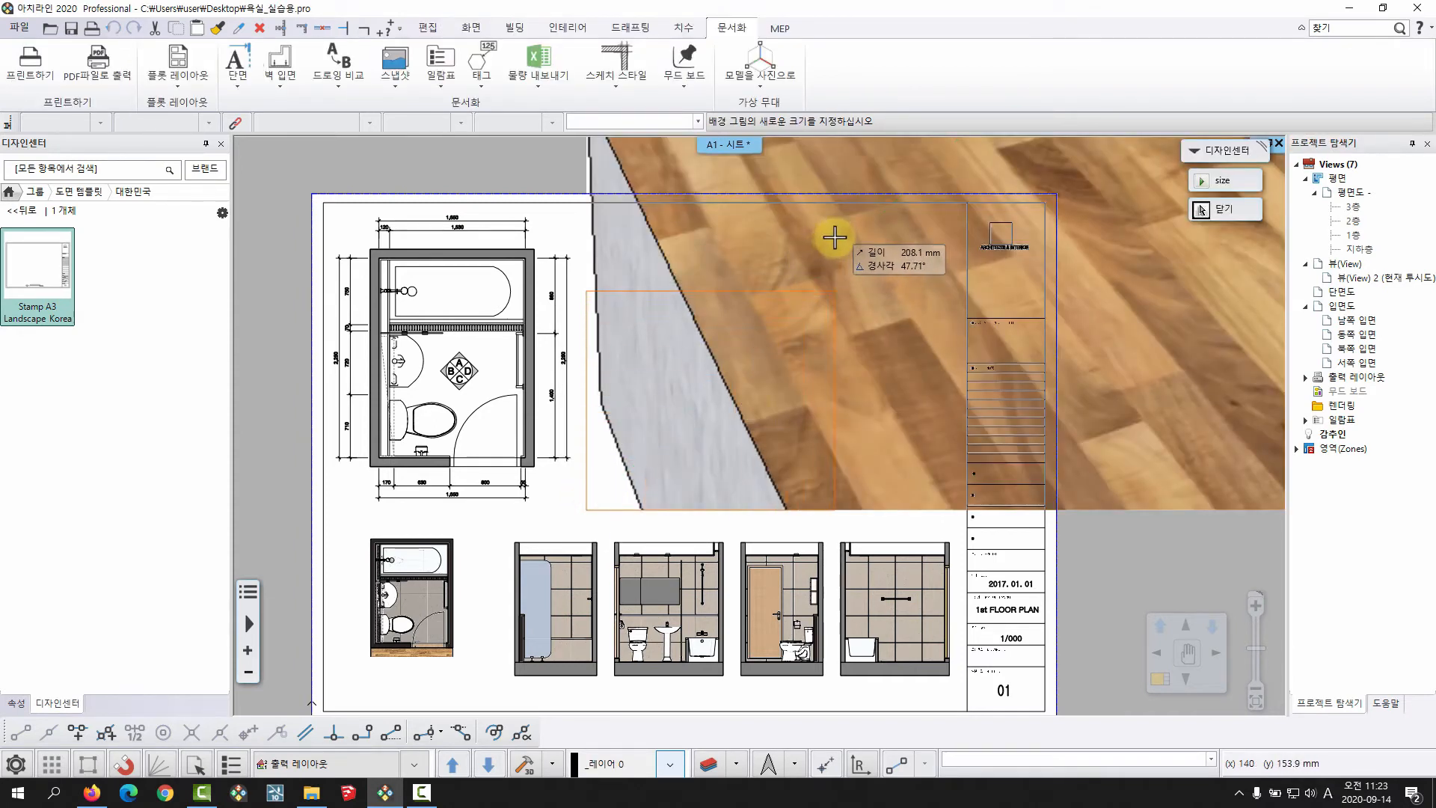
left_click(848, 209)
scroll(783, 460, "up", 4)
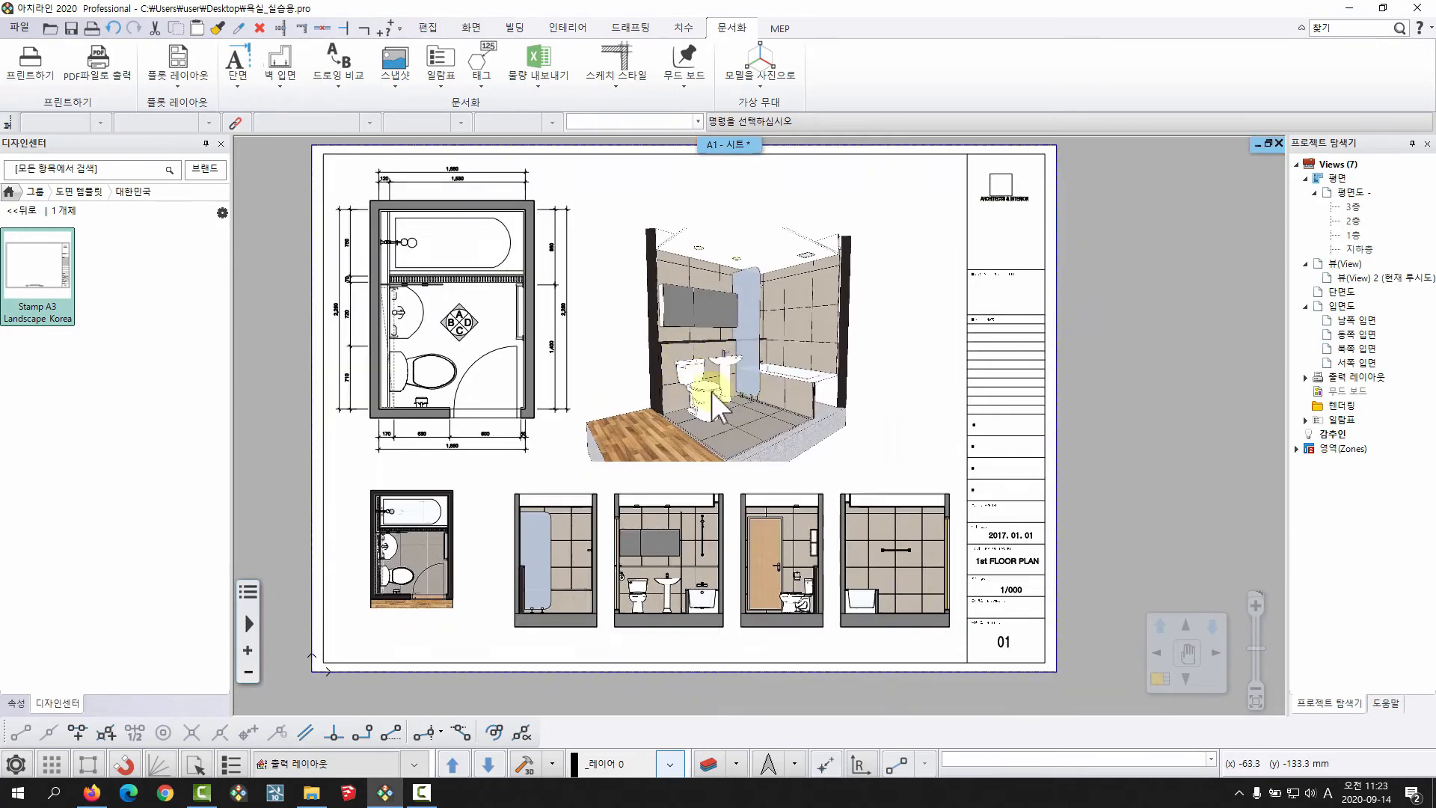
Step: Move the perspective image straight up about 13 mm on the sheet
left_click(783, 460)
left_click(746, 398)
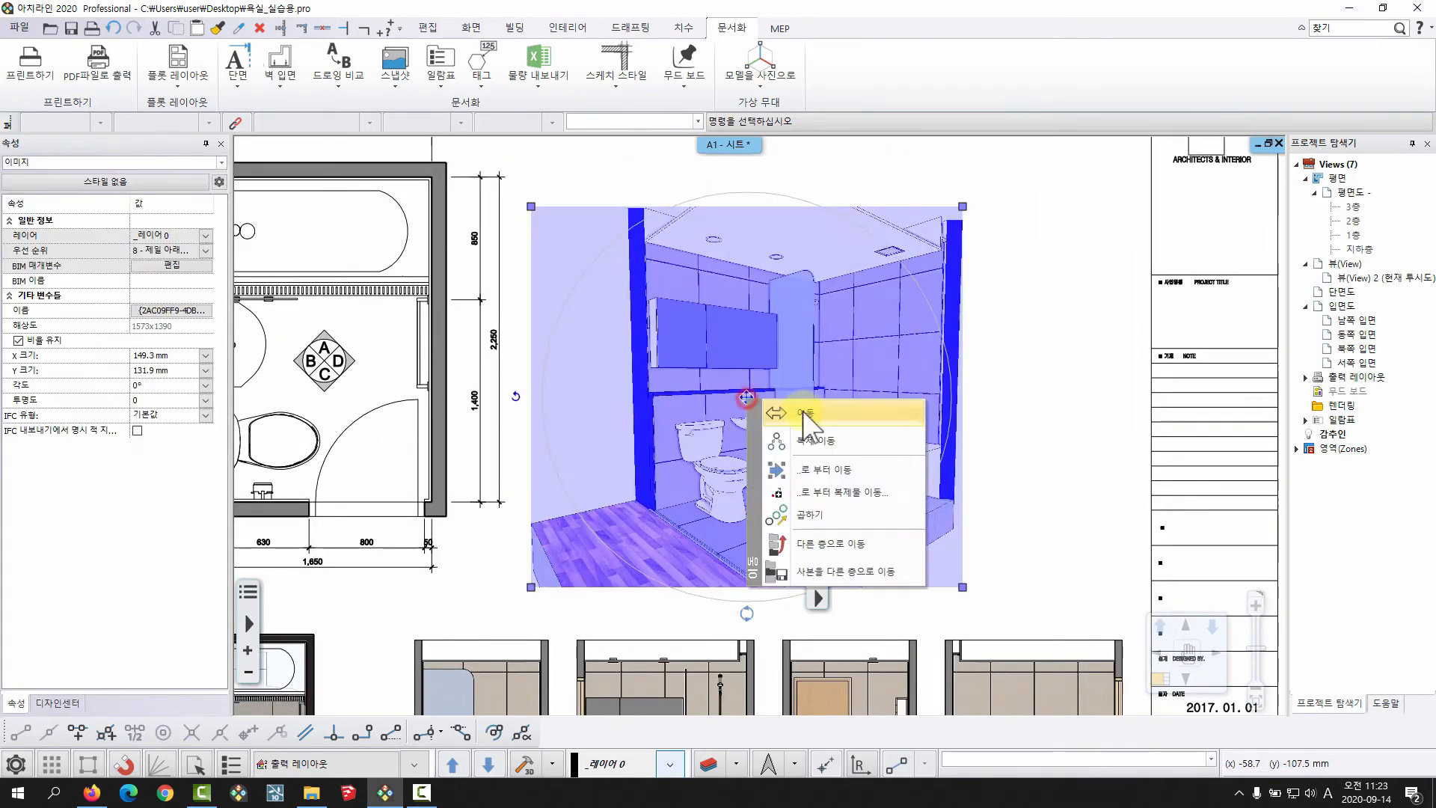
left_click(802, 412)
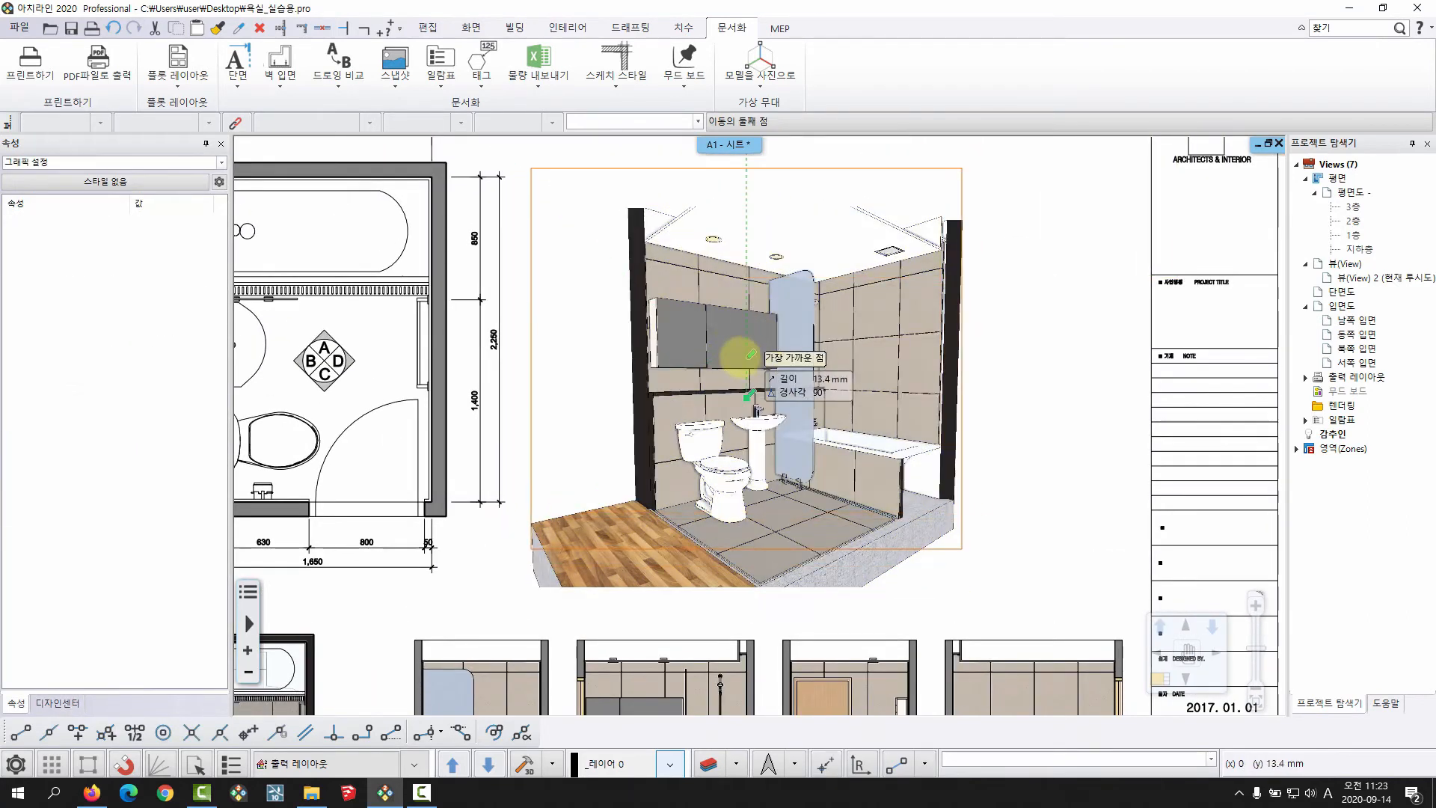
left_click(742, 357)
scroll(699, 387, "down", 3)
key("Escape")
scroll(709, 408, "up", 2)
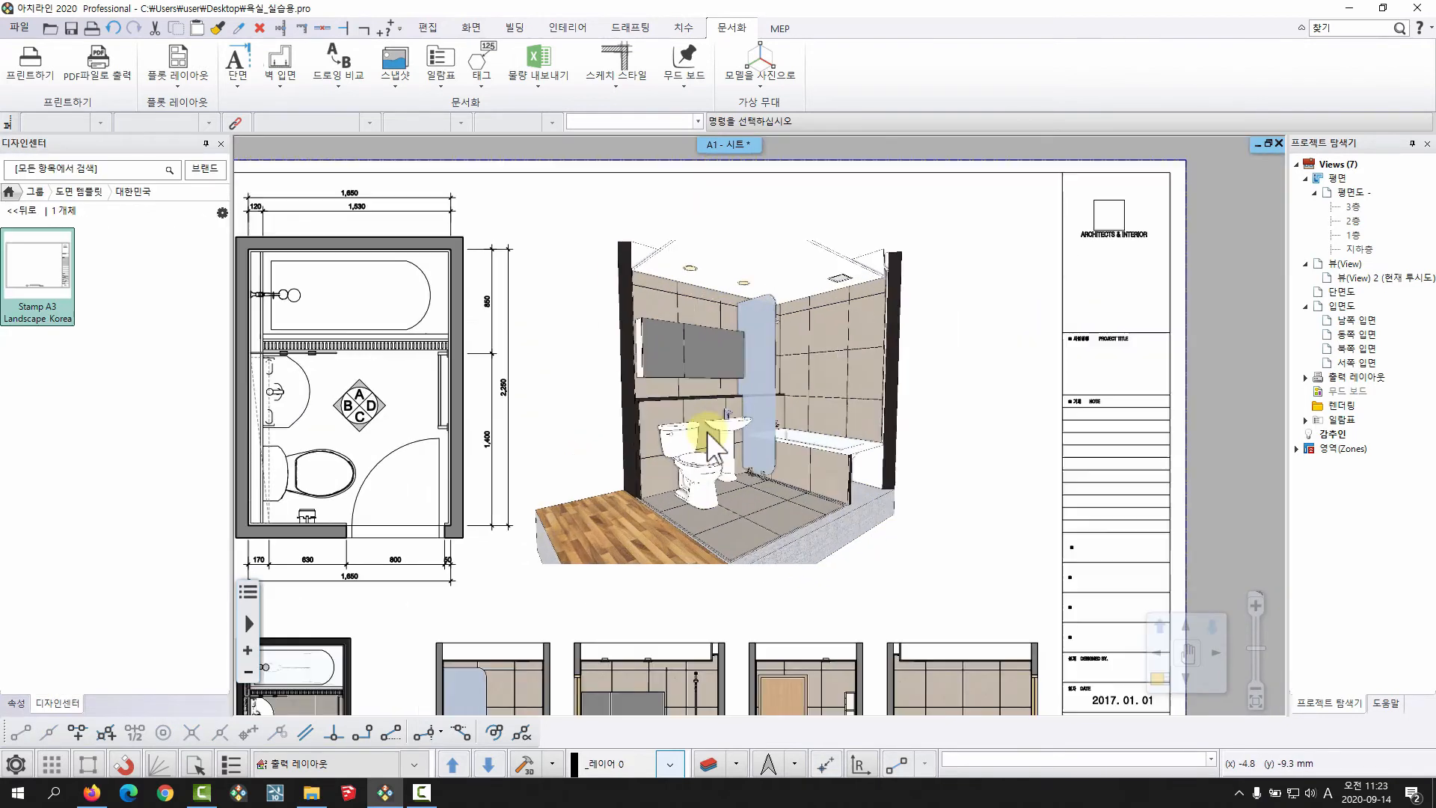
Step: Crop the perspective image about 24 mm on its left side and trim its right side to the dark wall's outer edge
left_click(706, 431)
right_click(737, 564)
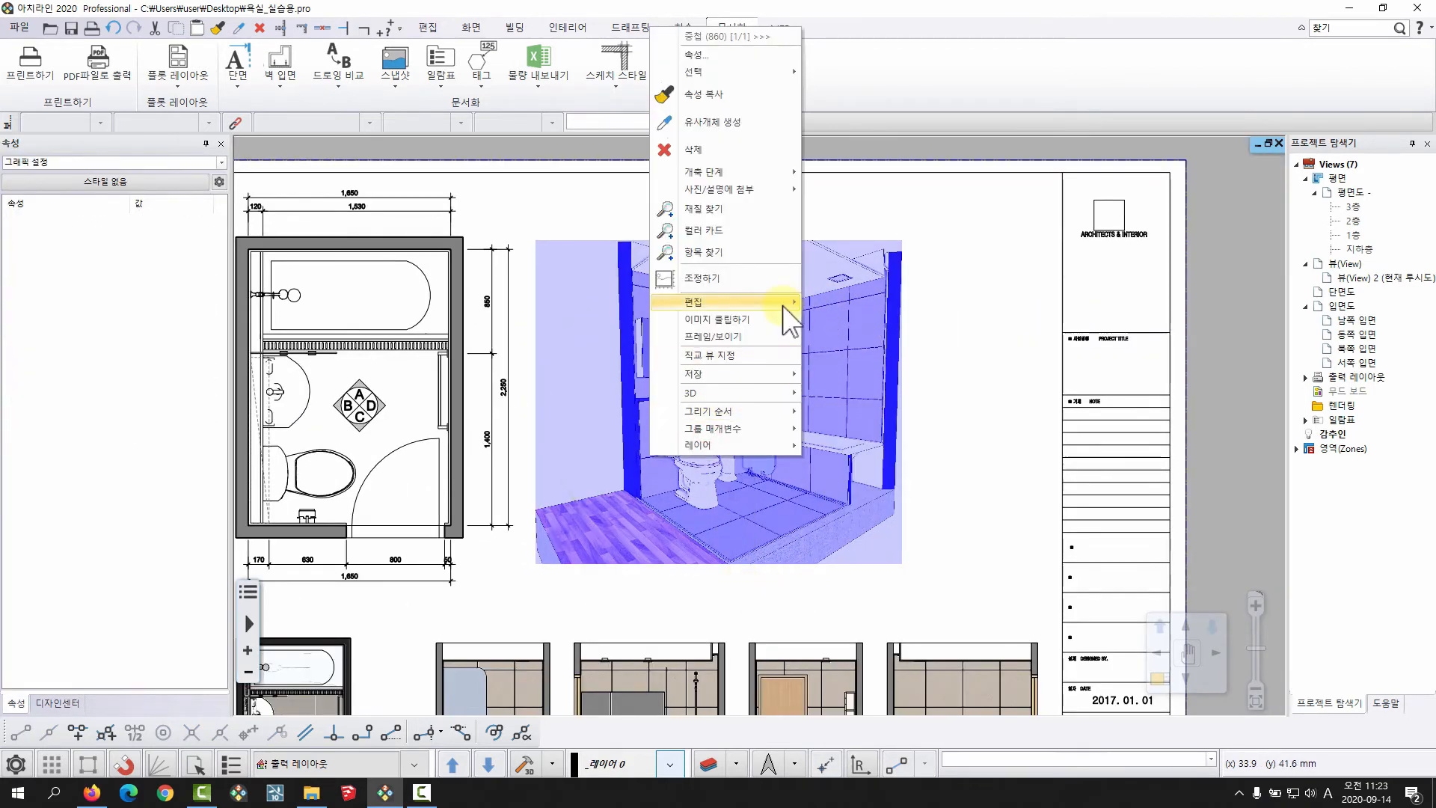
mouse_move(784, 304)
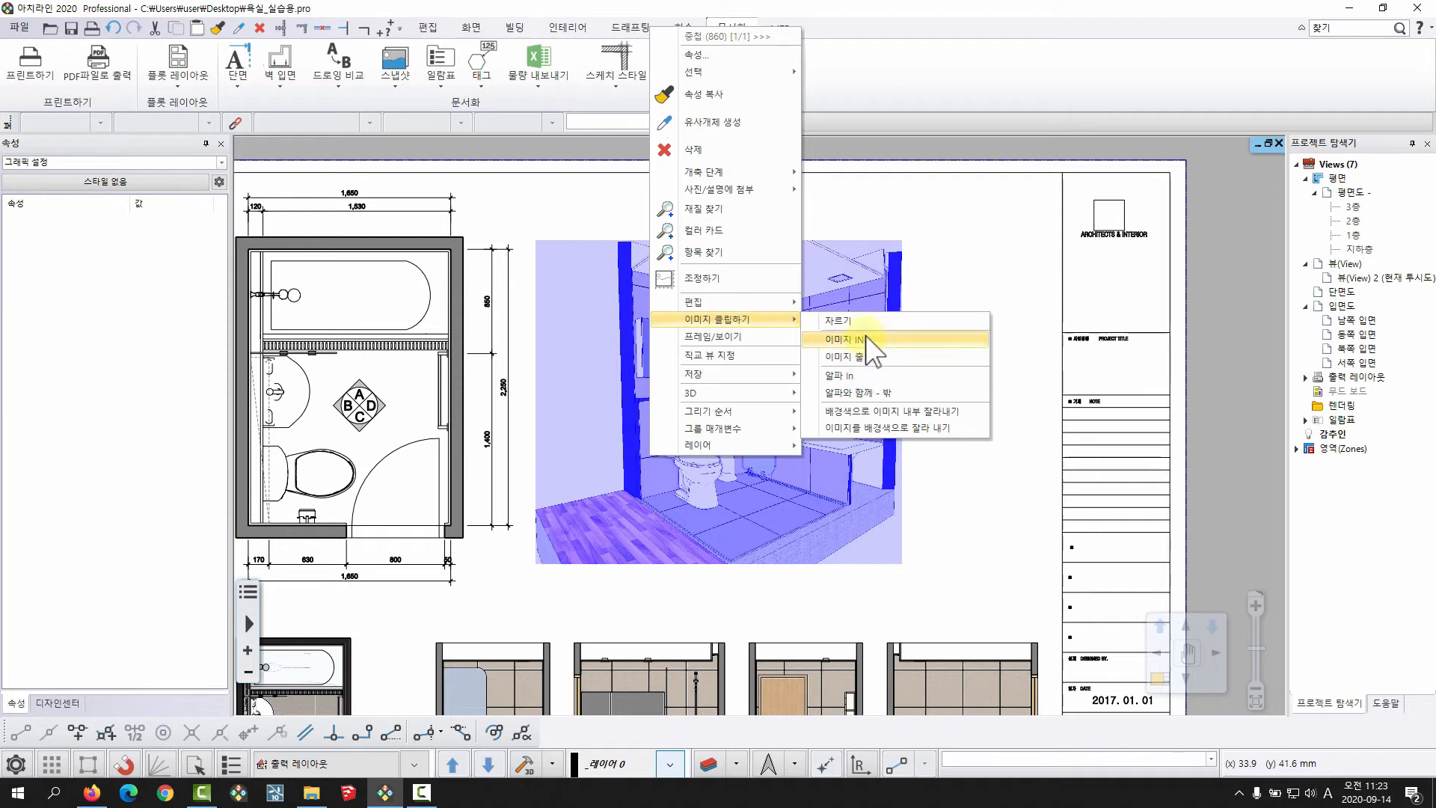
left_click(832, 320)
left_click(536, 422)
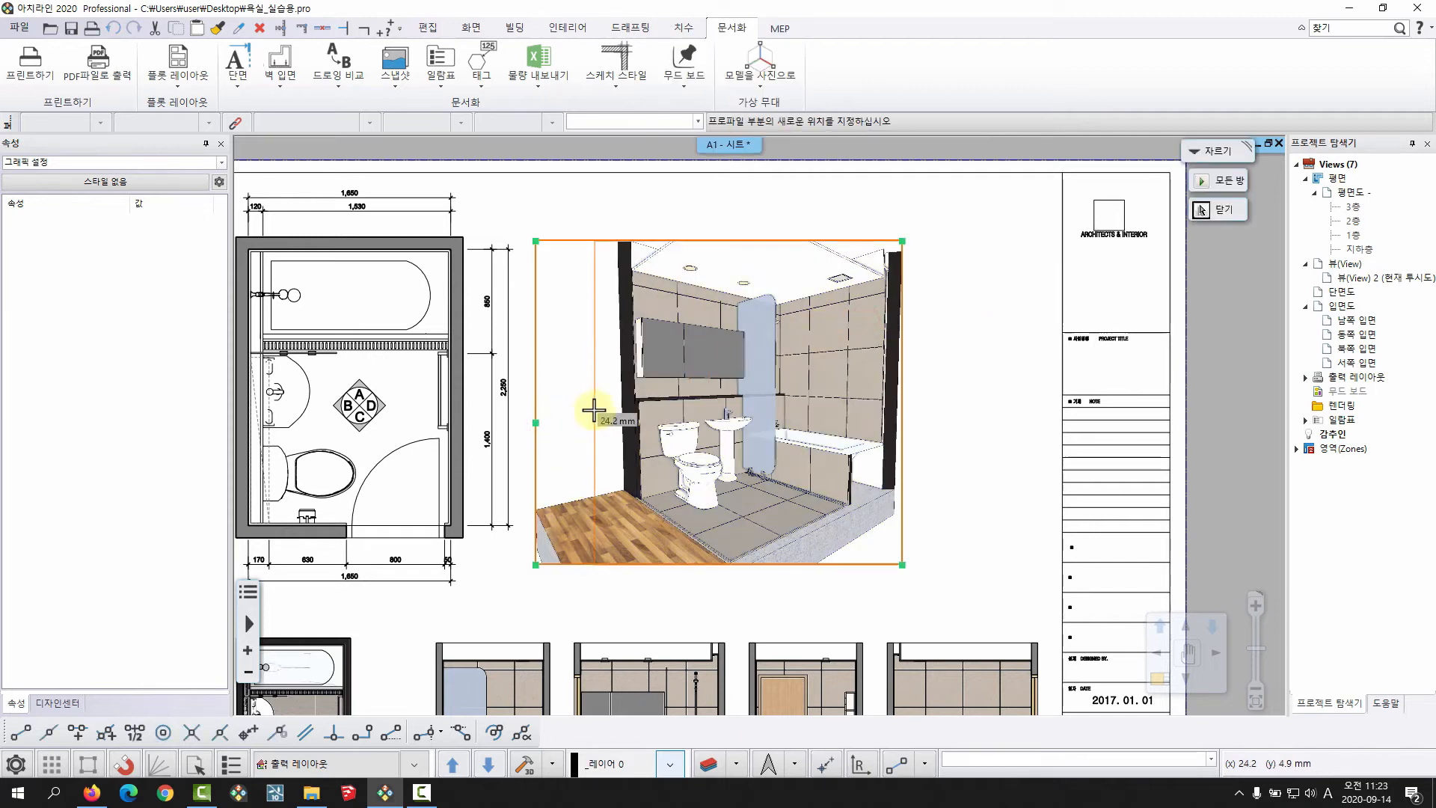
left_click(594, 408)
left_click(895, 404)
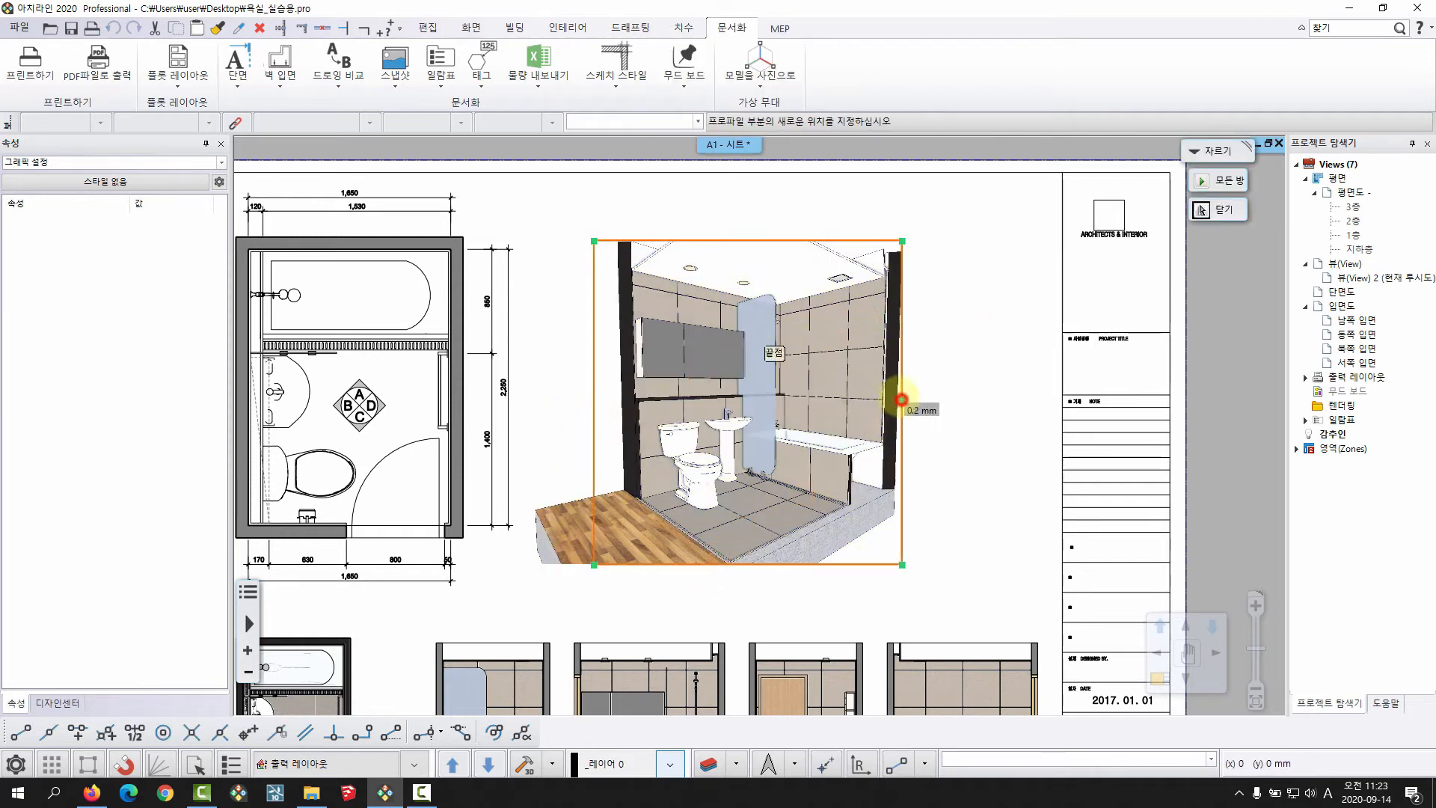
scroll(840, 256, "up", 3)
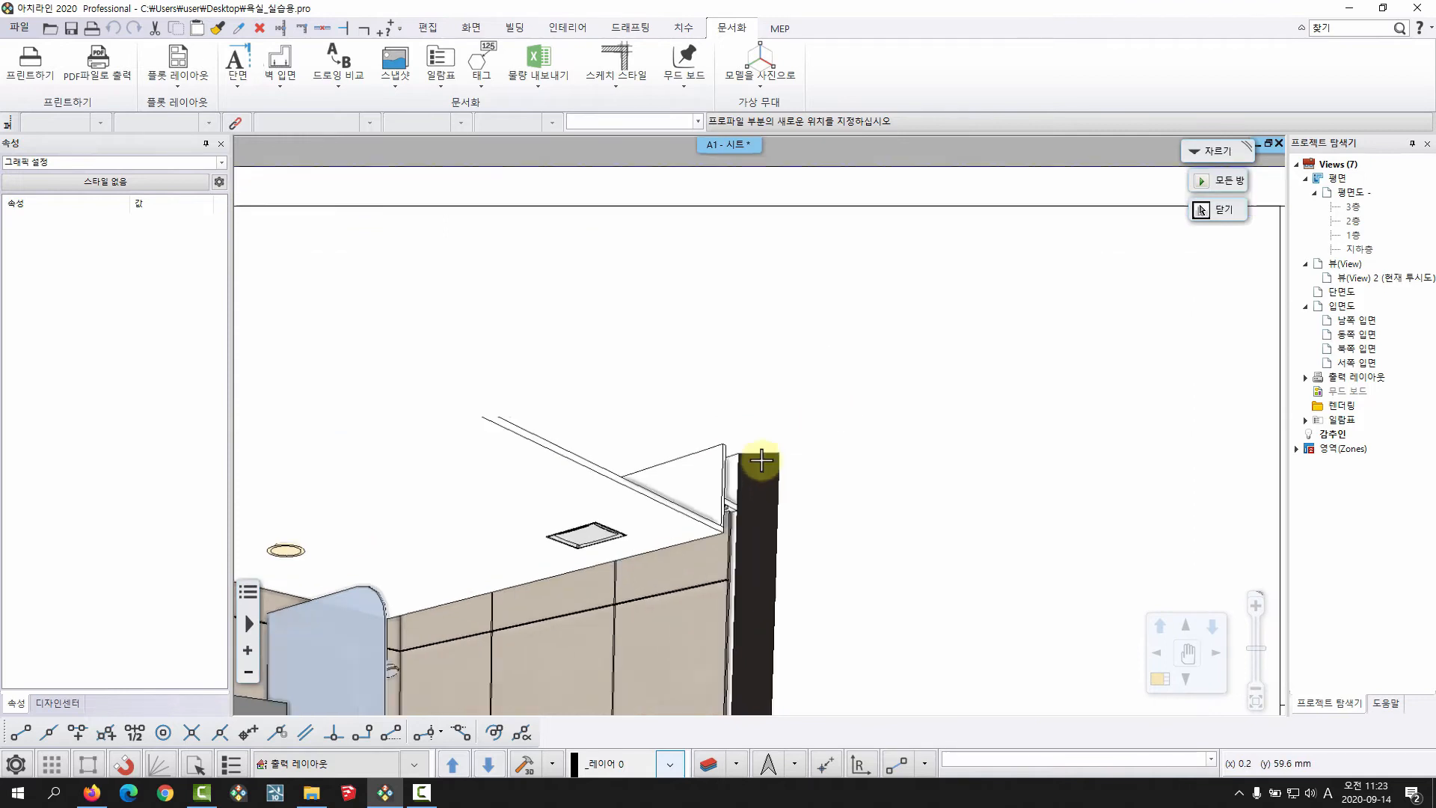
left_click(778, 460)
scroll(657, 383, "down", 3)
middle_click_drag(657, 384, 643, 335)
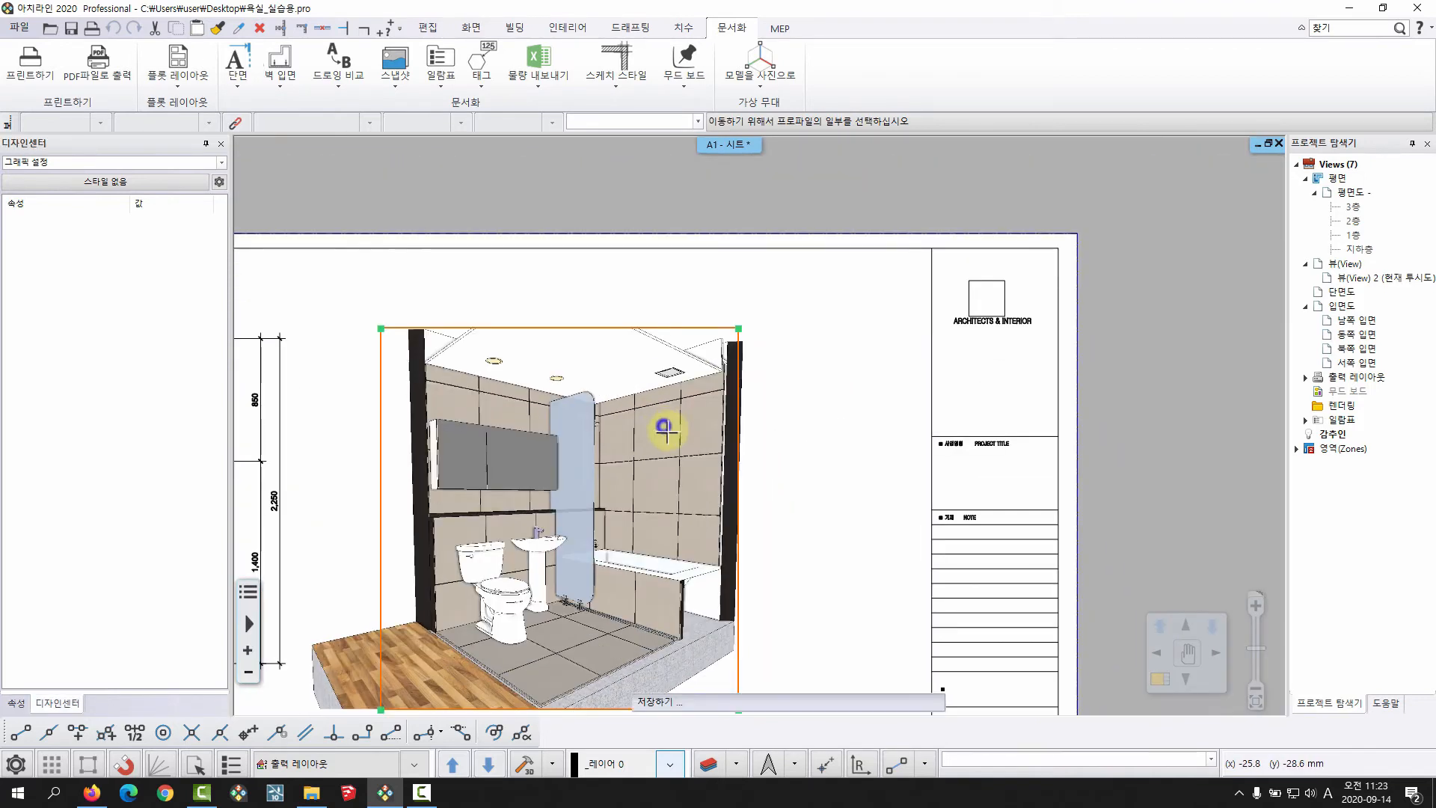
right_click(648, 436)
Step: Move the cropped perspective image horizontally to the left, closer to the dimensioned plan
scroll(650, 433, "down", 1)
middle_click_drag(651, 407, 676, 325)
left_click(619, 497)
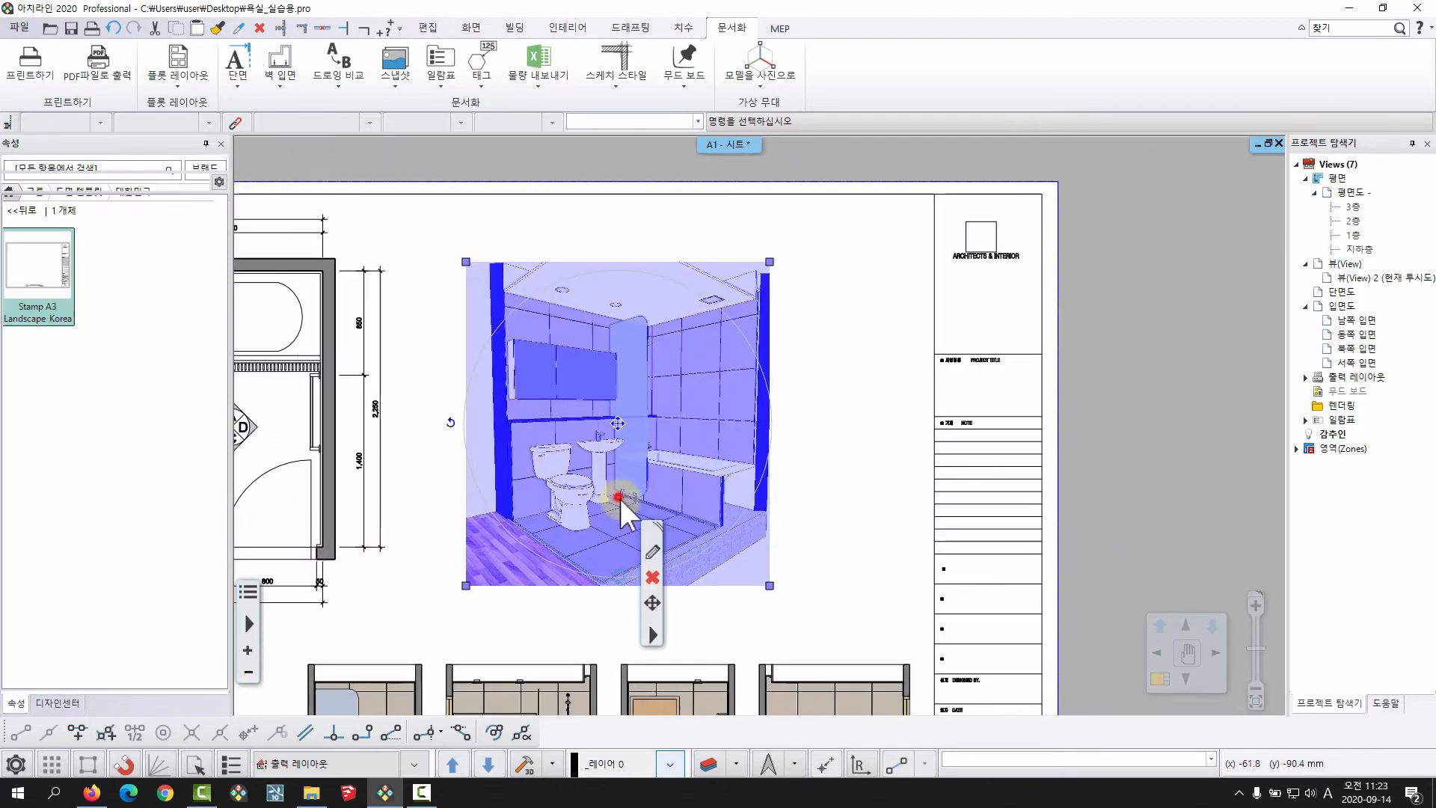
right_click(609, 413)
left_click(668, 440)
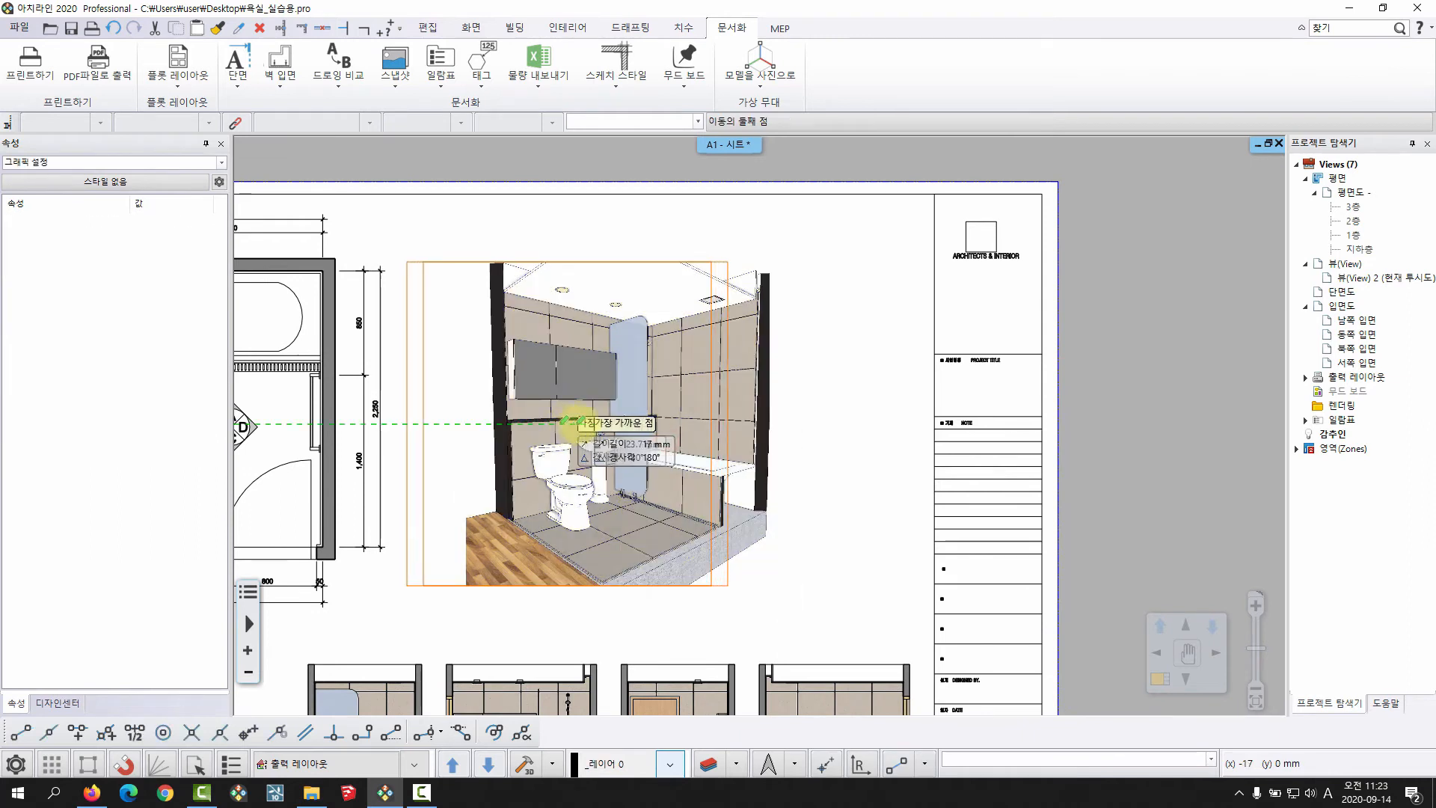
left_click(587, 421)
key("Escape")
Step: Examine the upper parts of the elevations on the sheet up close and review the overall layout
scroll(785, 370, "down", 3)
scroll(764, 368, "up", 3)
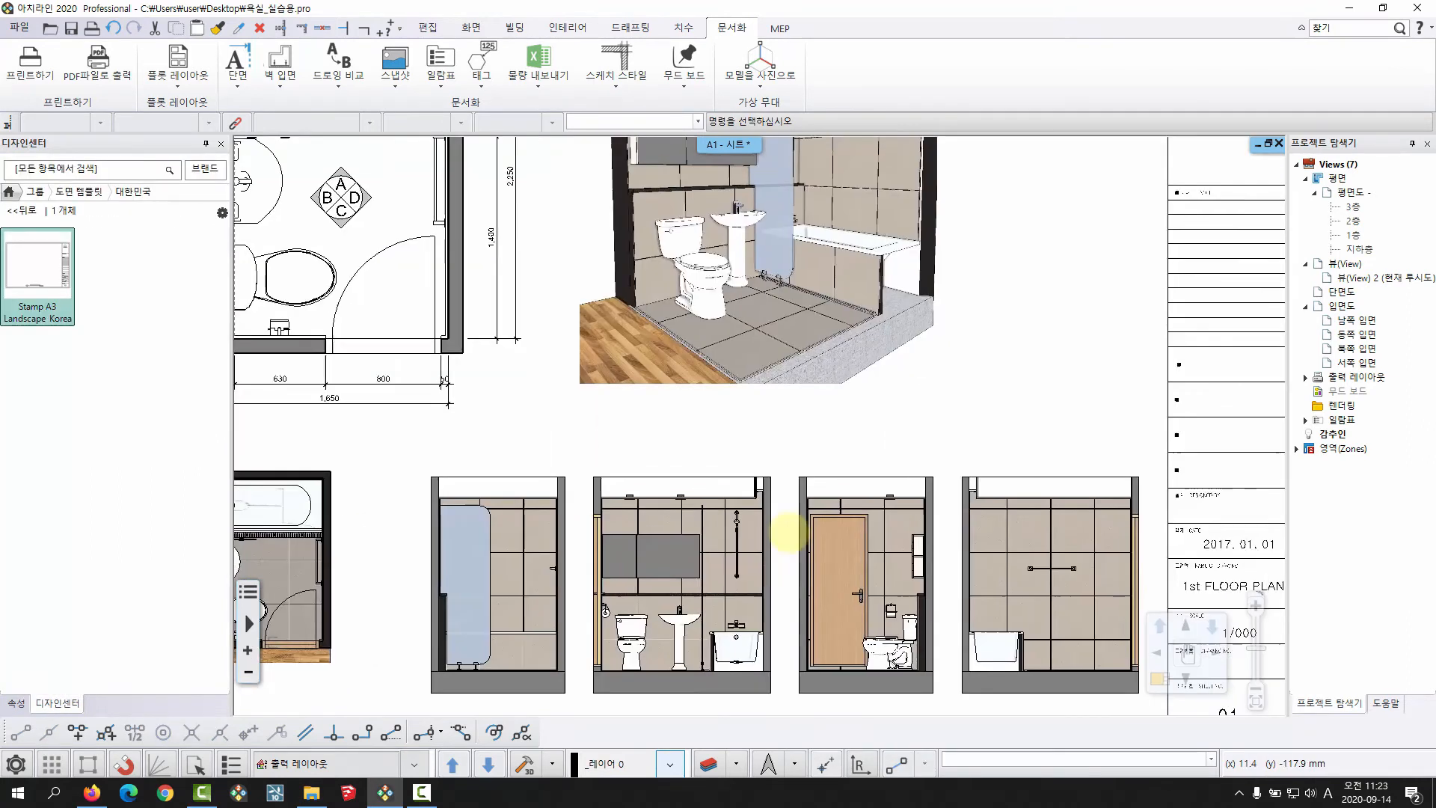
scroll(666, 497, "up", 4)
scroll(747, 469, "down", 2)
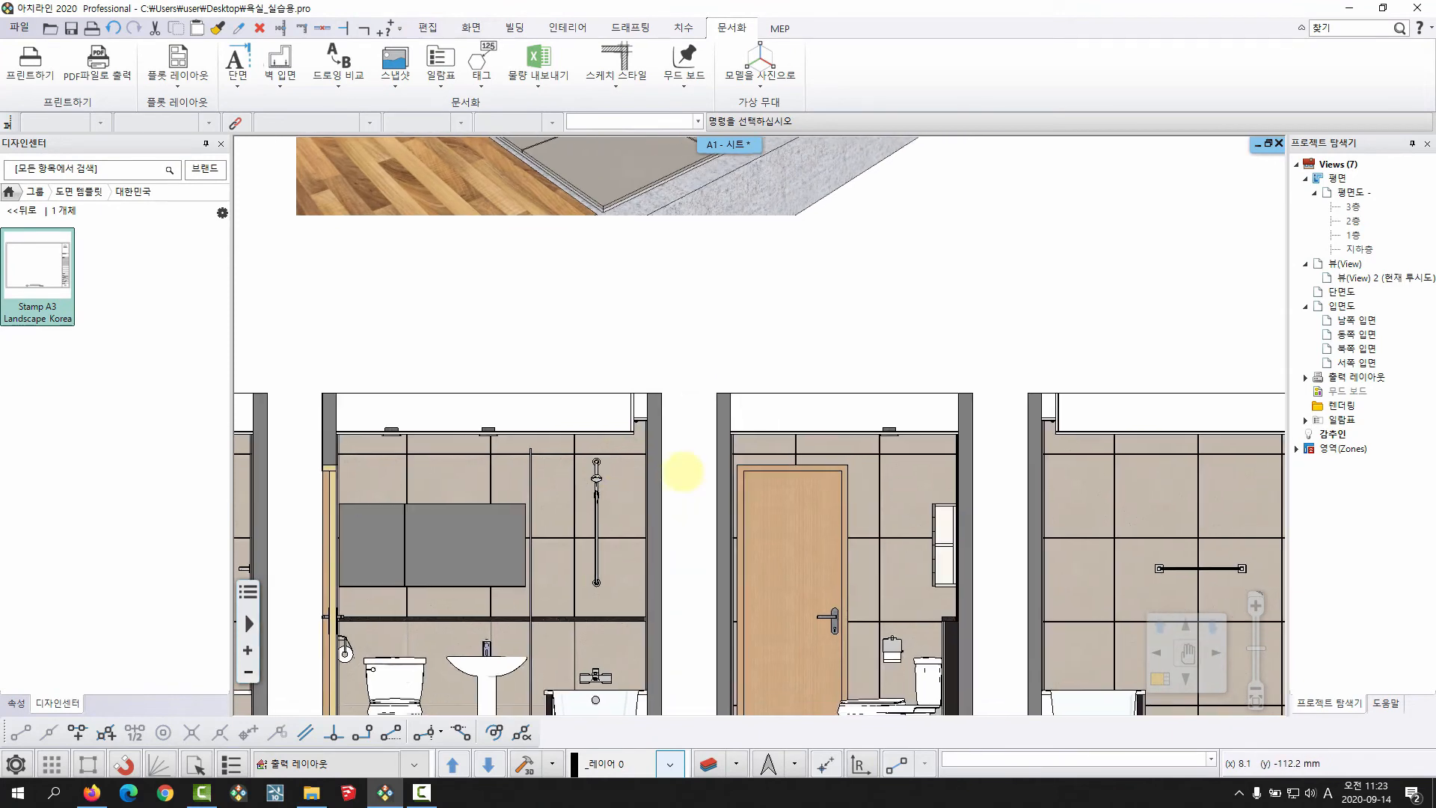
scroll(651, 487, "down", 3)
scroll(740, 471, "up", 5)
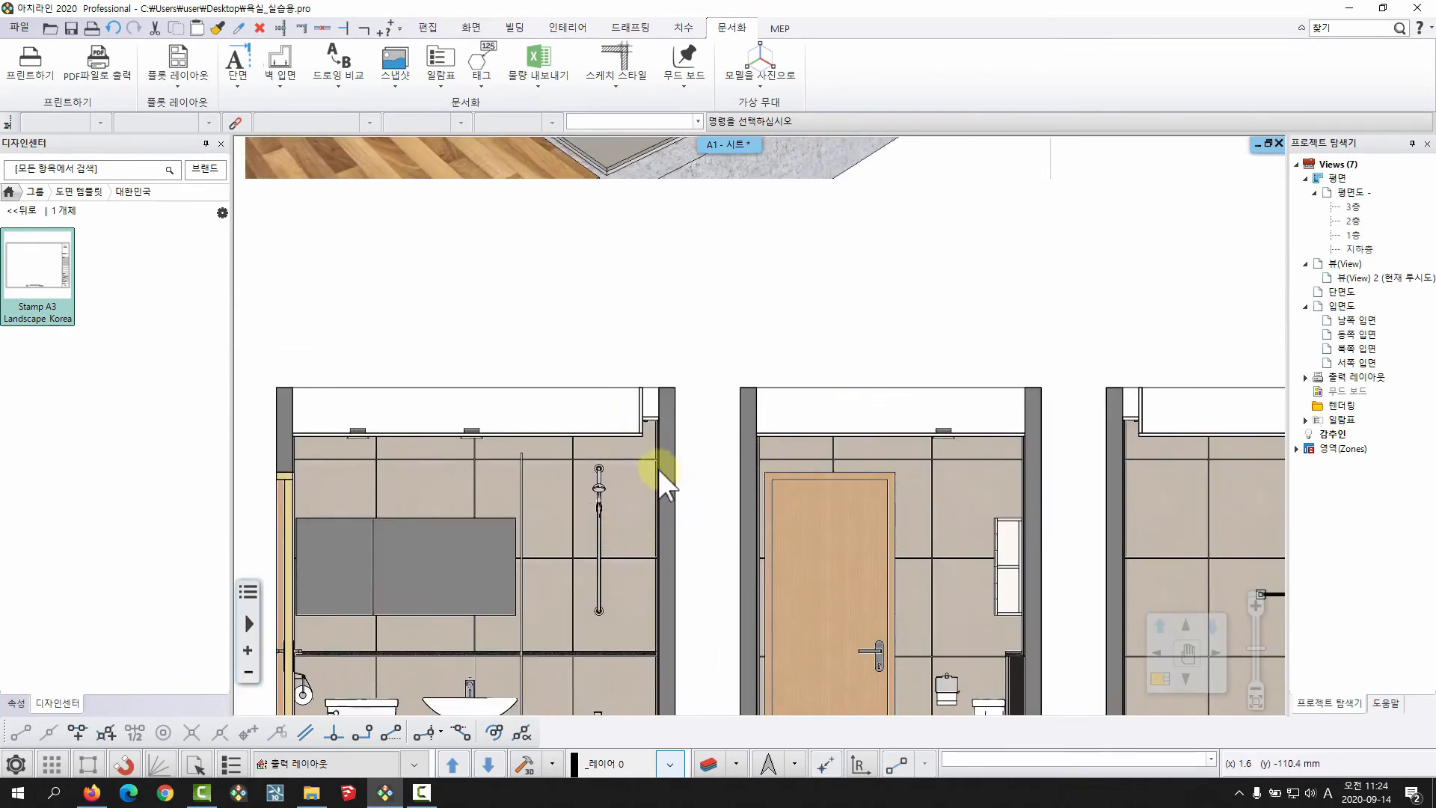
scroll(651, 469, "down", 3)
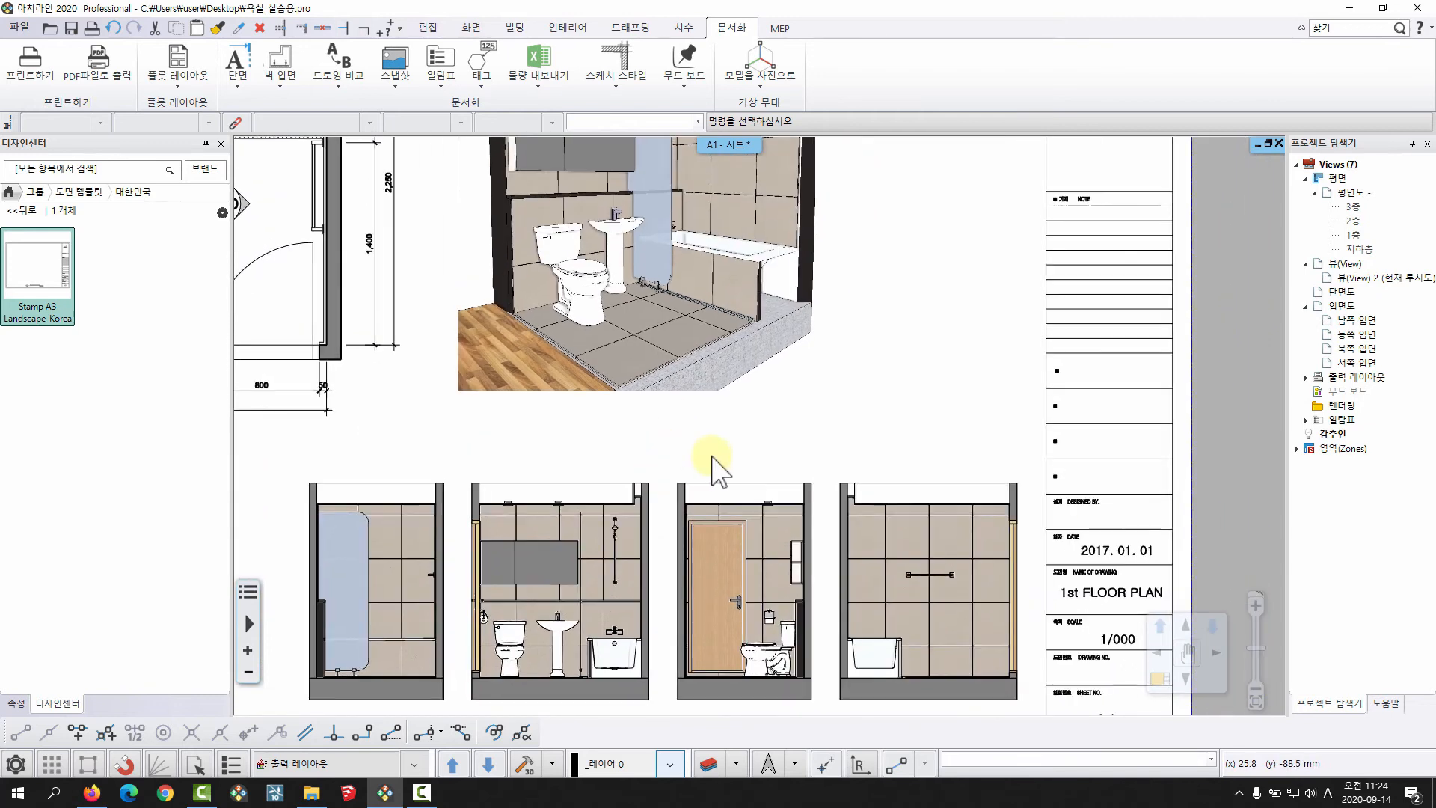
scroll(689, 563, "down", 3)
middle_click_drag(688, 563, 702, 510)
middle_click_drag(729, 460, 751, 503)
Step: Examine the stepped ceiling corner above the shower in the W elevation, working in the floor plan view
key("F4")
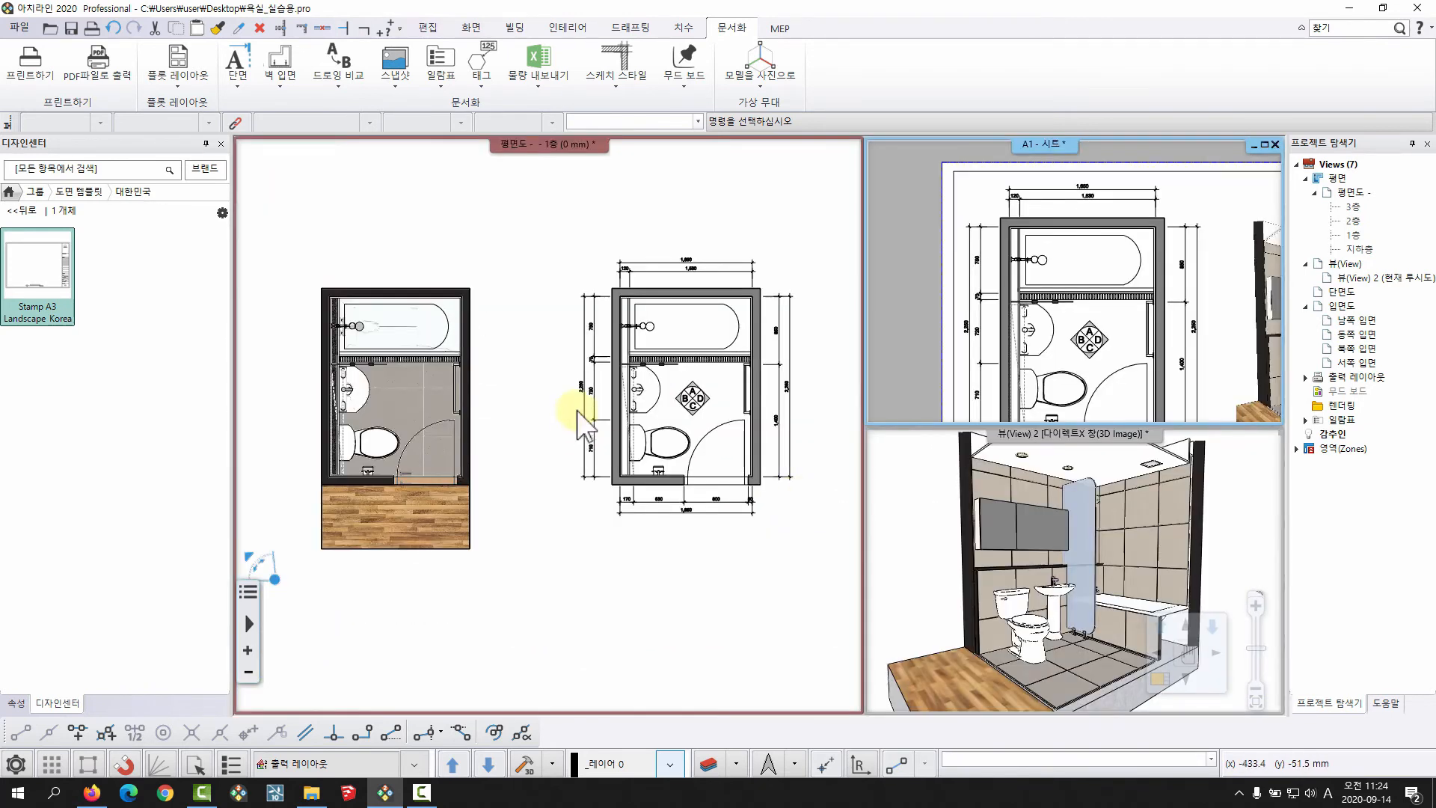
middle_click_drag(581, 410, 550, 493)
scroll(557, 494, "down", 1)
scroll(558, 494, "down", 2)
middle_click_drag(606, 274, 599, 379)
scroll(540, 293, "up", 3)
middle_click_drag(540, 299, 600, 379)
scroll(606, 337, "up", 1)
middle_click_drag(519, 357, 650, 407)
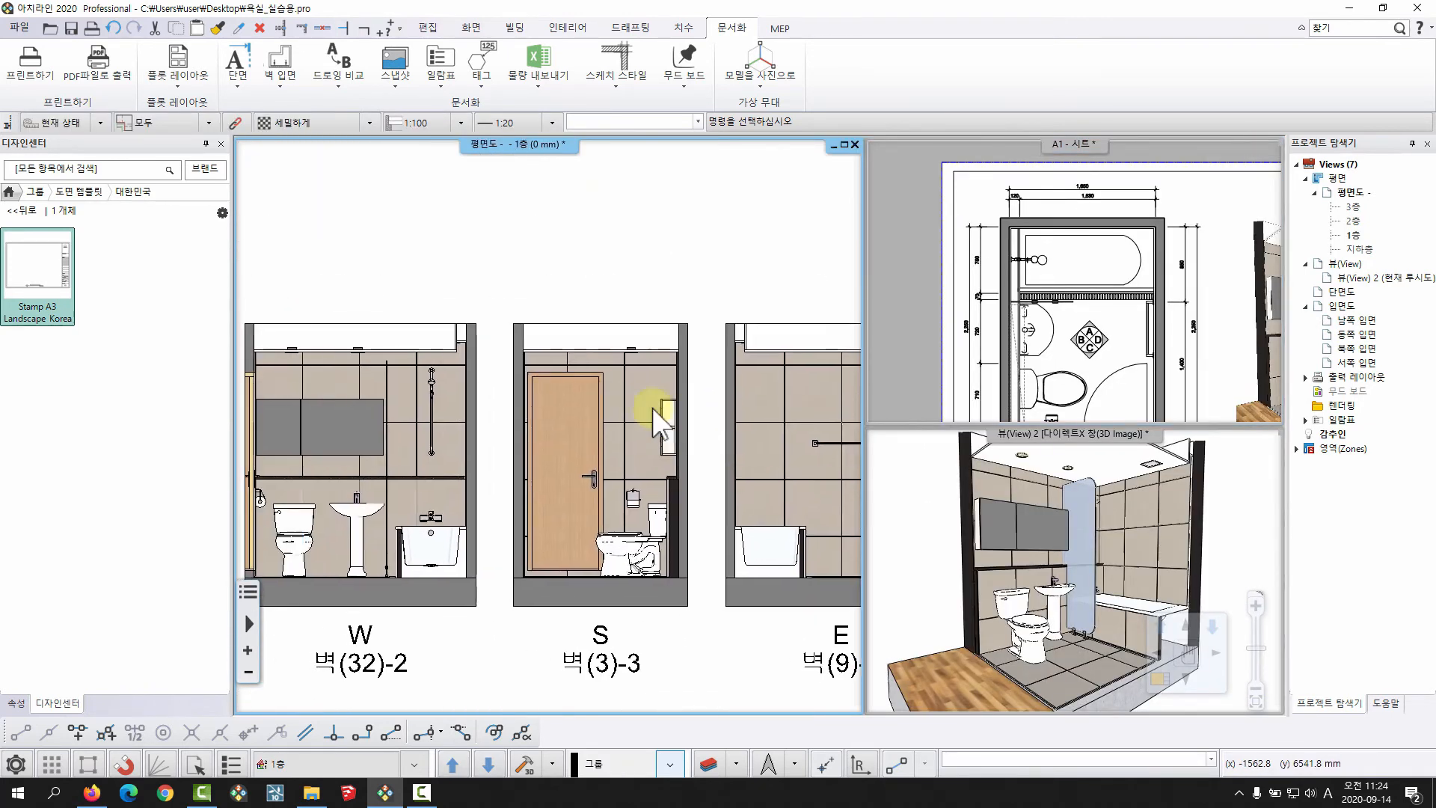
scroll(513, 379, "up", 3)
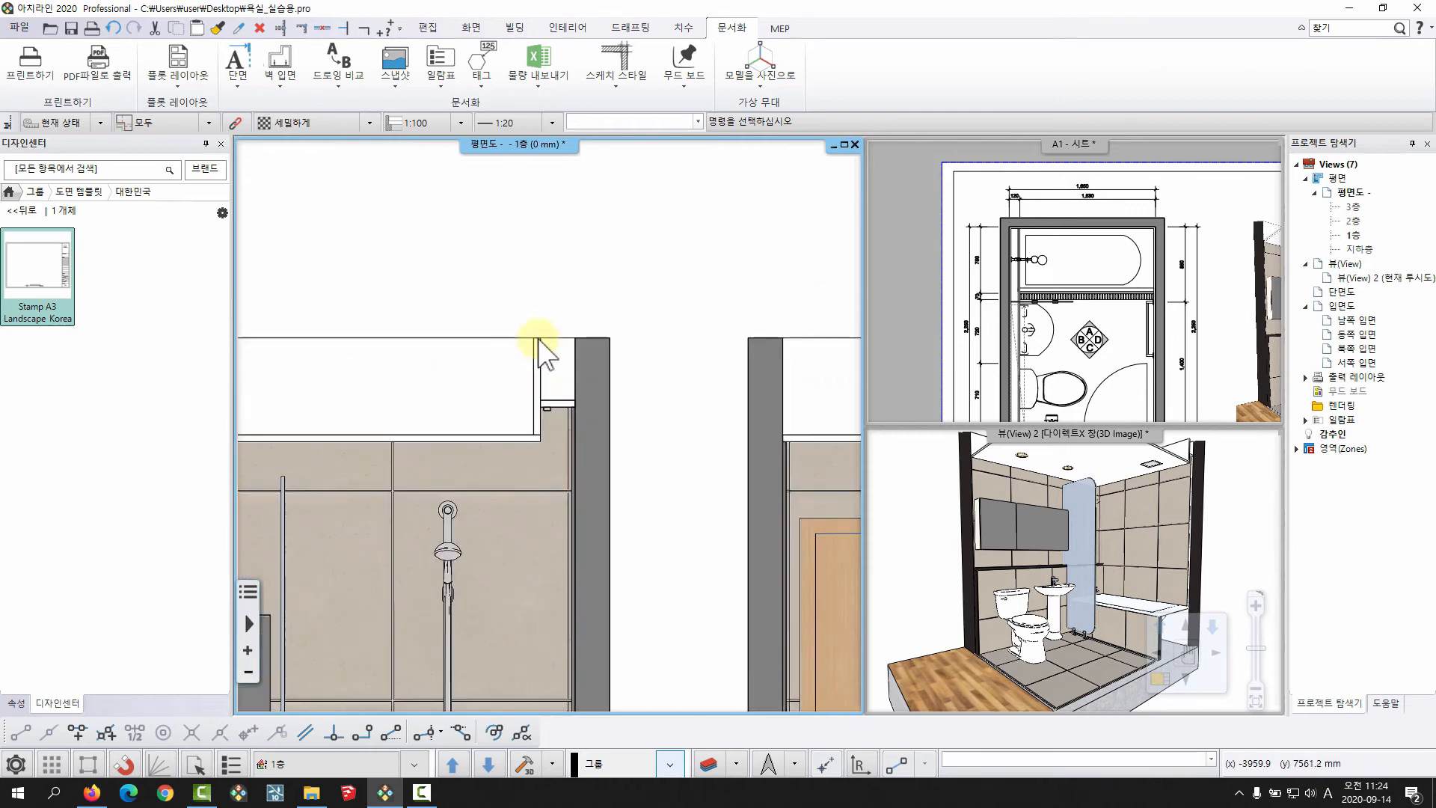
scroll(550, 421, "up", 2)
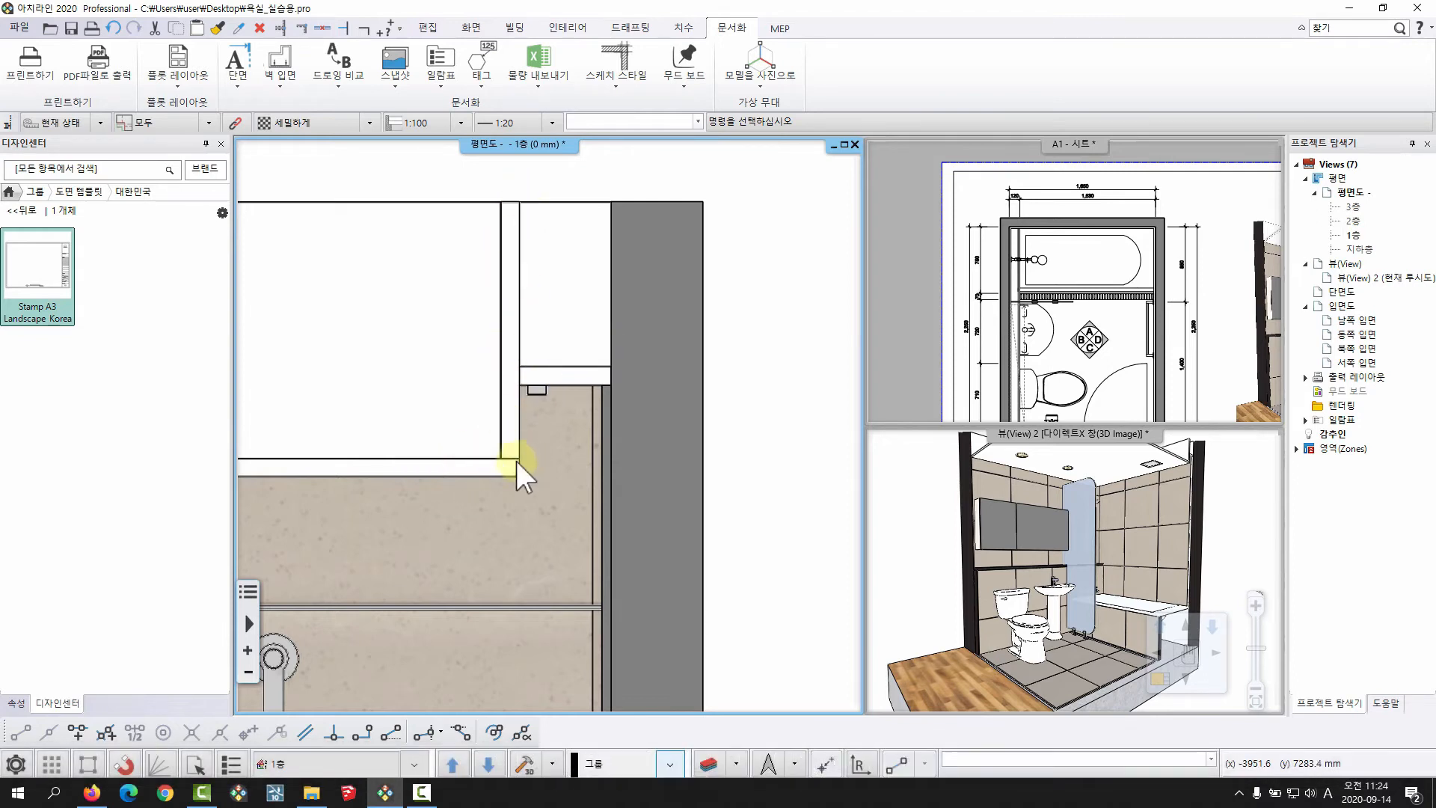
scroll(555, 419, "down", 5)
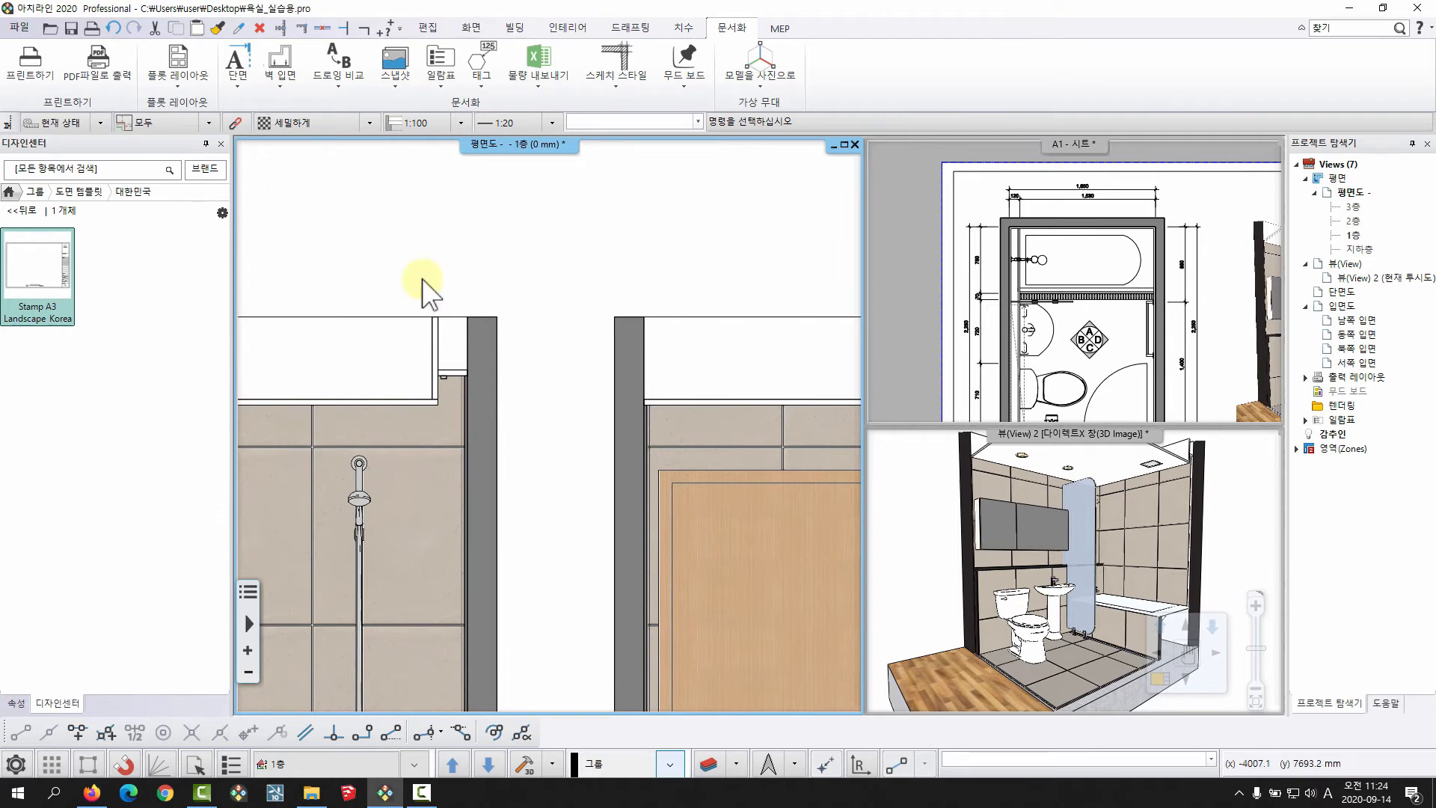
Step: Partially copy a rectangular area about 514 mm wide around the W elevation's ceiling corner for the plot layout, using its lower-left corner as base point
left_click(178, 75)
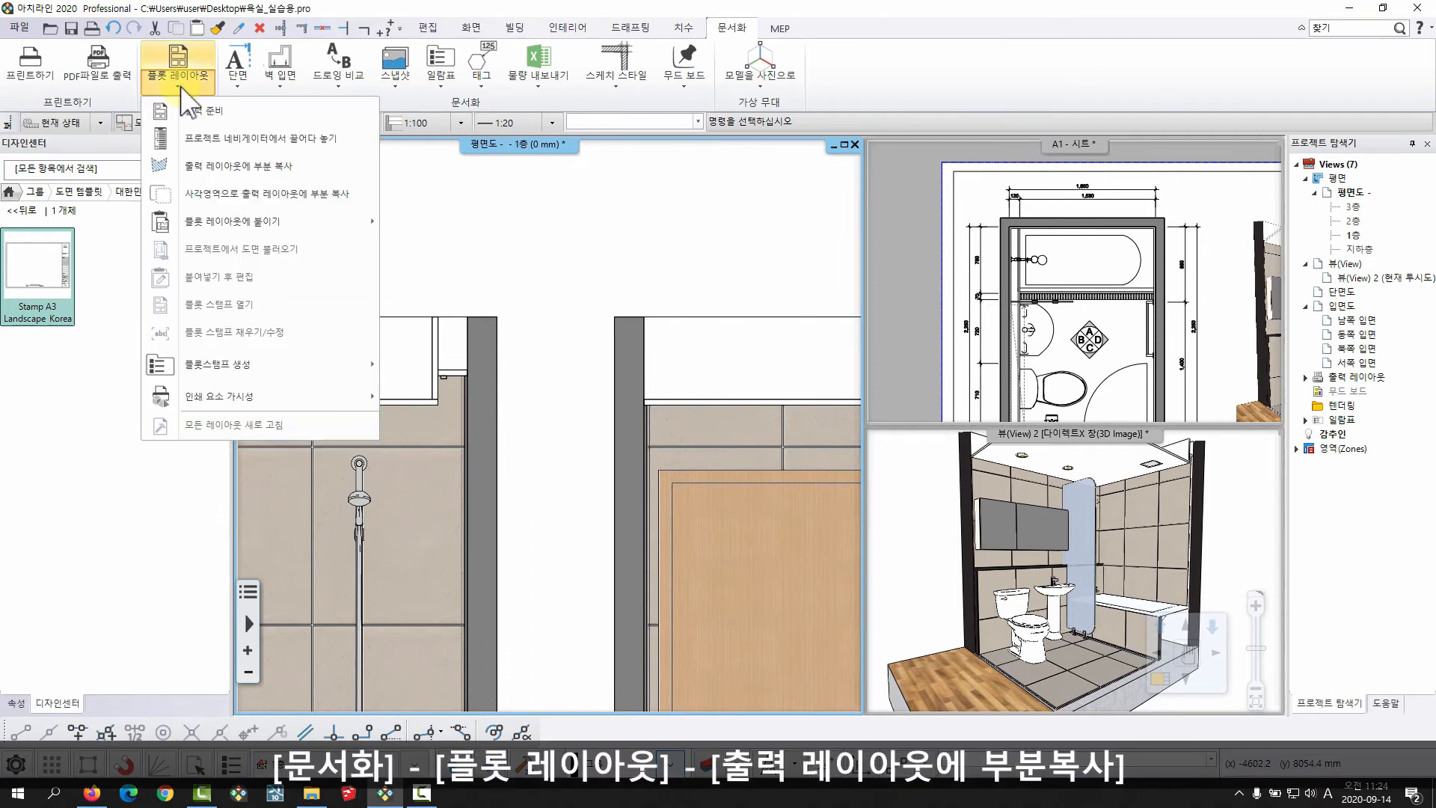
left_click(196, 166)
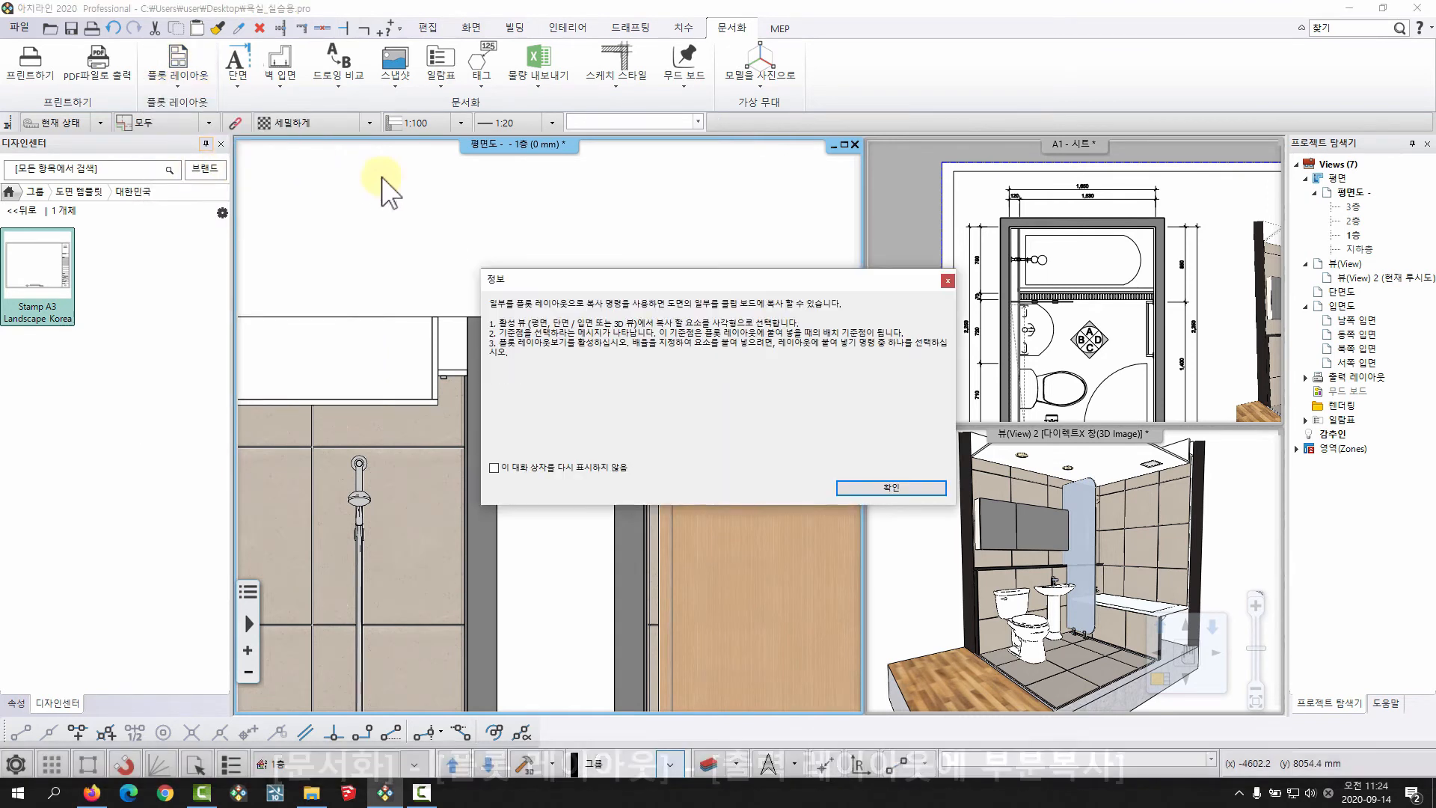
left_click(901, 488)
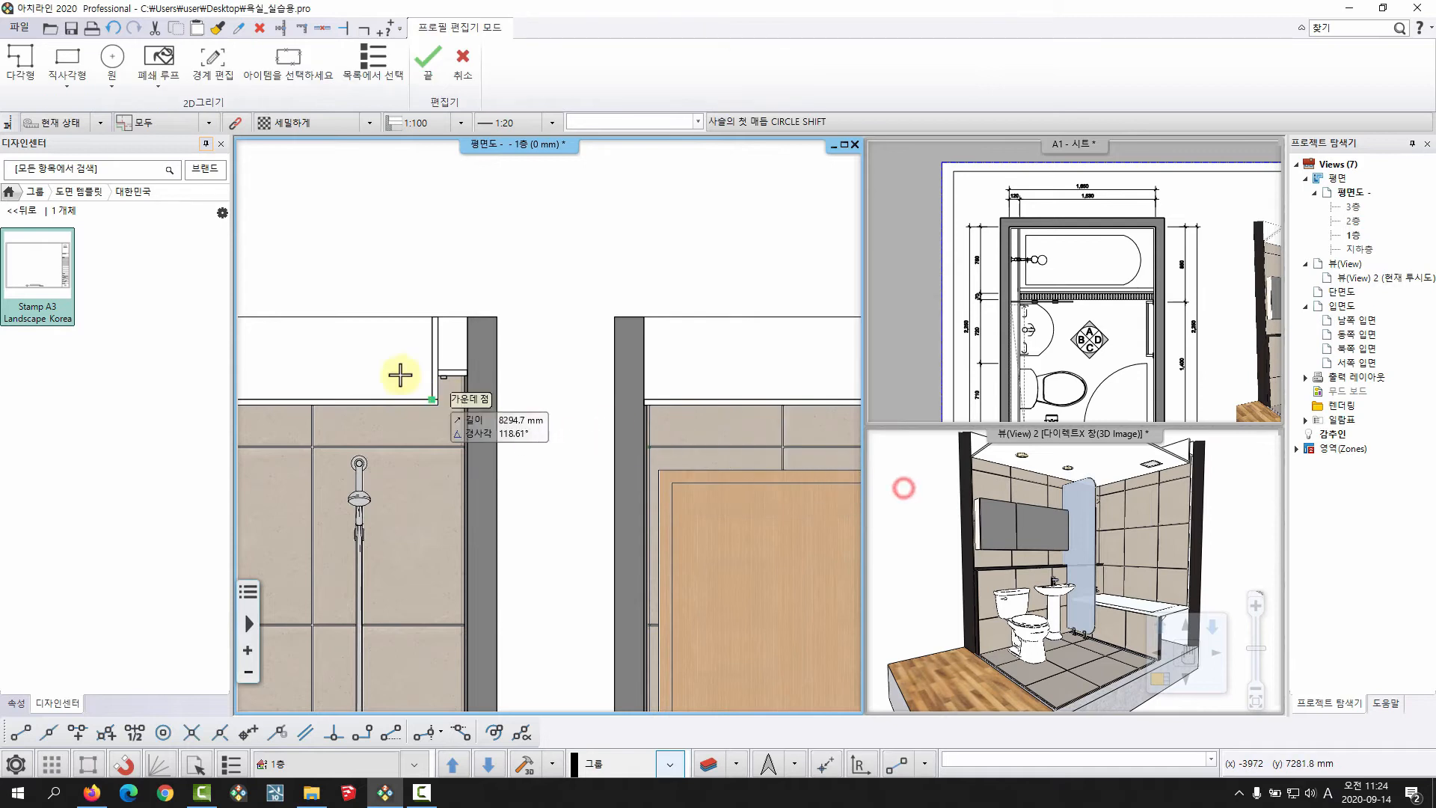
middle_click_drag(402, 263, 418, 251)
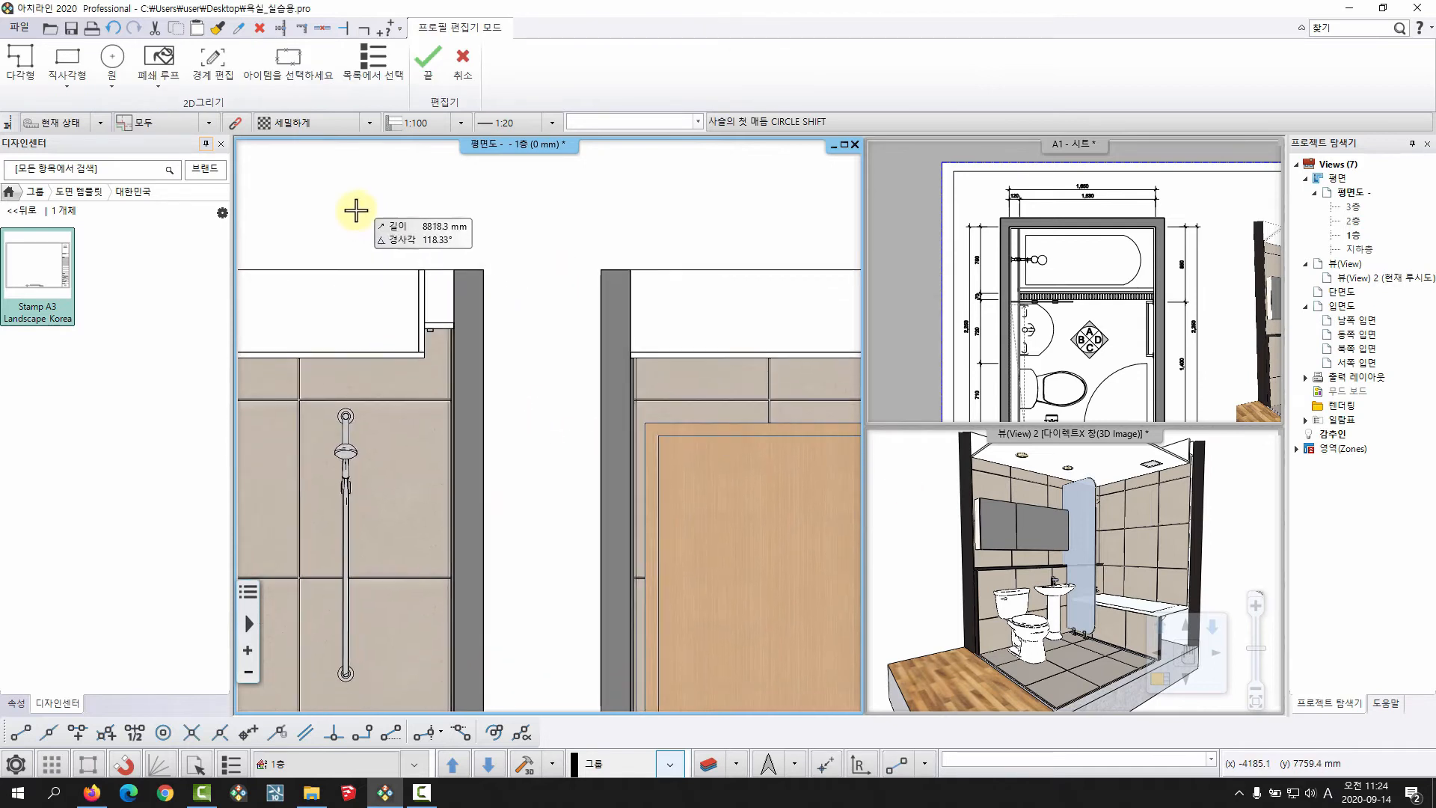
left_click(361, 209)
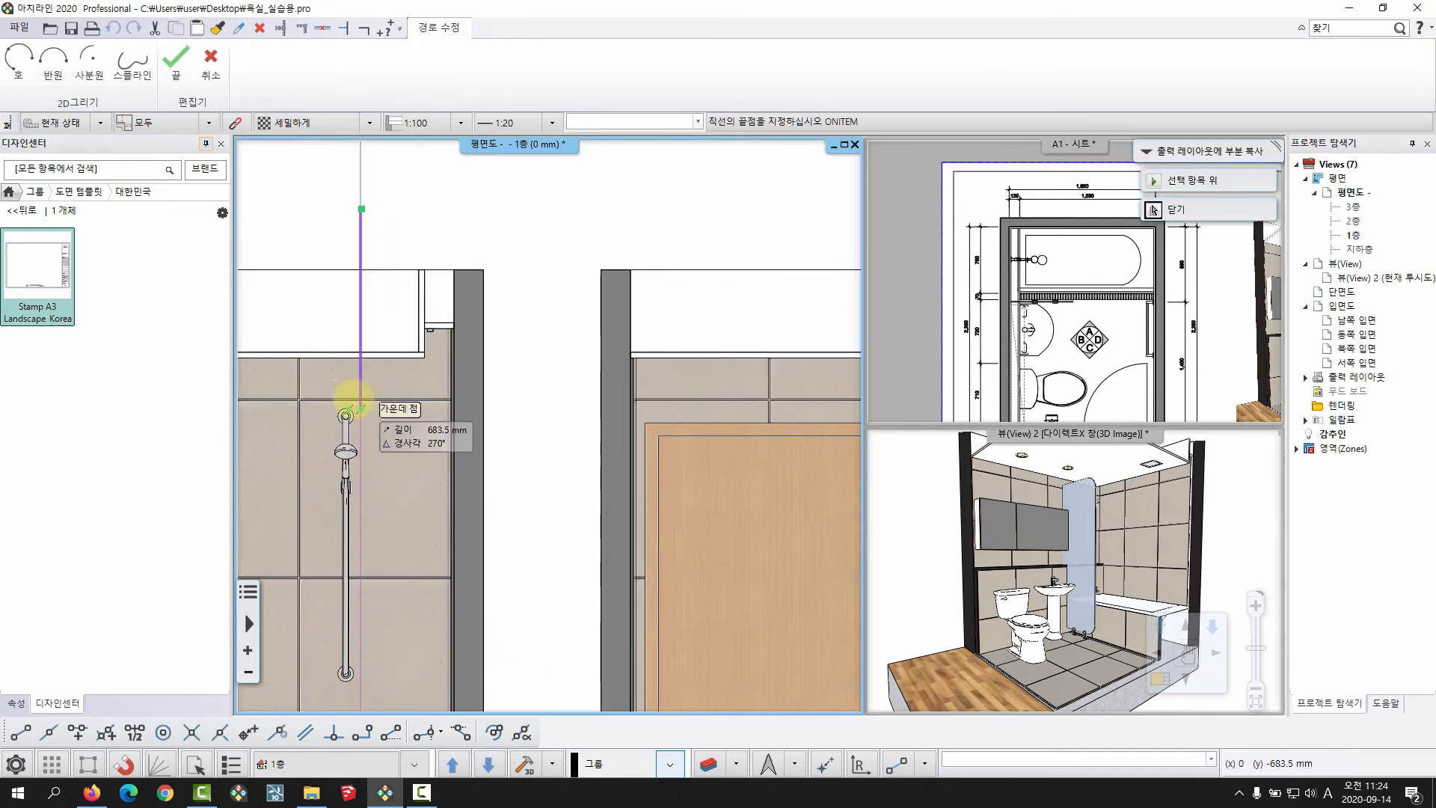
scroll(353, 398, "up", 1)
left_click(416, 412)
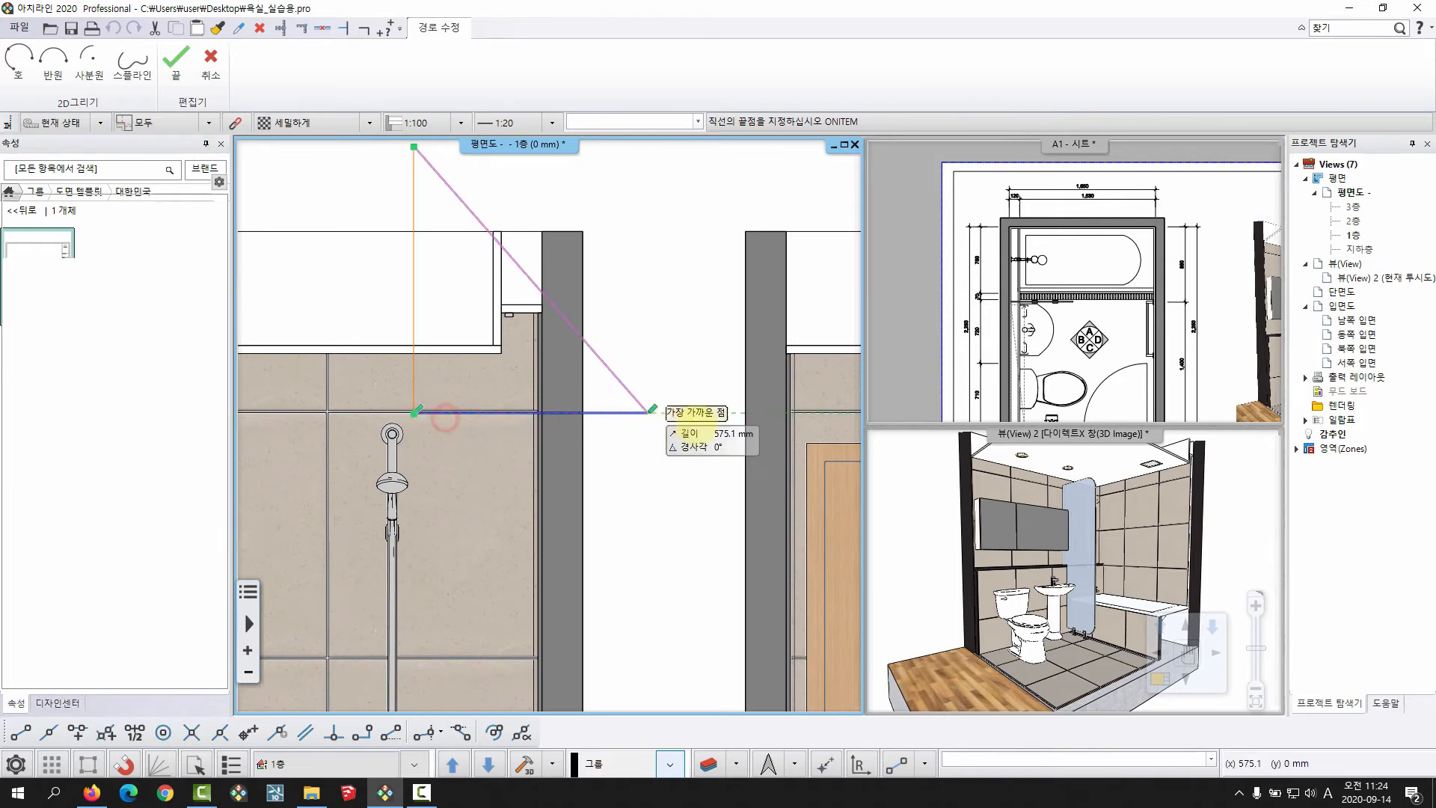
left_click(623, 421)
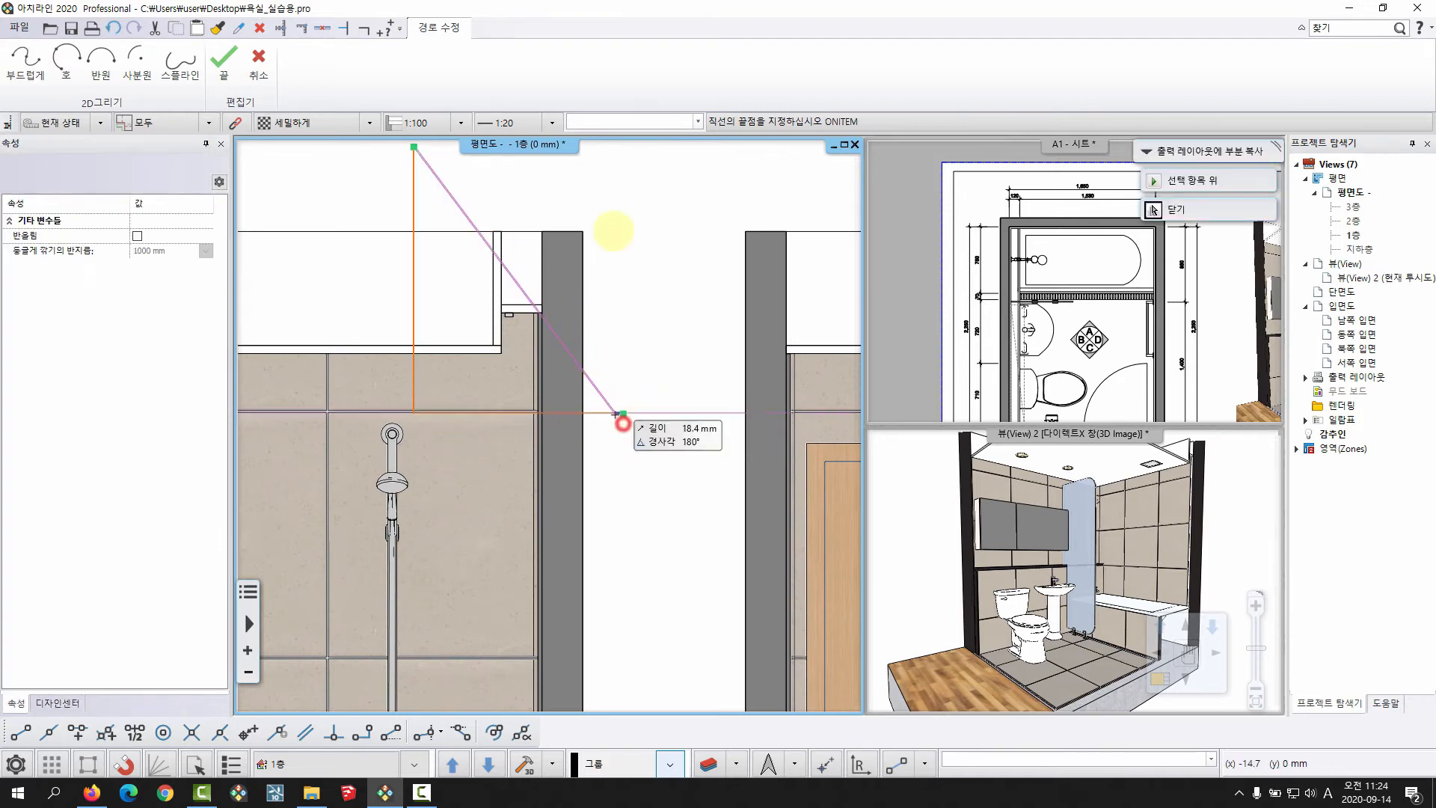
middle_click_drag(628, 180, 637, 236)
left_click(632, 204)
left_click(422, 203)
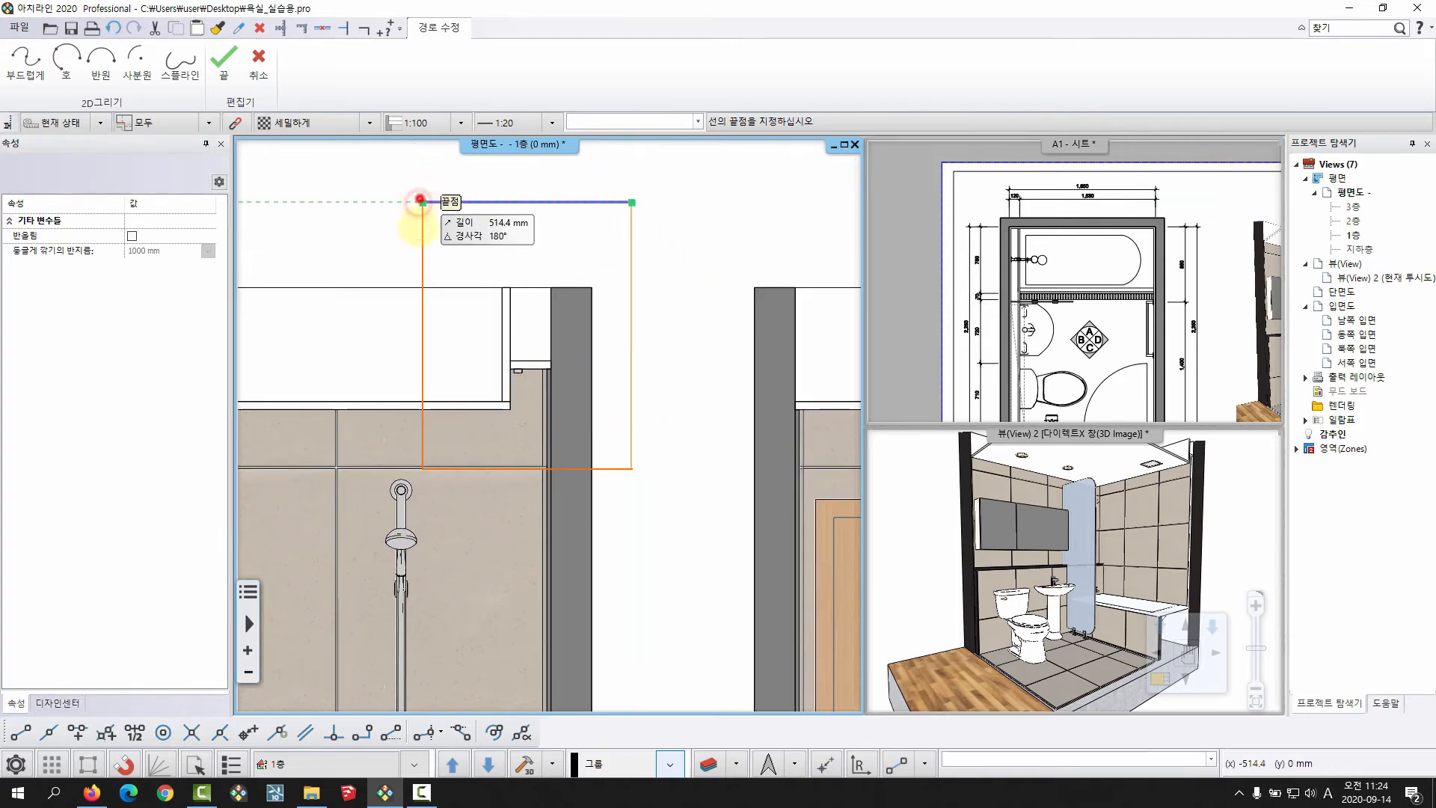
left_click(421, 469)
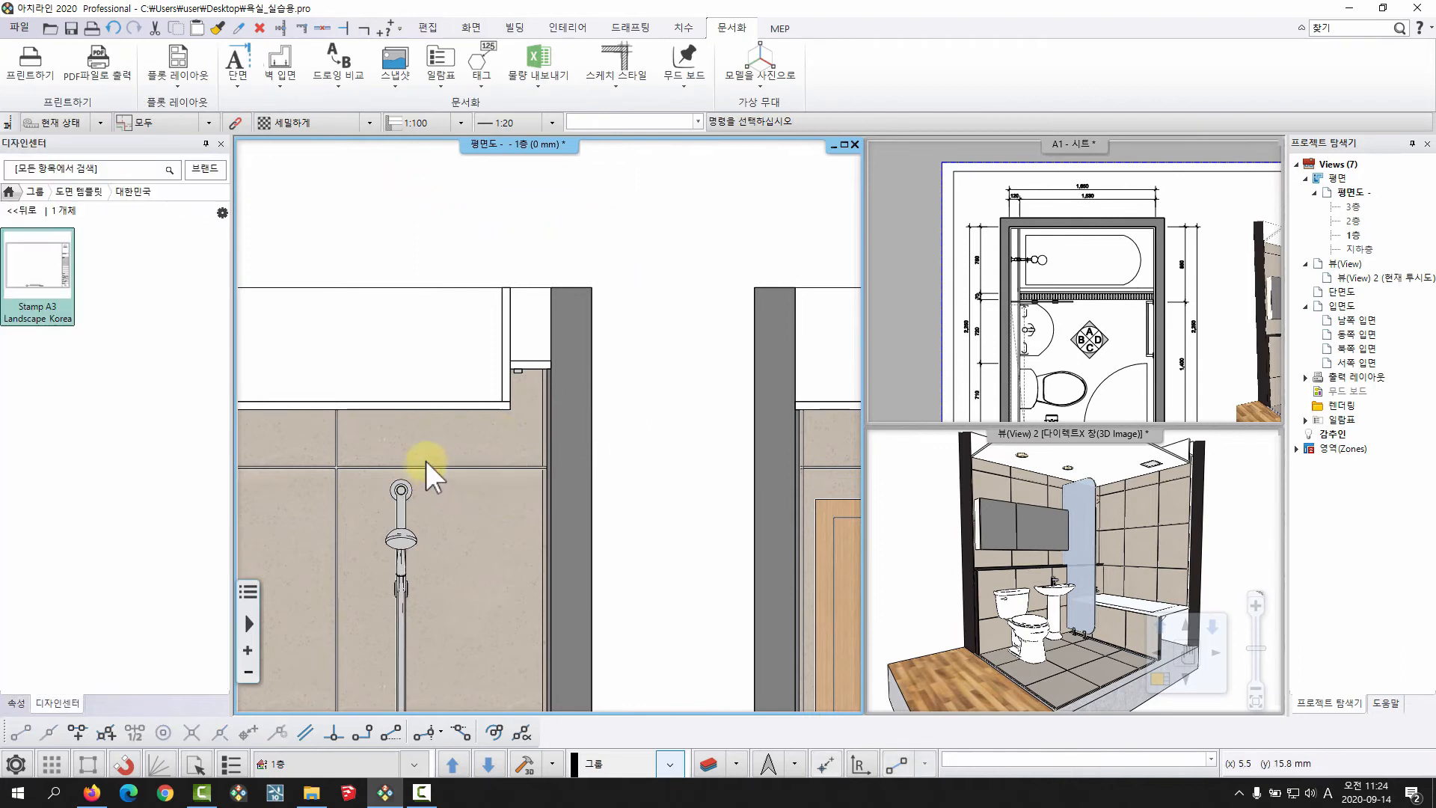
Step: Paste the copied ceiling corner onto the A1 sheet at 1:10, between the perspective image and the title block
middle_click_drag(683, 404, 568, 341)
middle_click_drag(1016, 295, 977, 279)
double_click(1075, 145)
middle_click_drag(559, 350, 532, 430)
scroll(814, 303, "up", 2)
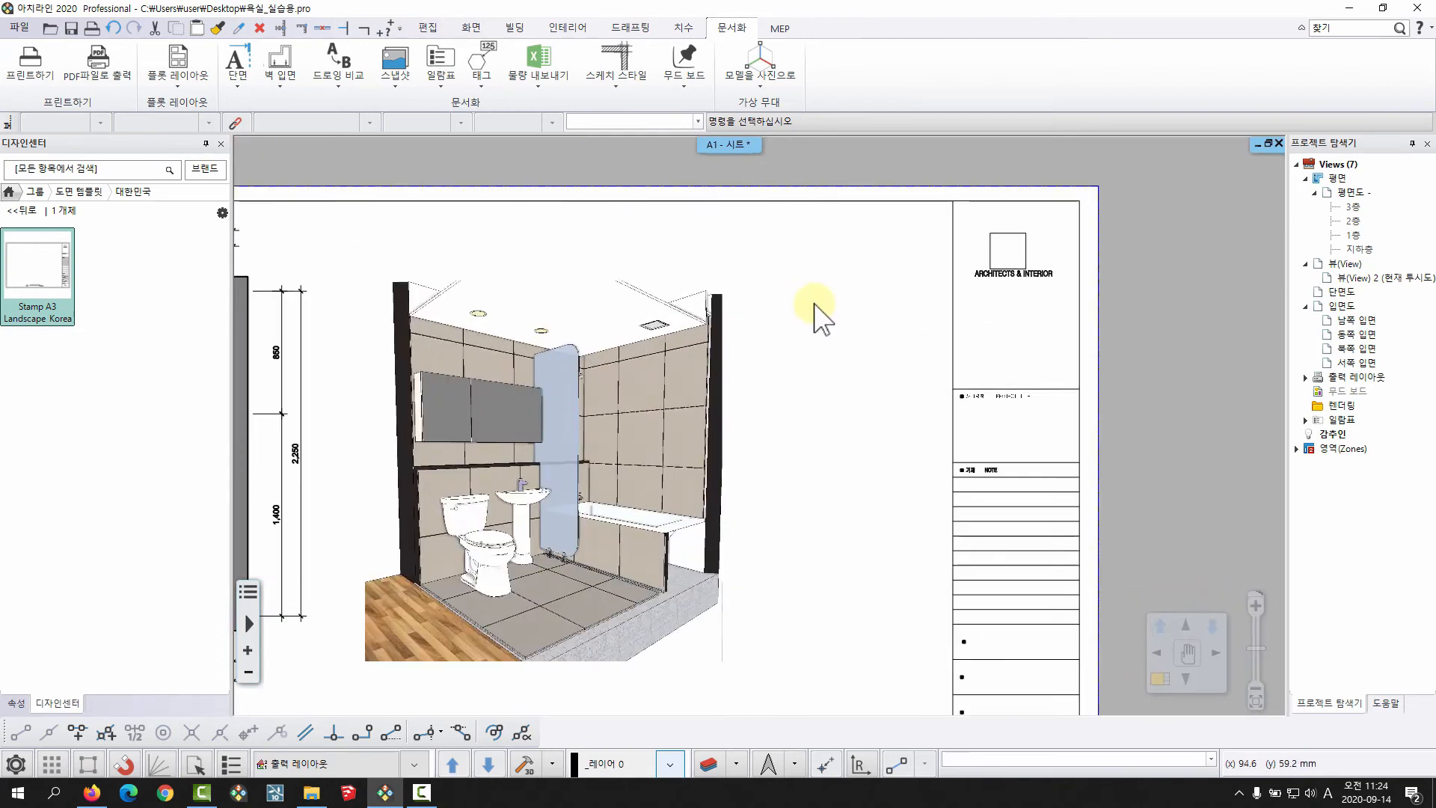
left_click(182, 87)
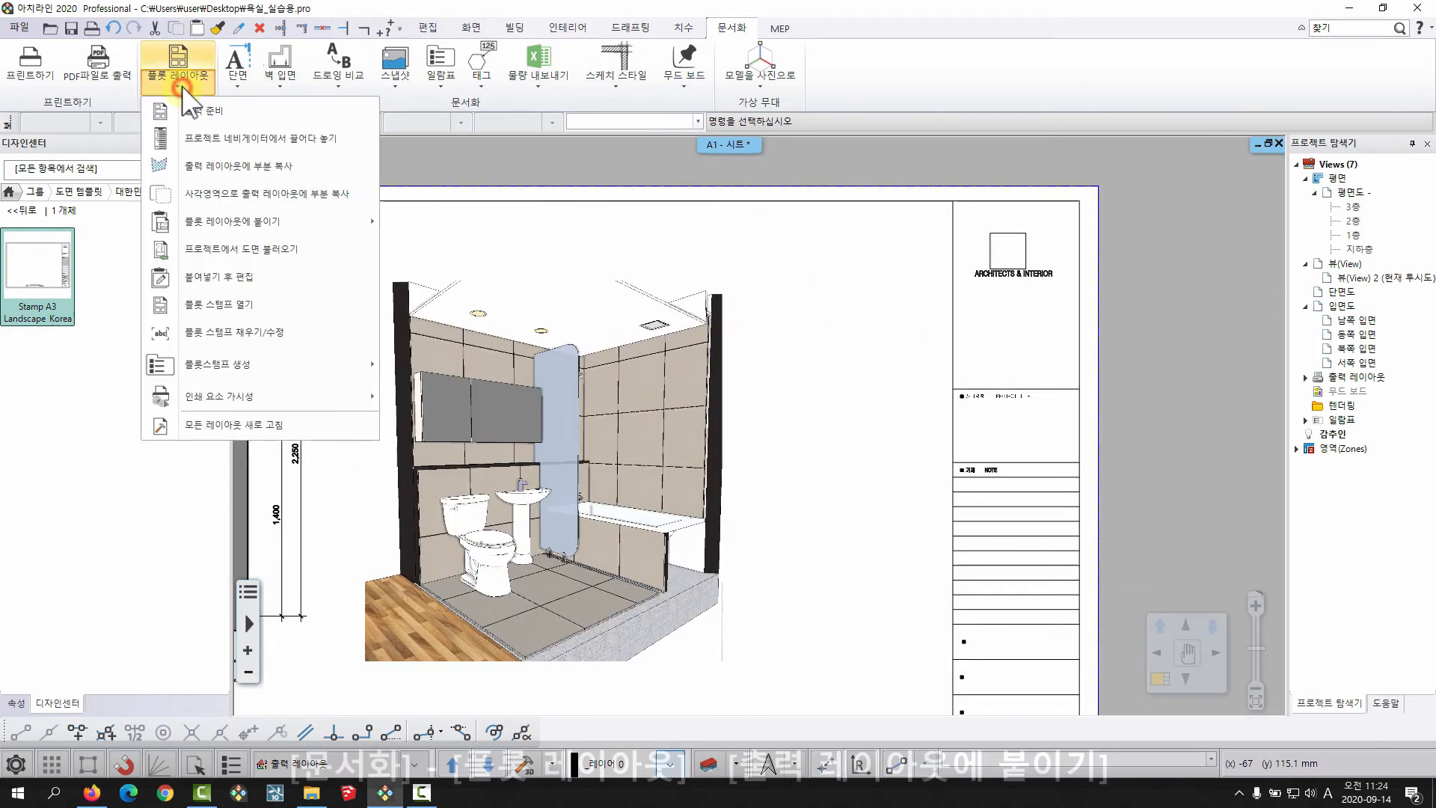
mouse_move(200, 228)
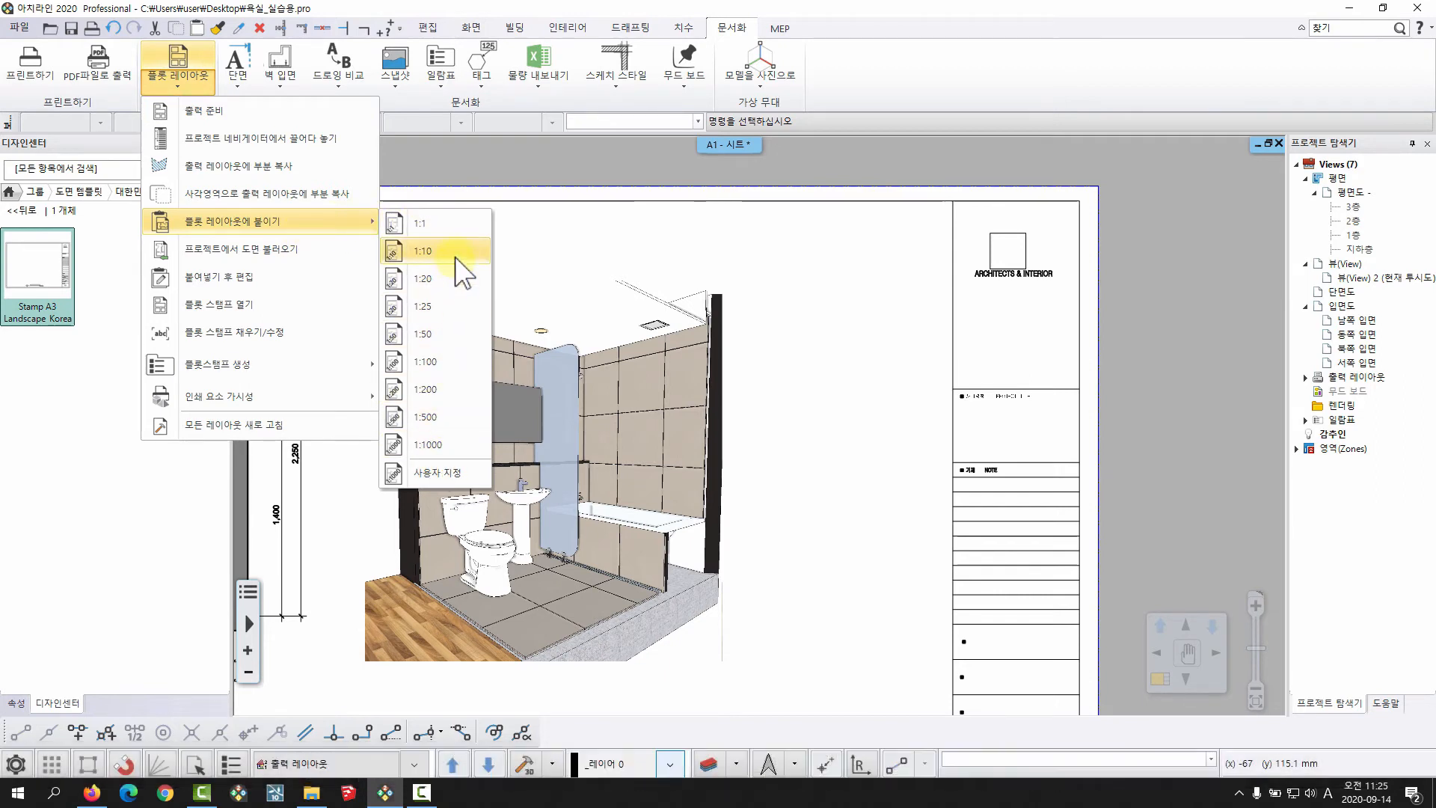
left_click(424, 255)
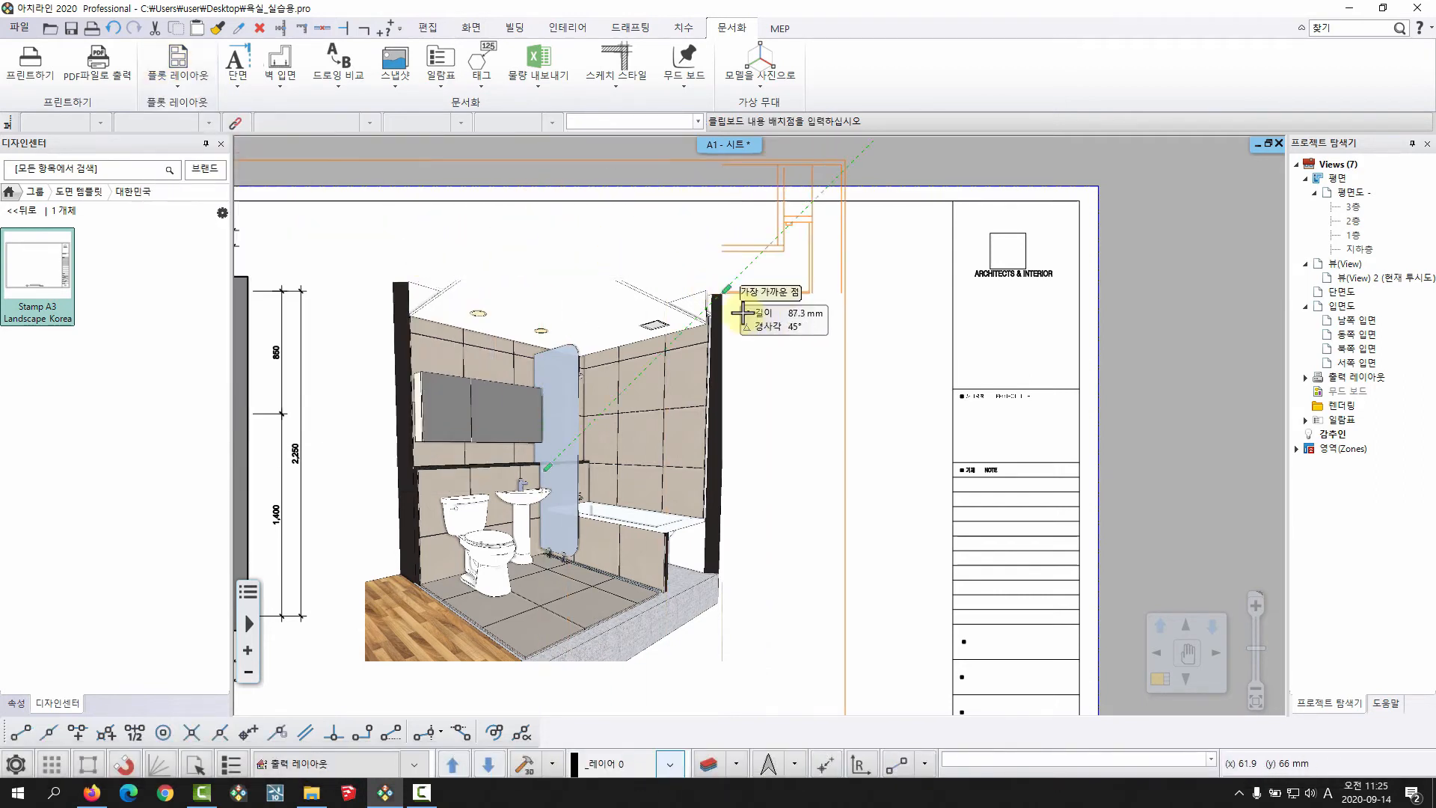
left_click(780, 356)
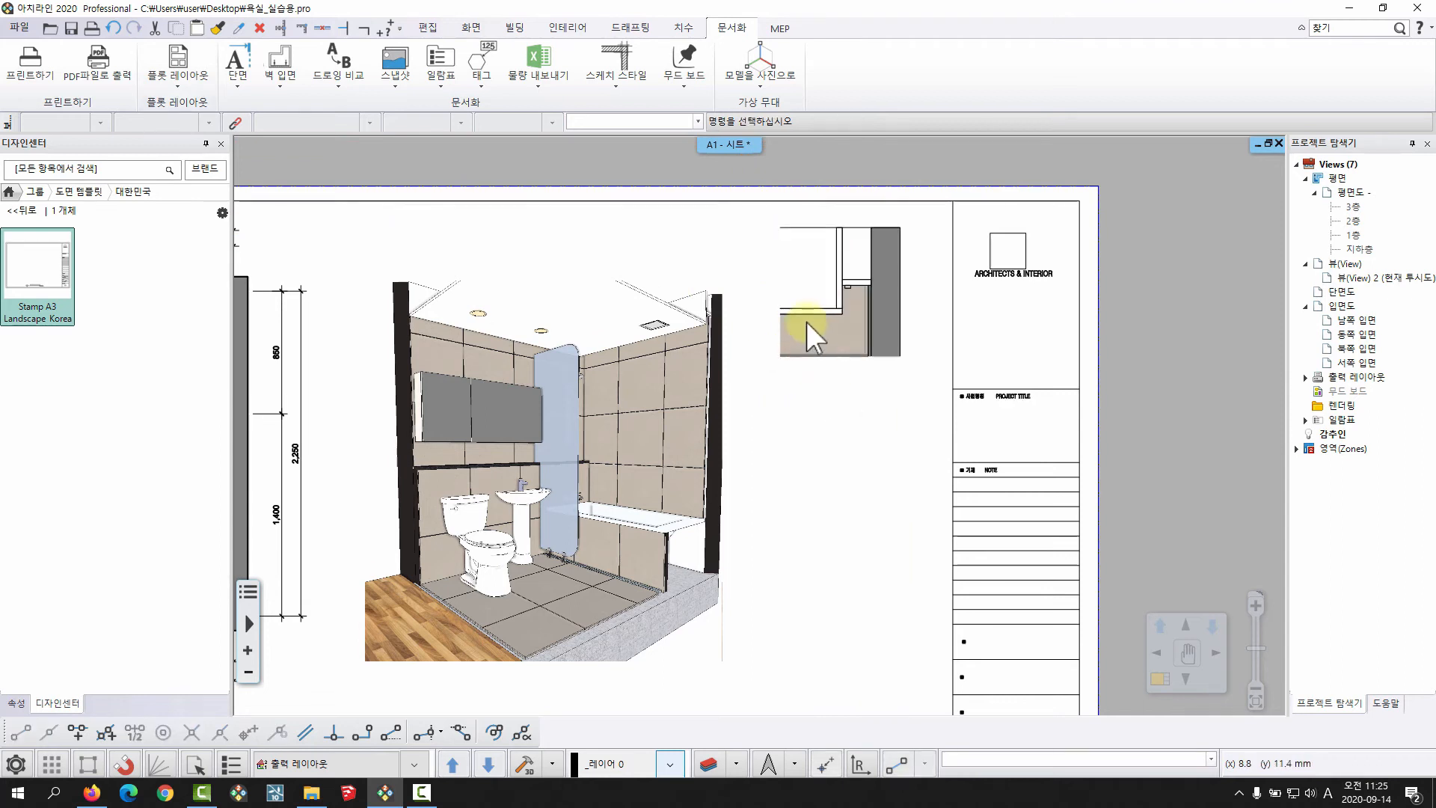
Step: Examine the pasted ceiling corner detail up close and compare it with its surroundings on the sheet
scroll(823, 317, "up", 3)
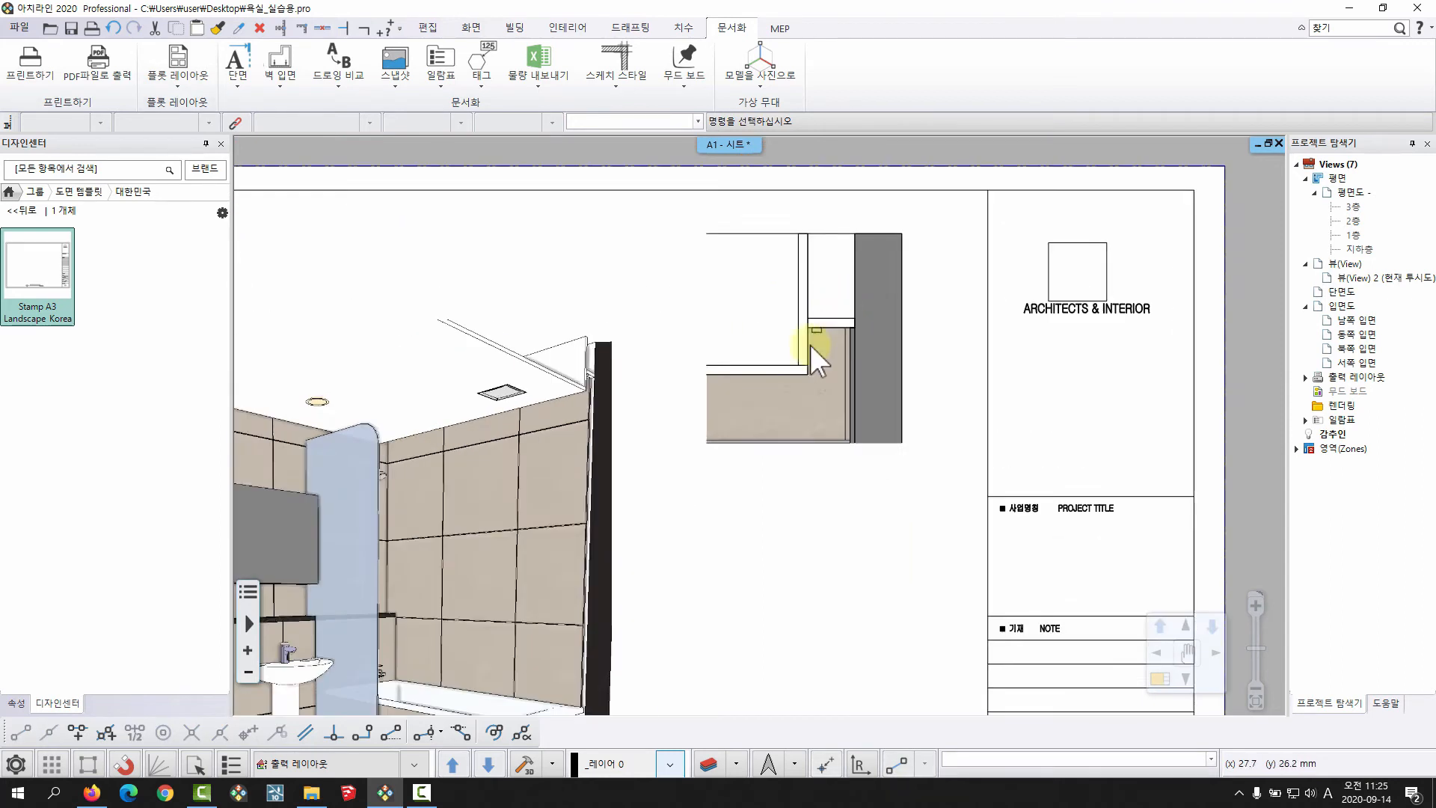
scroll(812, 348, "up", 2)
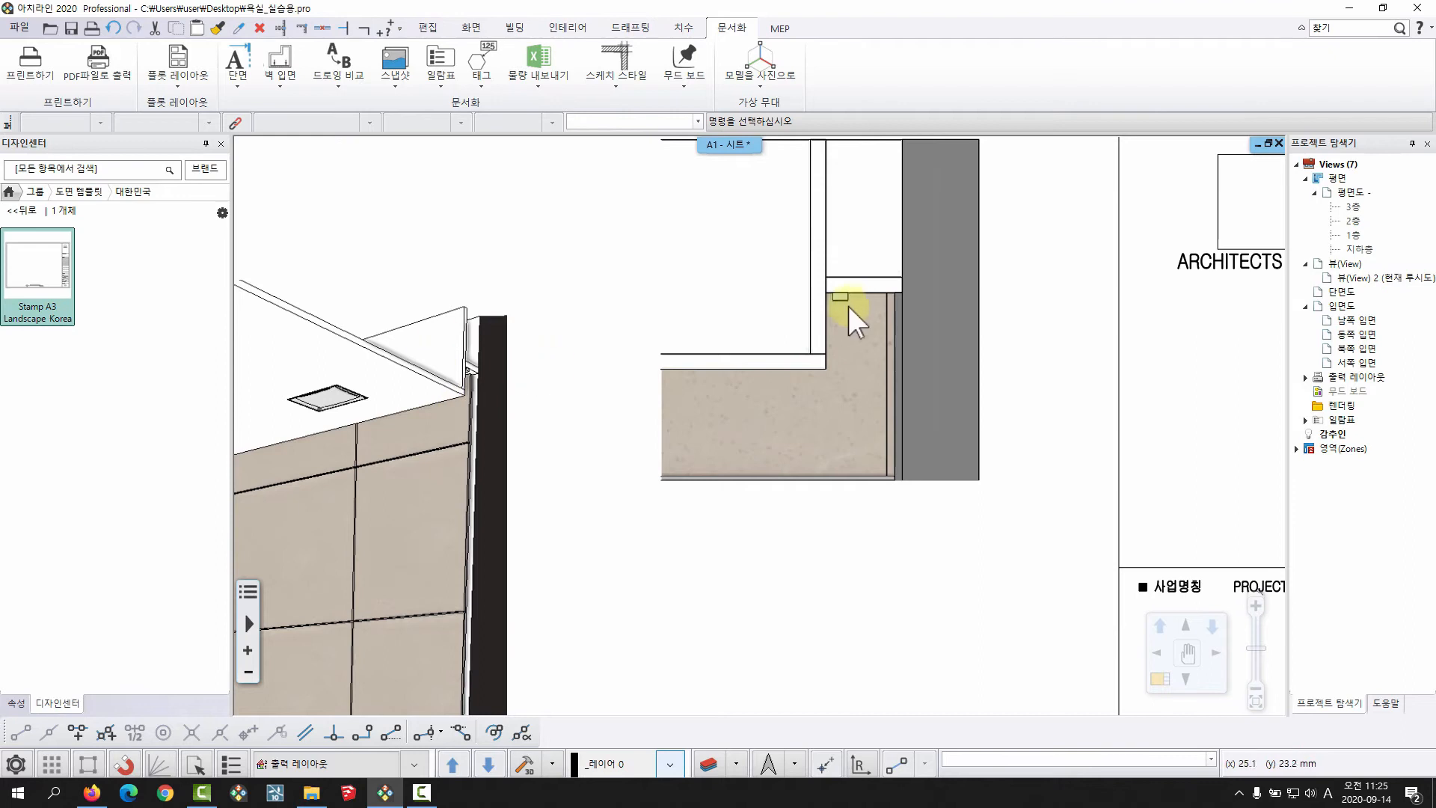
left_click(848, 306)
scroll(803, 353, "down", 3)
middle_click_drag(783, 361, 761, 282)
key("Escape")
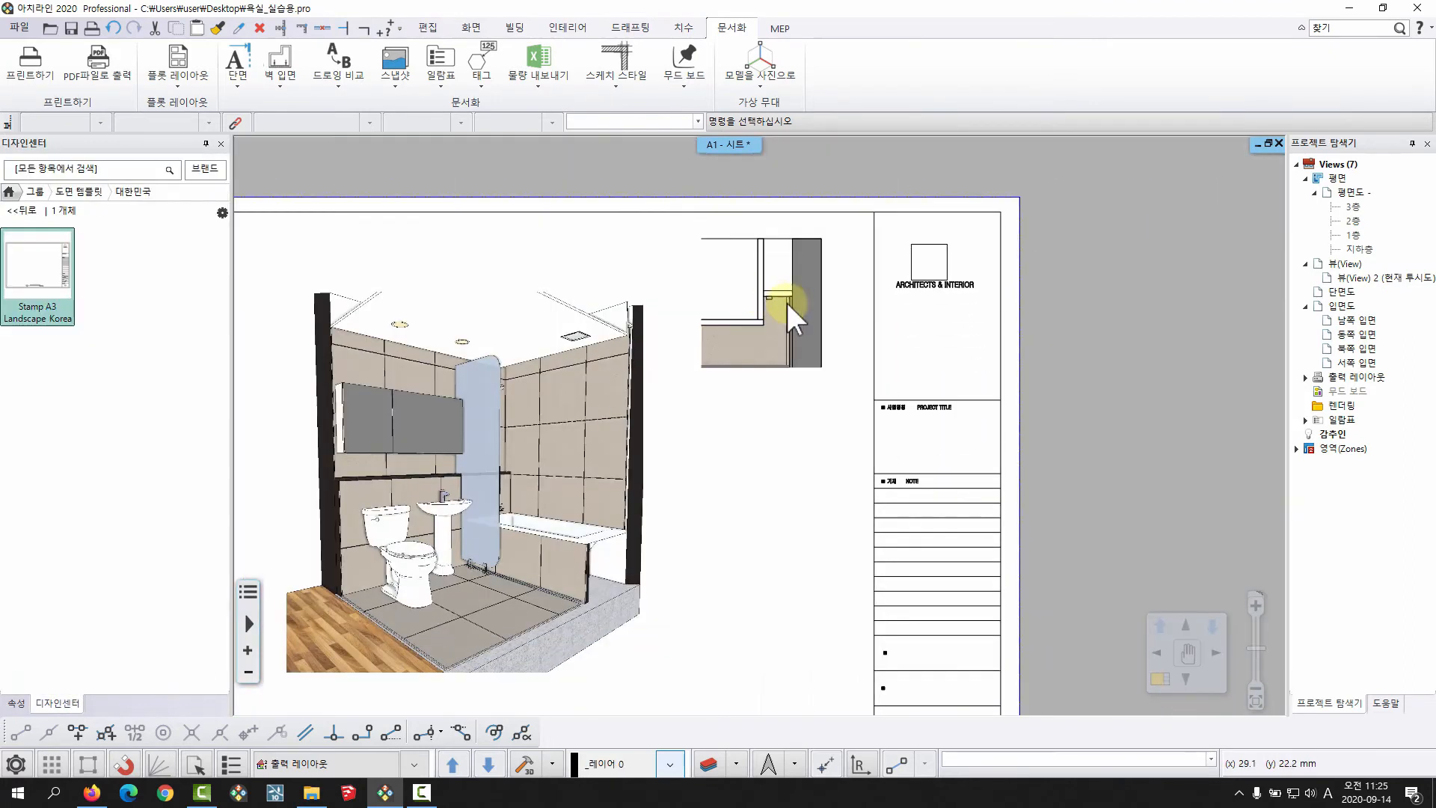
scroll(785, 305, "up", 1)
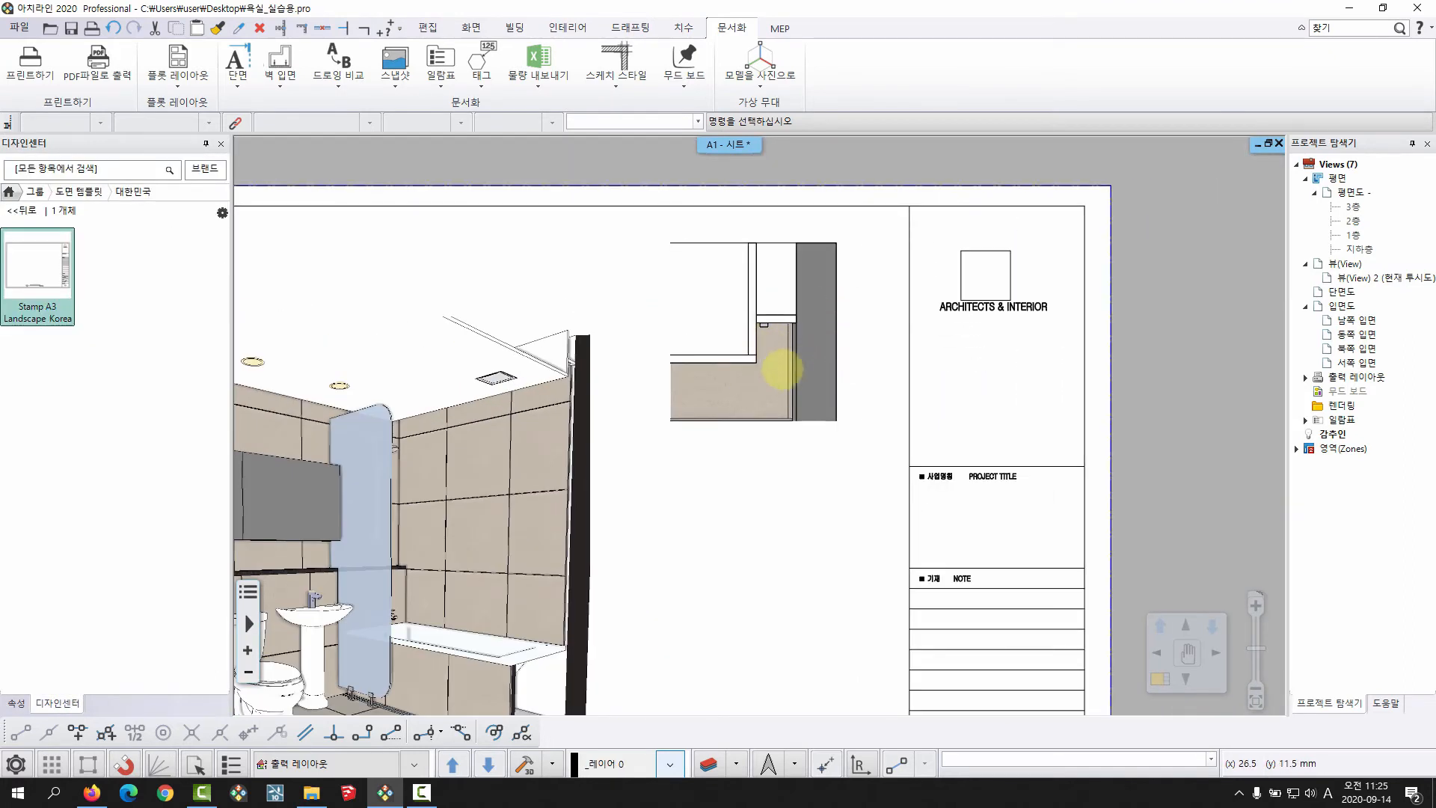
middle_click_drag(782, 369, 820, 357)
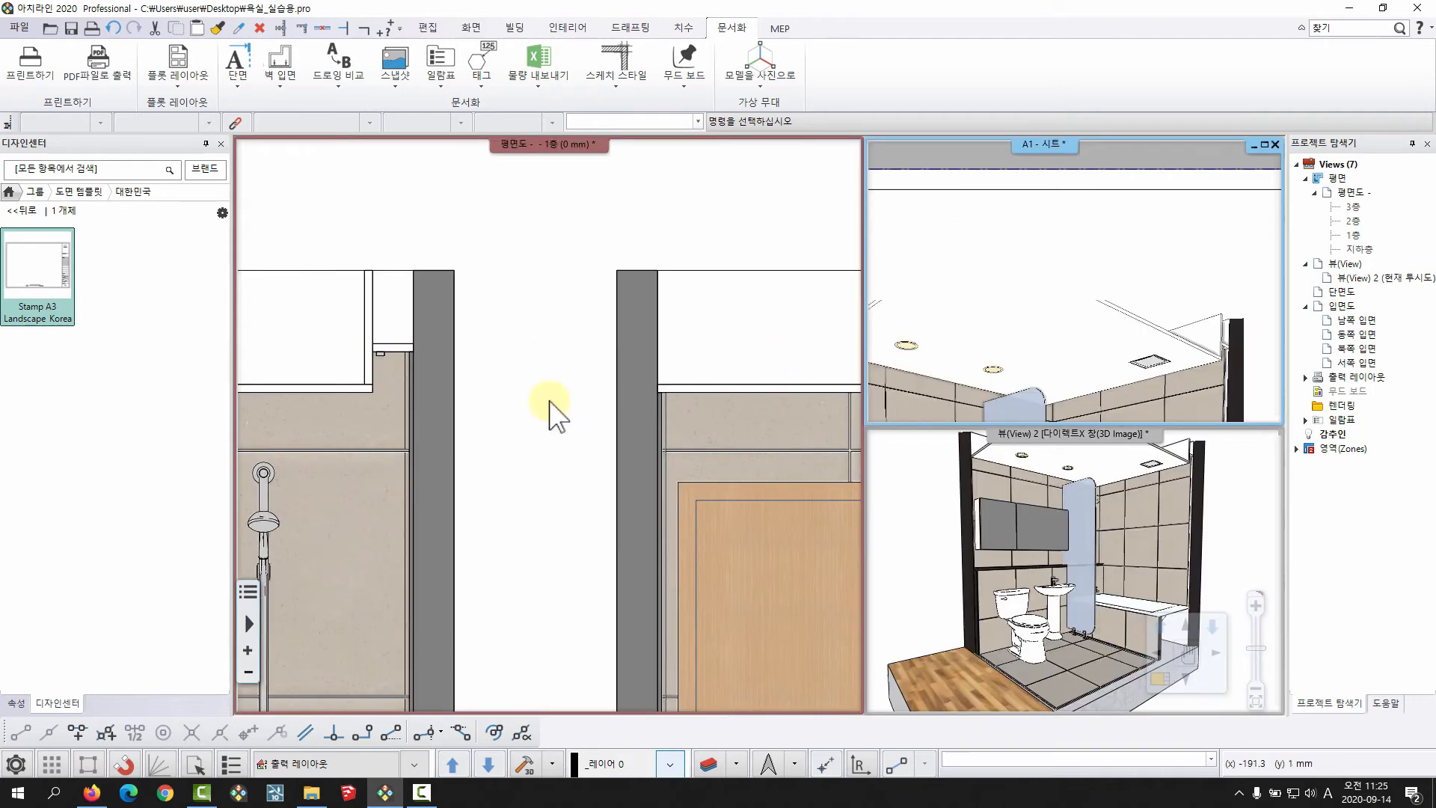
Step: Check in the floor plan view which layers hold the W elevation's tile image and its line group
scroll(518, 386, "down", 3)
middle_click_drag(517, 384, 593, 318)
left_click(492, 383)
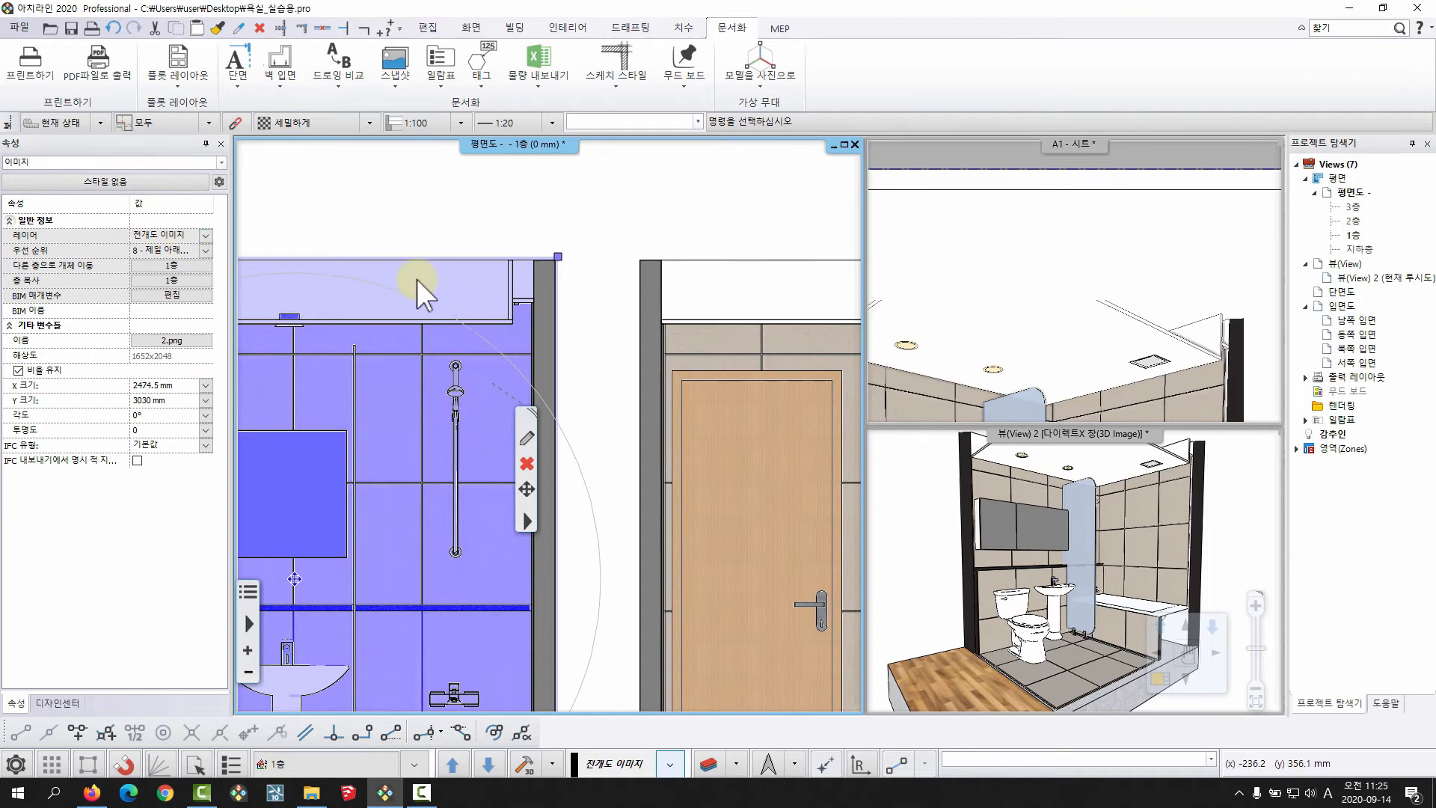
key("Escape")
scroll(514, 289, "up", 3)
middle_click_drag(514, 289, 567, 381)
left_click(567, 382)
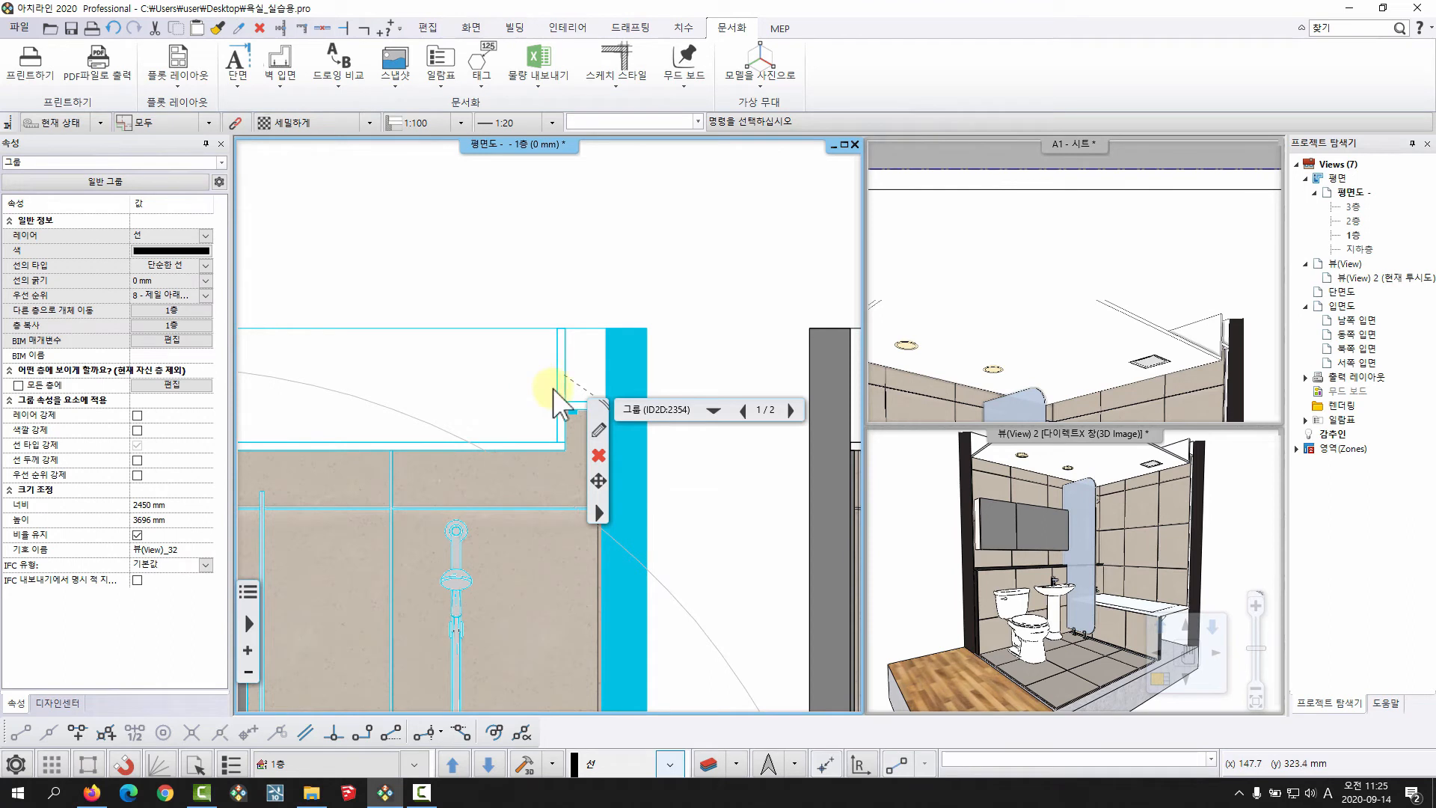
key("Escape")
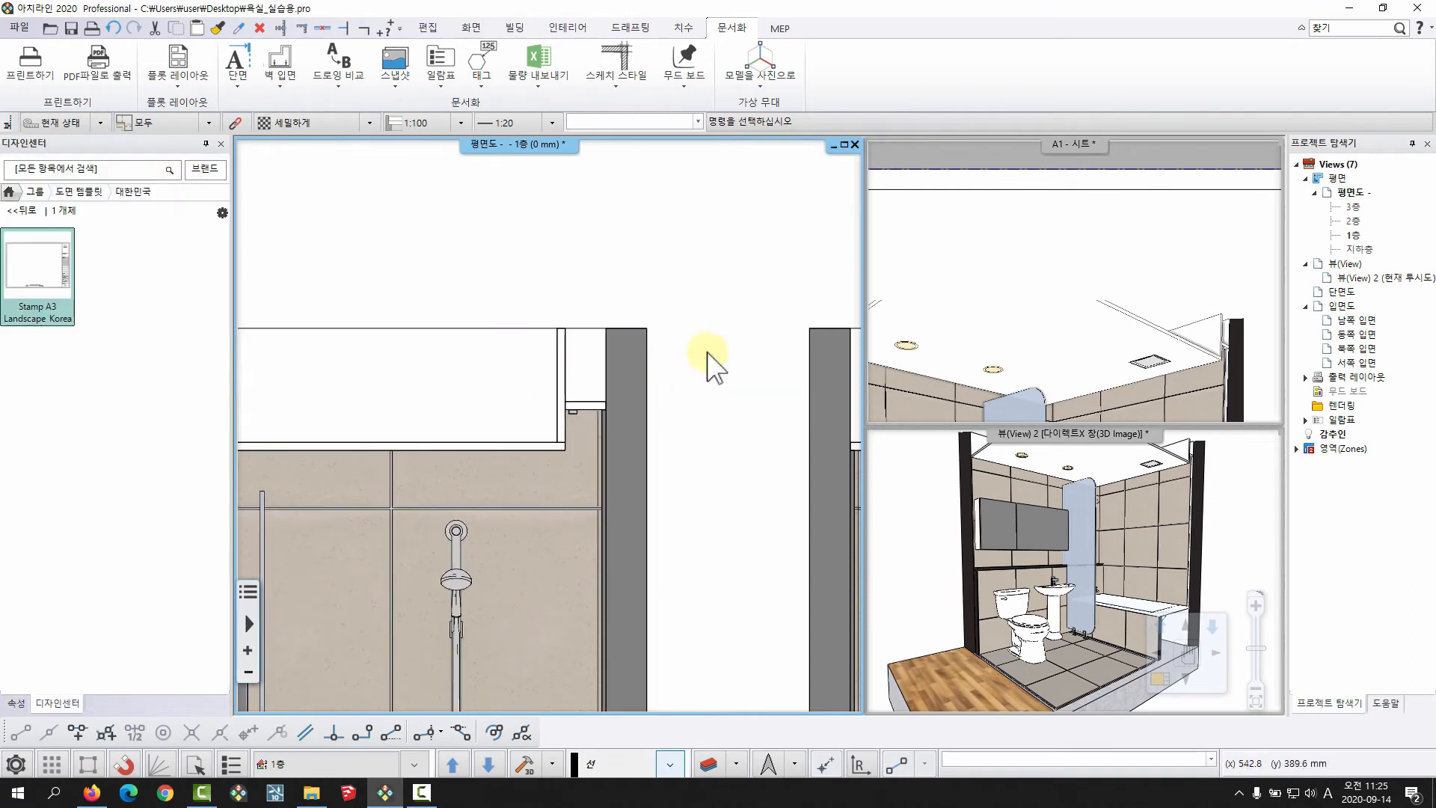
scroll(706, 355, "down", 3)
middle_click_drag(594, 362, 508, 327)
Step: Turn off the 전개도 이미지 layer in the pasted ceiling detail's layout properties, listing only the used layers
double_click(1075, 144)
scroll(791, 375, "up", 3)
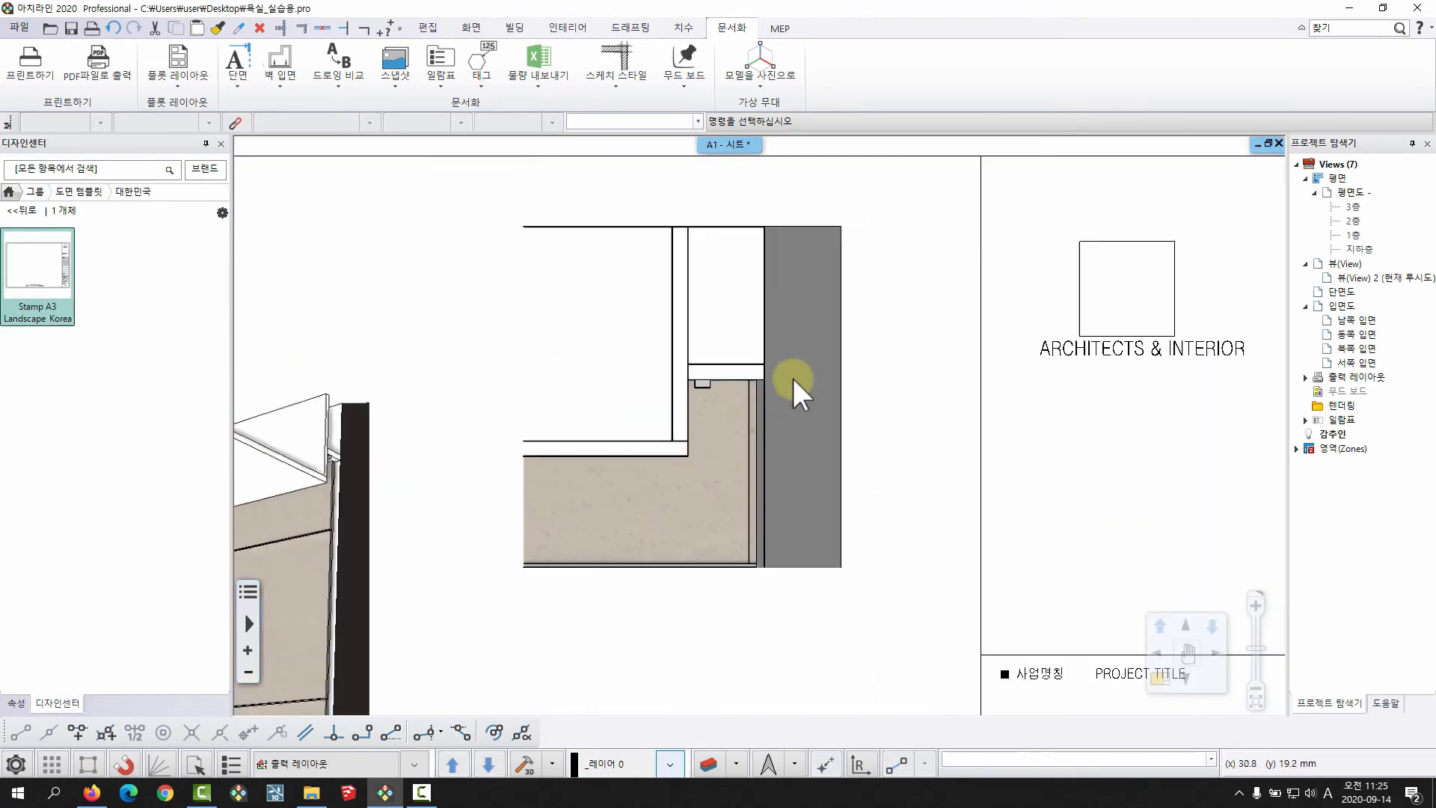
left_click(725, 428)
right_click(729, 428)
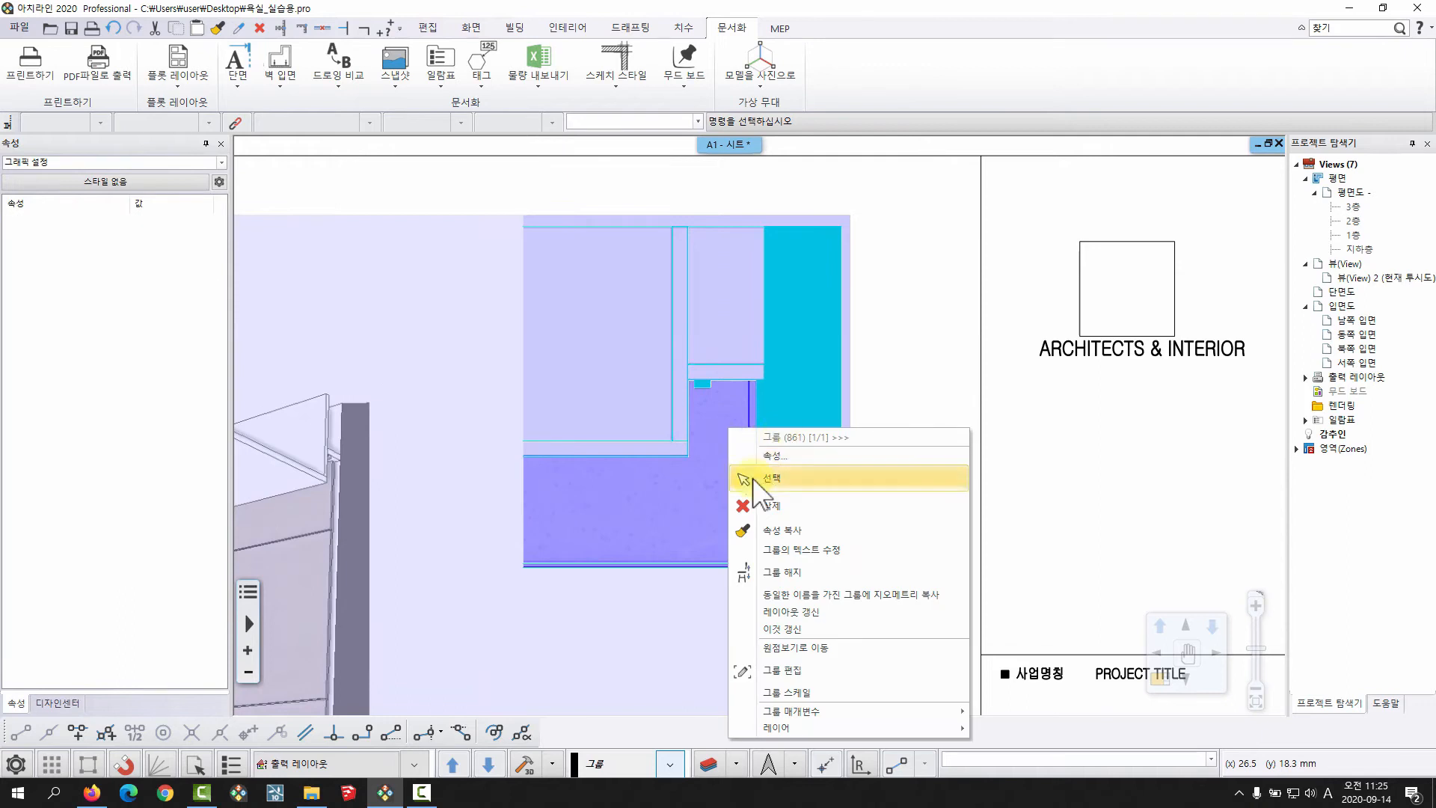
left_click(778, 454)
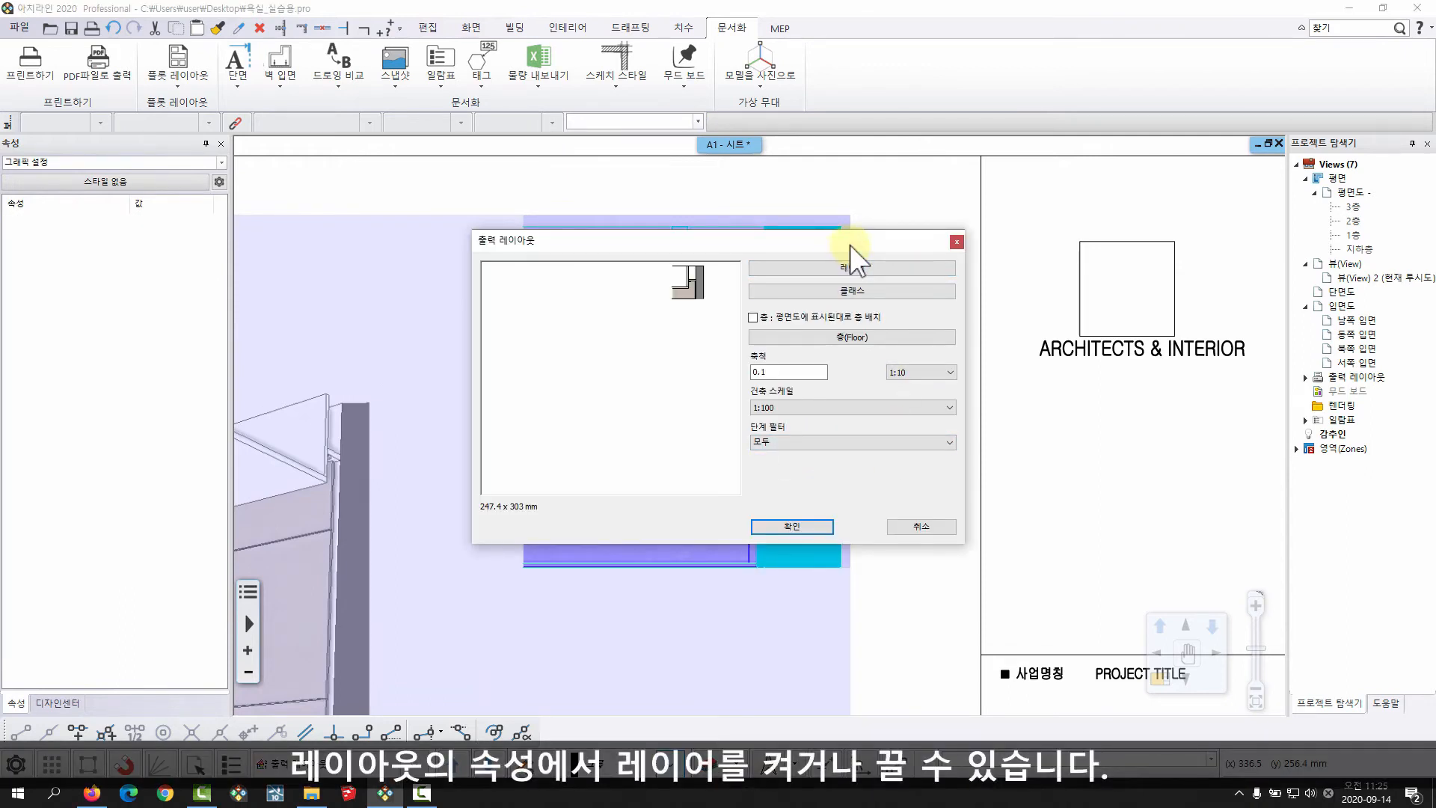
left_click_drag(850, 245, 1010, 253)
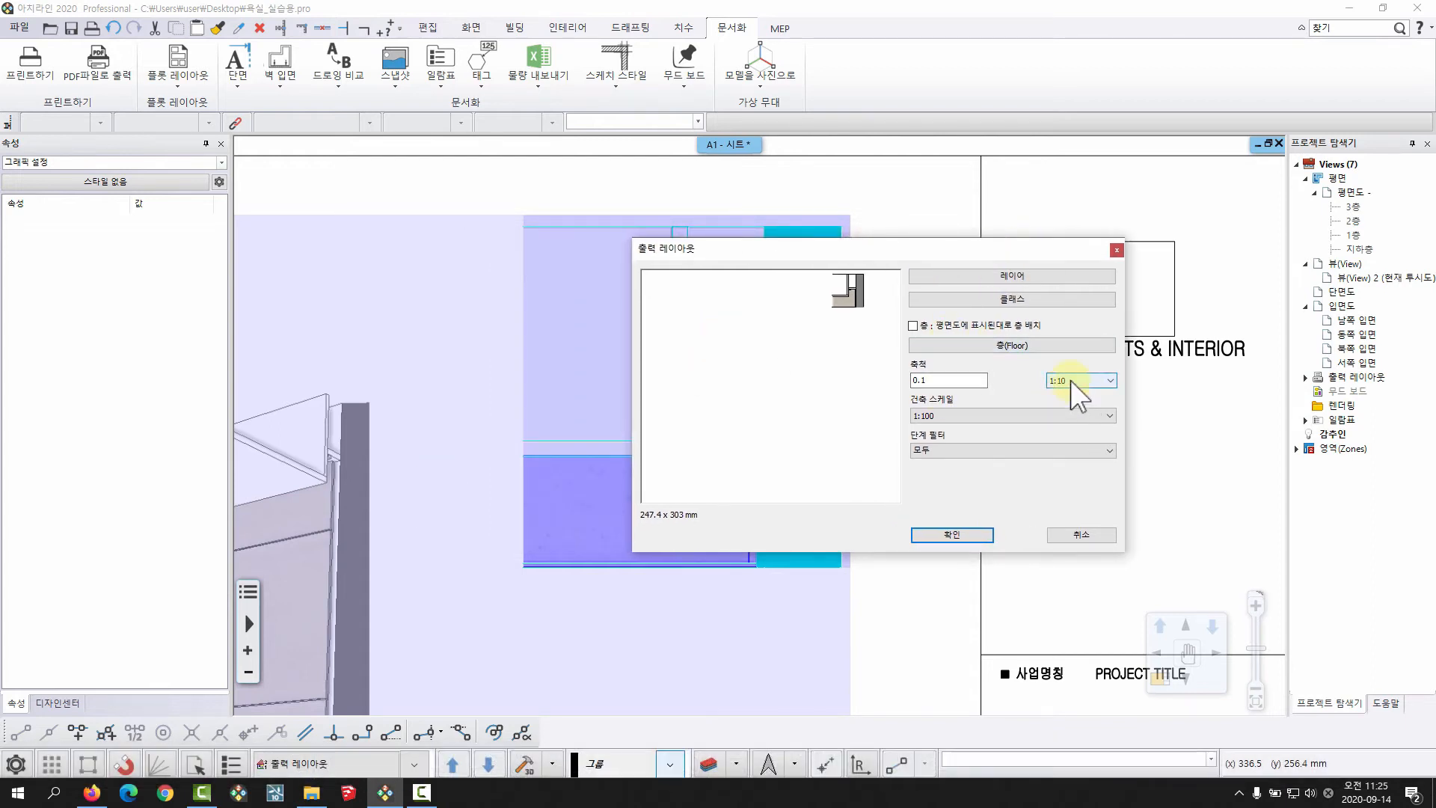
left_click(1007, 274)
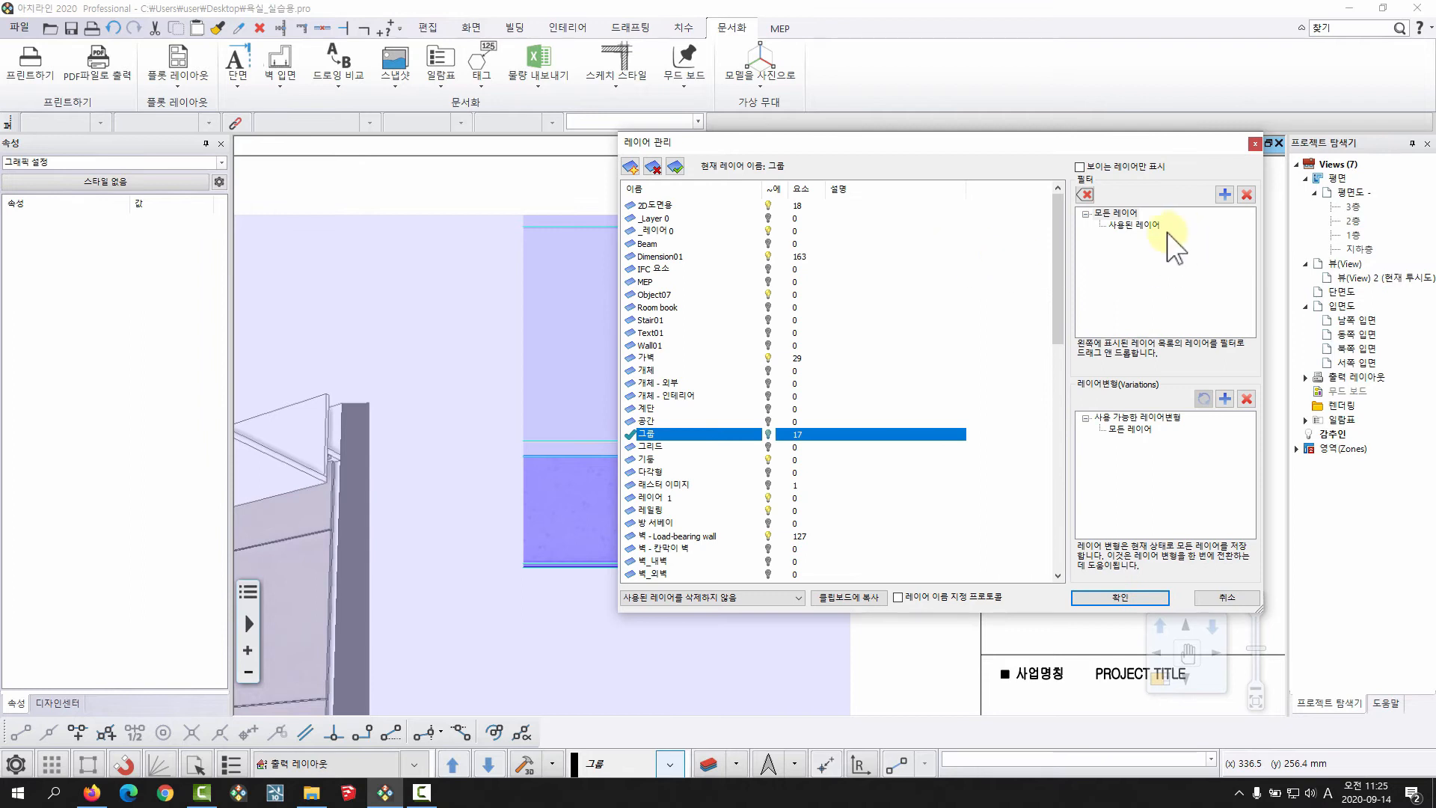
left_click(1137, 225)
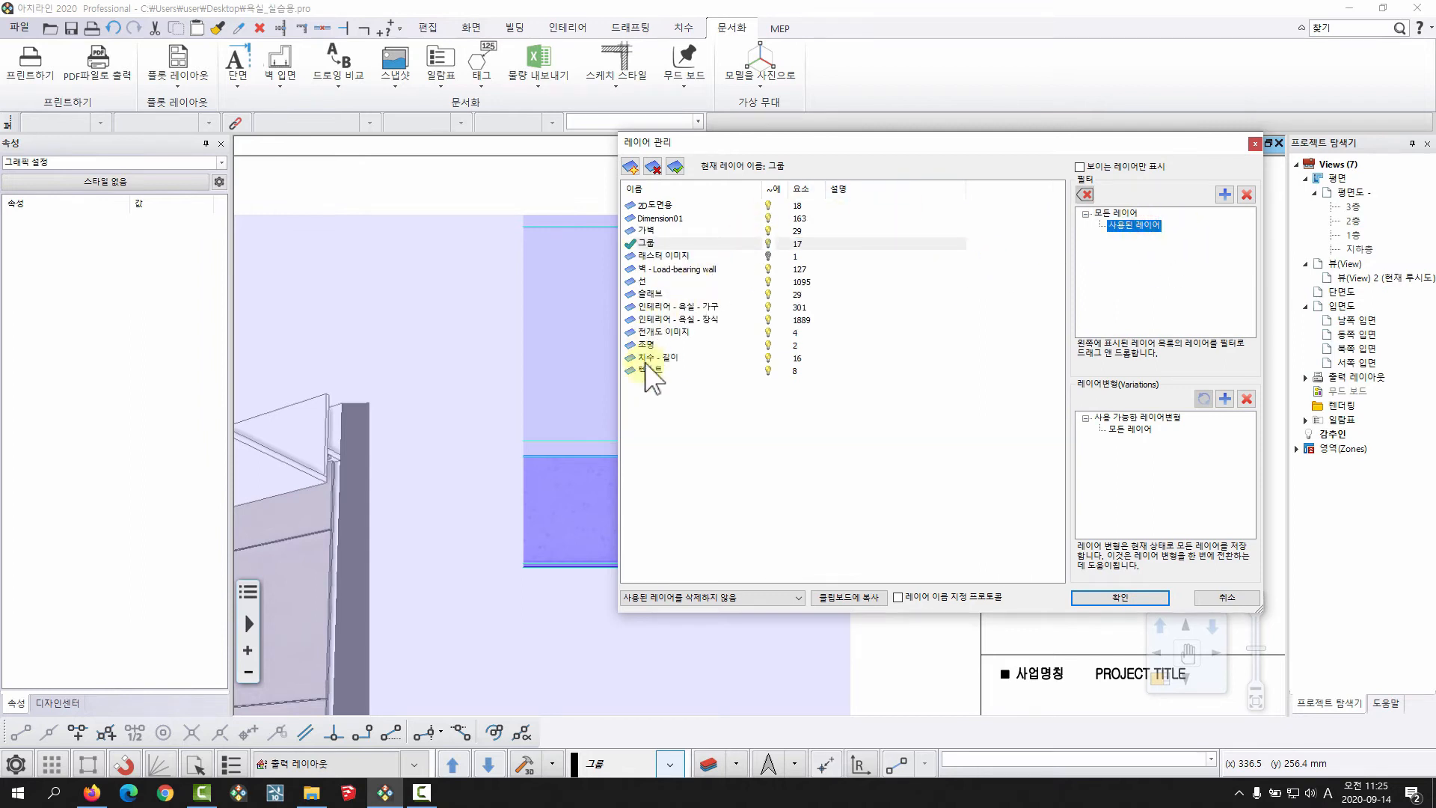
left_click(768, 333)
left_click(769, 333)
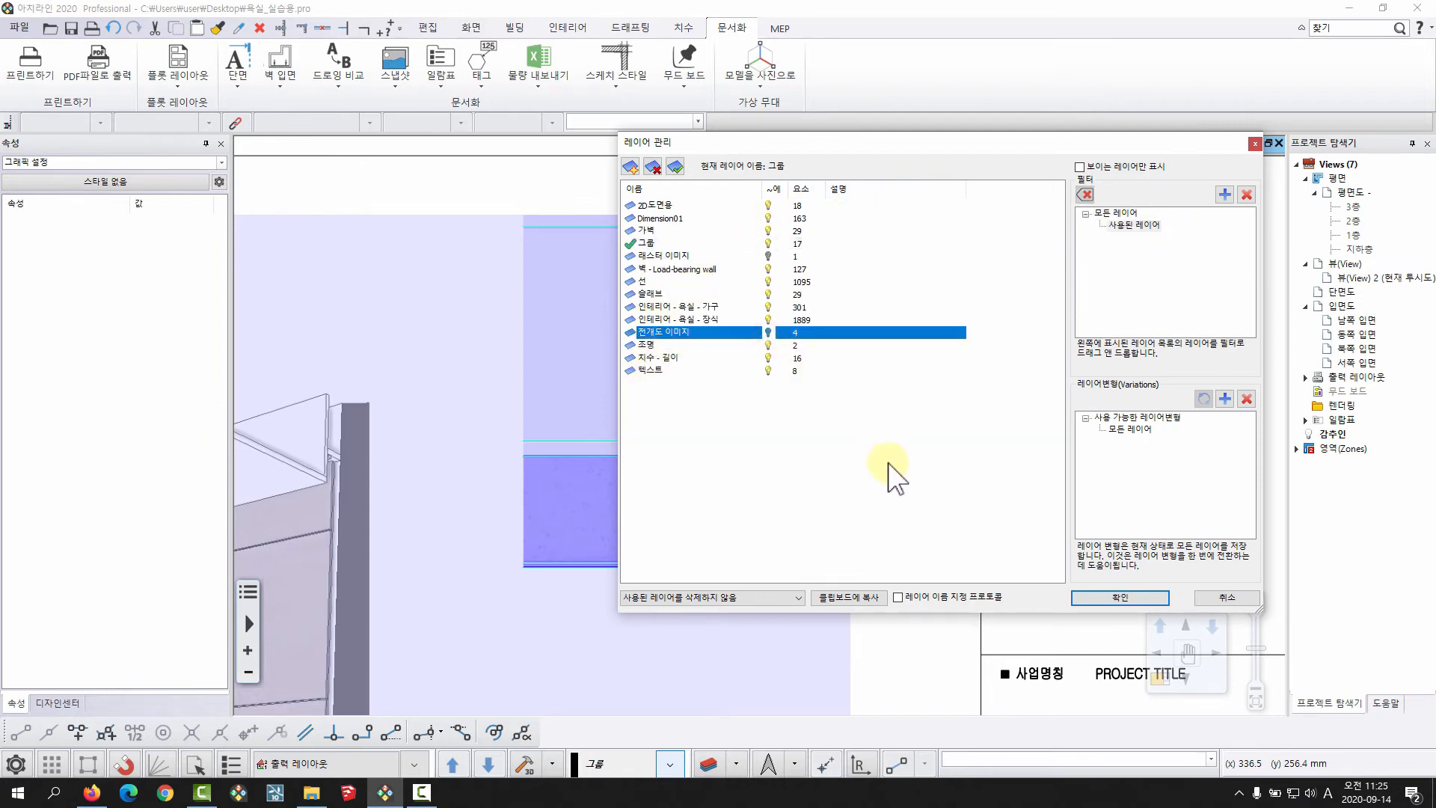
left_click(1101, 599)
left_click(987, 540)
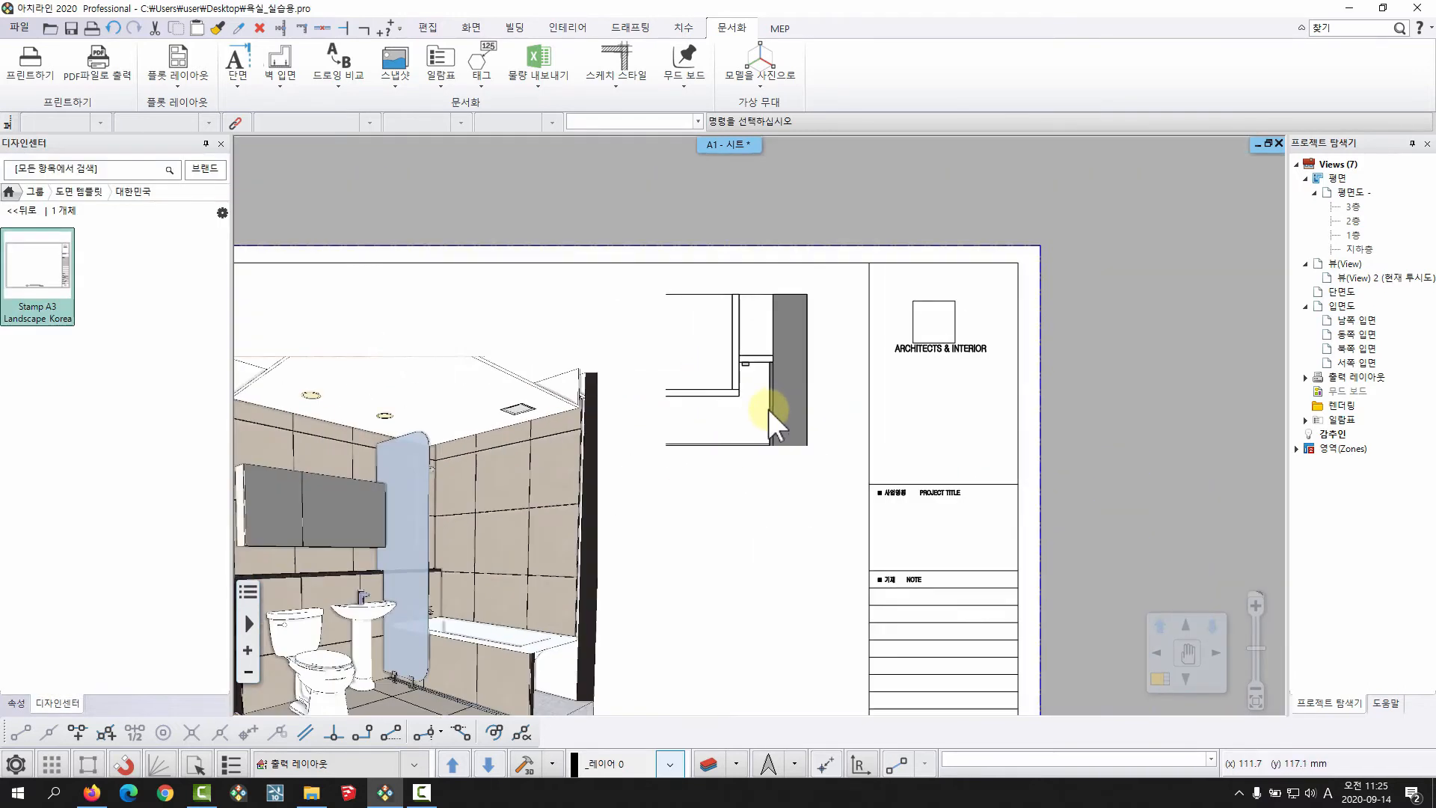
Step: Extend the lower edge of the ceiling corner detail's cropping frame downward by about 9.3 mm
left_click(785, 326)
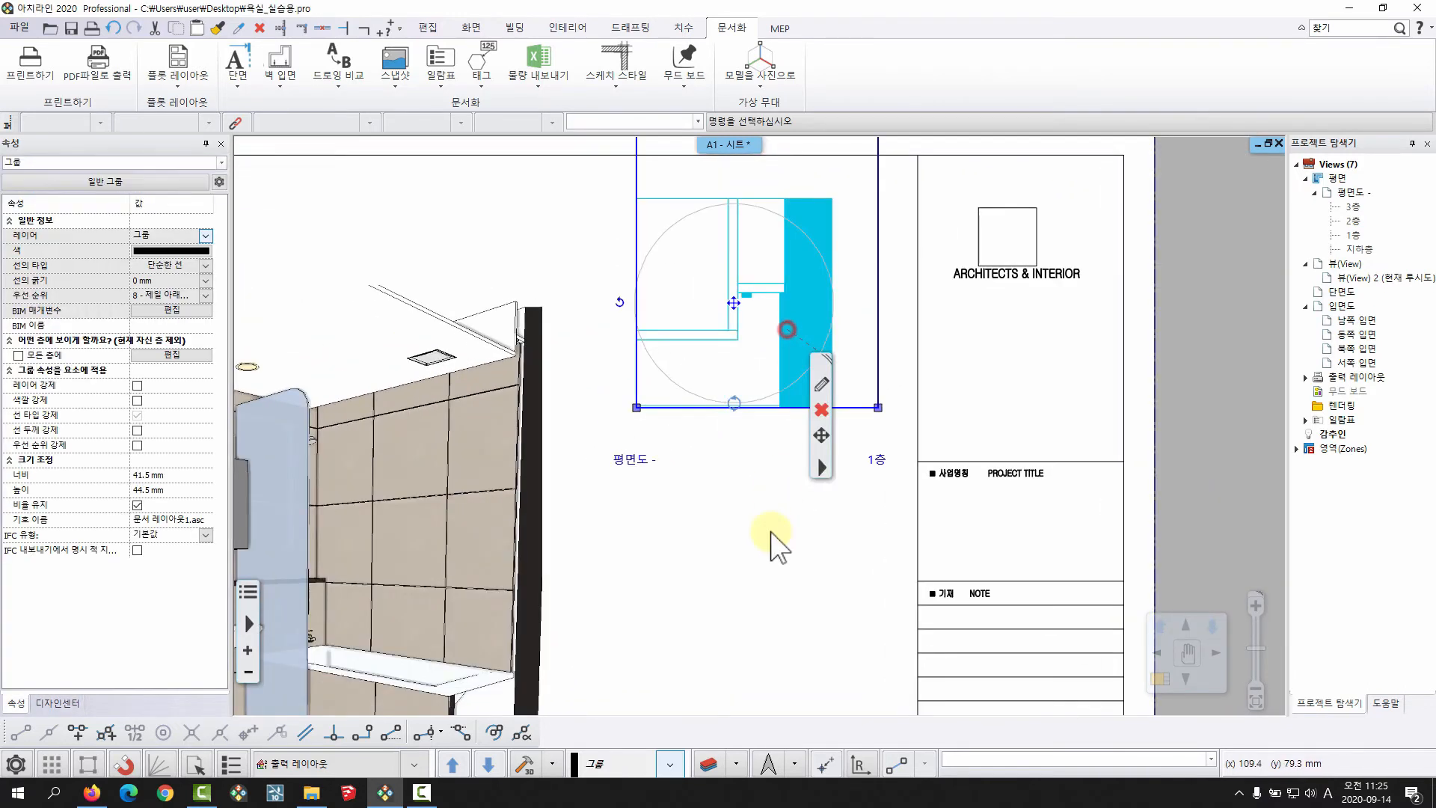
left_click(860, 410)
left_click(870, 413)
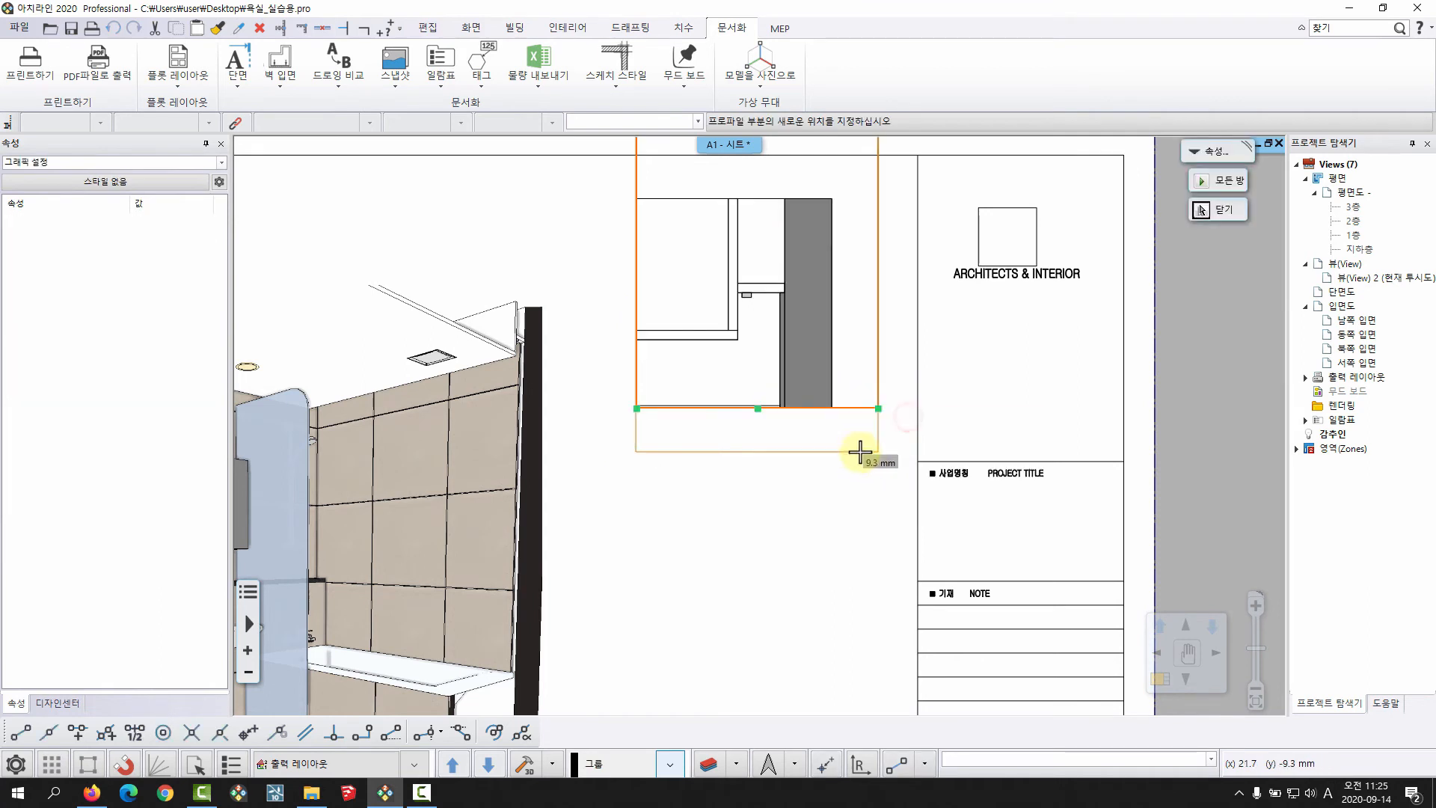
left_click(861, 451)
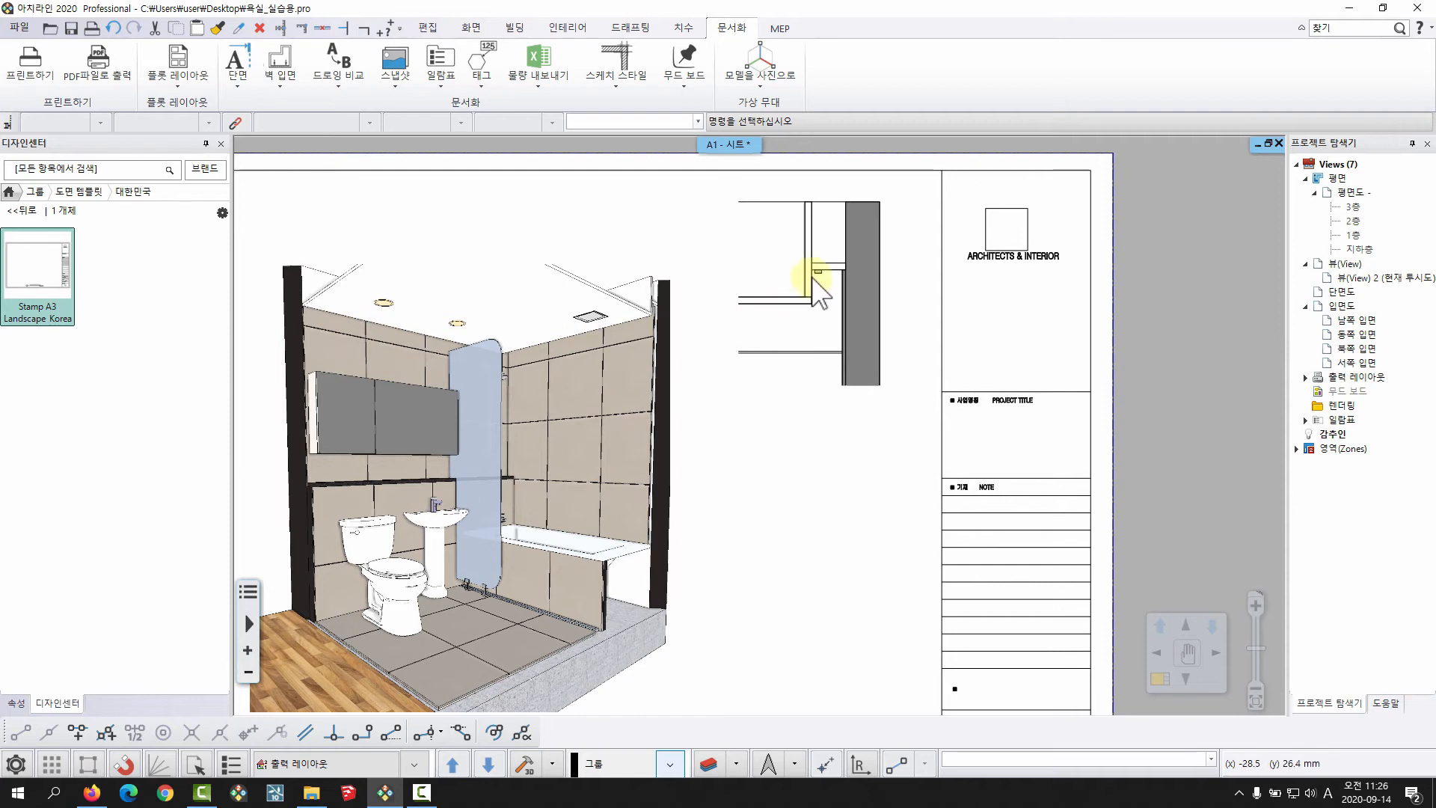
scroll(815, 288, "up", 3)
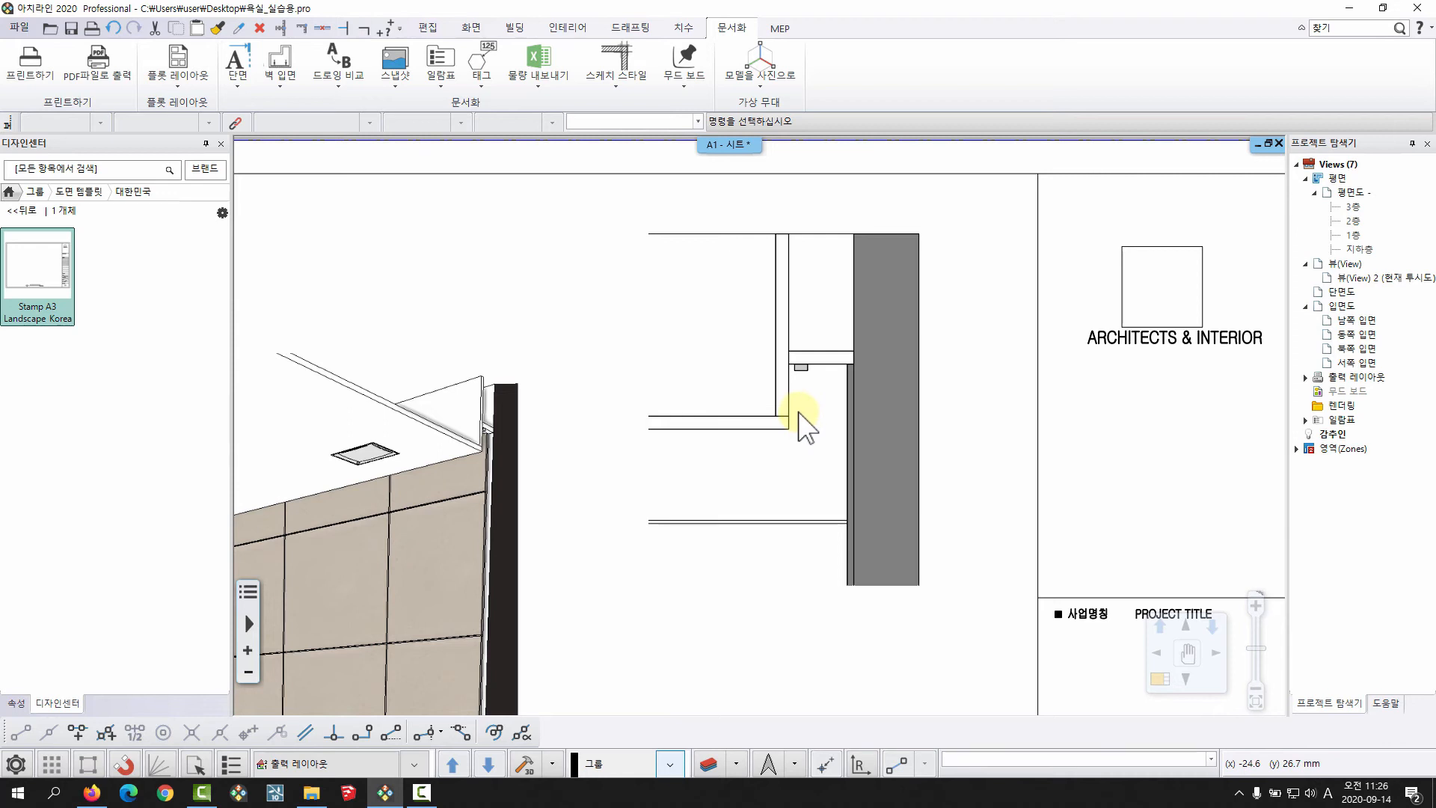
scroll(778, 400, "down", 5)
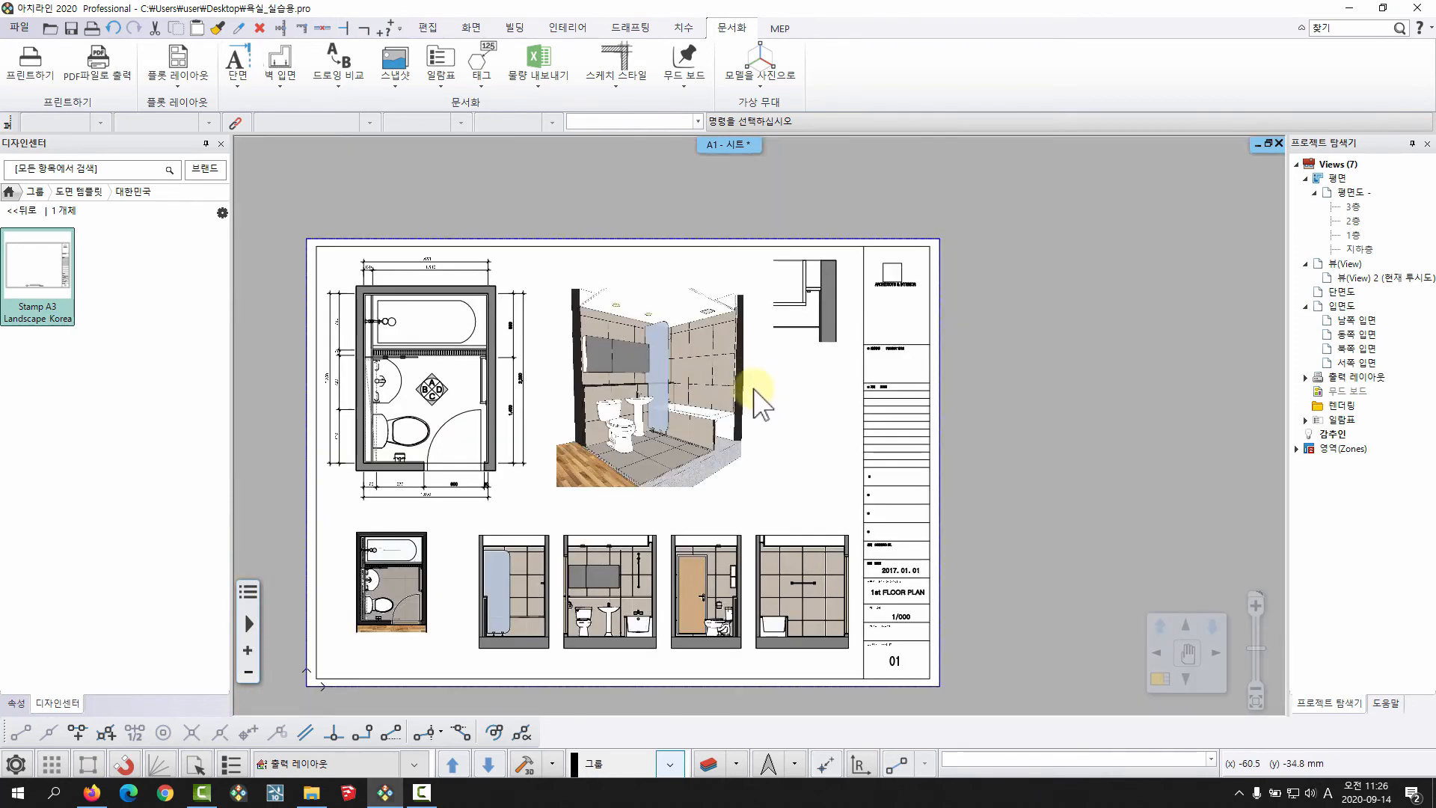
middle_click_drag(803, 391, 768, 376)
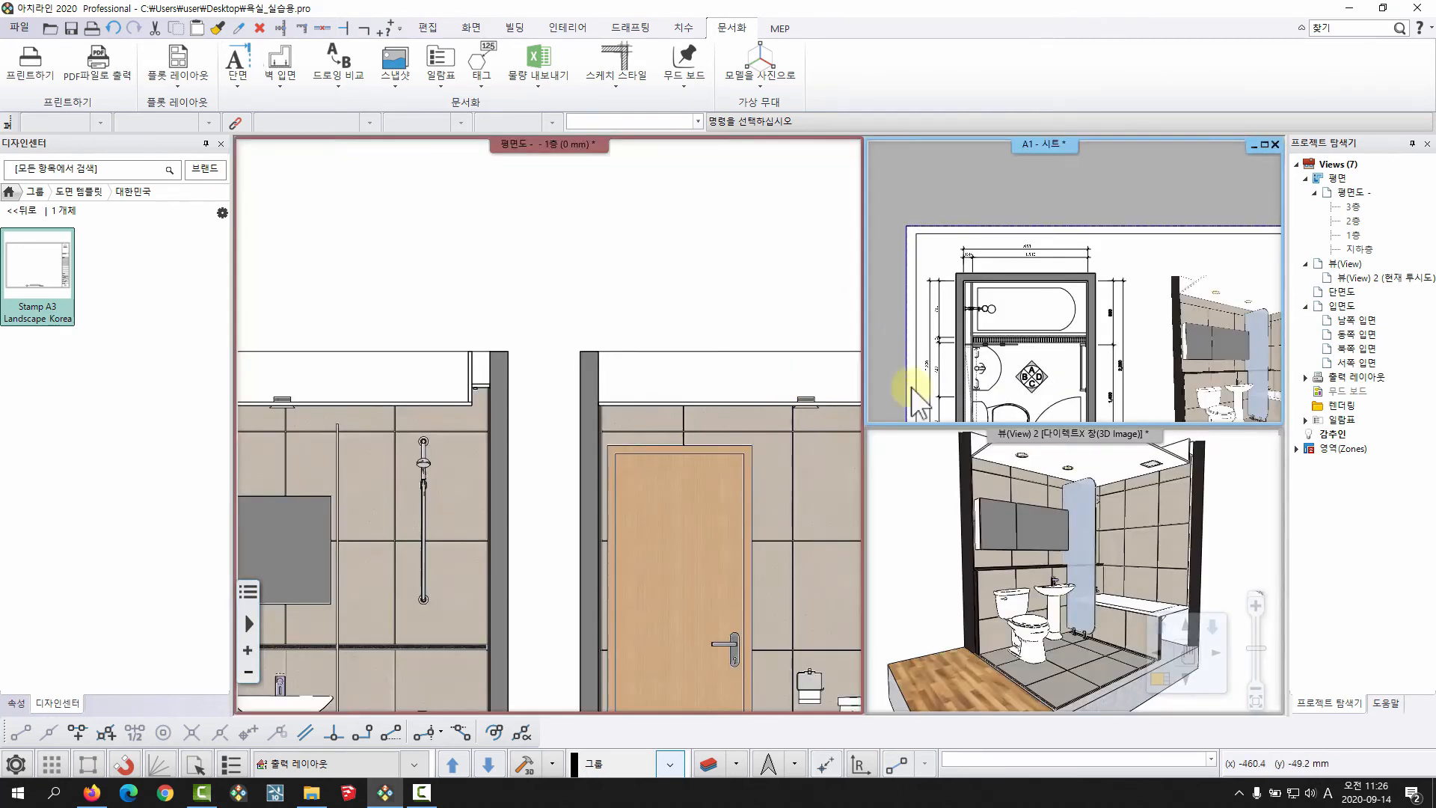
Step: Start a final rendering of the View 2 perspective at 800x600, interior quick quality and background brightness 40
left_click(995, 501)
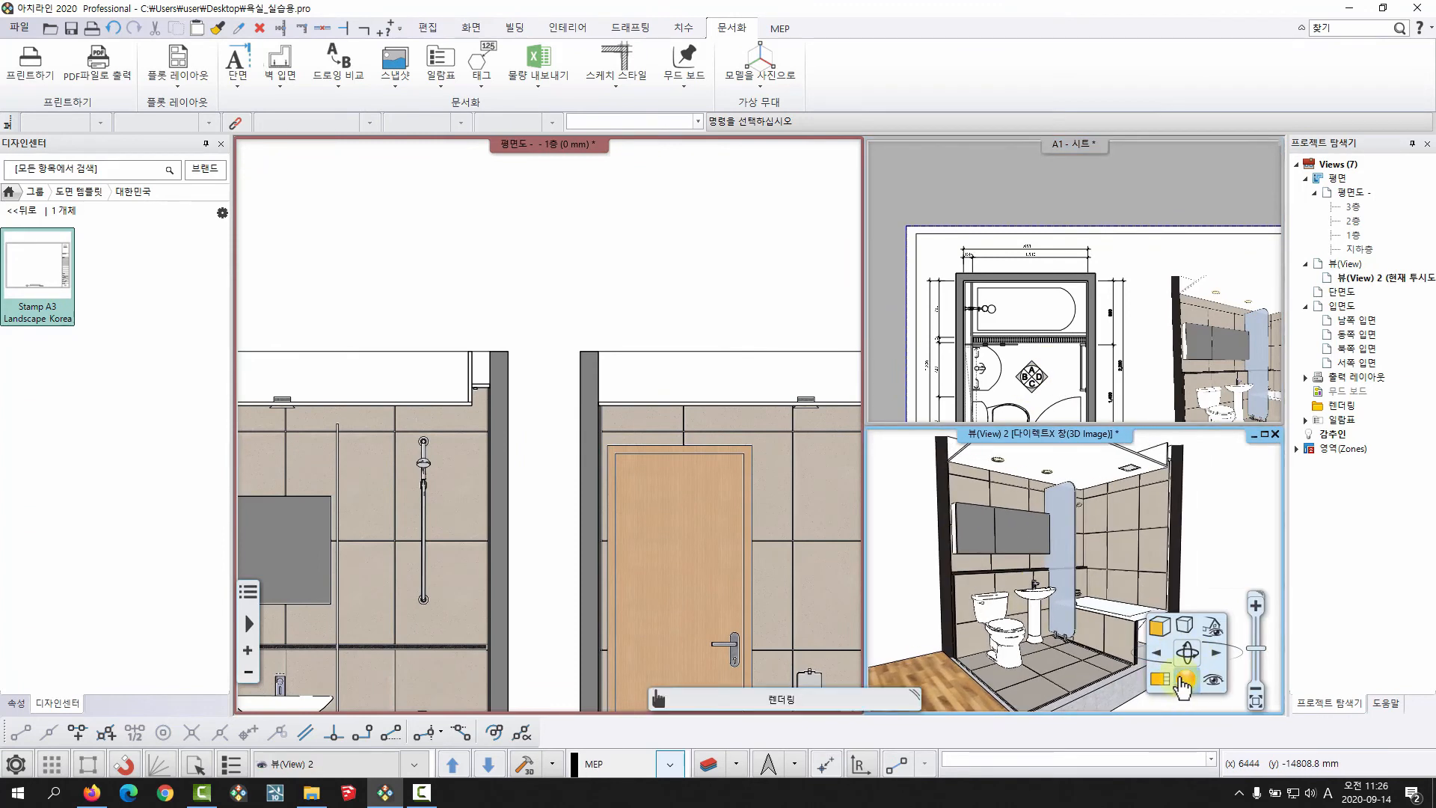
left_click(1188, 679)
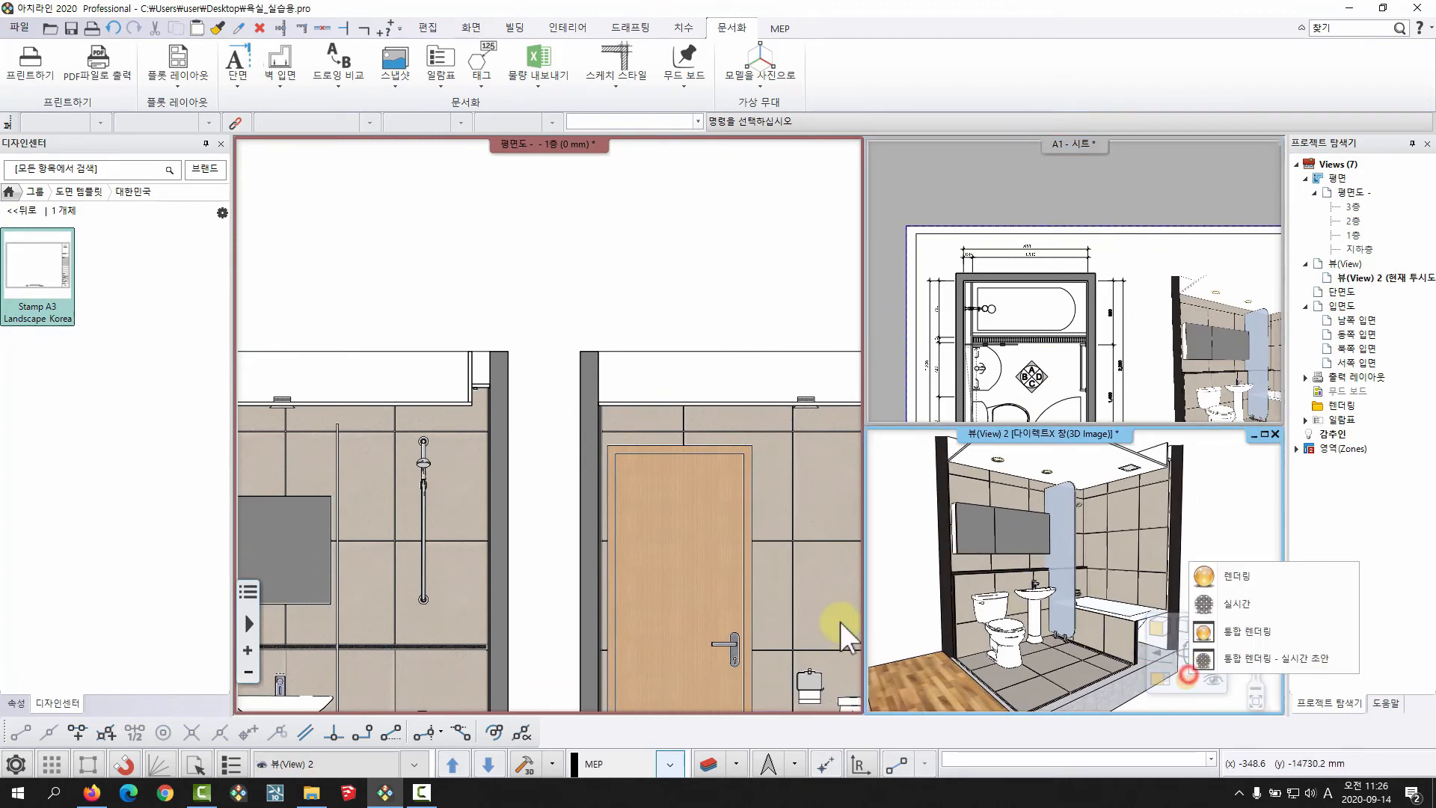
left_click(1204, 581)
left_click(745, 347)
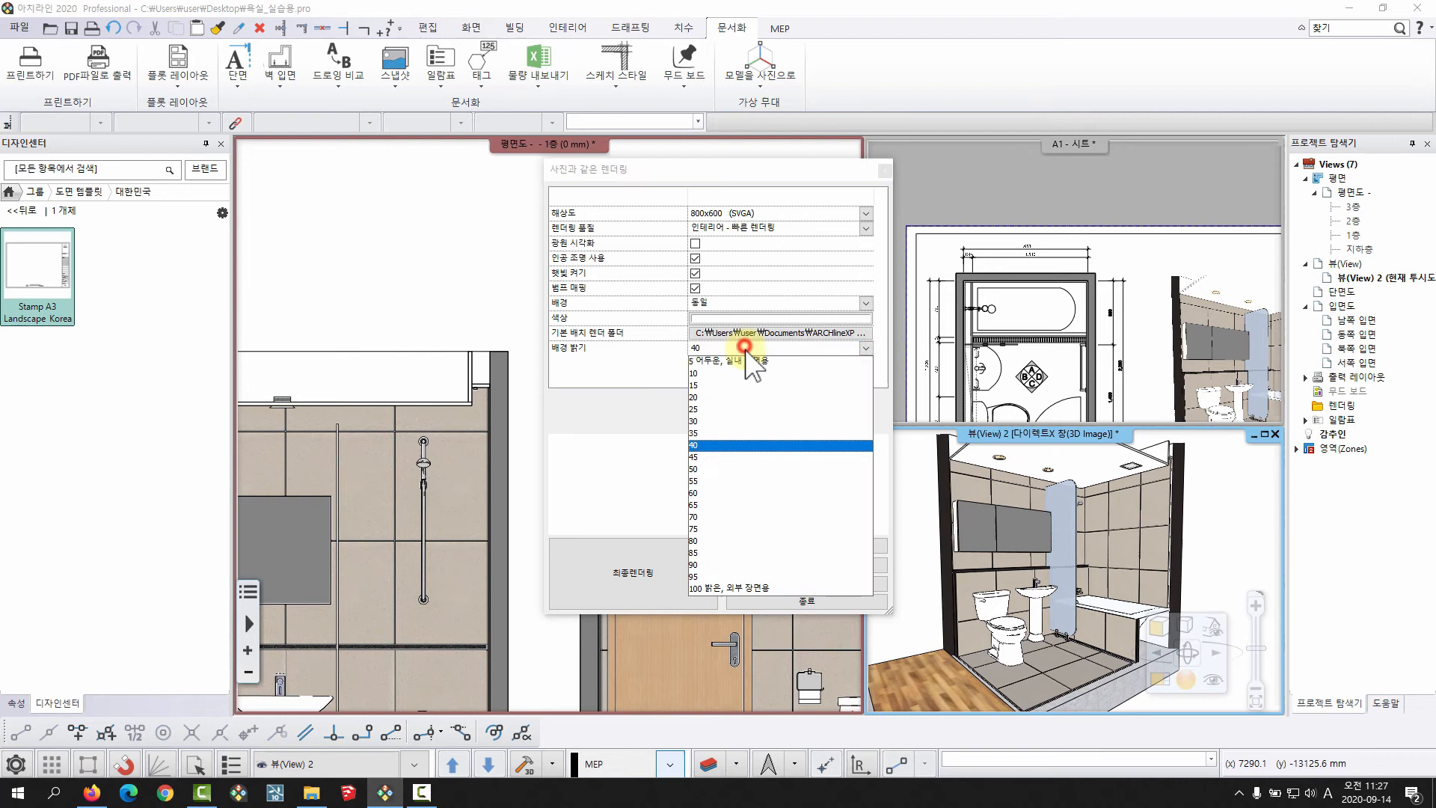
left_click(725, 445)
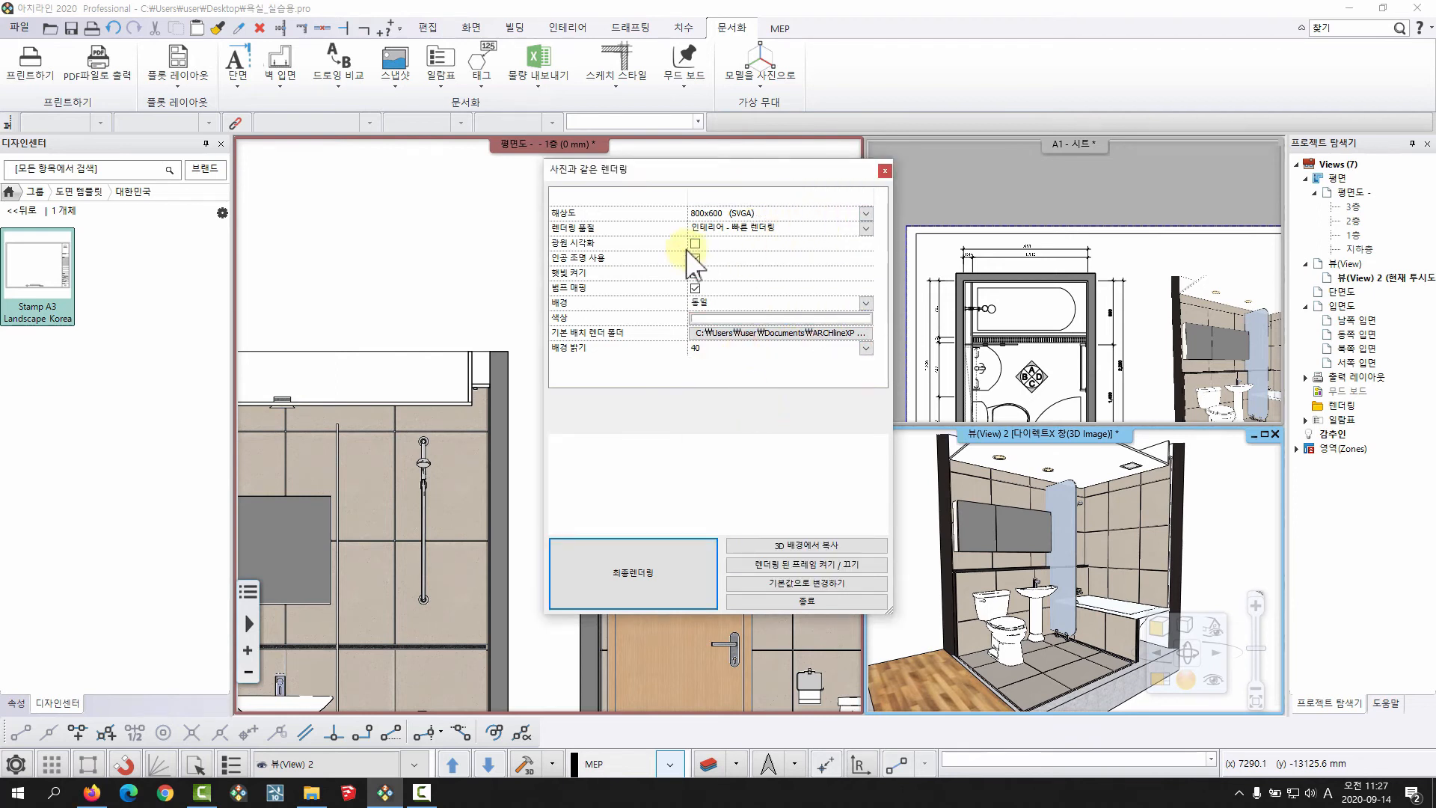
left_click(672, 562)
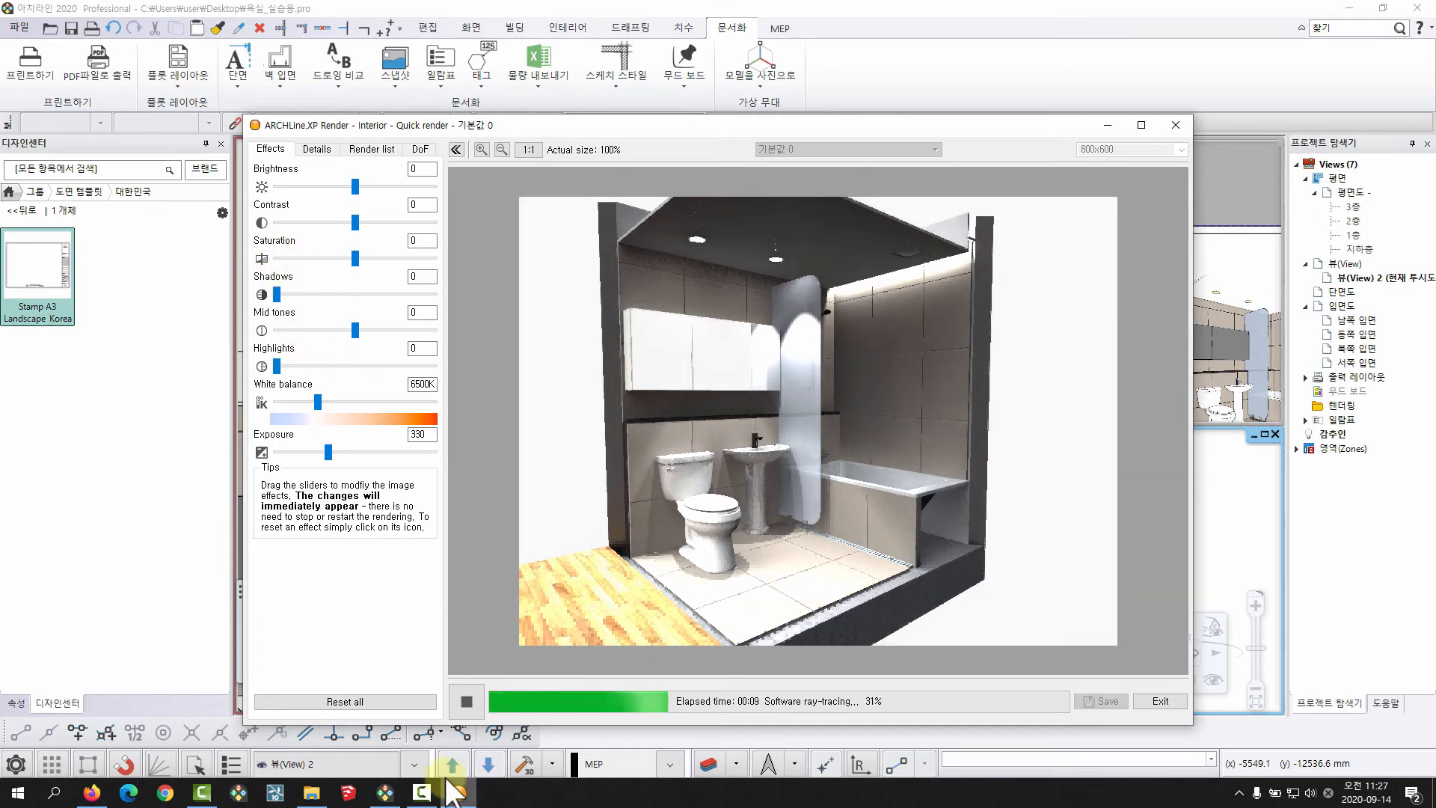
Step: Glance at the render image folder, stop the running render and quit the render window without saving
left_click(309, 795)
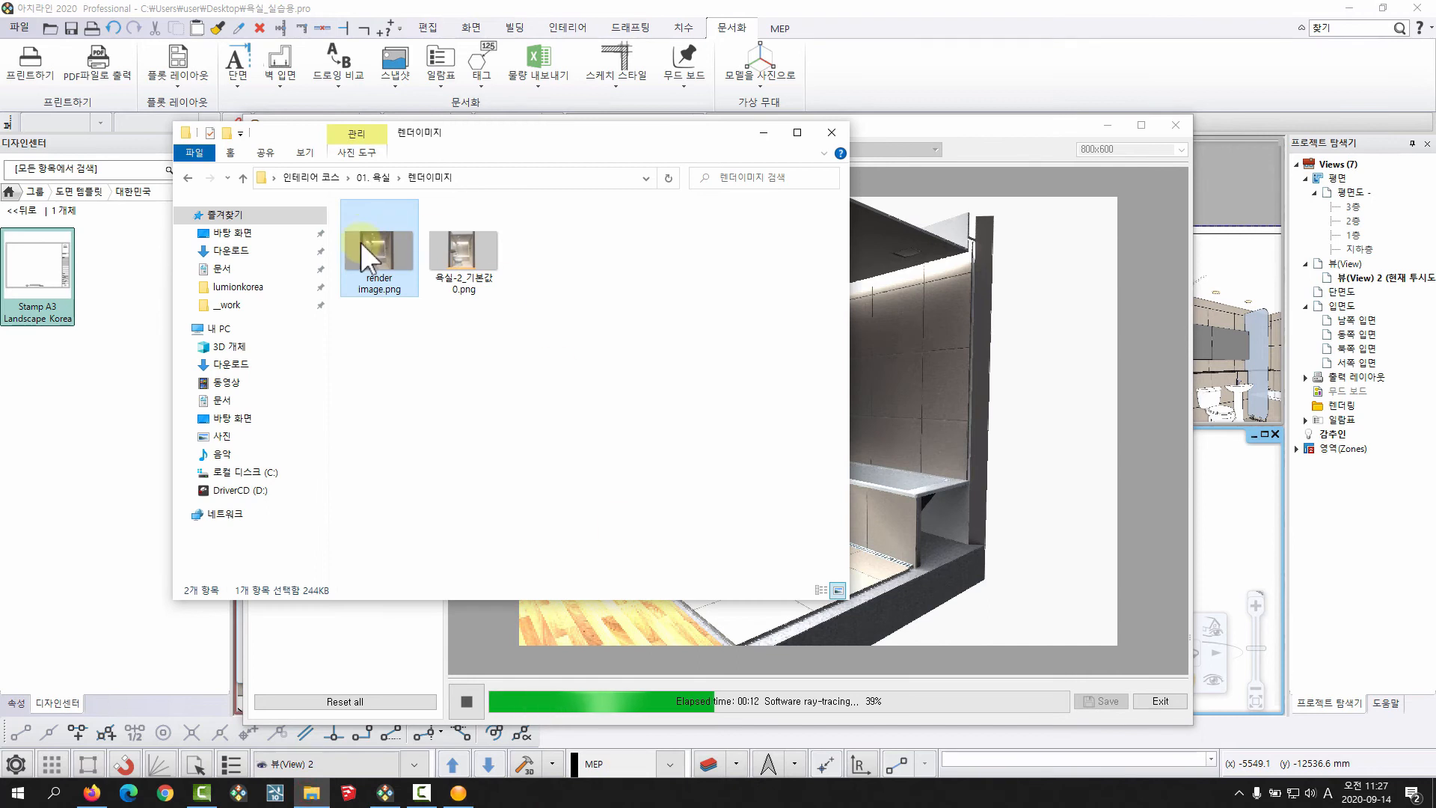
left_click(763, 132)
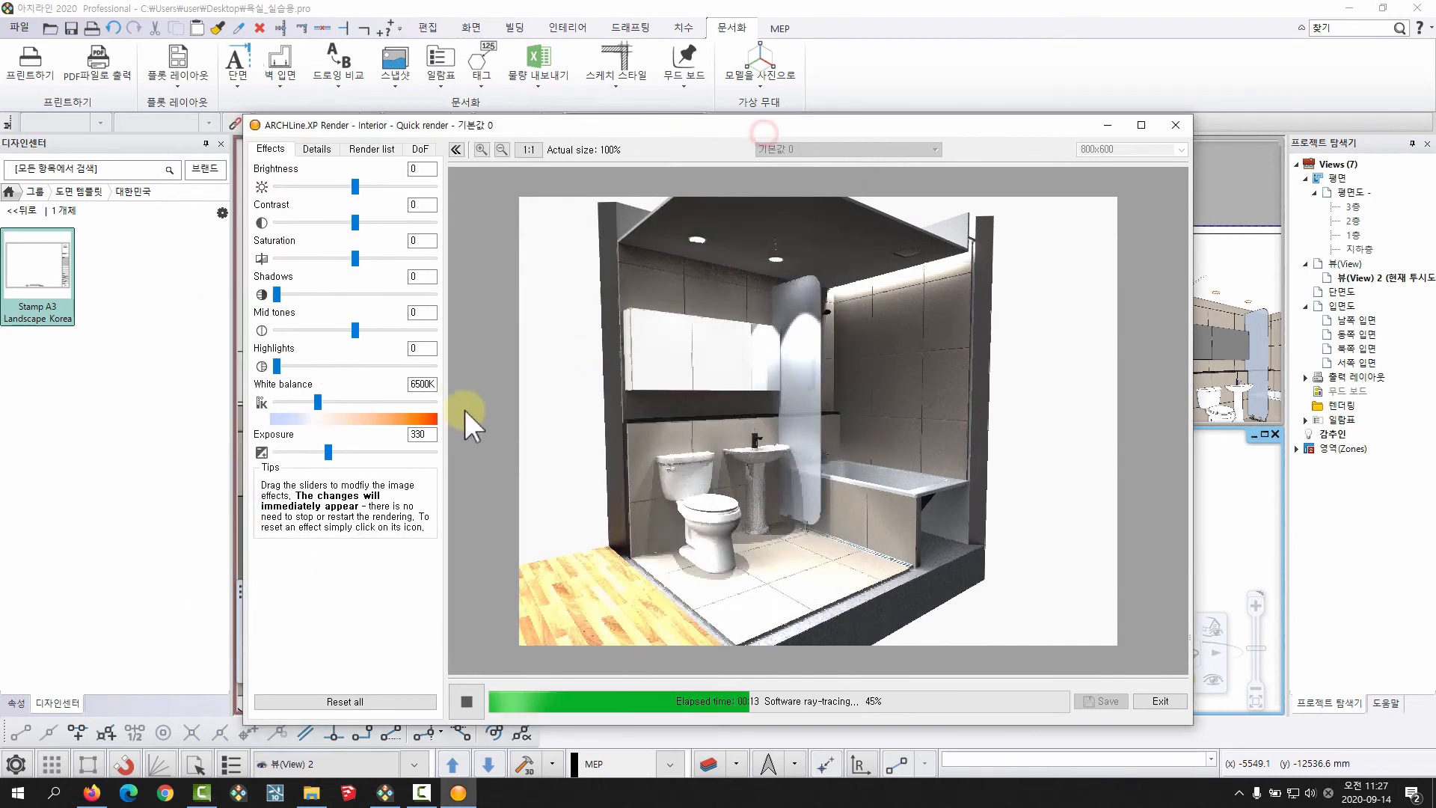
left_click(467, 698)
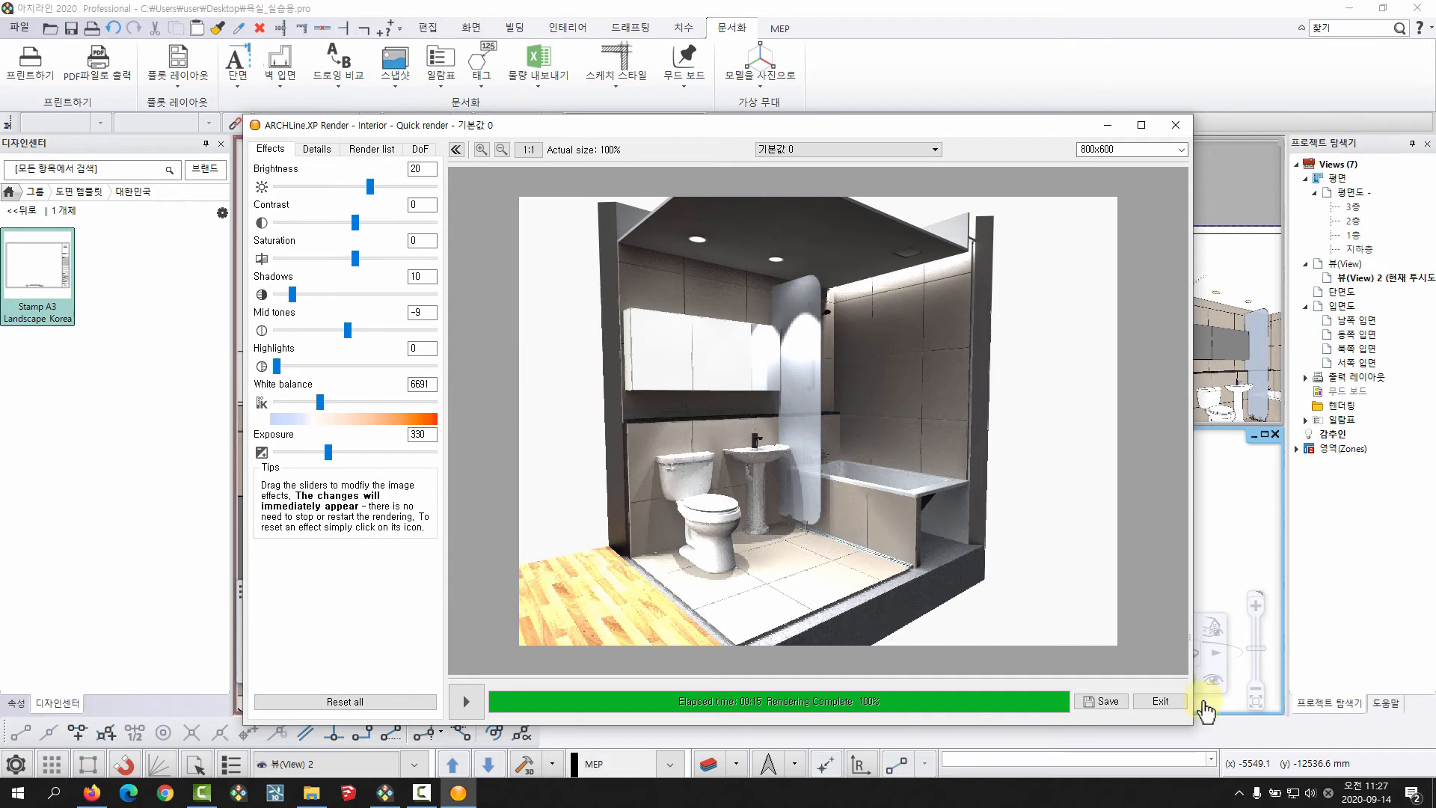
left_click(1165, 700)
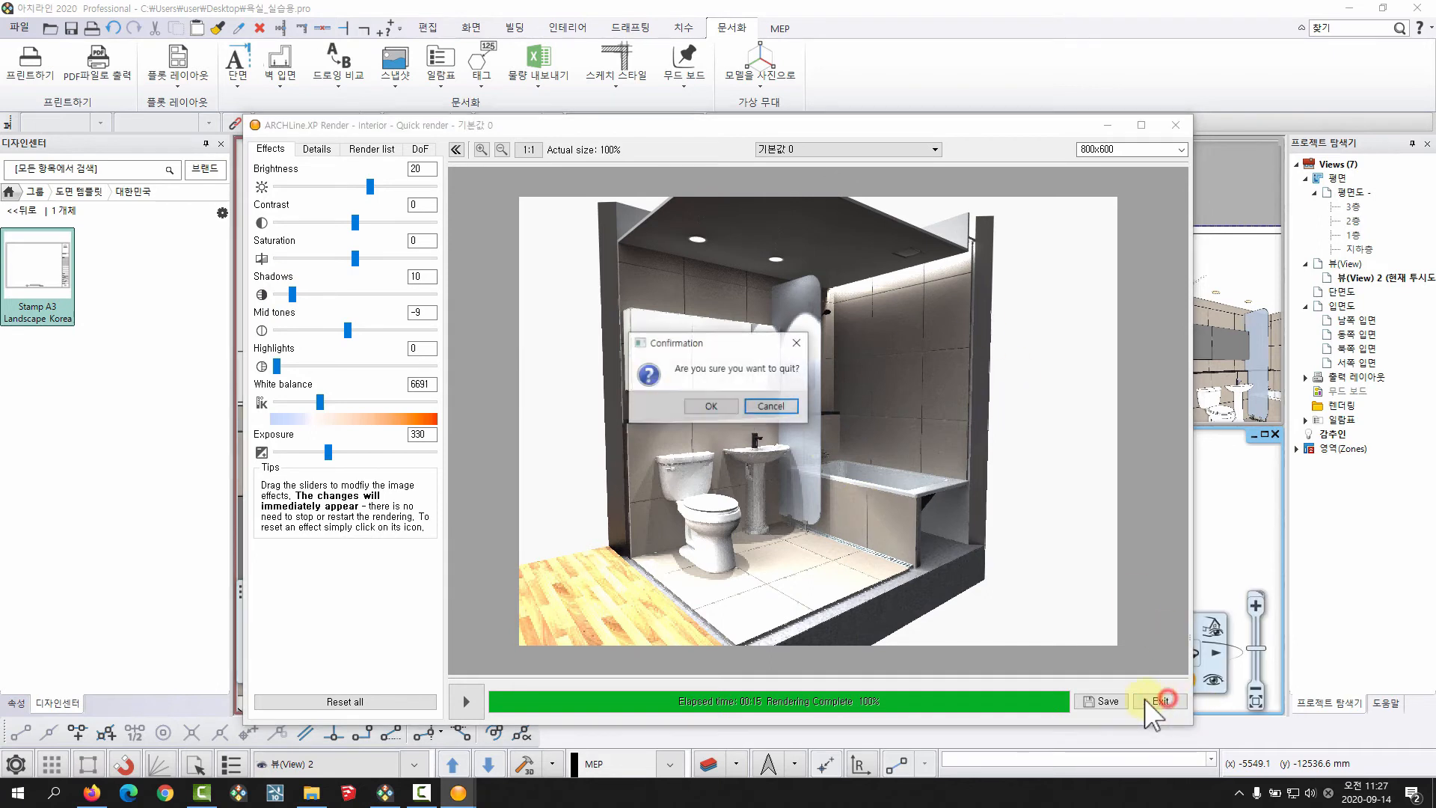
left_click(706, 406)
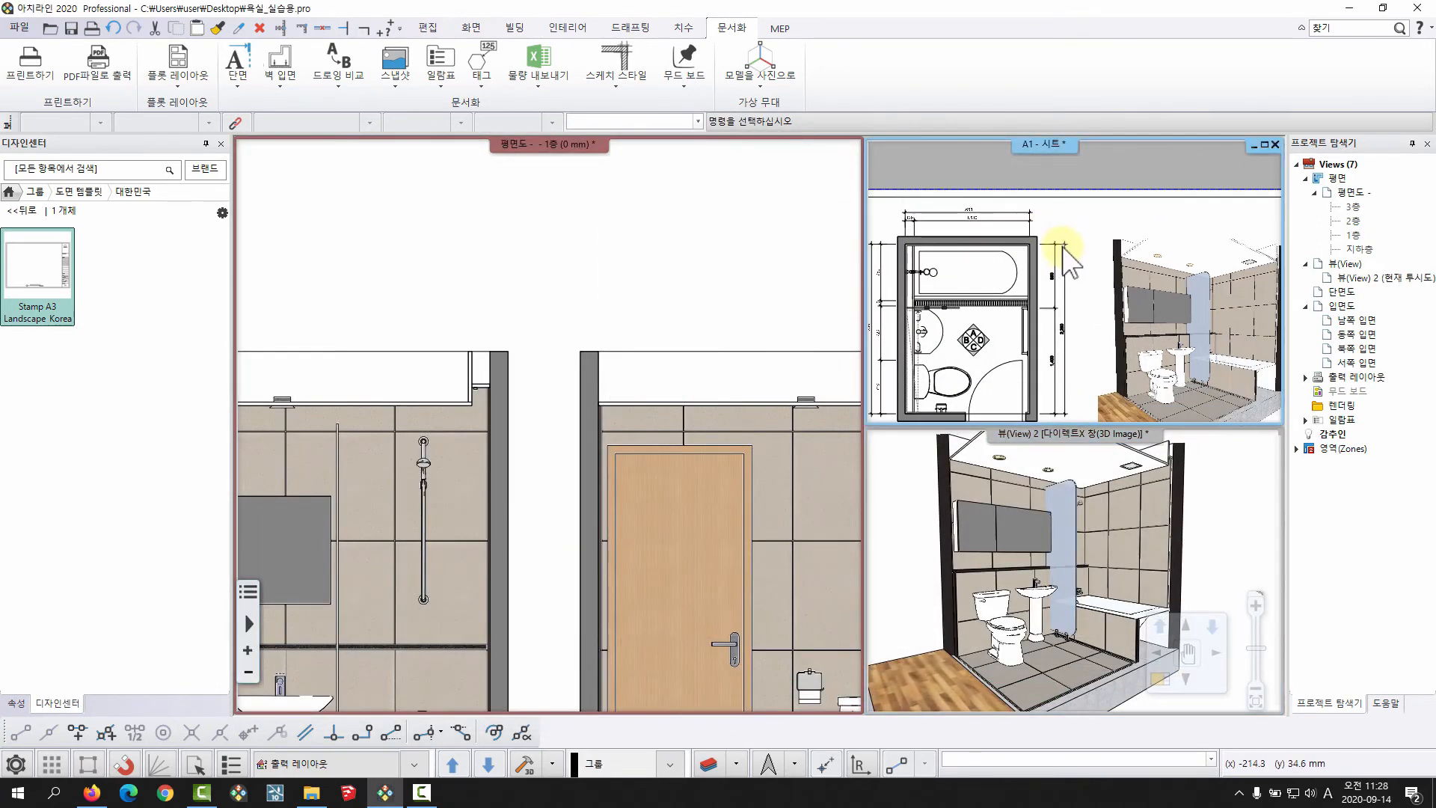
Step: Insert render image.png from the 렌더이미지 folder onto the A1 sheet below the ceiling detail, about 45.5 mm high
double_click(1044, 144)
scroll(580, 305, "up", 2)
left_click(319, 799)
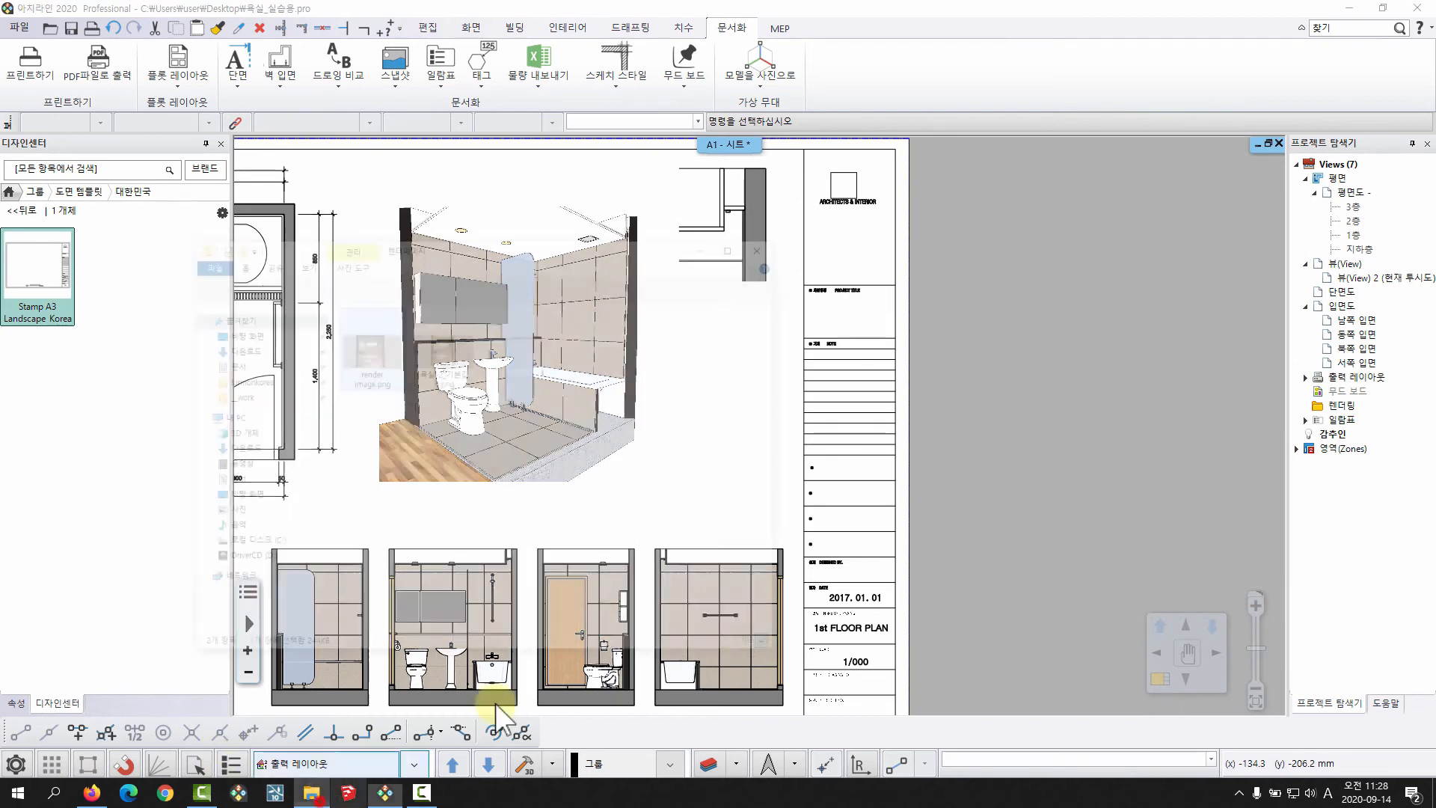
left_click_drag(519, 166, 1161, 263)
mouse_move(981, 379)
left_mouse_down()
mouse_move(784, 441)
mouse_move(691, 419)
left_mouse_up()
left_click(1351, 254)
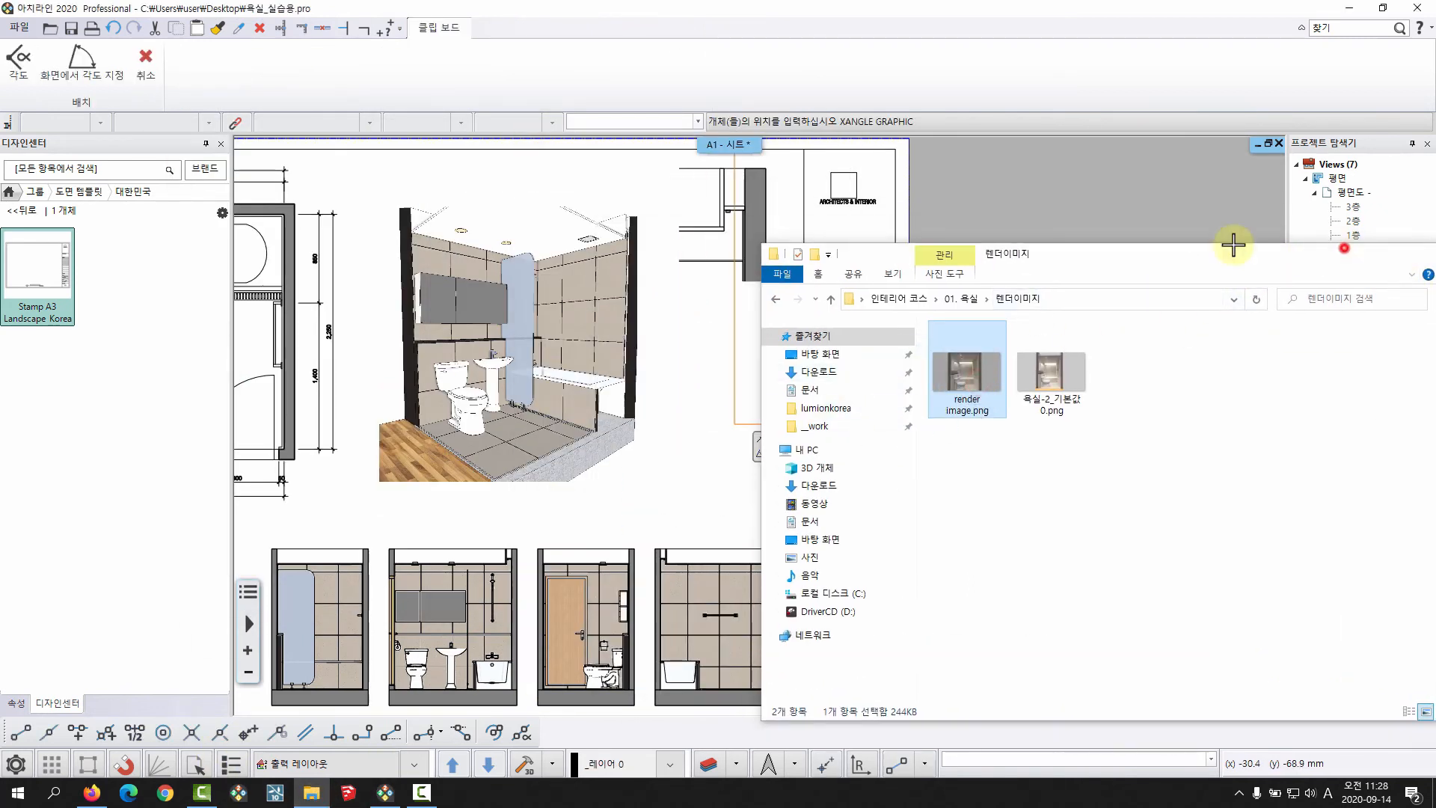
left_click(600, 504)
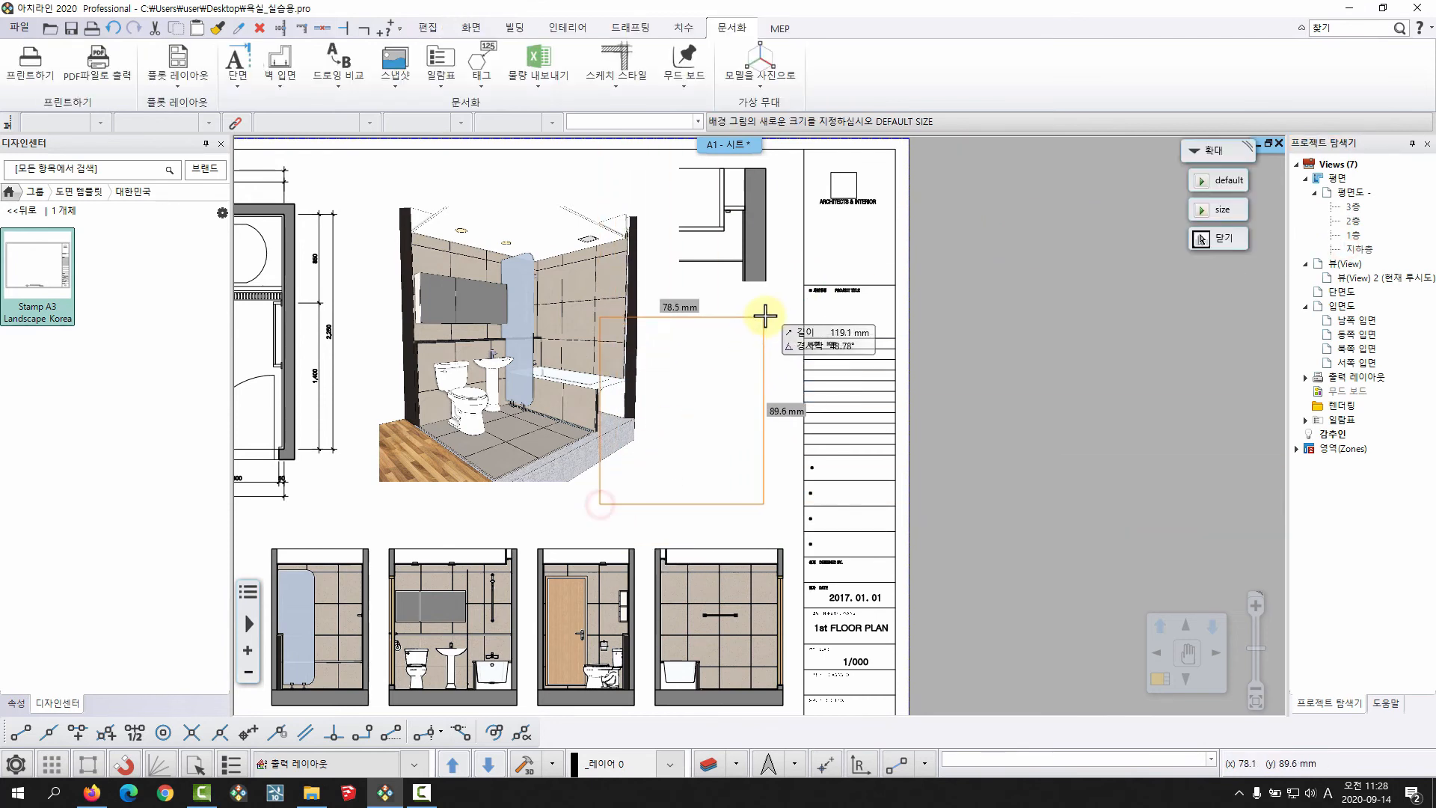
left_click(840, 408)
Step: Crop the grey margins off both sides of the inserted render image, keeping only the bathroom view
scroll(731, 507, "up", 3)
left_click(782, 456)
right_click(799, 427)
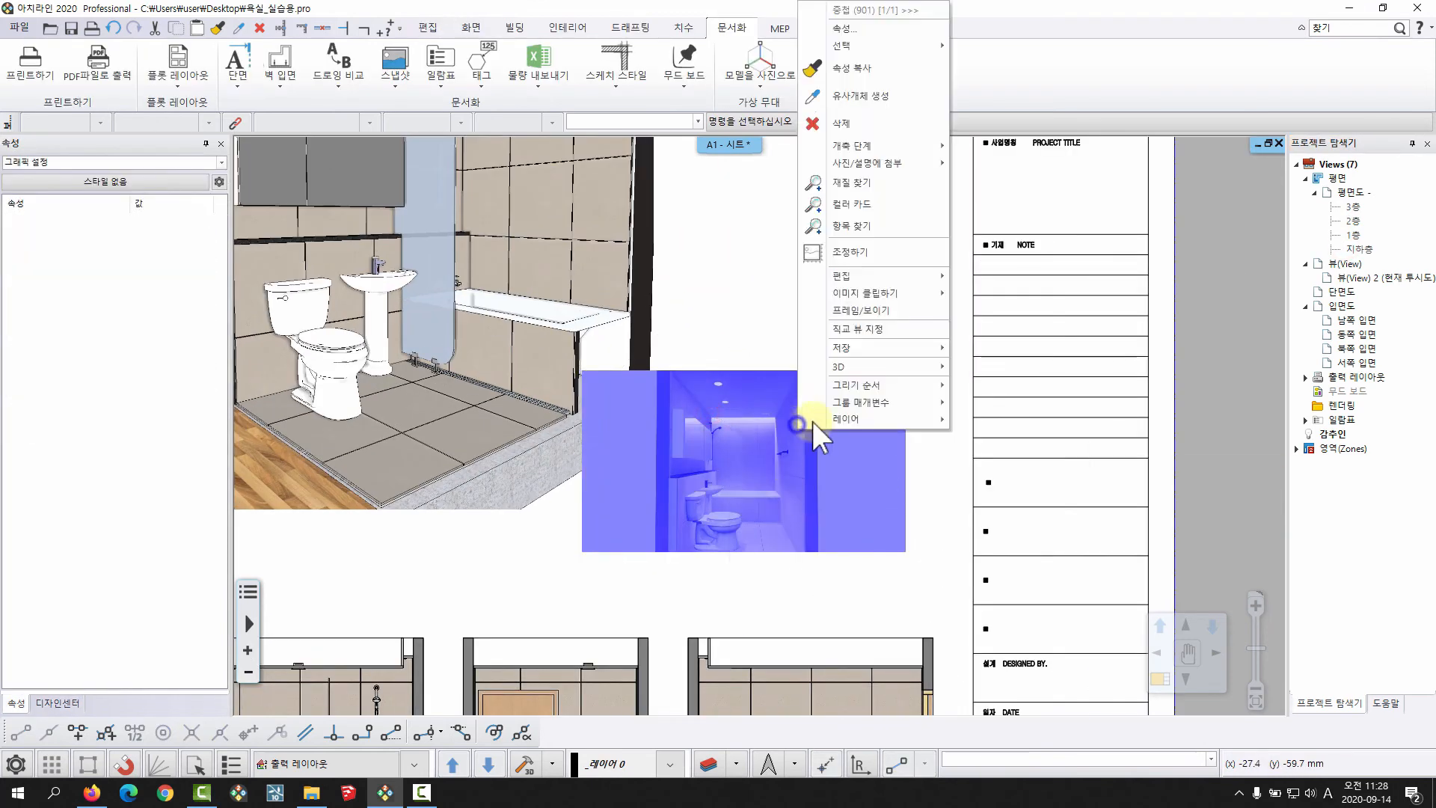
mouse_move(908, 294)
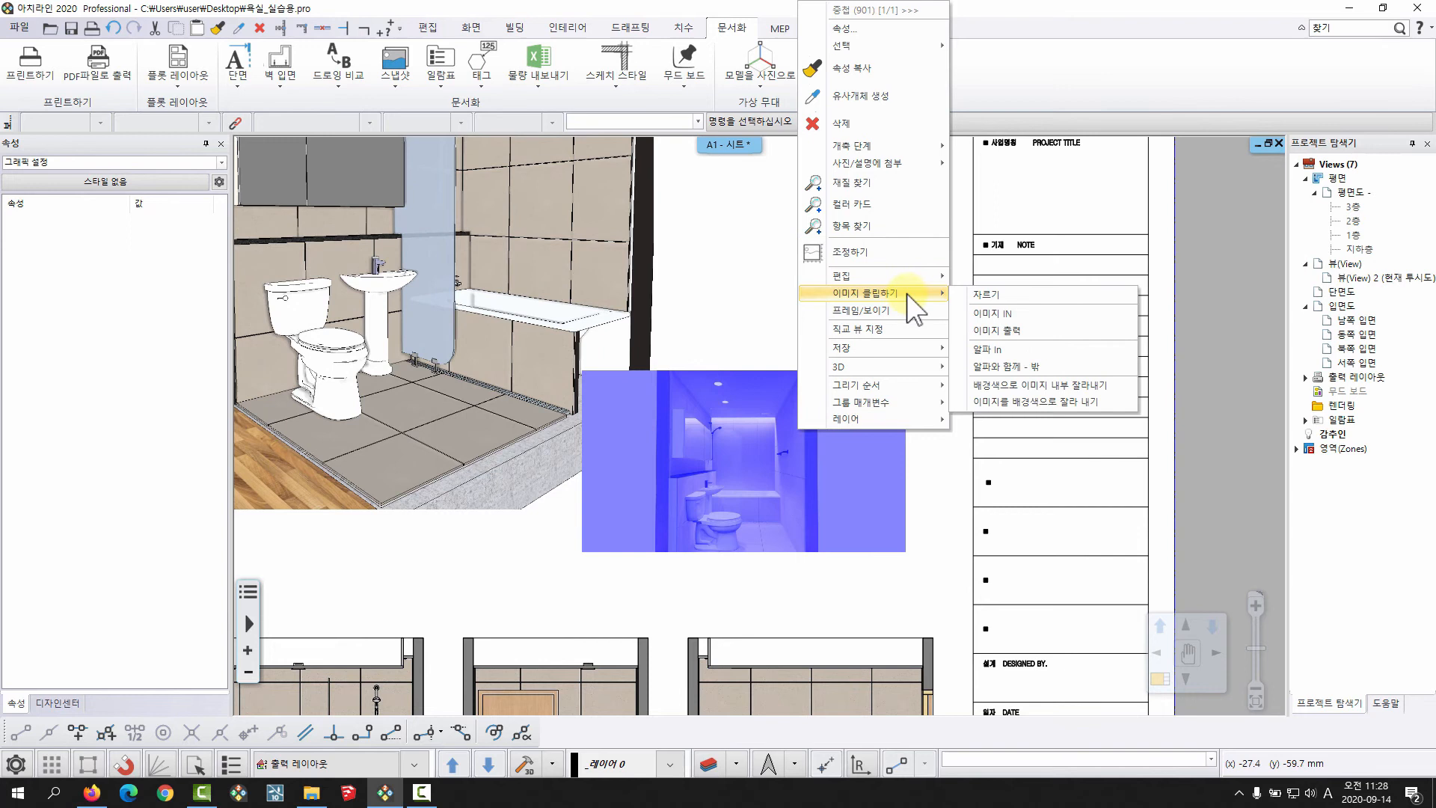
left_click(991, 295)
left_click(578, 466)
left_click(661, 455)
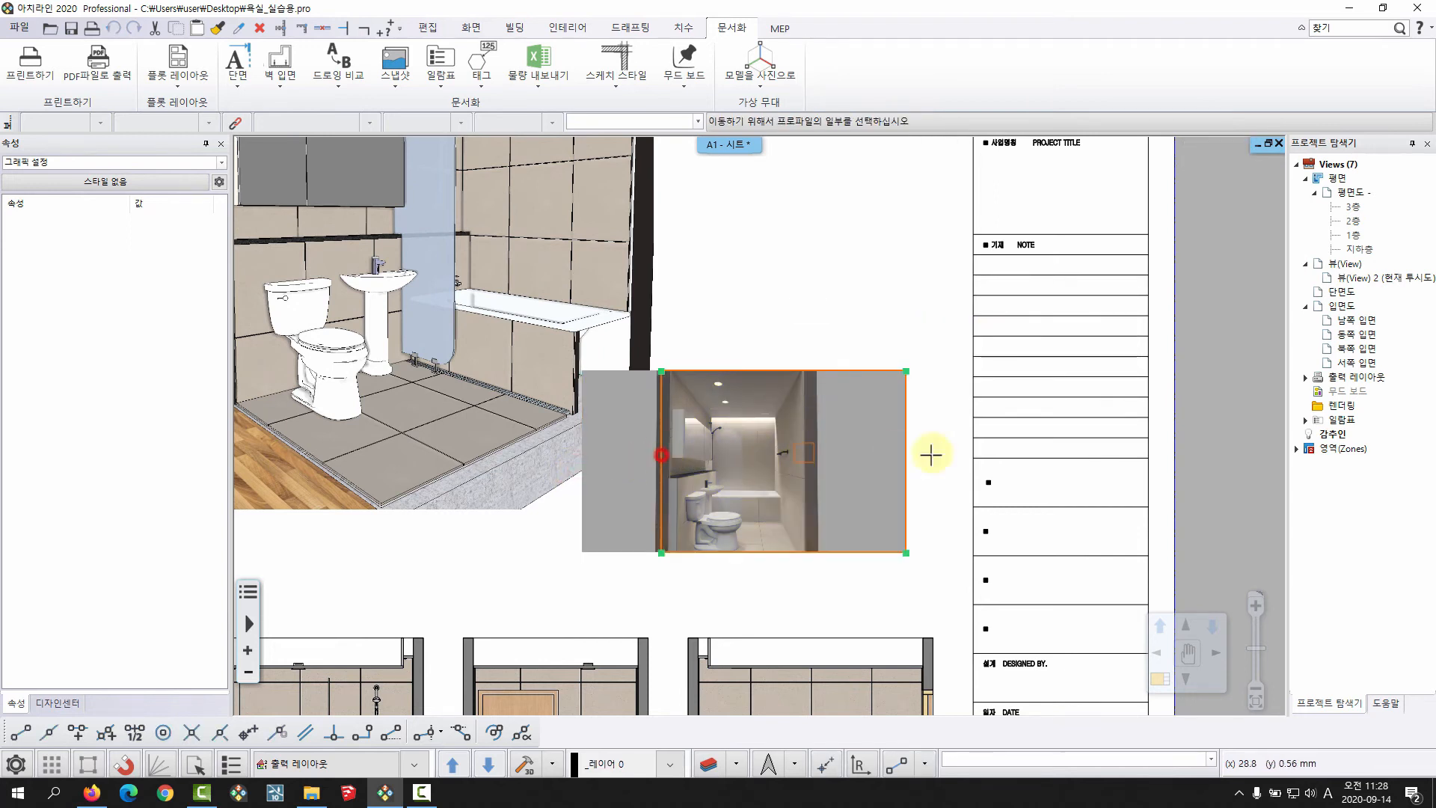
left_click(904, 447)
left_click(815, 405)
Step: Scale the cropped render image up proportionally from its corner to about 83 x 98 mm
left_click(785, 390)
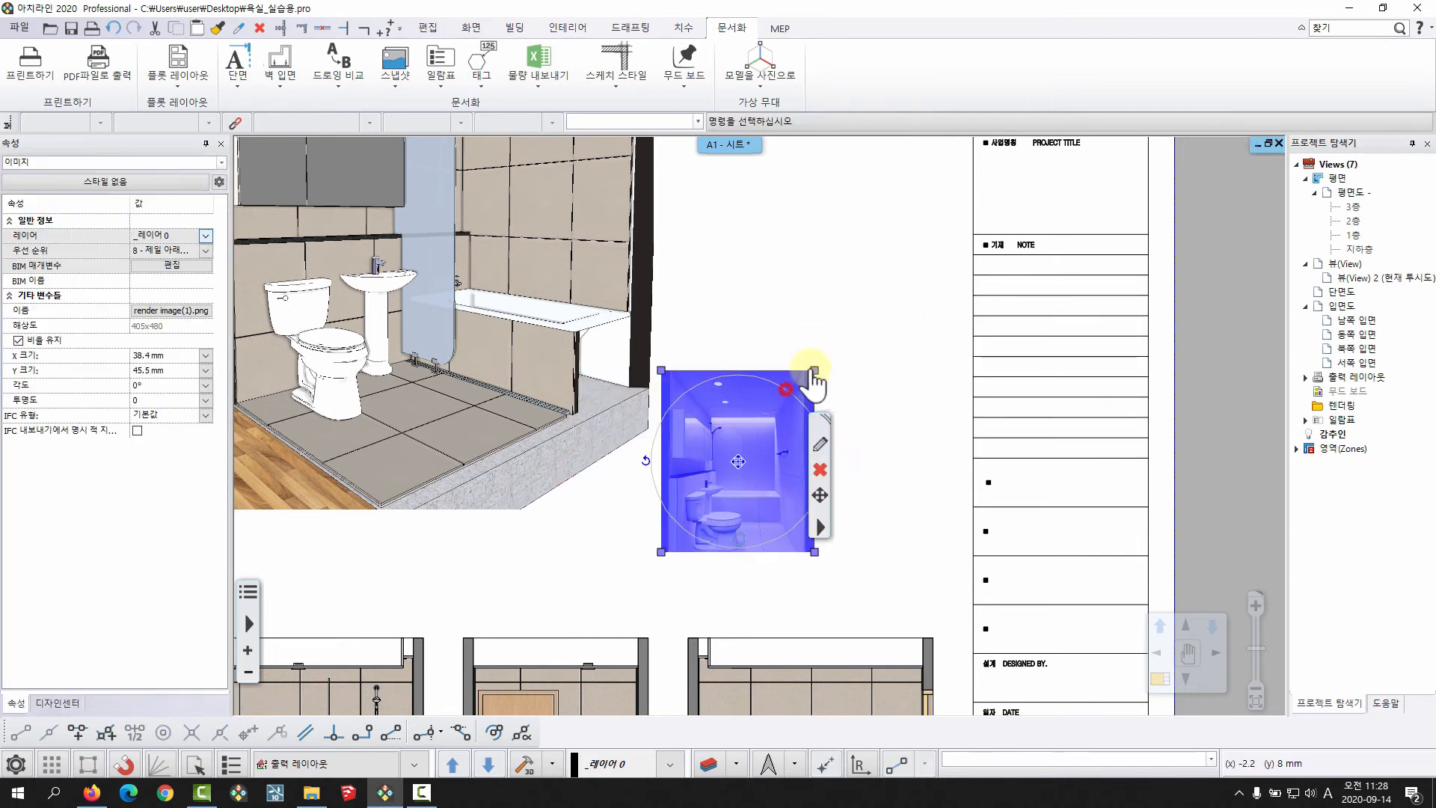
left_click(815, 371)
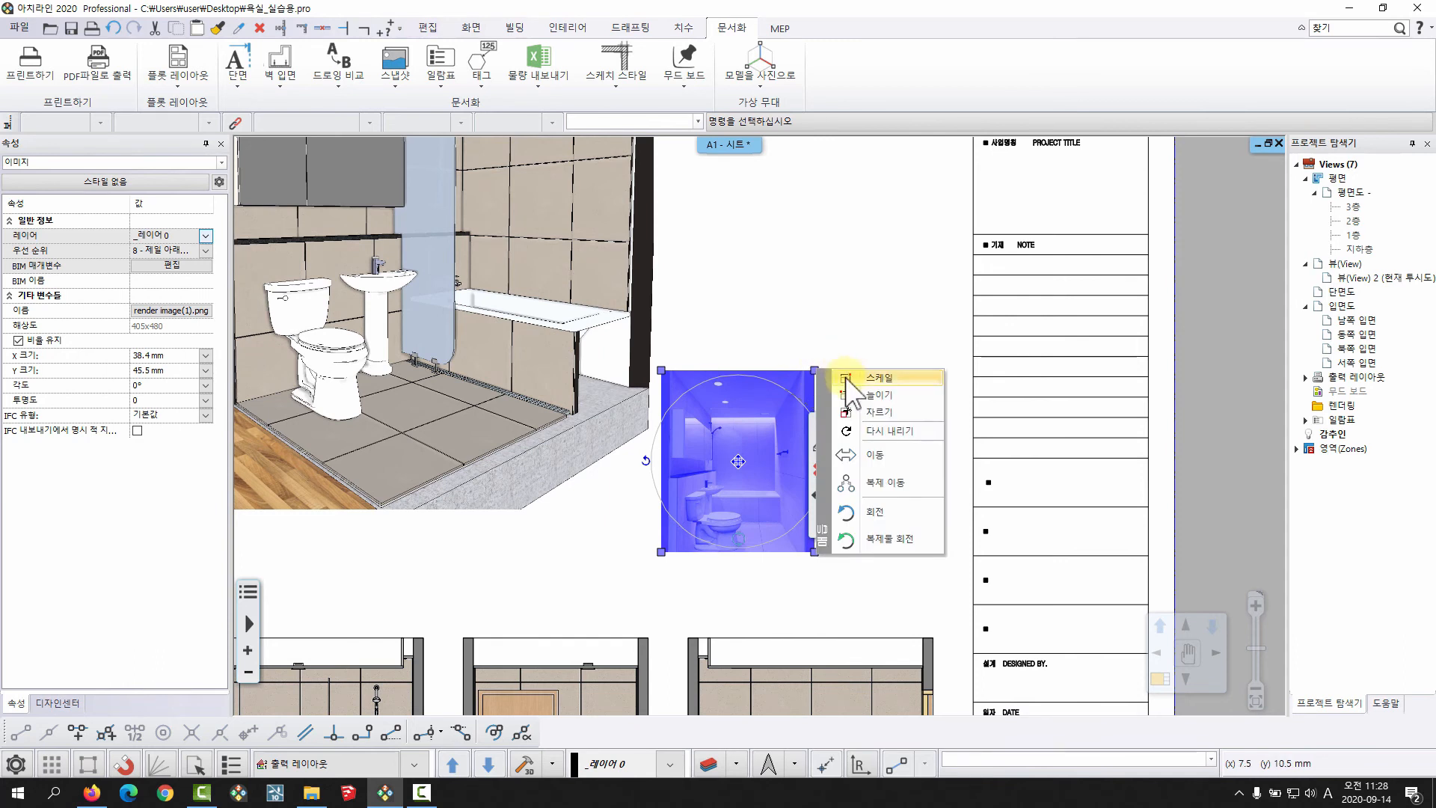
left_click(860, 379)
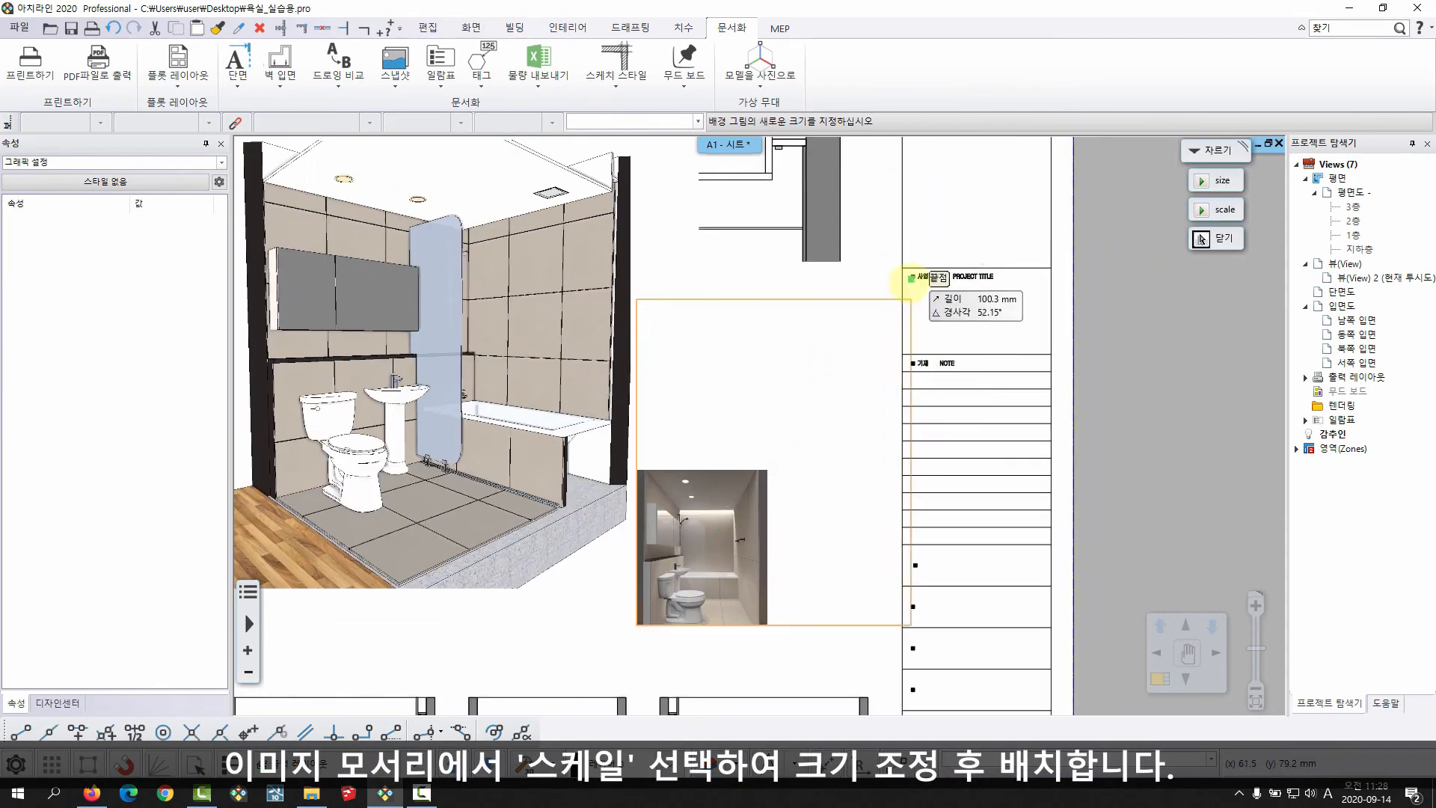
left_click(919, 261)
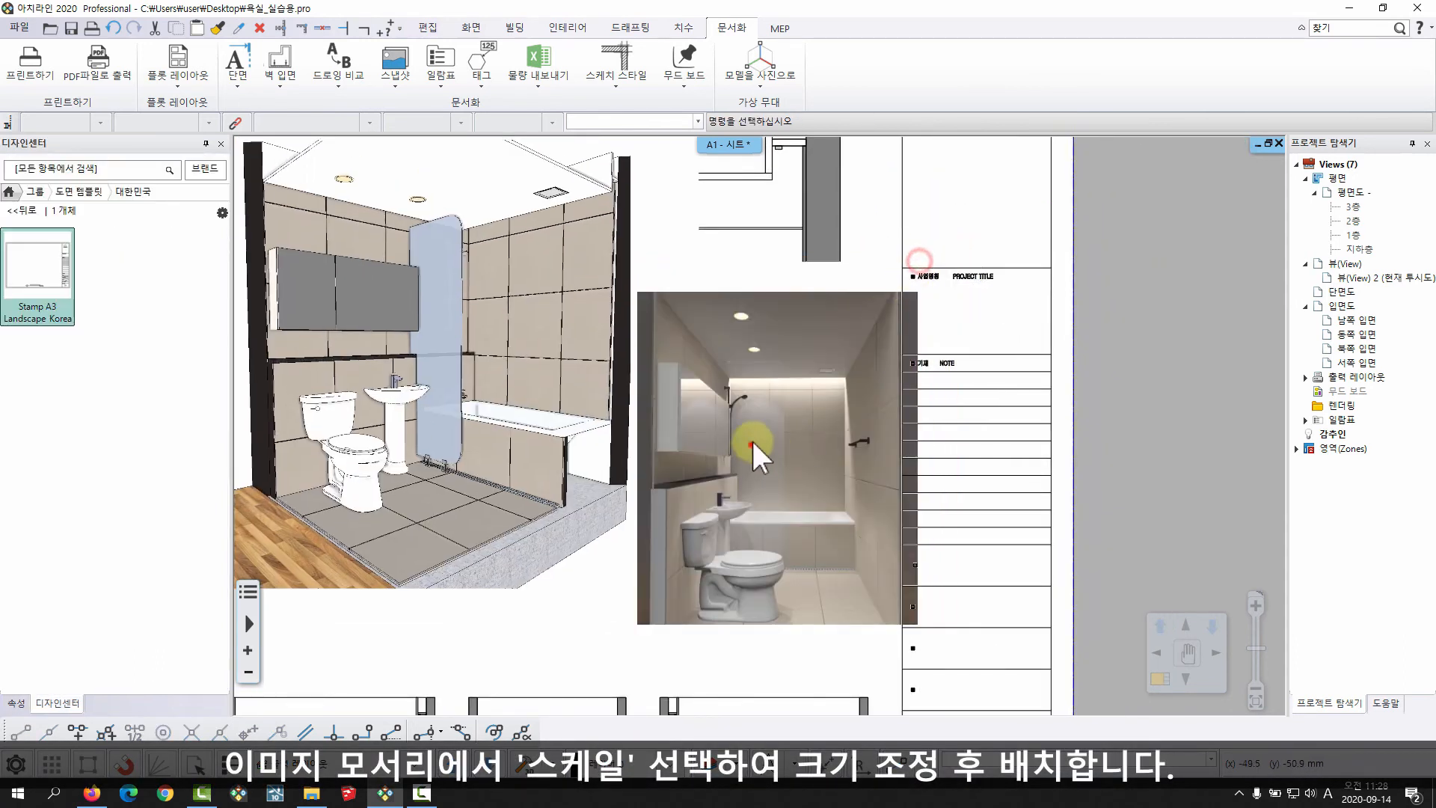
Step: Move the enlarged render image up and left so that it clears the title block and sits under the ceiling detail
left_click(749, 446)
left_click(778, 458)
left_click(808, 467)
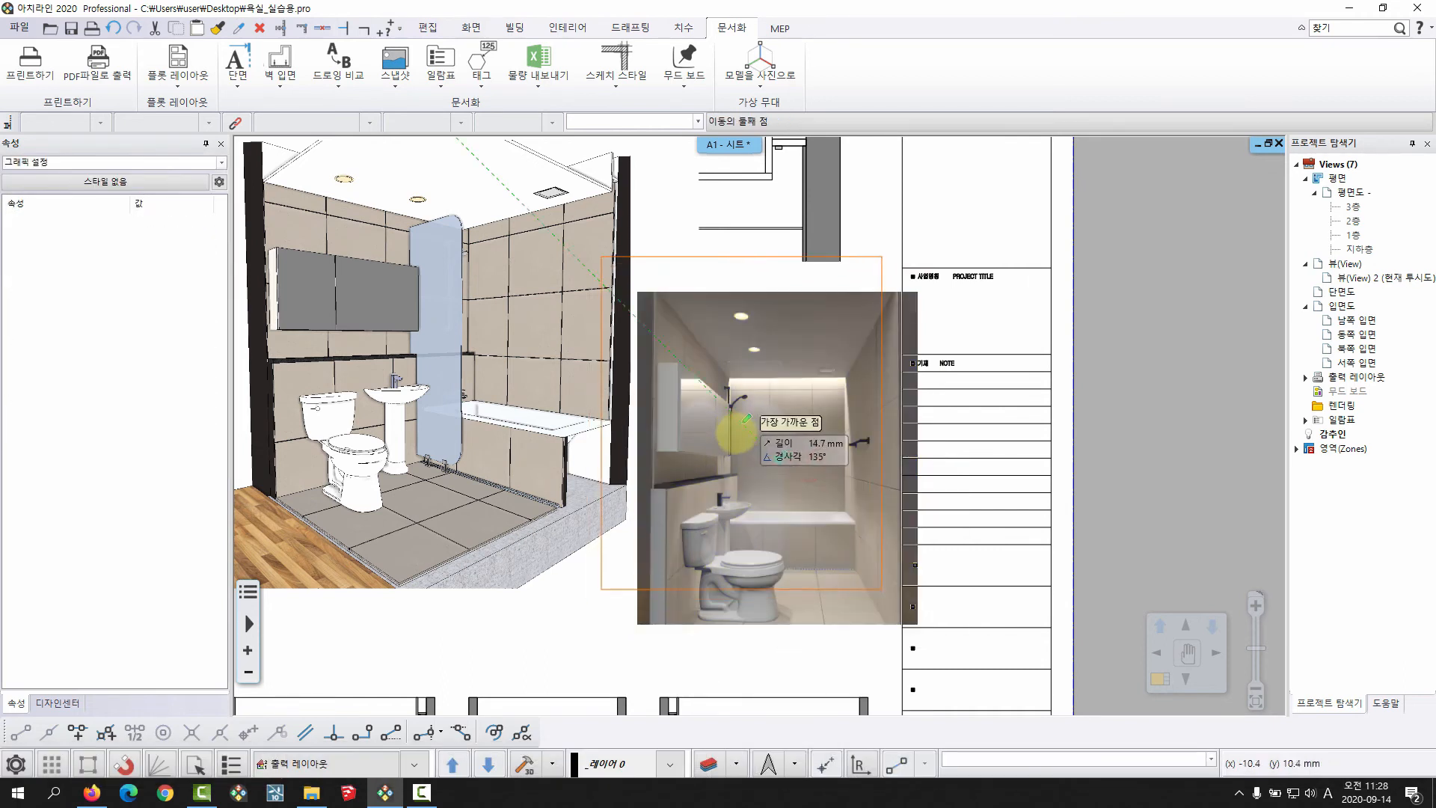
left_click(729, 440)
scroll(805, 459, "down", 5)
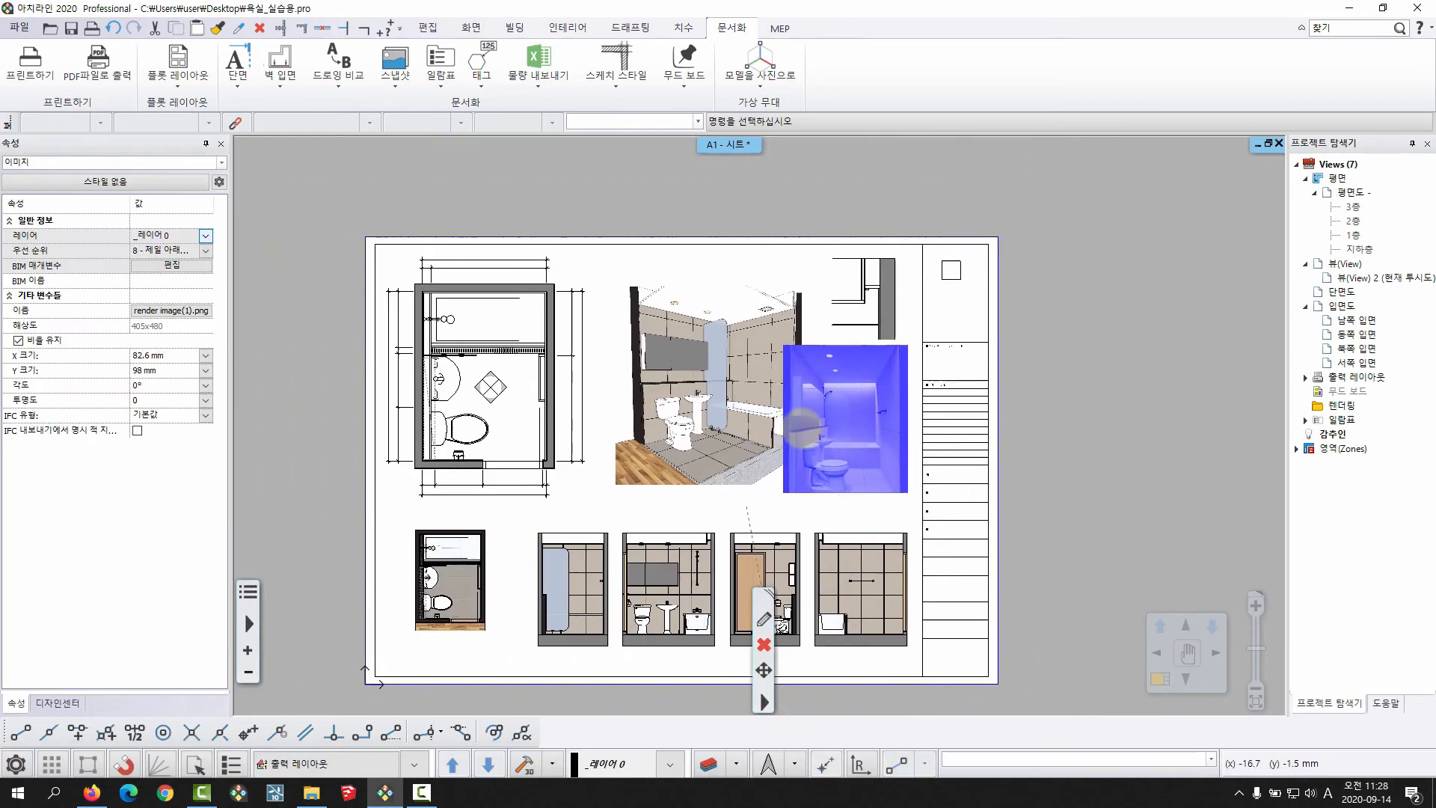
middle_click_drag(903, 435, 930, 432)
key("Escape")
scroll(853, 440, "up", 2)
middle_click_drag(785, 425, 832, 388)
middle_click_drag(576, 389, 600, 337)
middle_click_drag(763, 393, 767, 403)
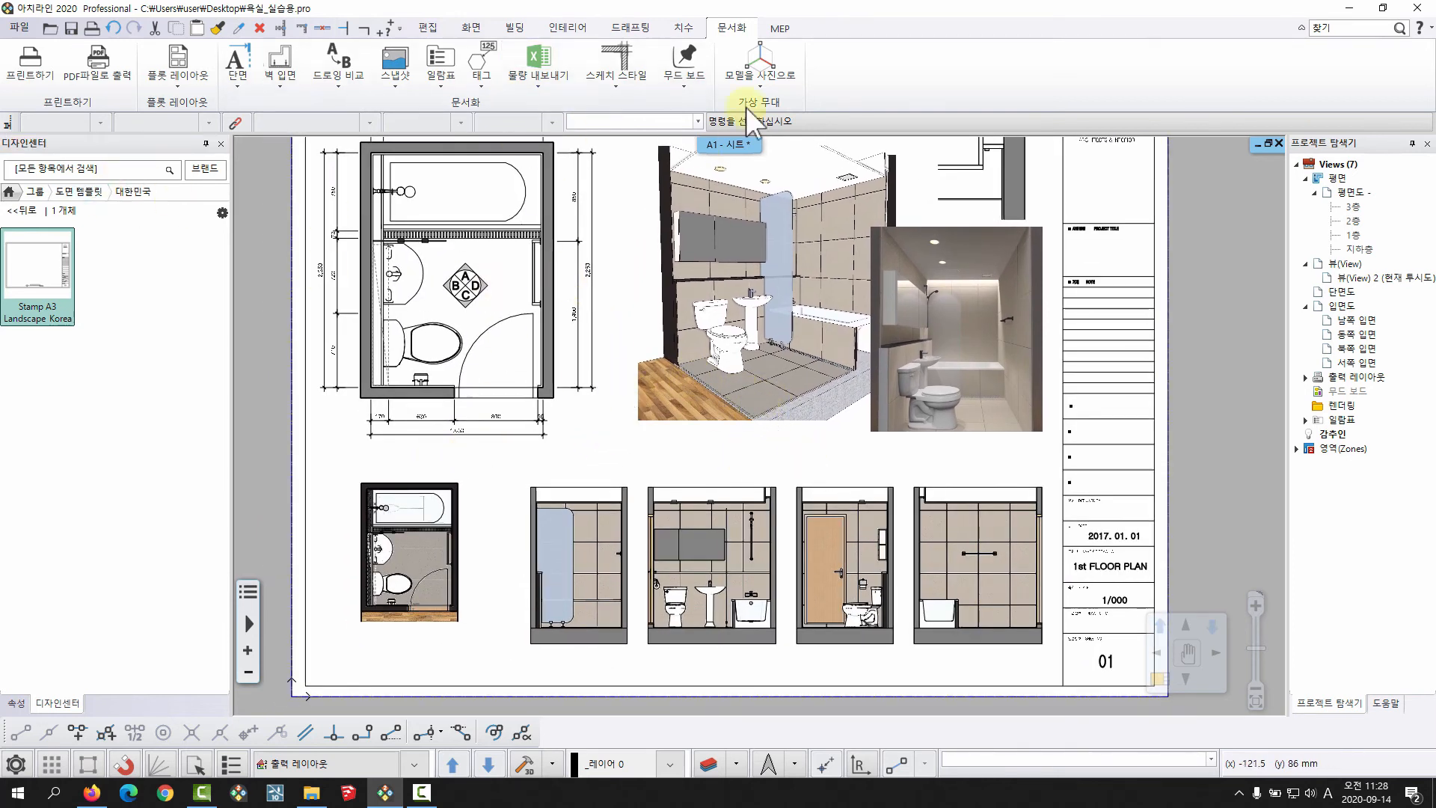
Step: Place the text "평면도 - Scale : 1/20" in the Arial 200 style beside the small floor plan and end the text command
left_click(642, 26)
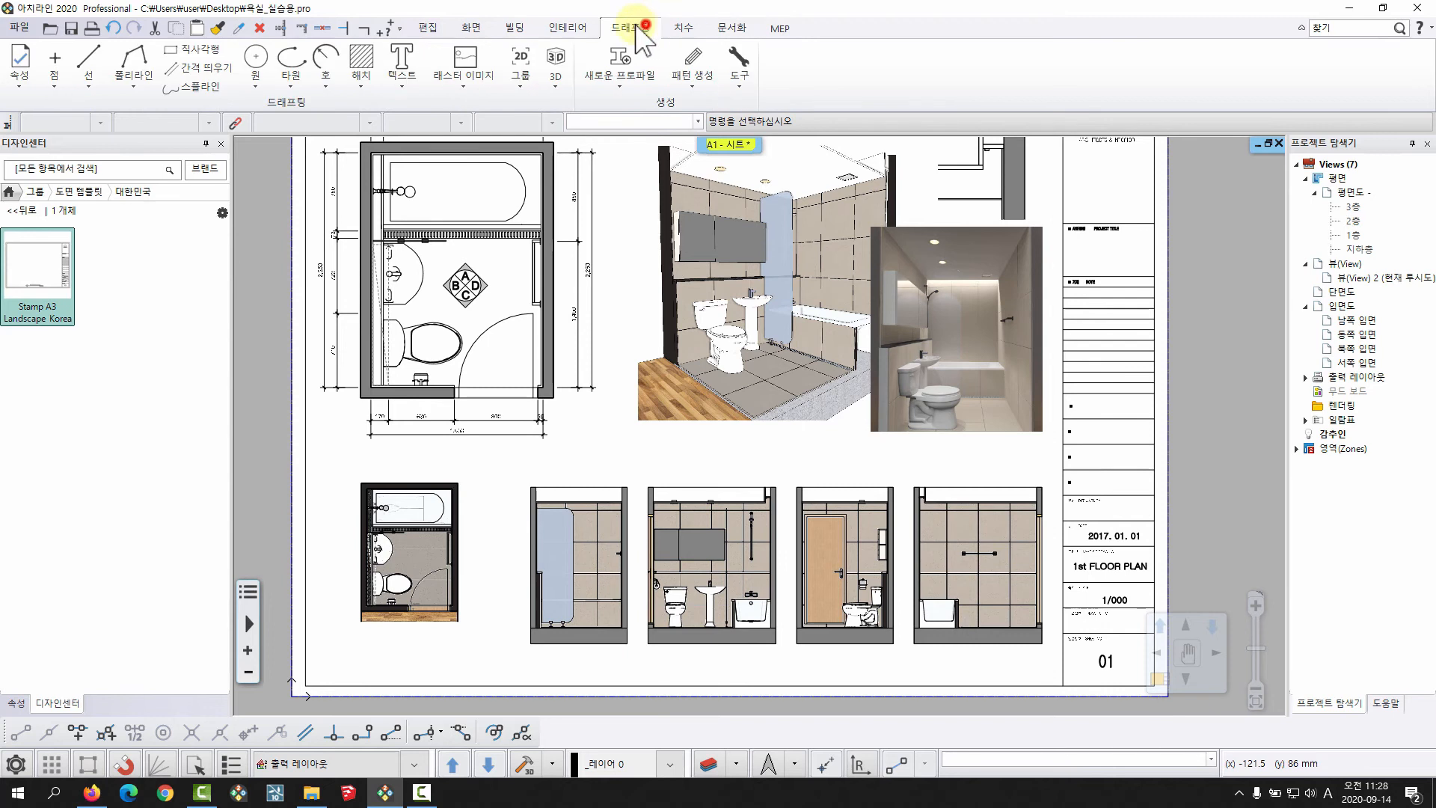
left_click(402, 69)
left_click(651, 228)
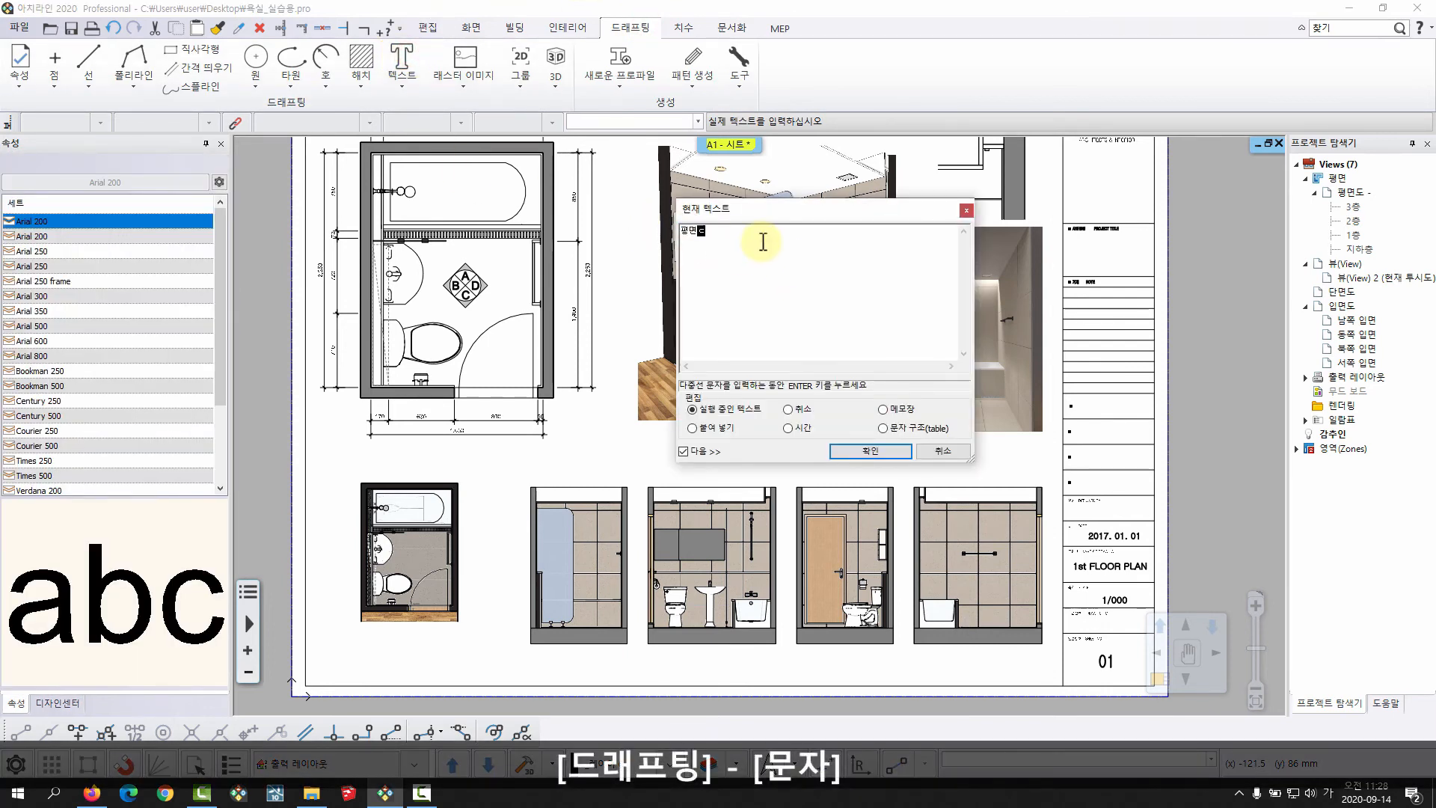
type("평면도 - Scale : 1/20")
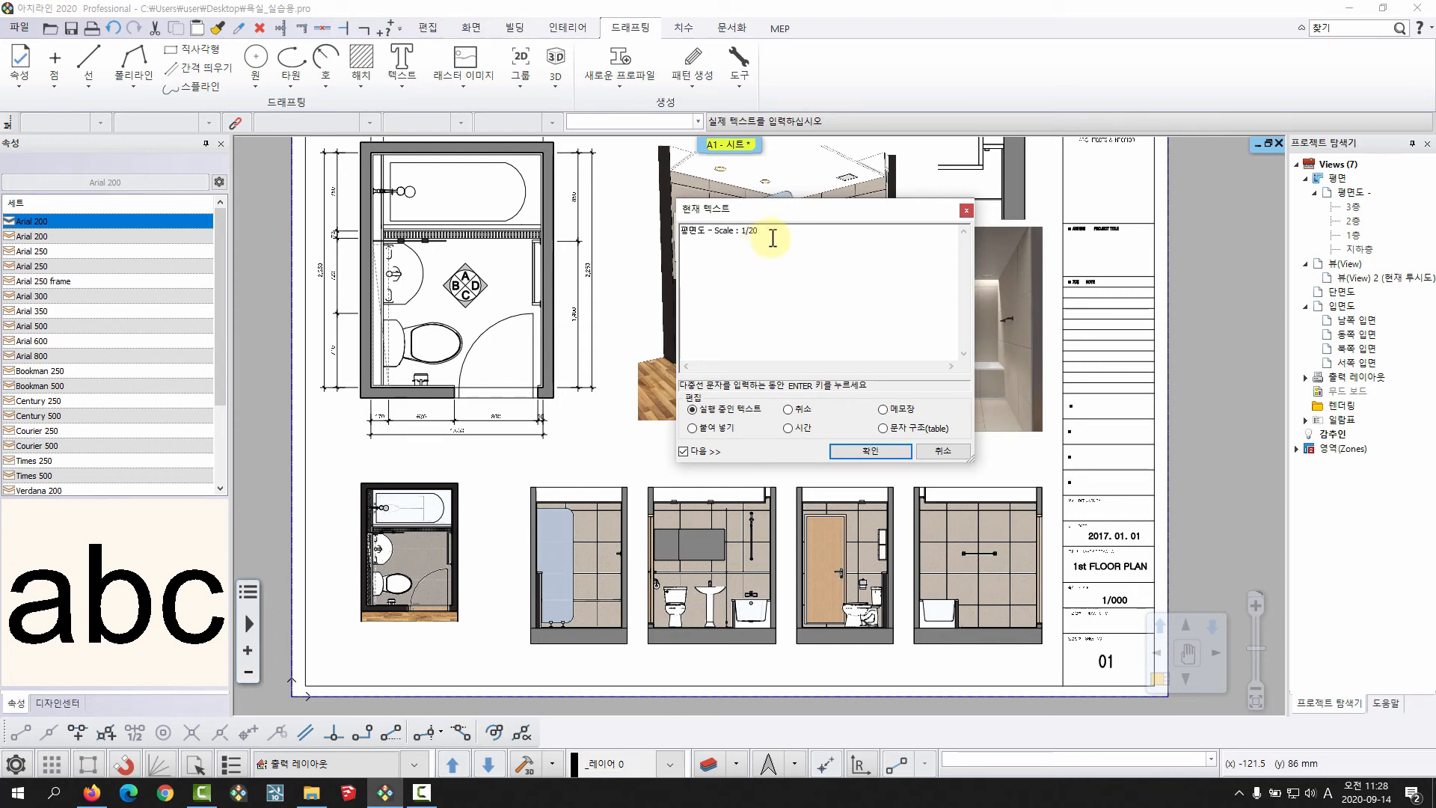
left_click(870, 448)
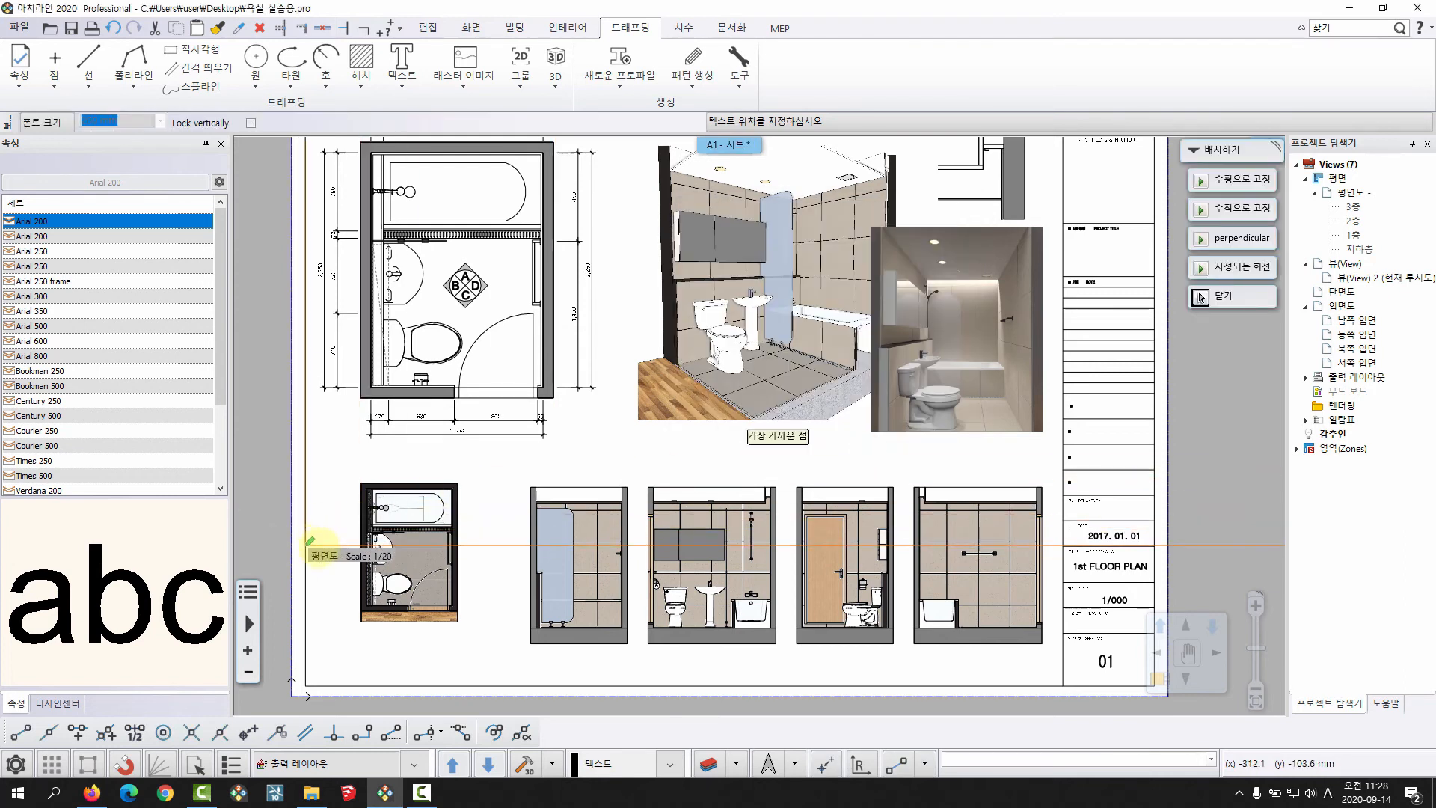
left_click(343, 571)
left_click(954, 452)
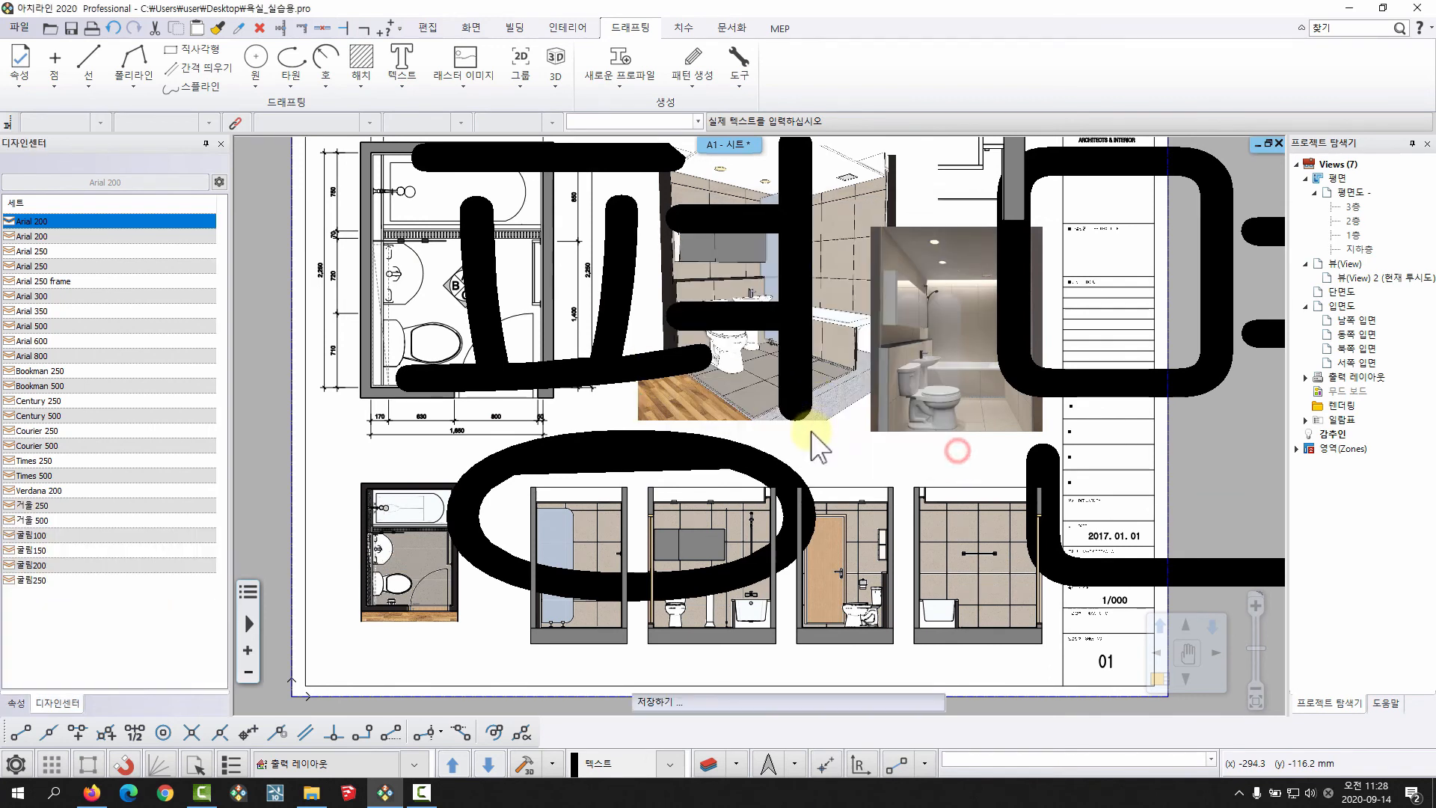
Step: Set the font size of the oversized "평면도 - Scale : 1/20" text to 4 mm
scroll(818, 444, "down", 2)
middle_click_drag(1075, 436, 908, 430)
left_click(991, 358)
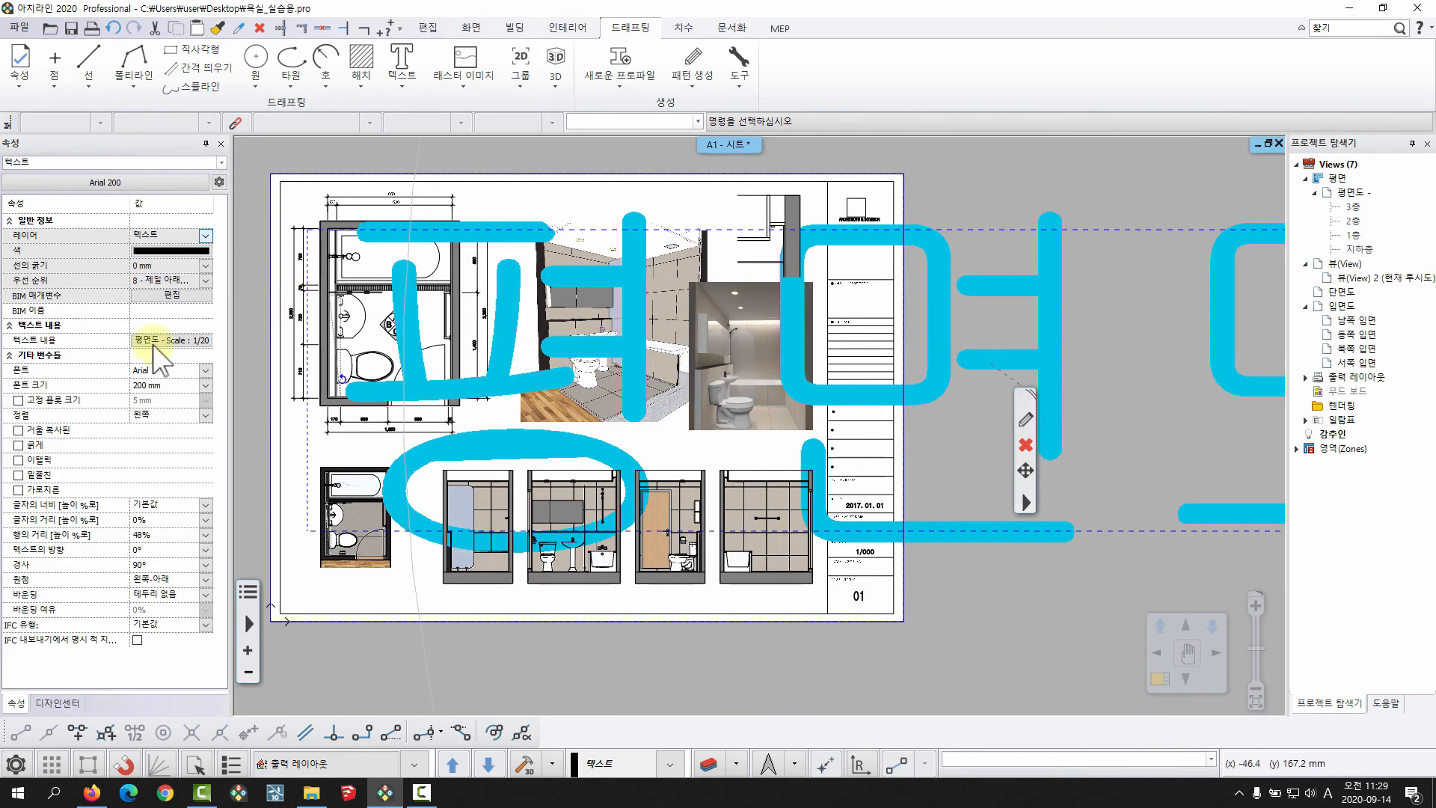
middle_click_drag(752, 411, 795, 388)
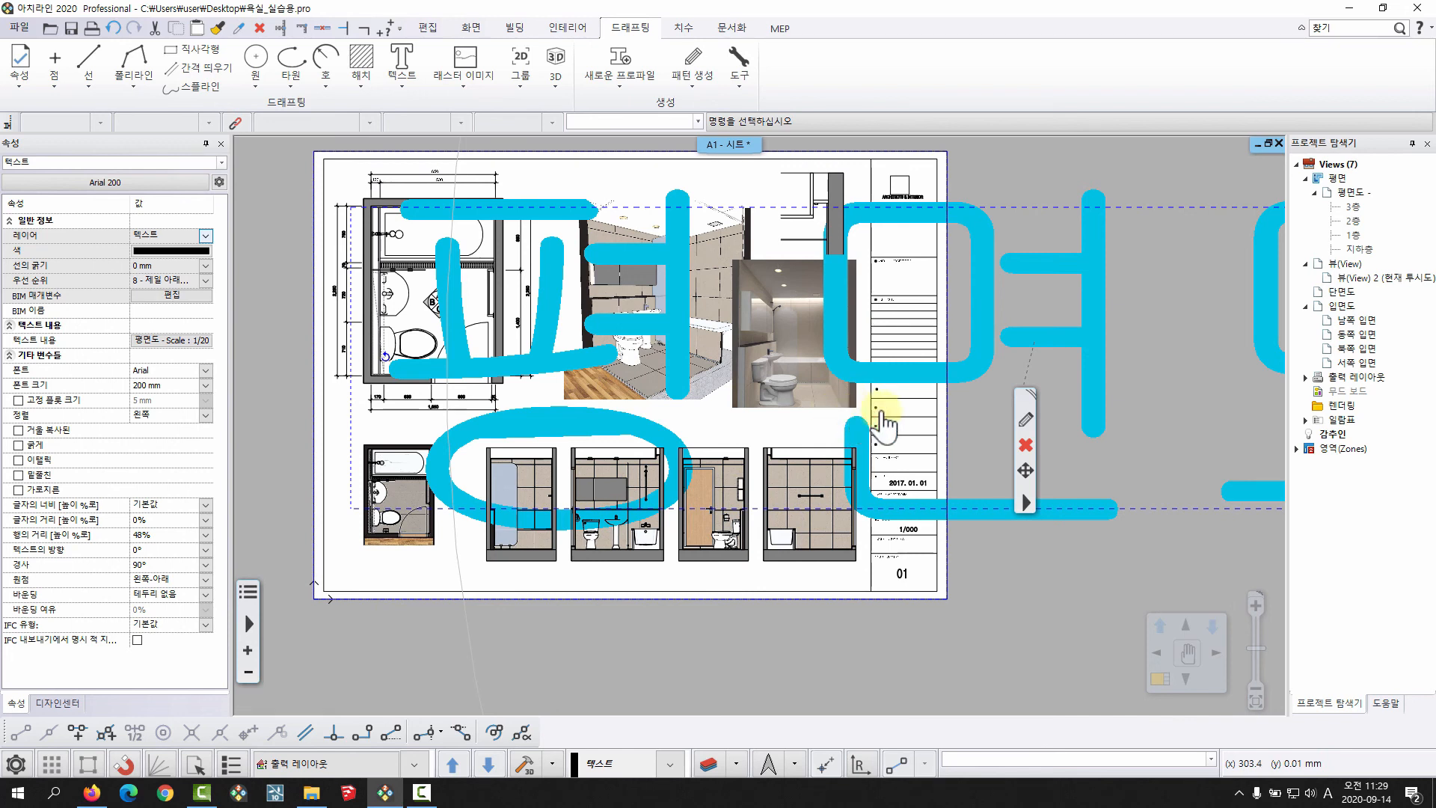
left_click(170, 385)
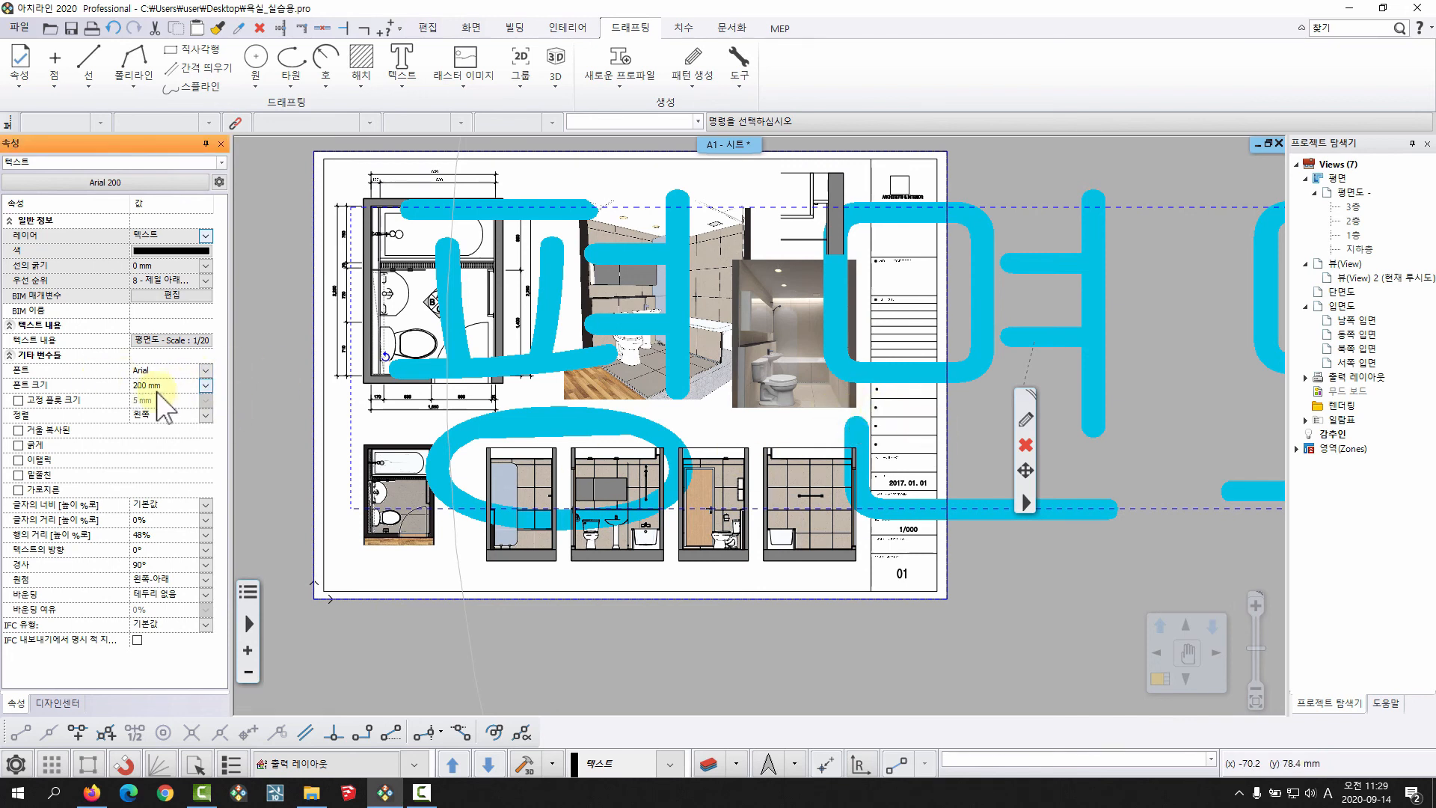
left_click(164, 386)
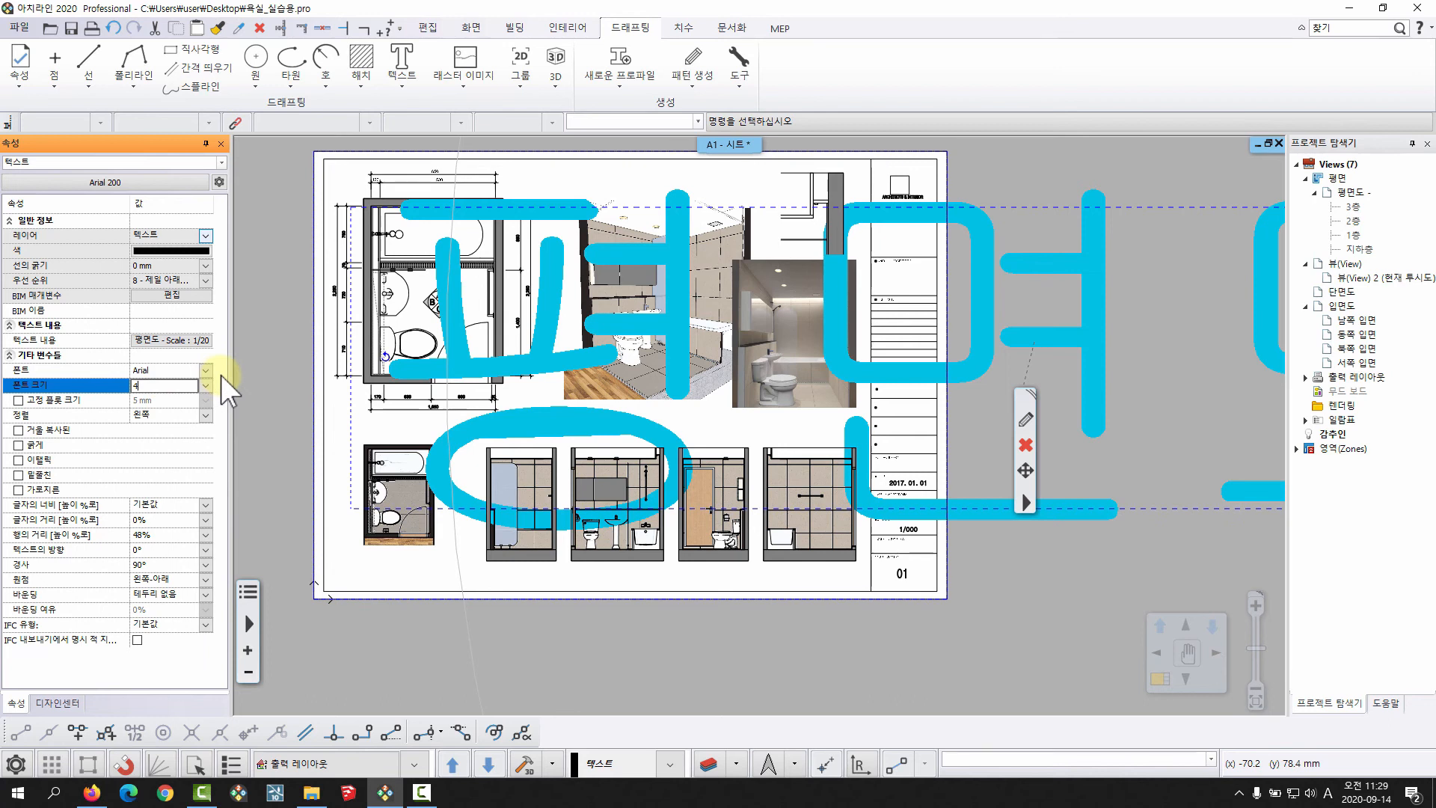
type("4")
key("Return")
Step: Move the resized plan caption off the small floor plan to just below the large plan's 1,650 dimension
scroll(356, 494, "up", 3)
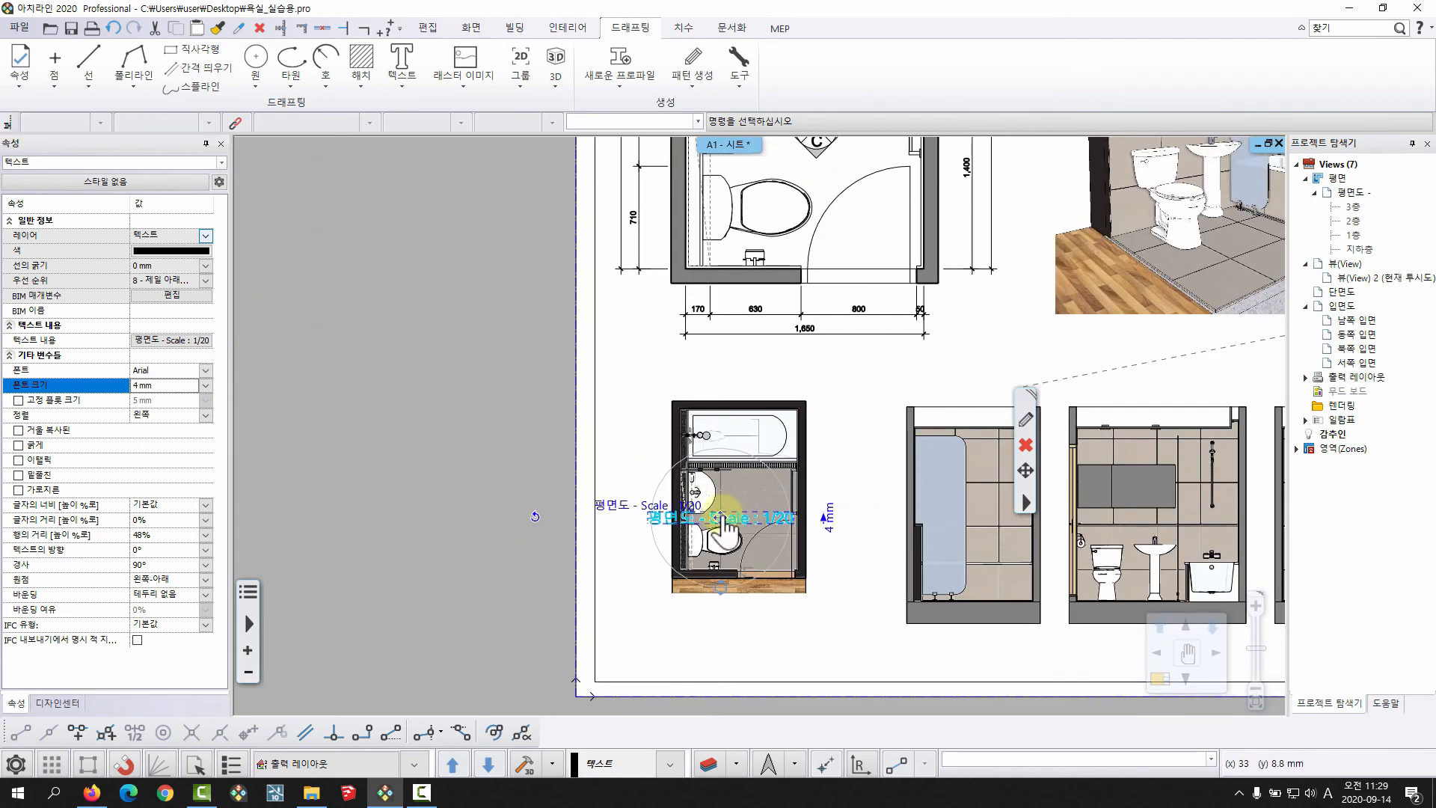
left_click(720, 517)
left_click(793, 532)
scroll(845, 337, "up", 2)
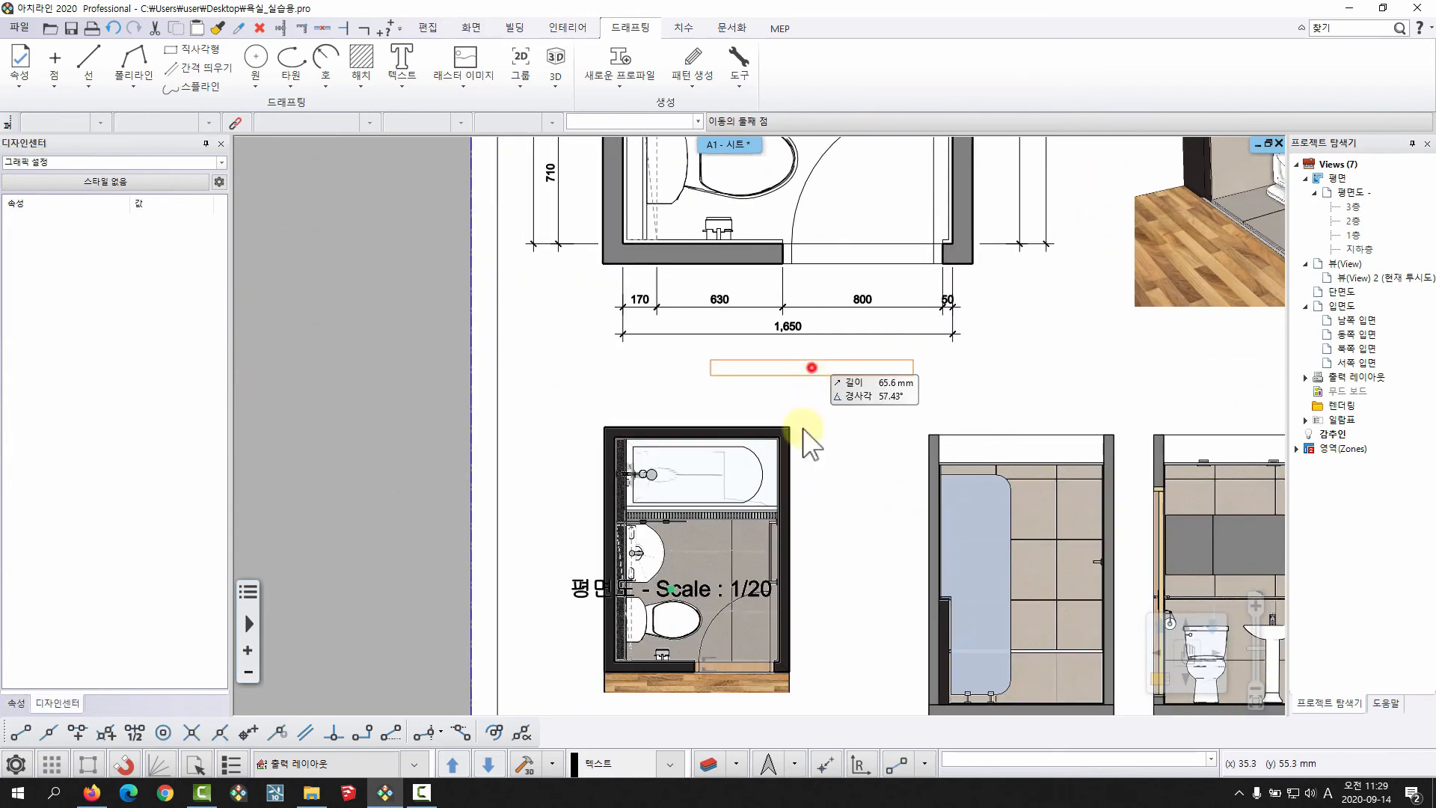
left_click(812, 367)
middle_click_drag(714, 410, 603, 440)
key("Escape")
scroll(763, 419, "down", 3)
middle_click_drag(779, 384, 598, 430)
scroll(599, 430, "up", 1)
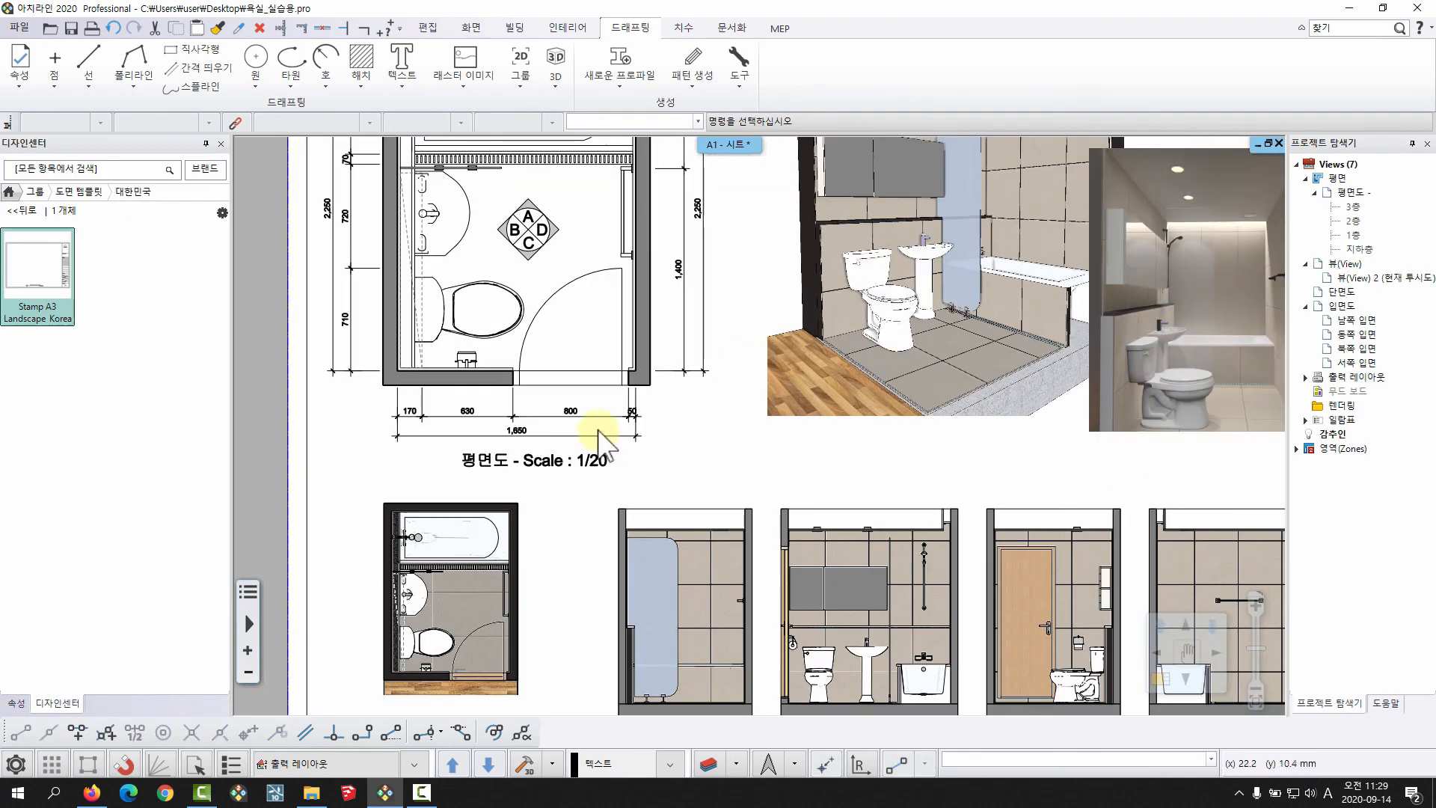
Step: Set the font size of the caption below the large floor plan to 4.5 mm
left_click(553, 459)
left_click(157, 384)
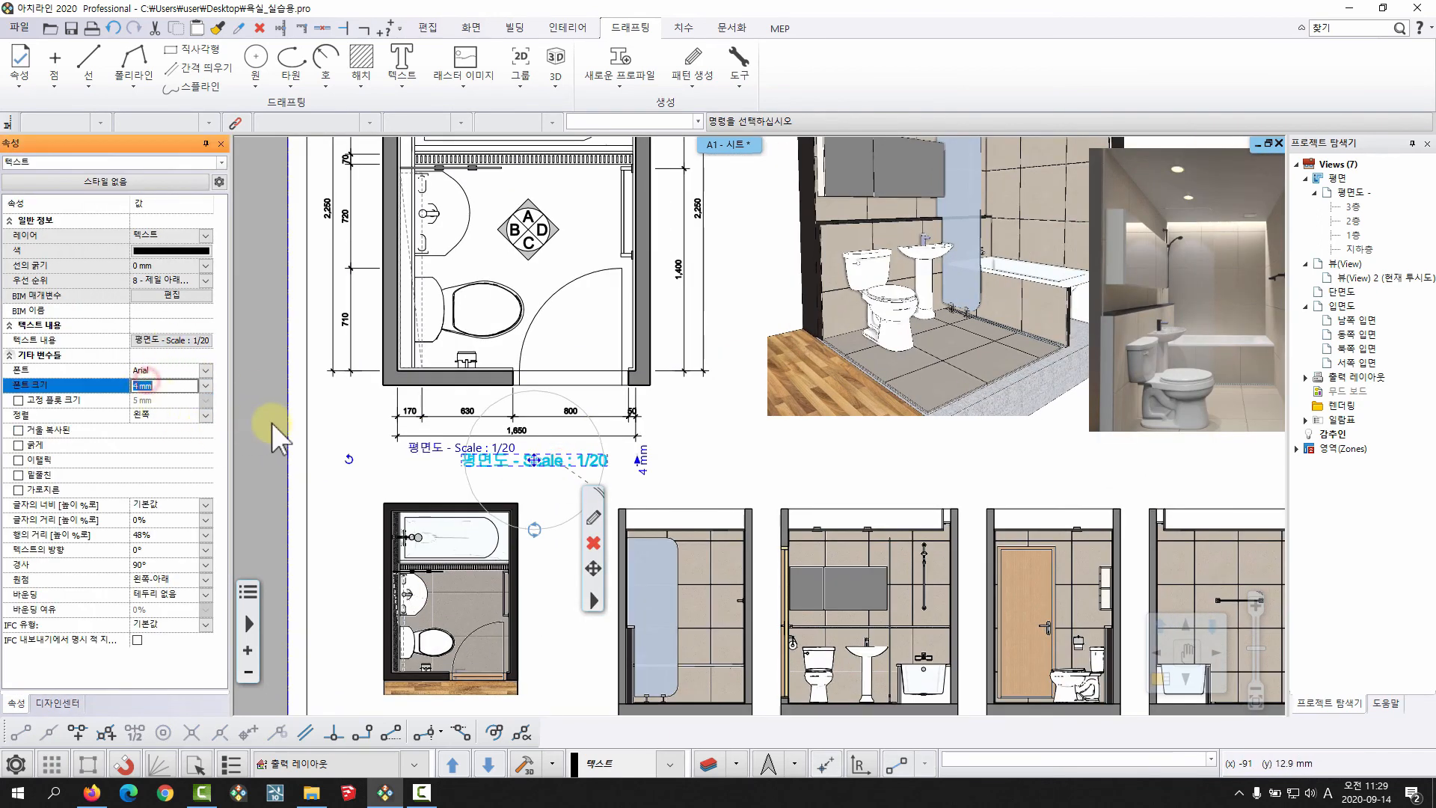
type("4.5")
key("Return")
scroll(591, 471, "up", 2)
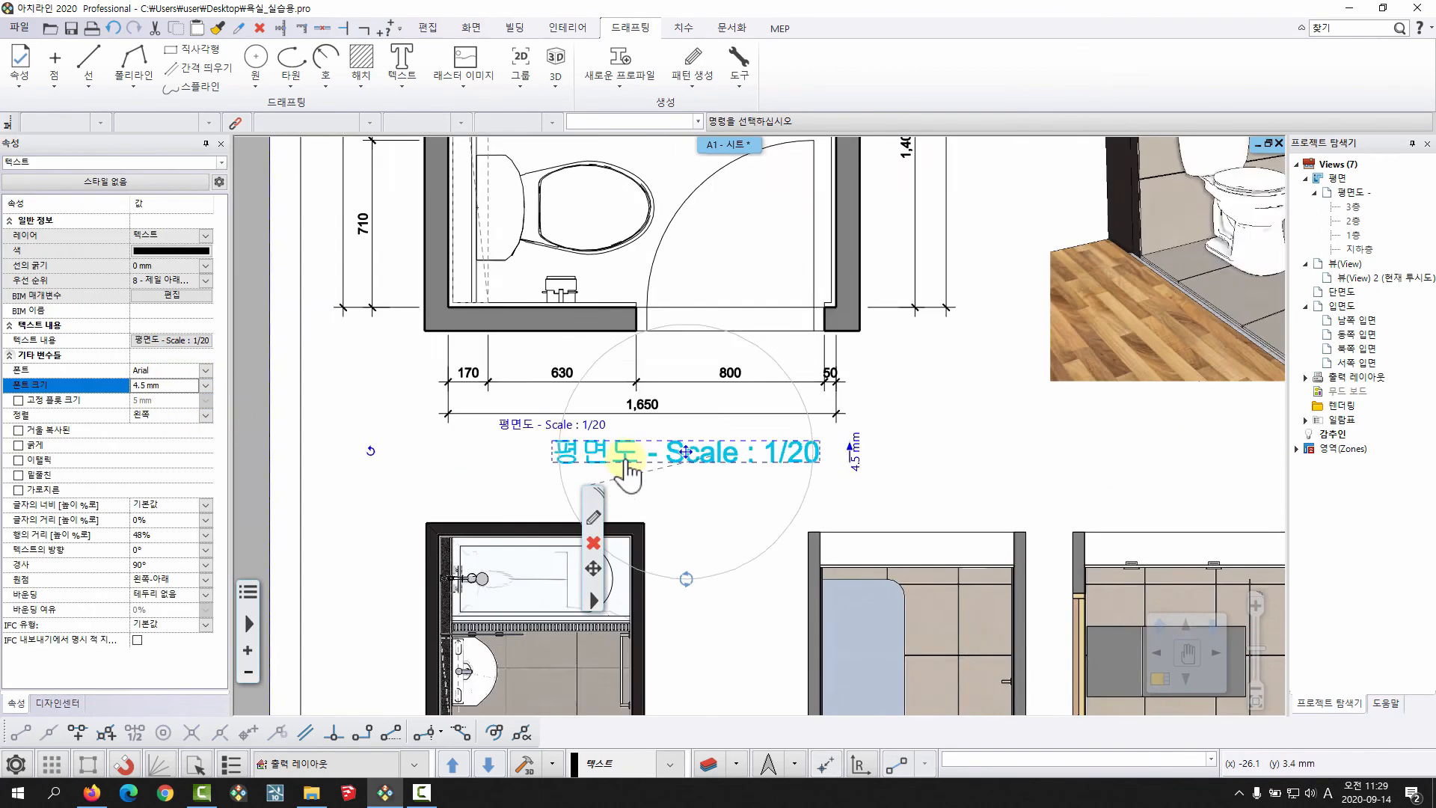
key("Escape")
Step: Give the plan caption a rectangular border (사각 테두리) with a 10% border margin
left_click(547, 446)
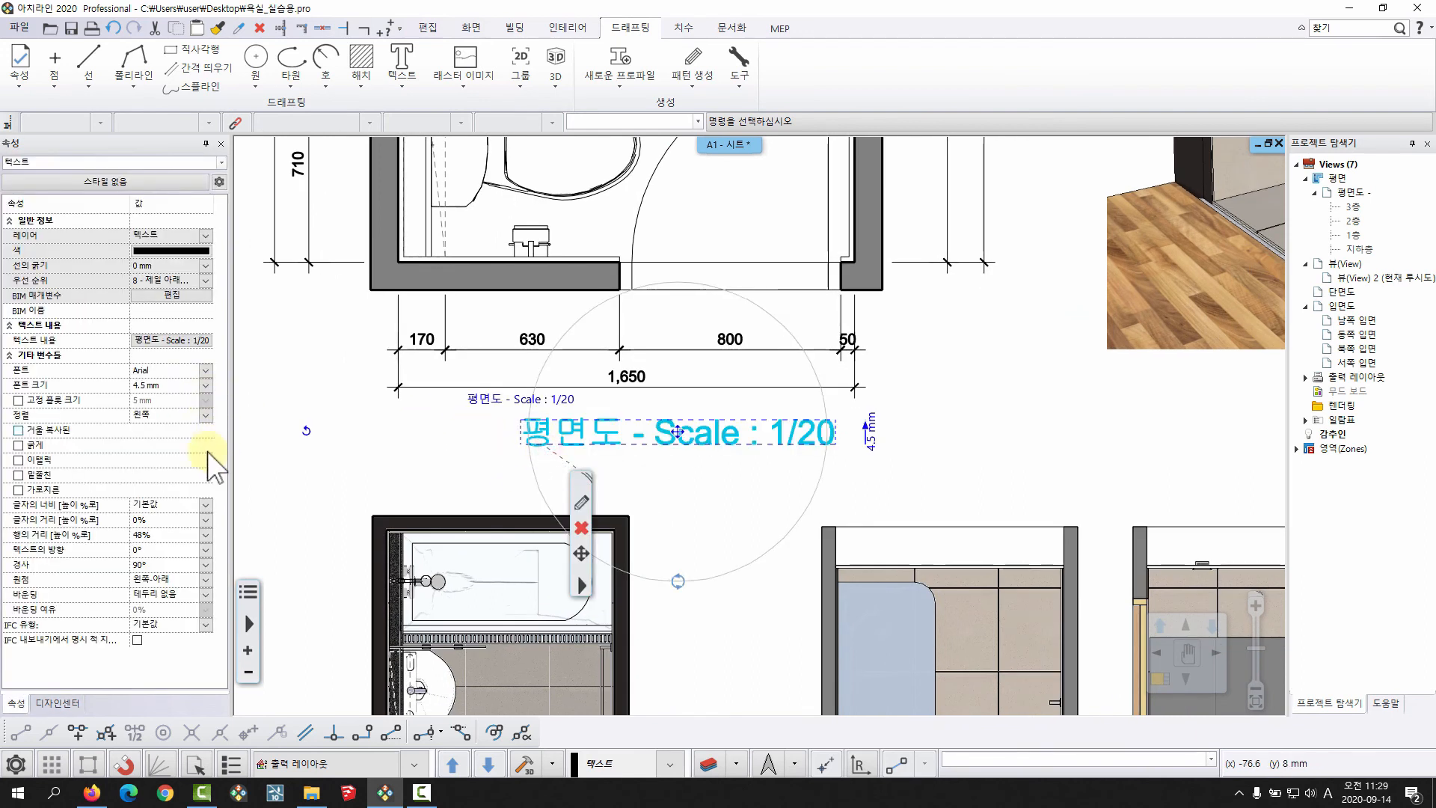
left_click(187, 594)
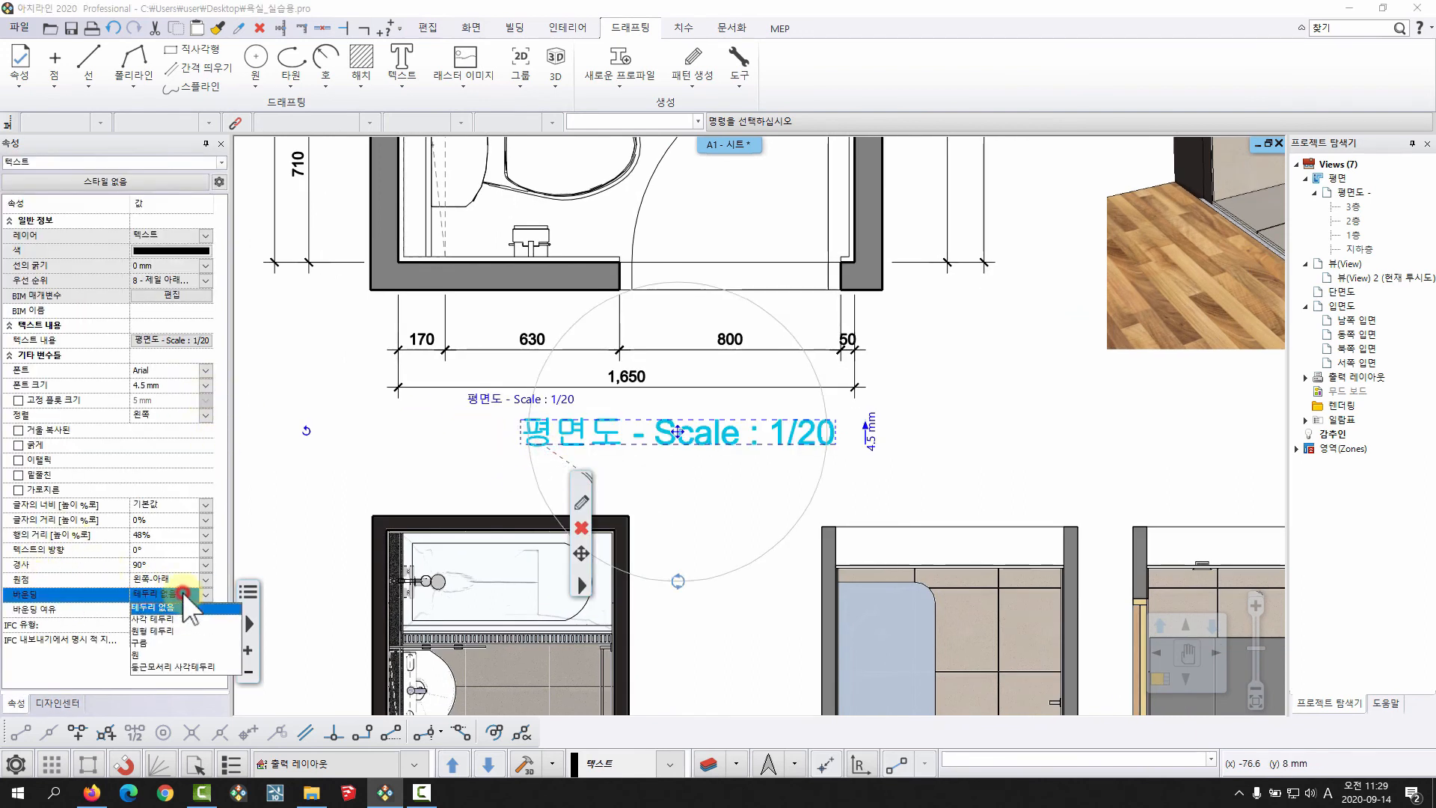
left_click(174, 620)
left_click(209, 610)
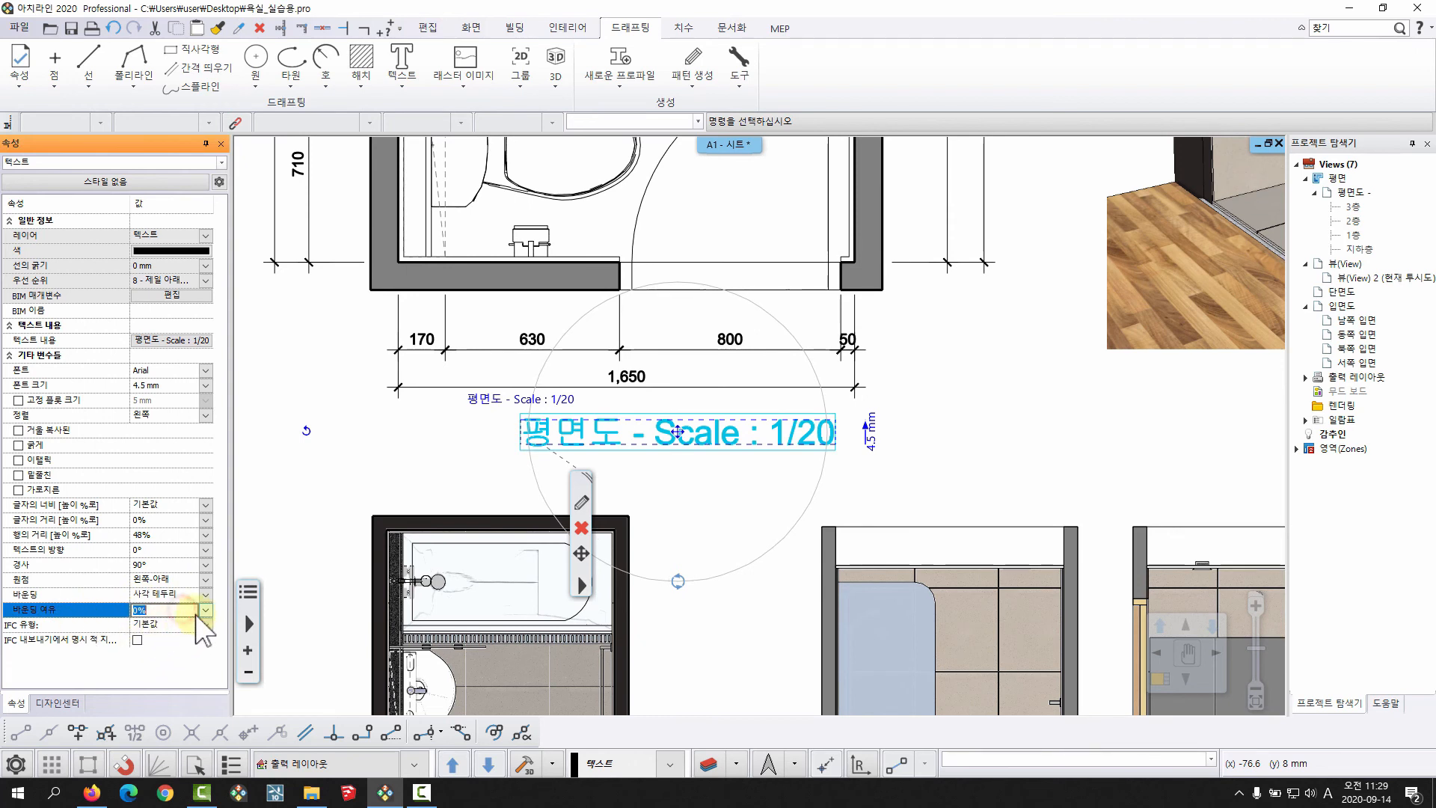
left_click(209, 611)
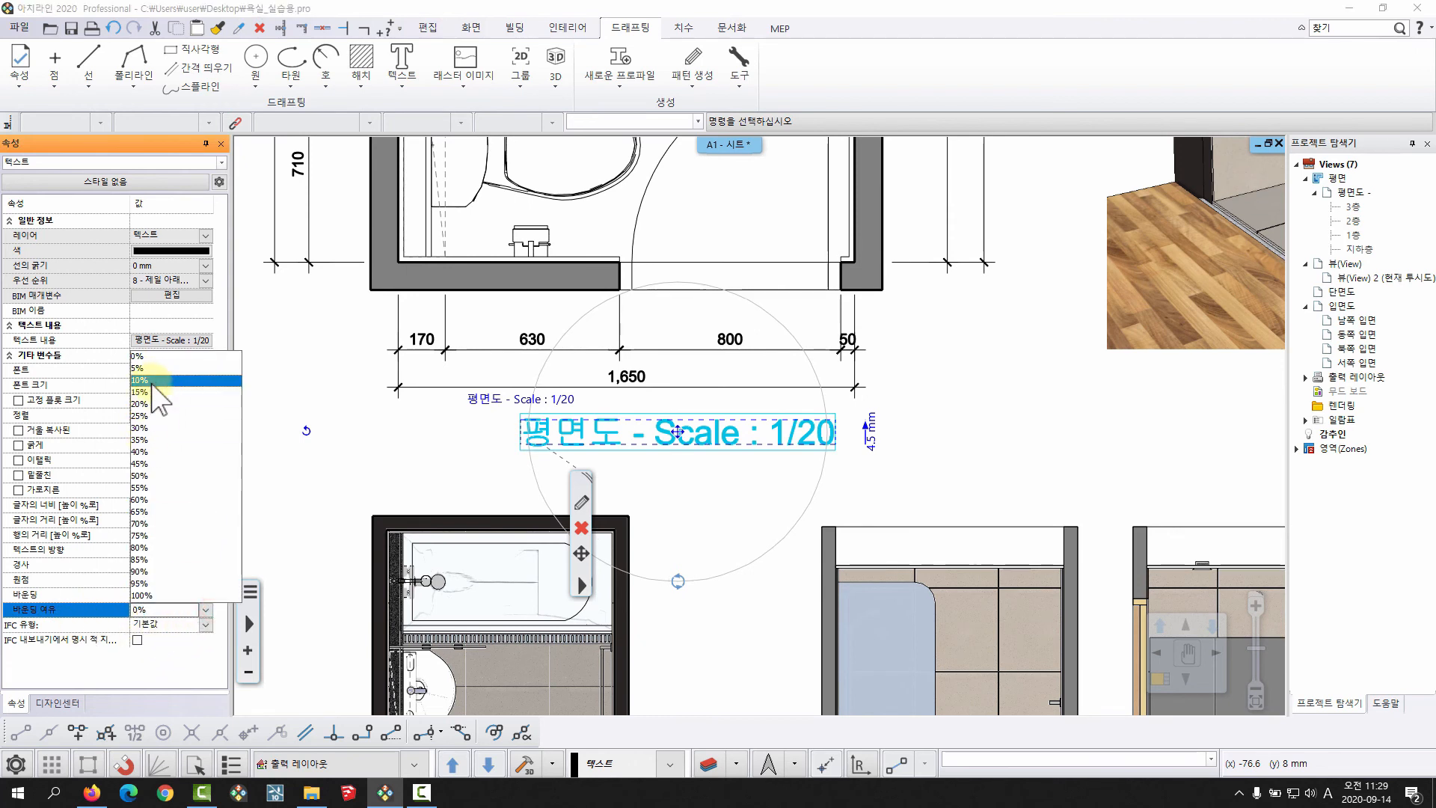
left_click(152, 383)
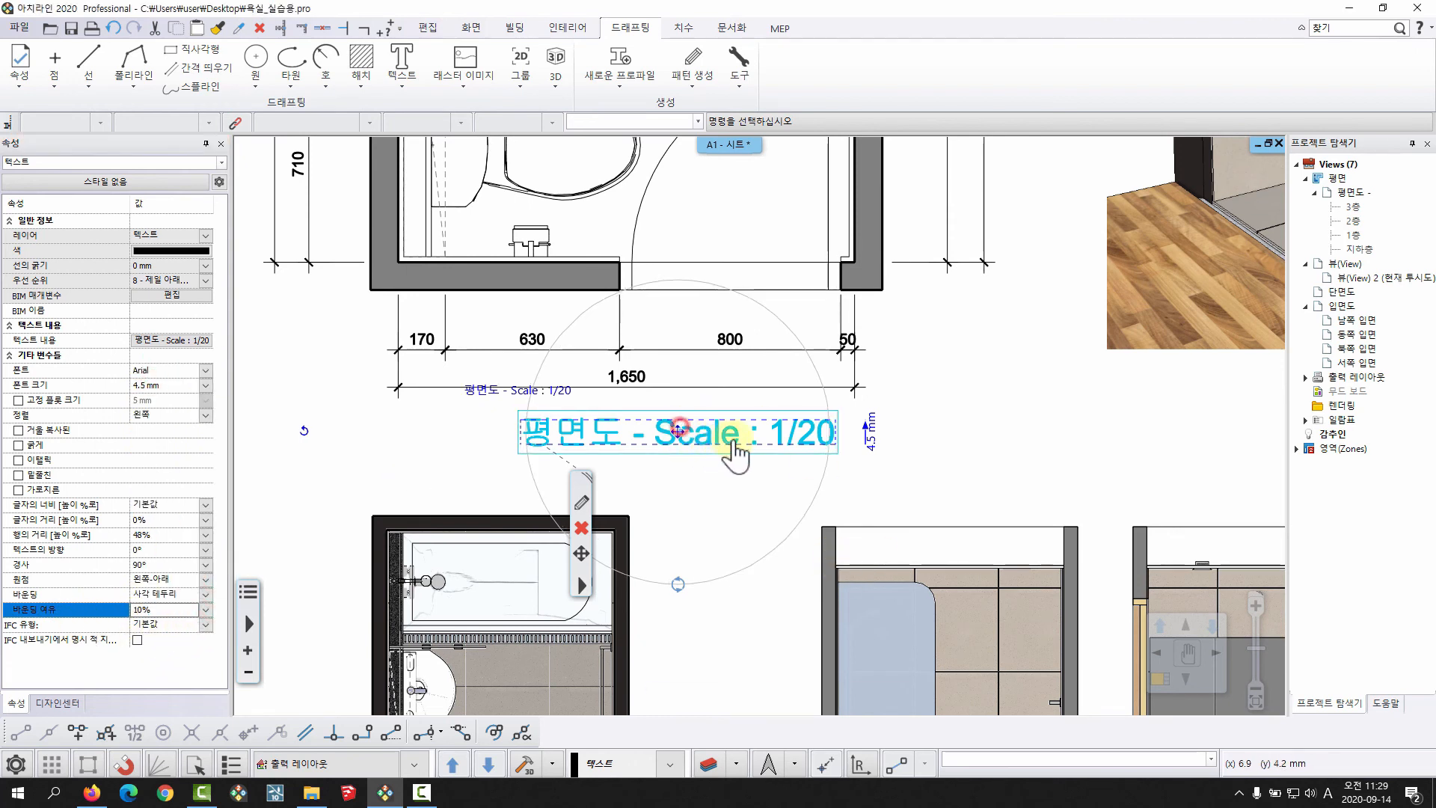
Step: Move the framed caption sideways so that it is centred beneath the large floor plan
right_click(678, 437)
left_click(760, 450)
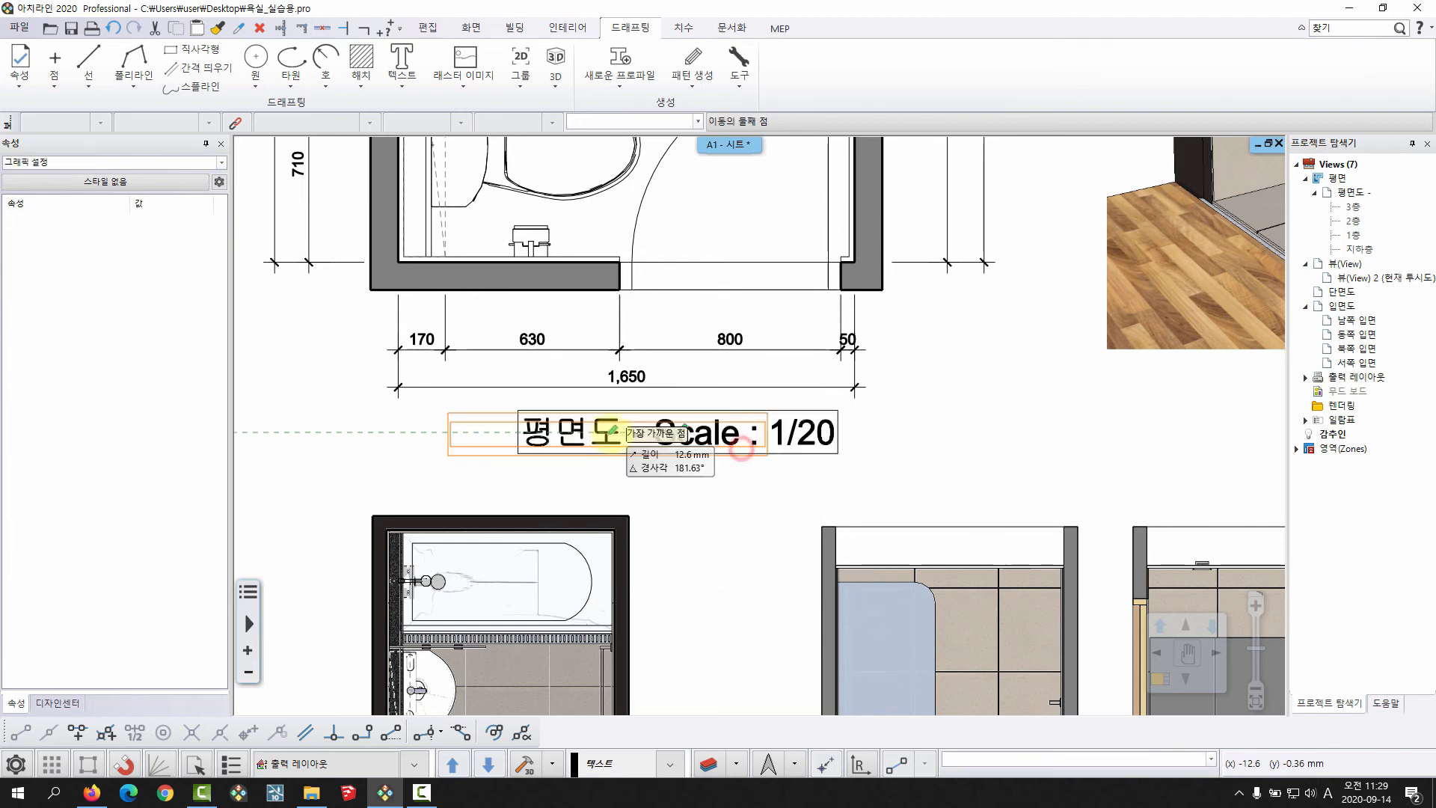
left_click(617, 433)
scroll(621, 486, "down", 5)
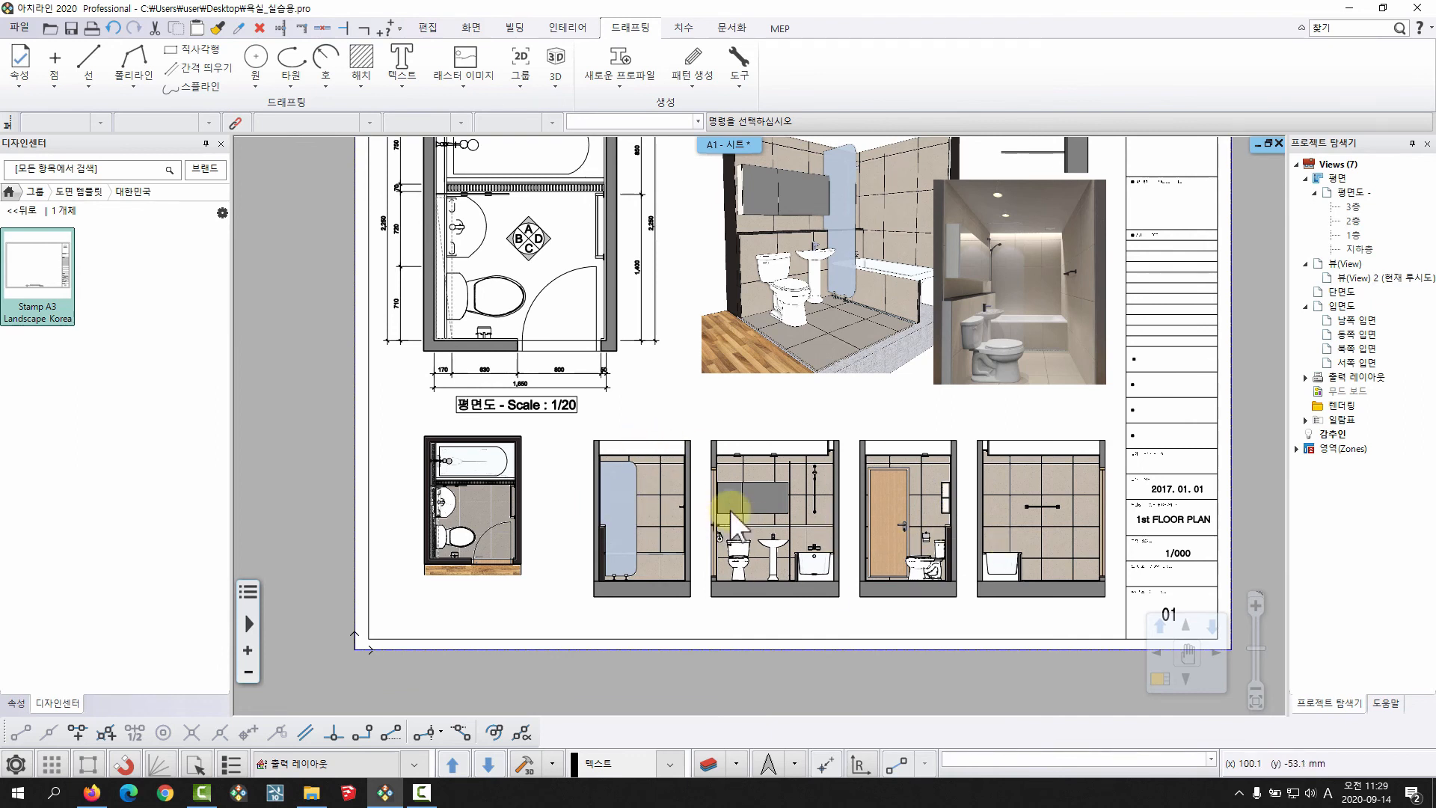
Step: Set up PDF output of the sheet to "출력 테스트.pdf" on the desktop, using landscape ISO A3 297x420 mm paper
scroll(1059, 643, "down", 5)
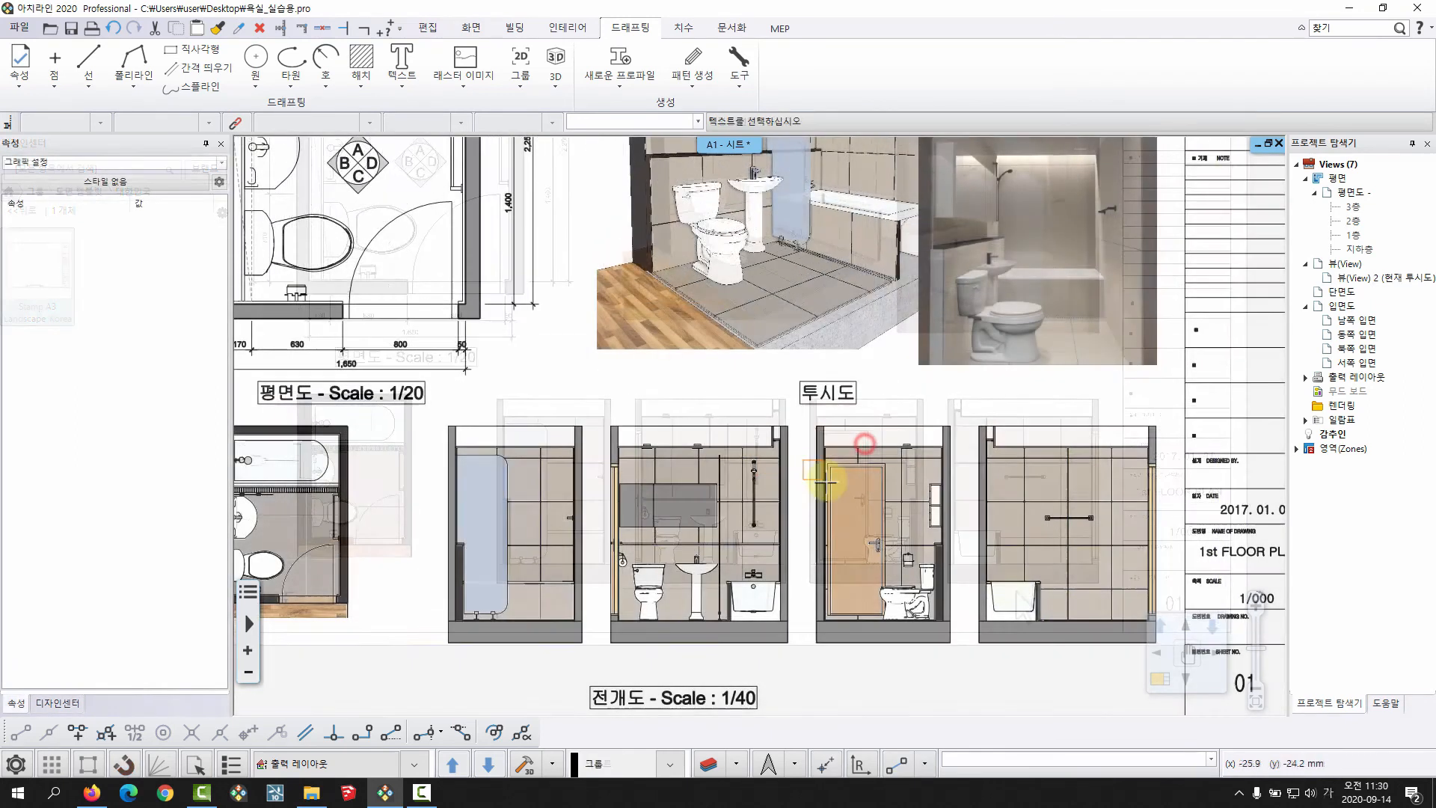
scroll(711, 449, "up", 3)
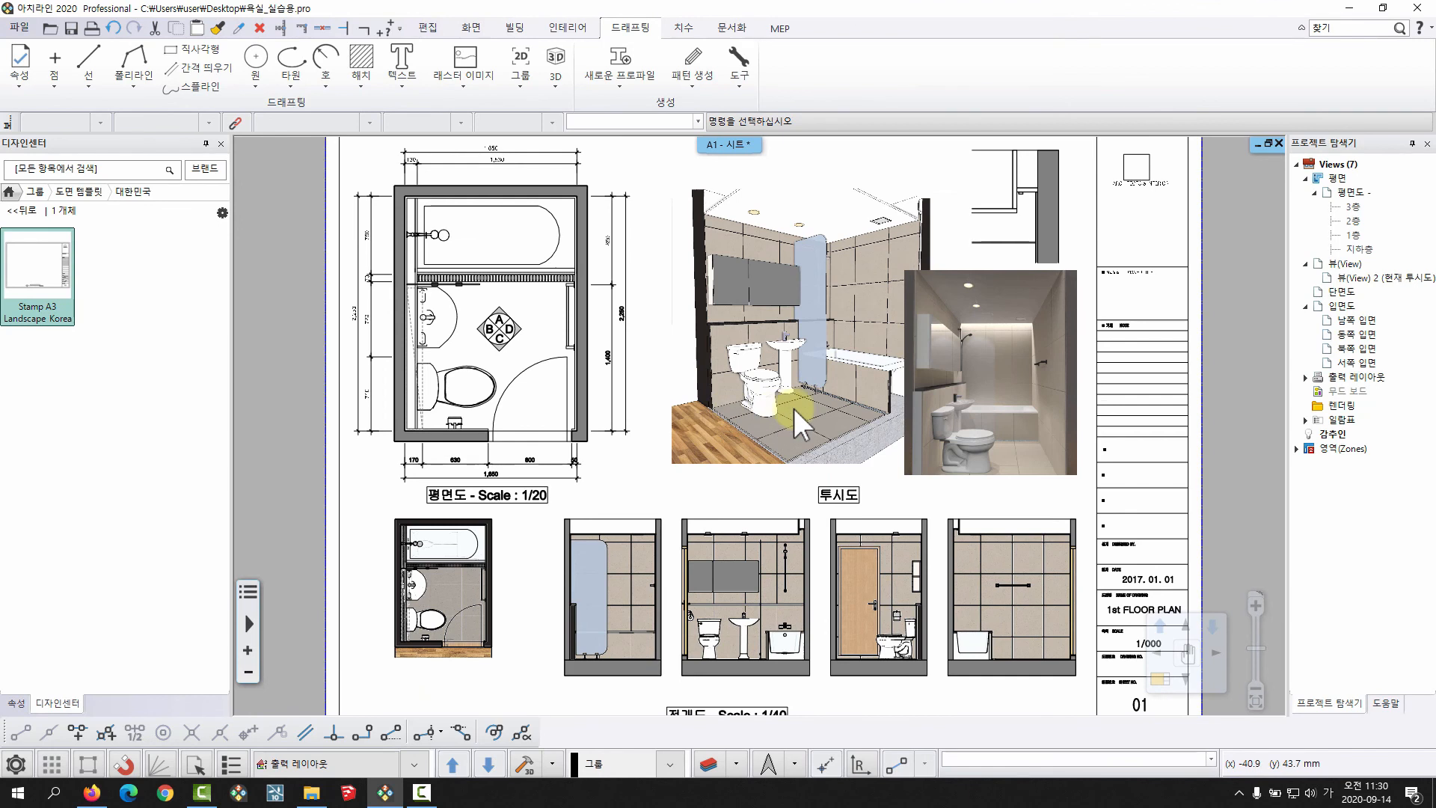
scroll(785, 445, "down", 1)
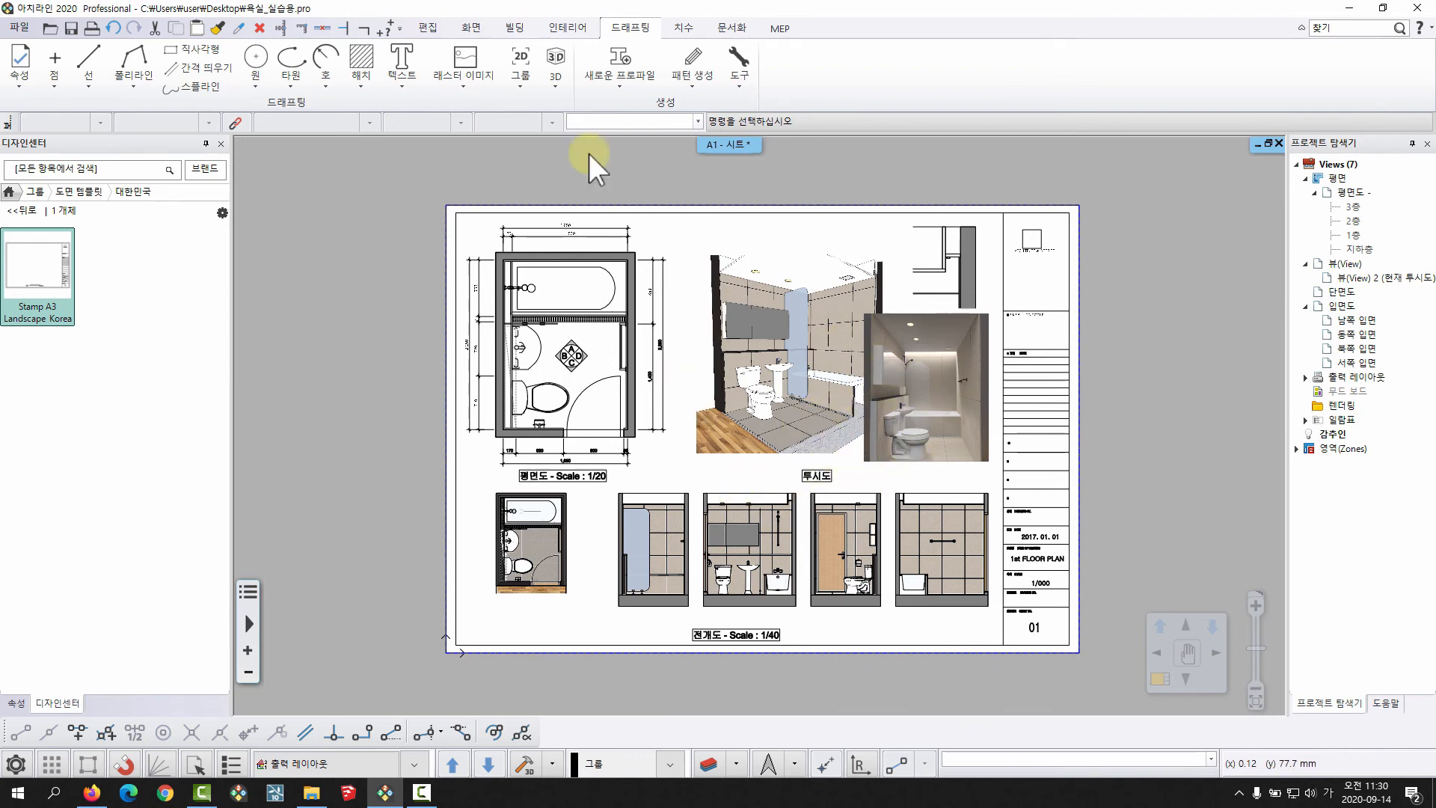
left_click(732, 28)
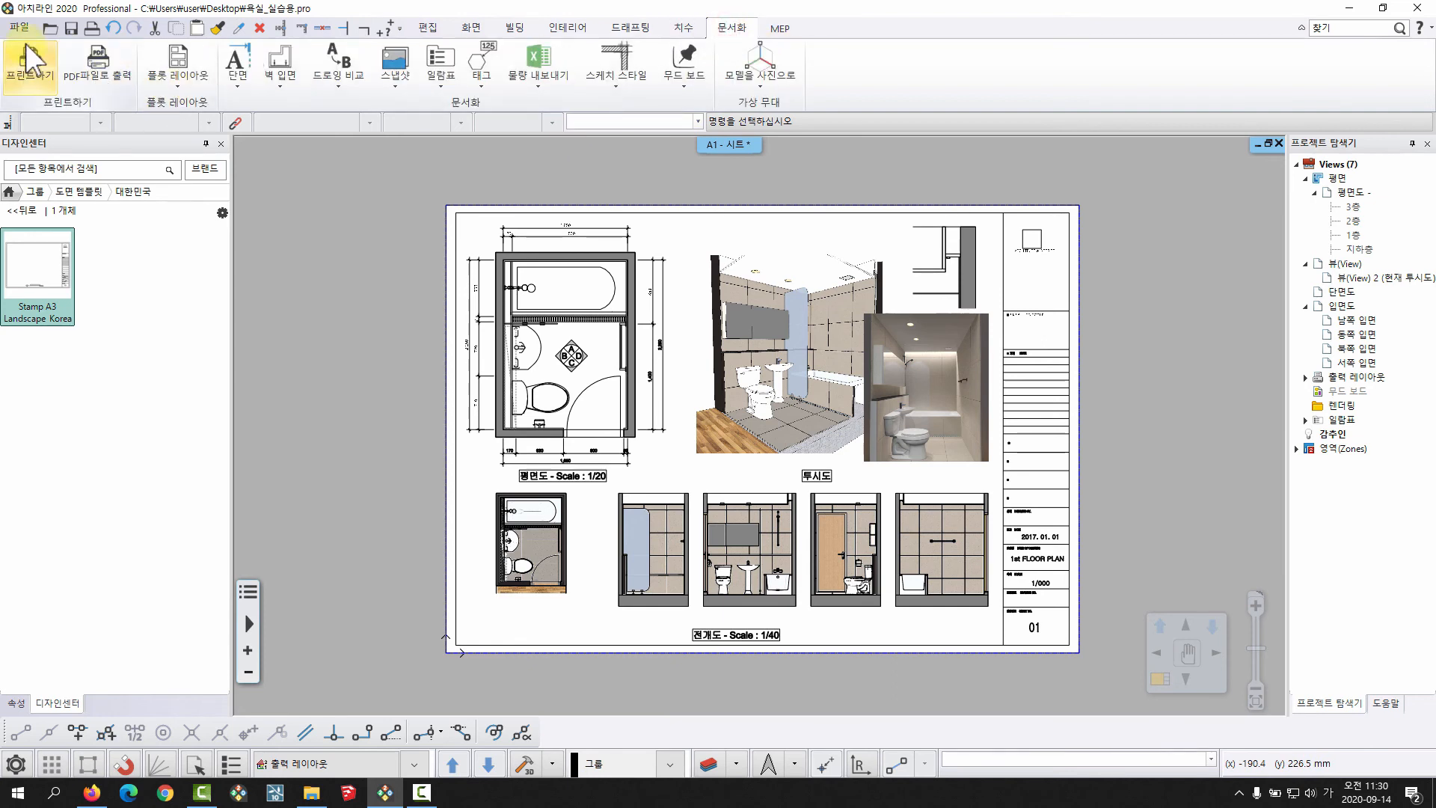
left_click(98, 63)
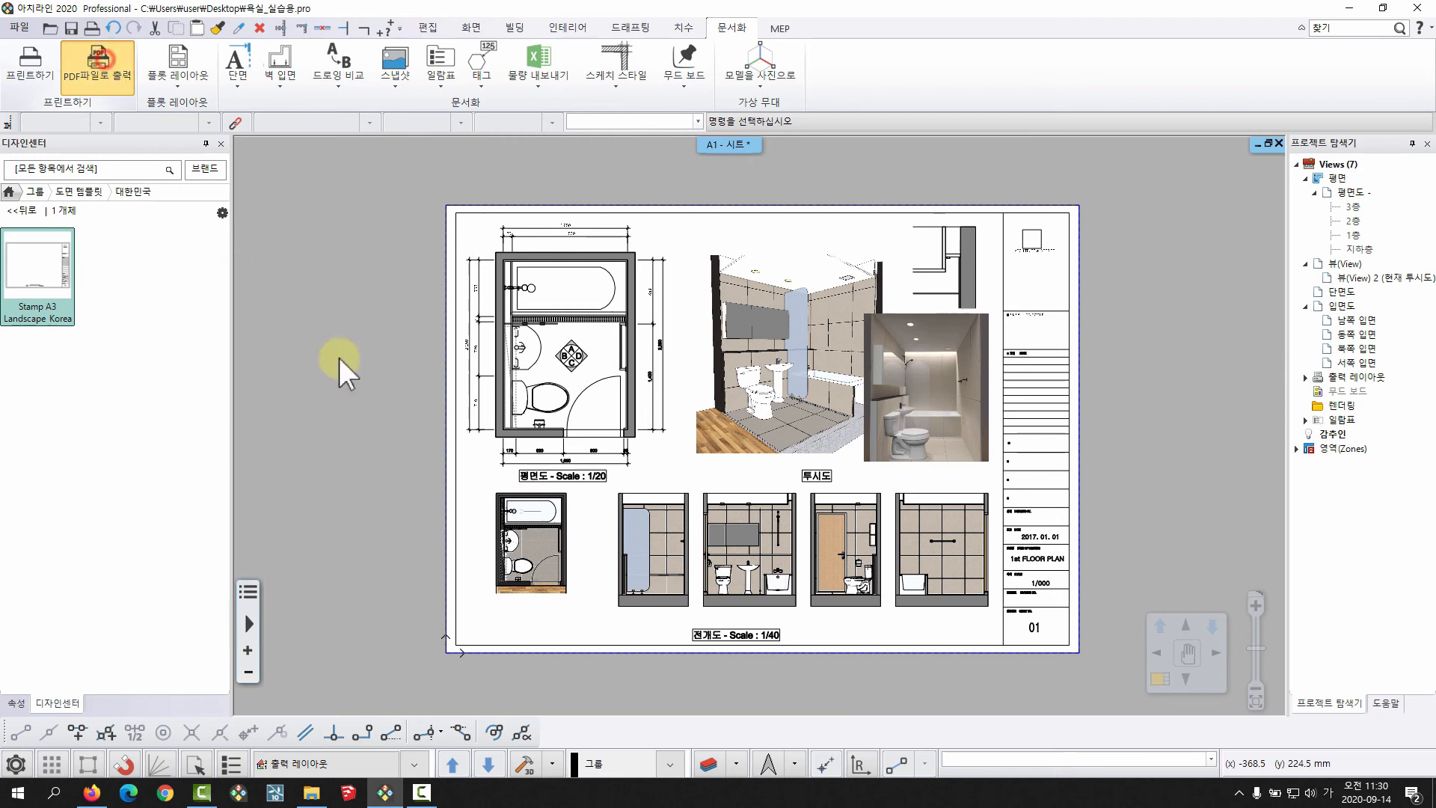
left_click(576, 407)
left_click(632, 247)
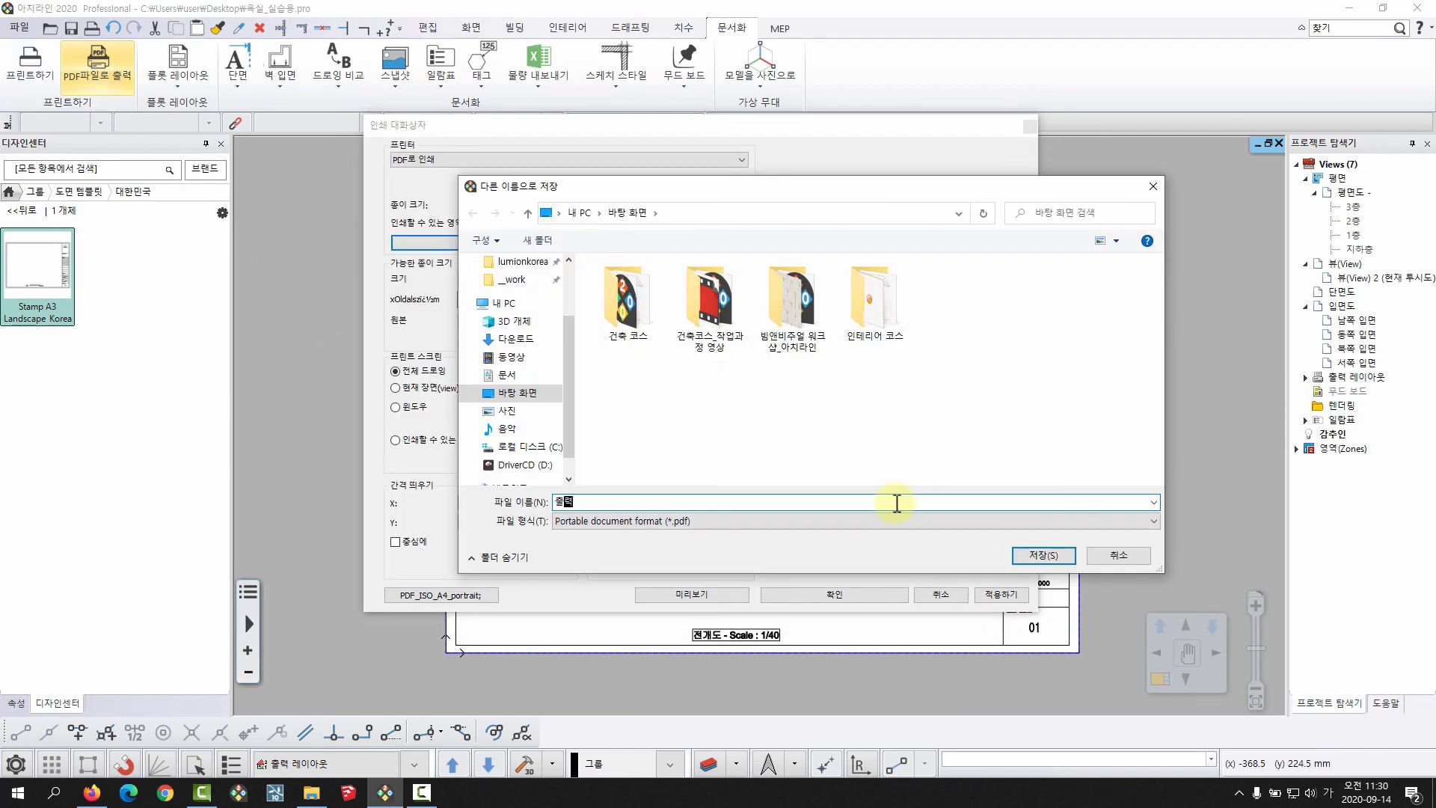
key("Return")
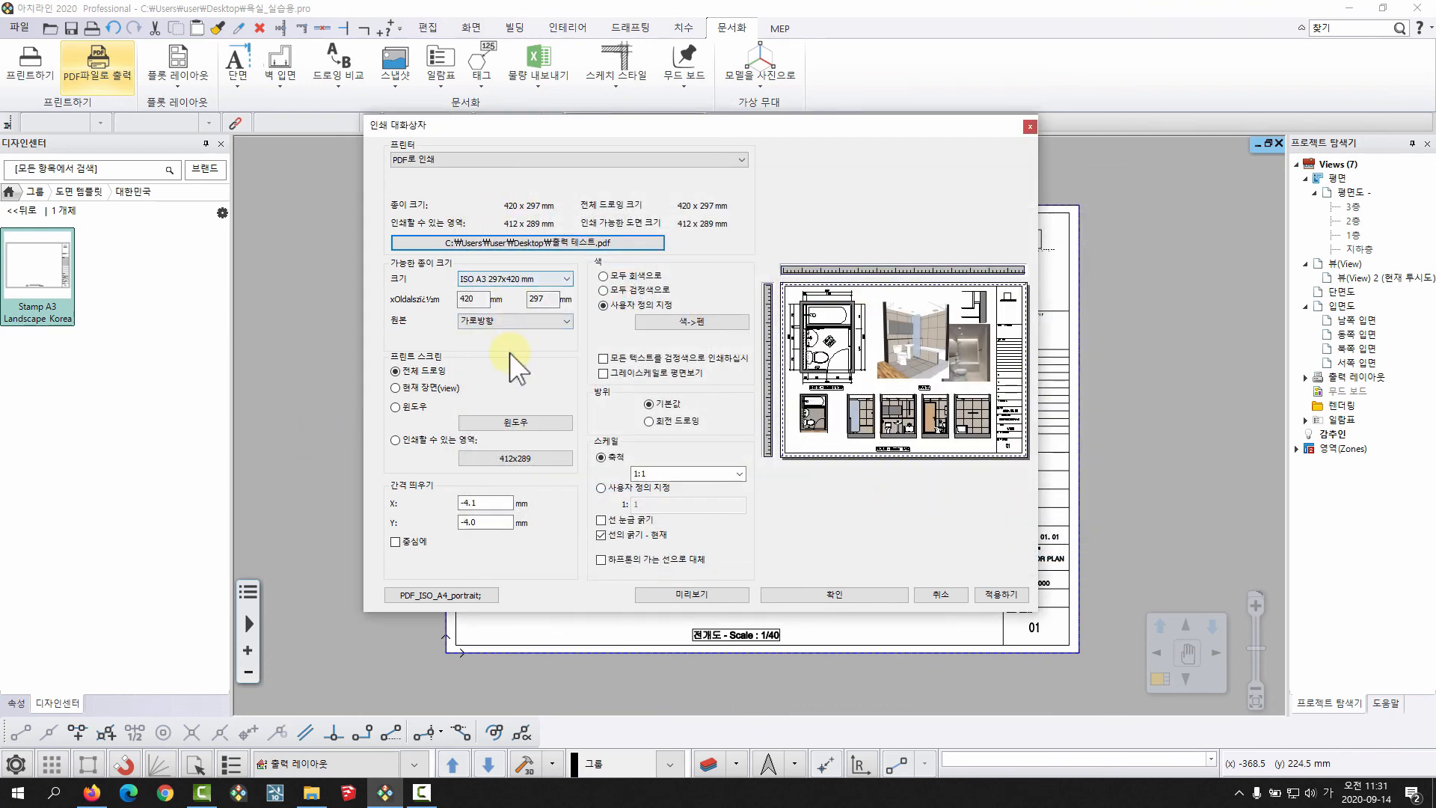
Step: Set the print area to a window spanning opposite corners of the whole A3 sheet outline
left_click(396, 407)
left_click(515, 422)
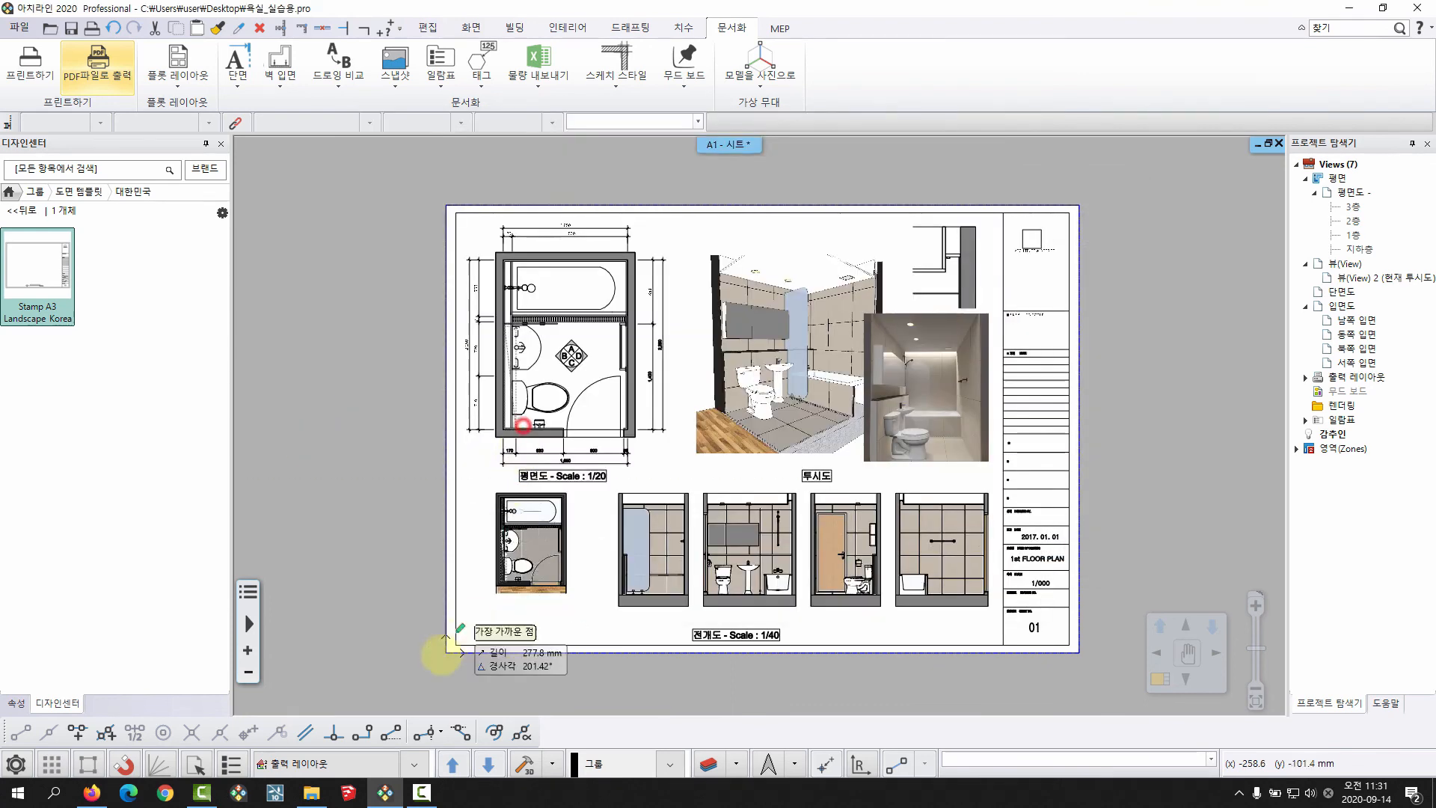
left_click(448, 653)
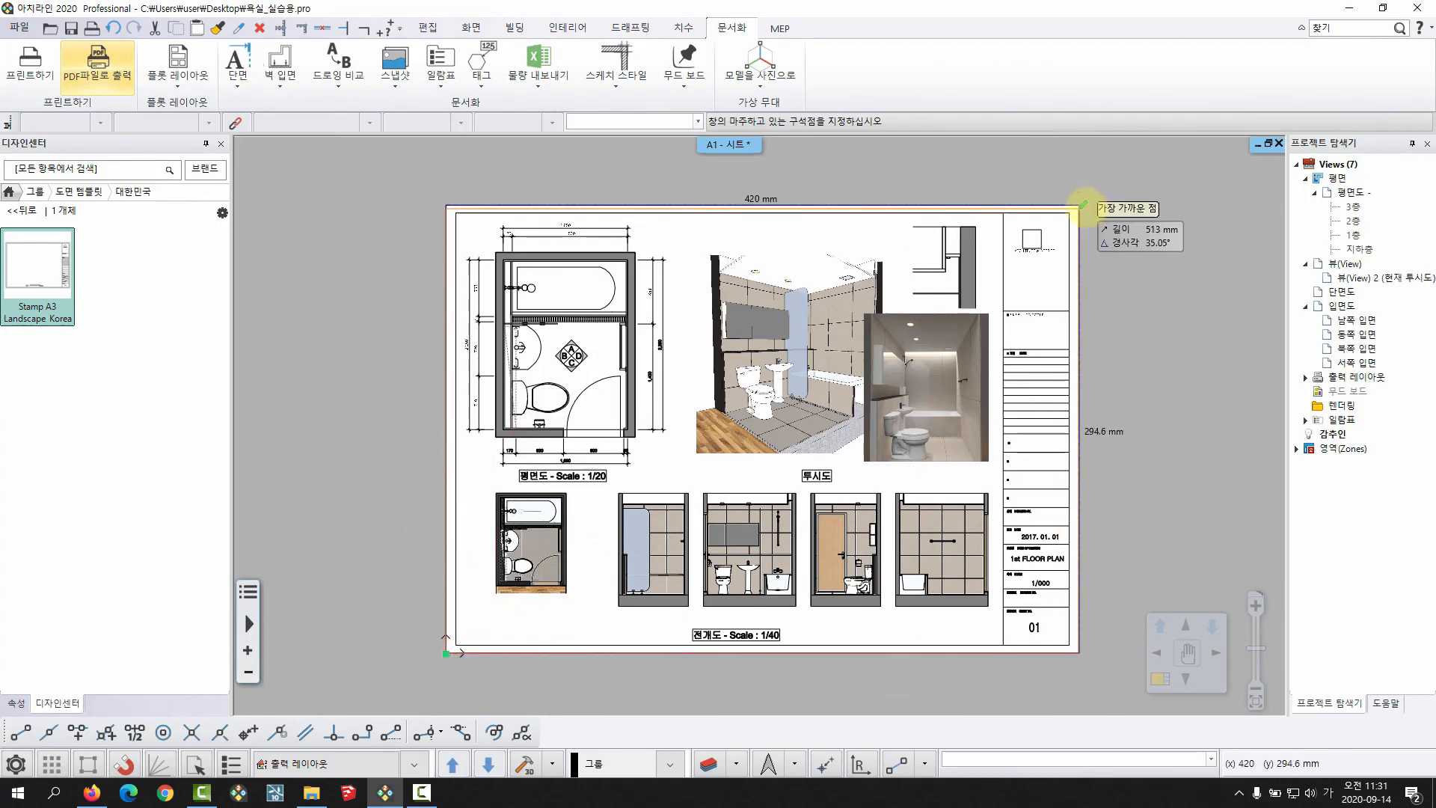
left_click(1078, 205)
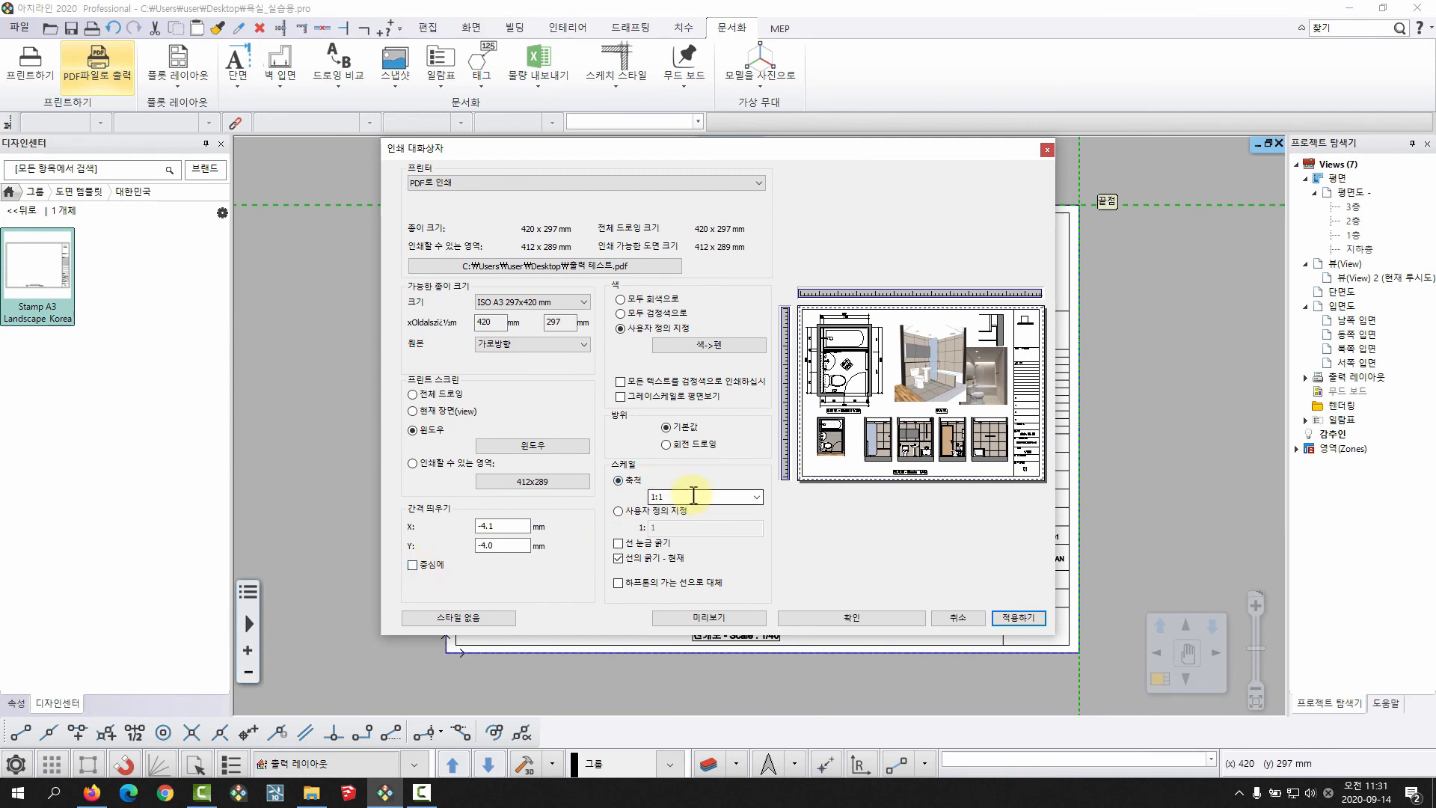
Step: Centre the drawing on the paper and export the sheet to PDF
left_click_drag(771, 153, 546, 138)
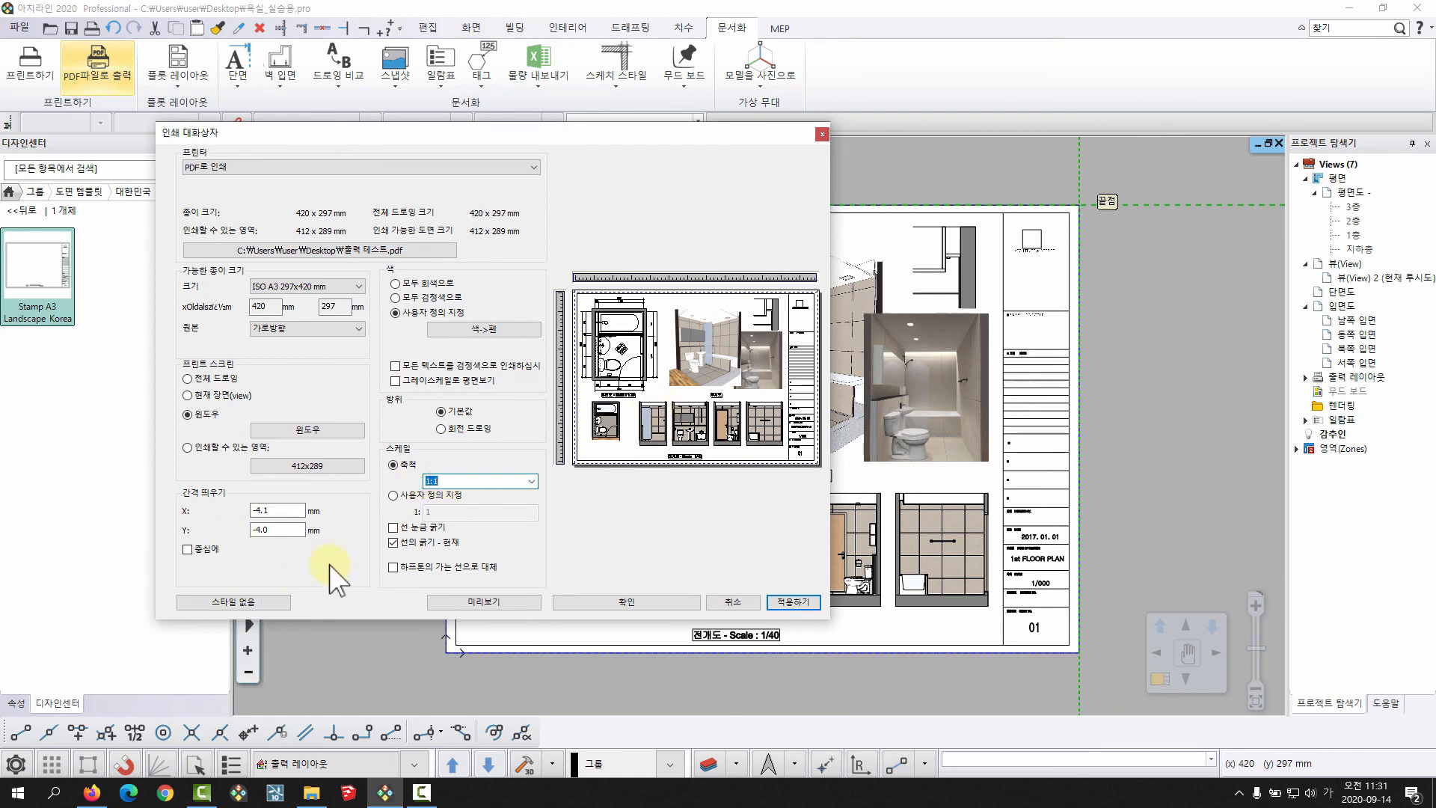
left_click(186, 549)
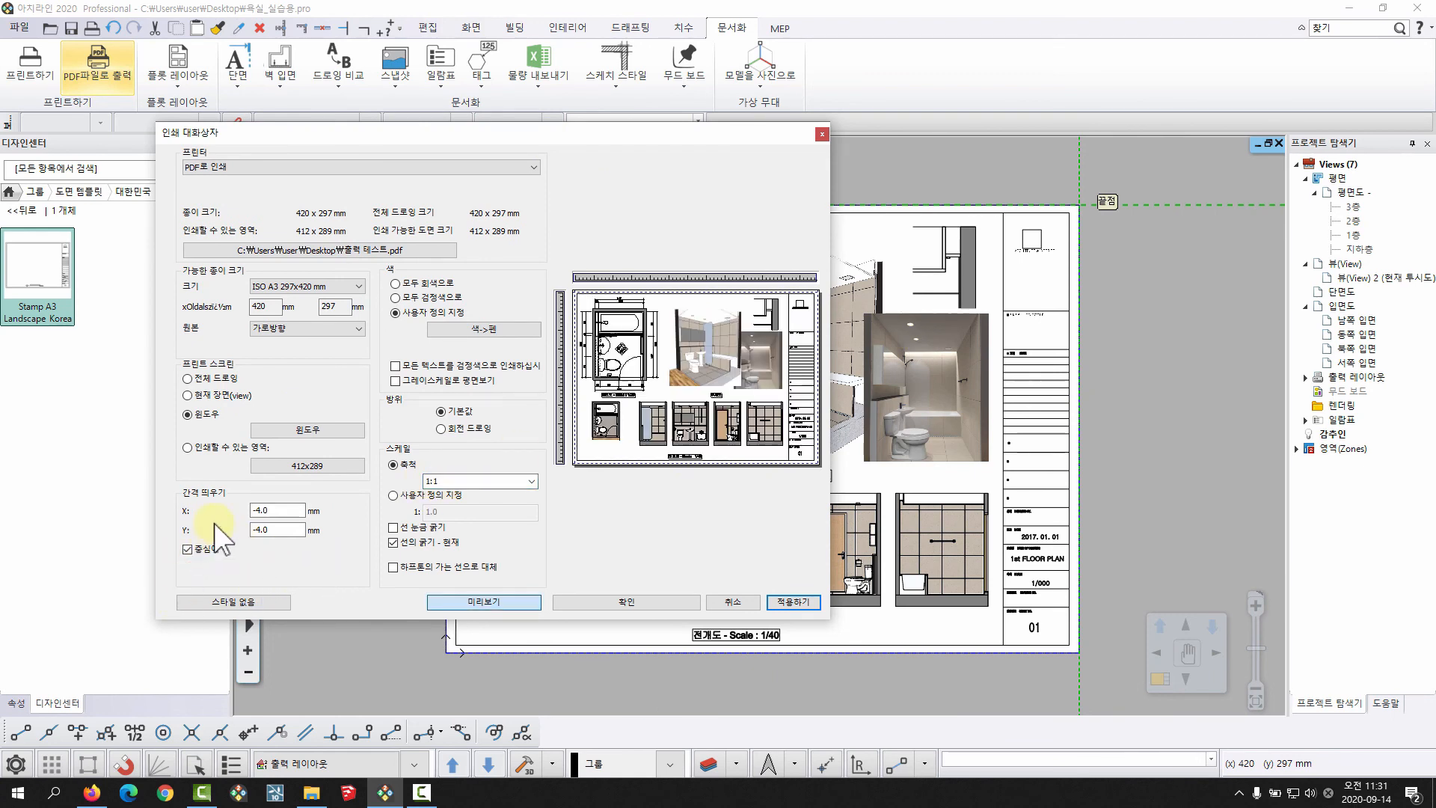
left_click(612, 602)
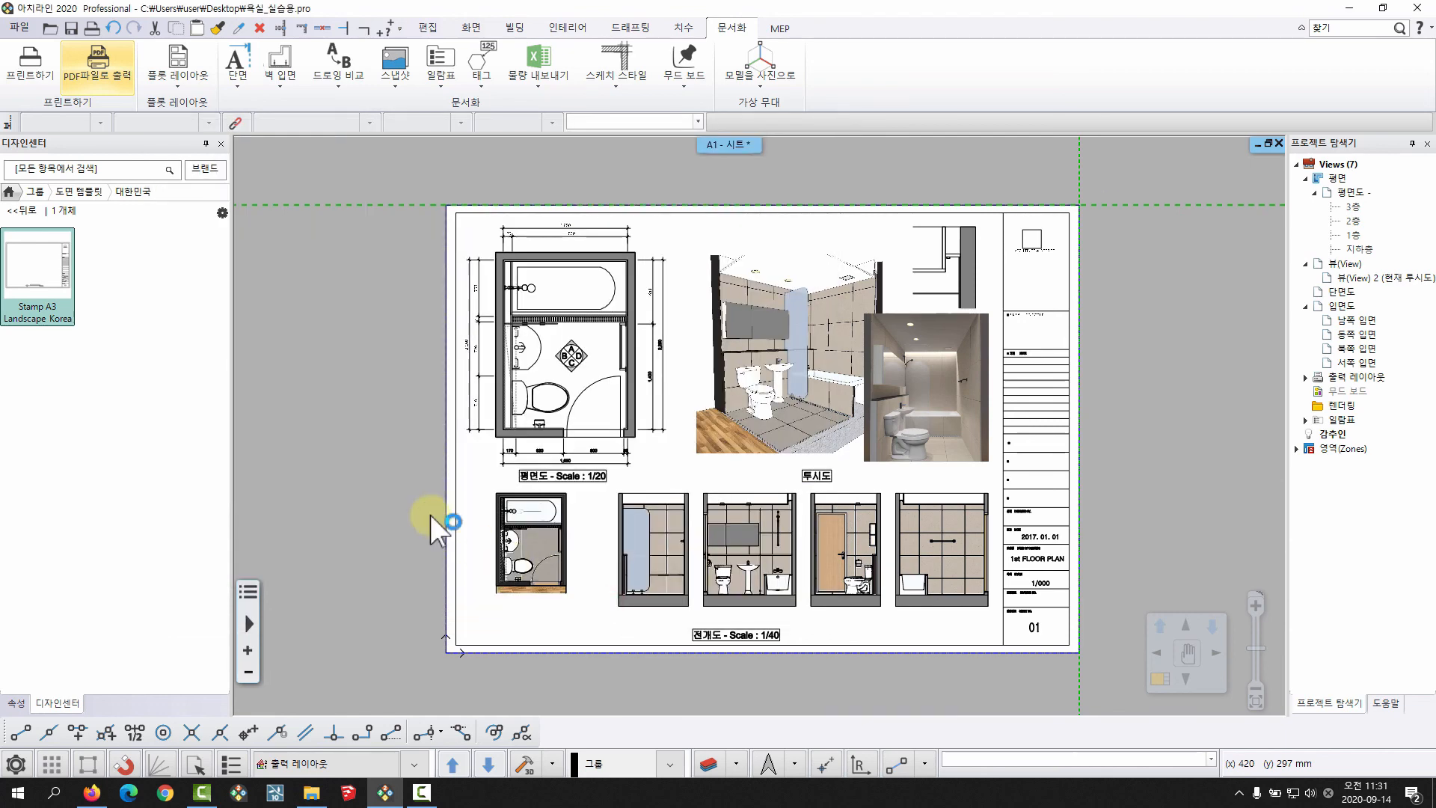
Step: Check the exported PDF in the browser, examining the plans, captions, elevations and title block across the full page
scroll(607, 500, "down", 2)
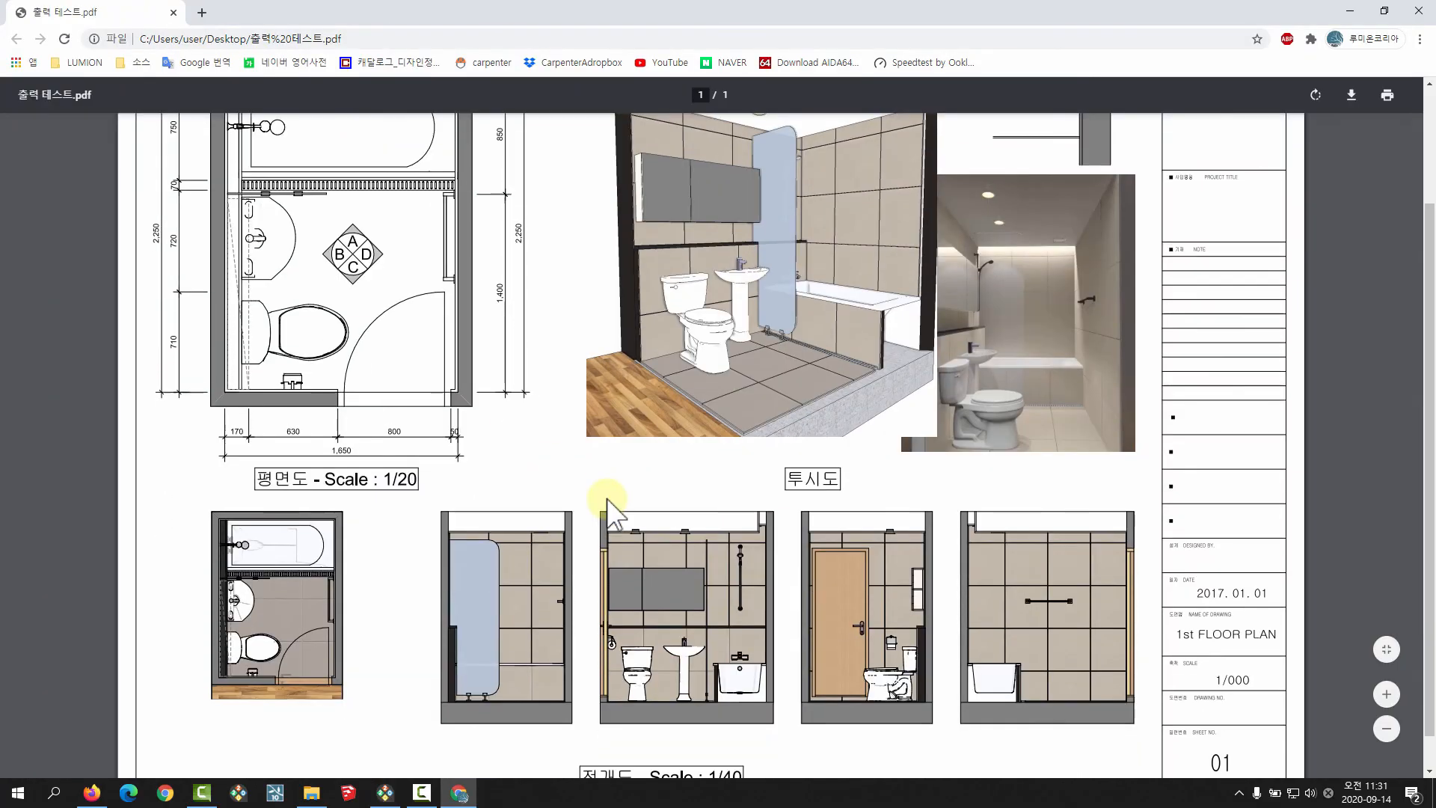
scroll(605, 496, "up", 2)
scroll(602, 496, "down", 2)
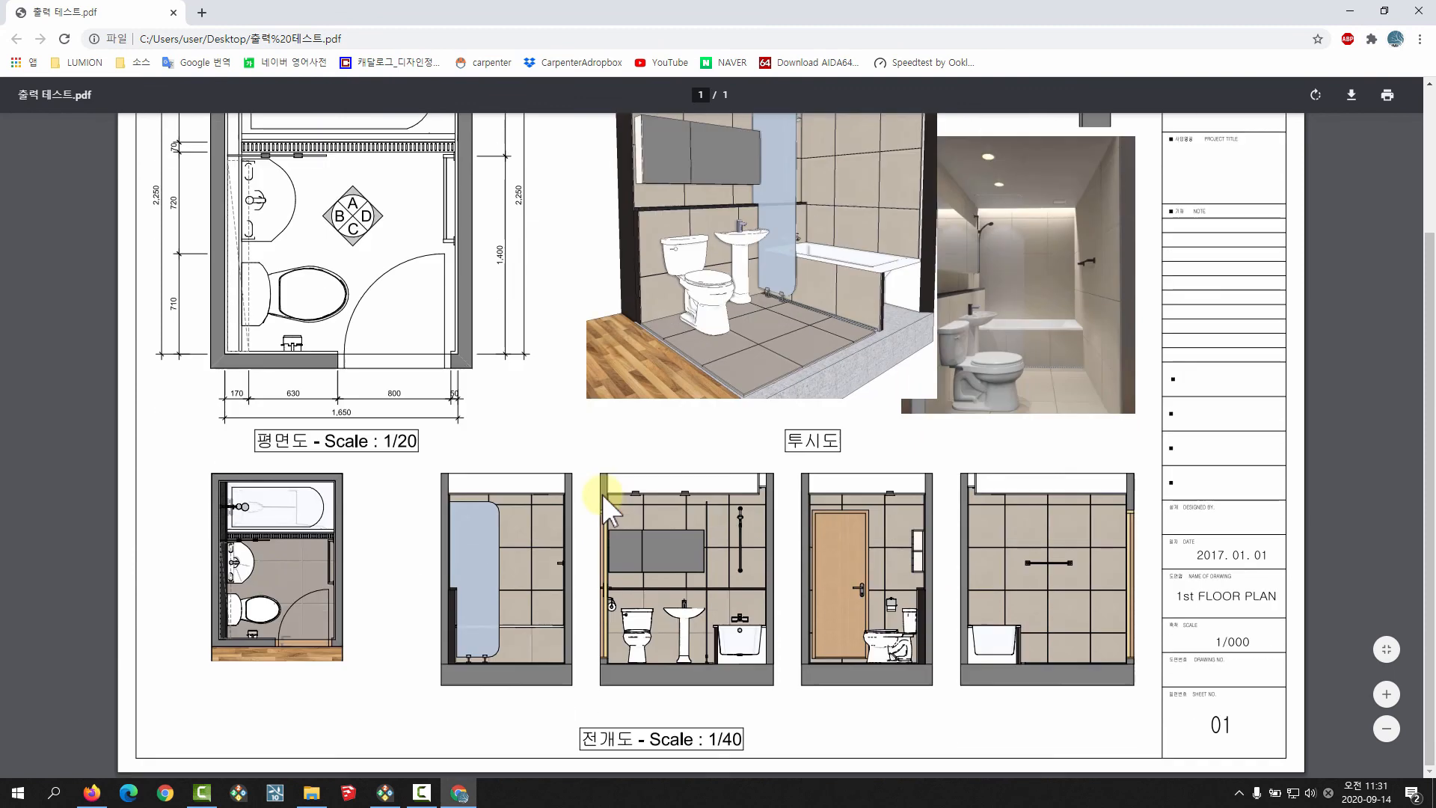
scroll(636, 509, "up", 2)
scroll(662, 524, "down", 2, "ctrl")
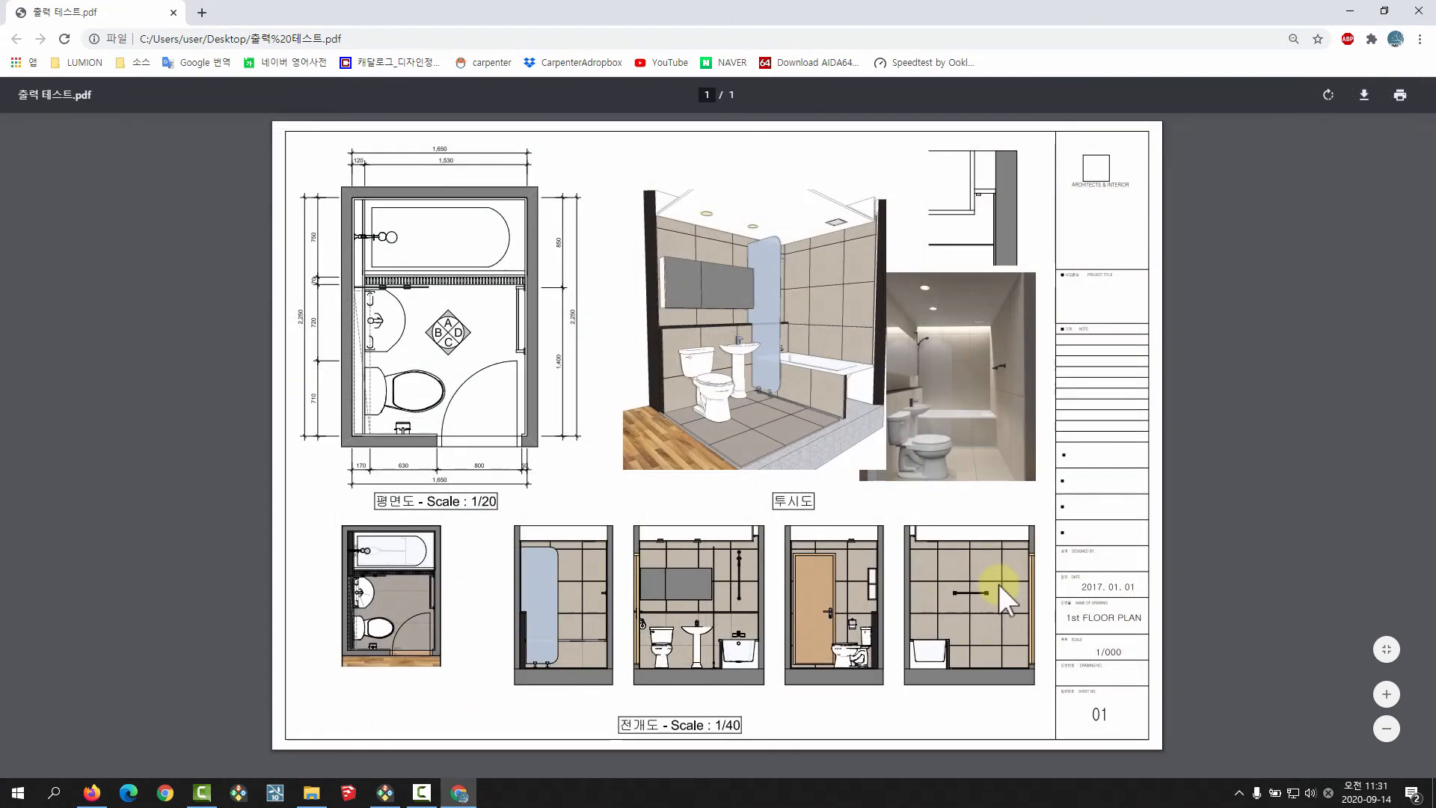